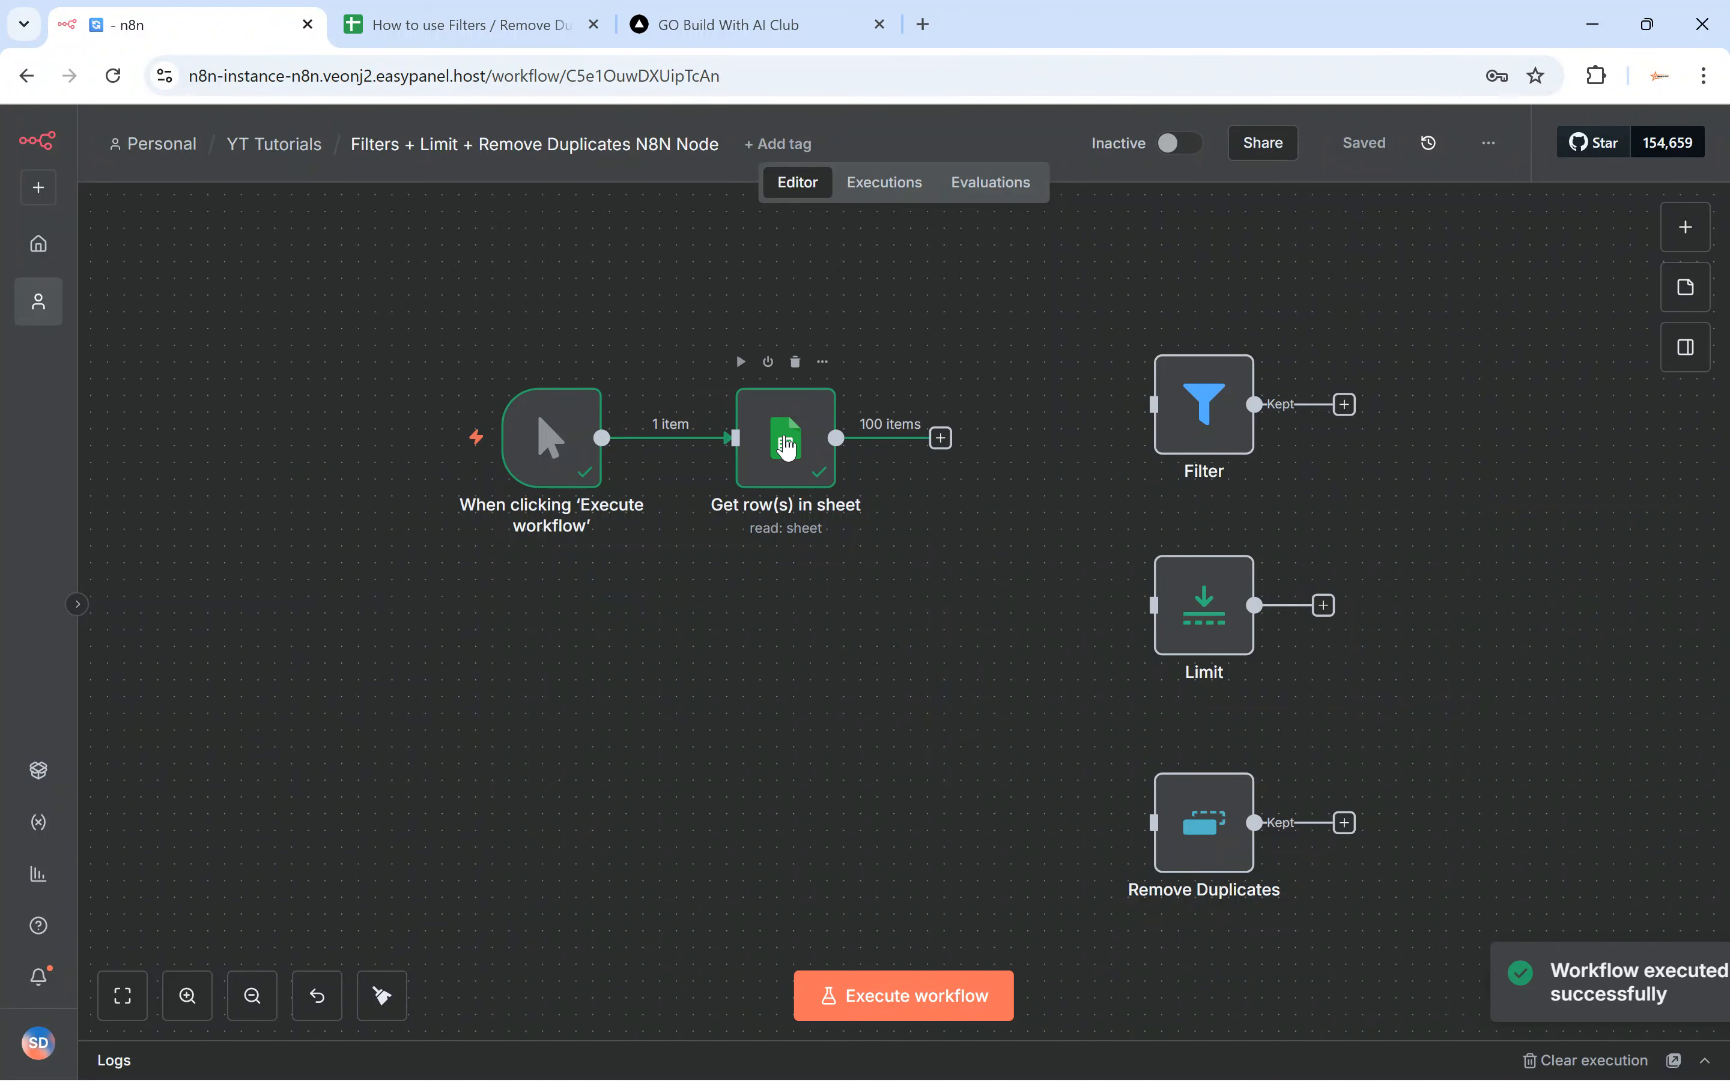
Look over the source spreadsheet and the Learn N8n lesson list on the Go Build With AI Club site, ending back in n8n
left_click(557, 33)
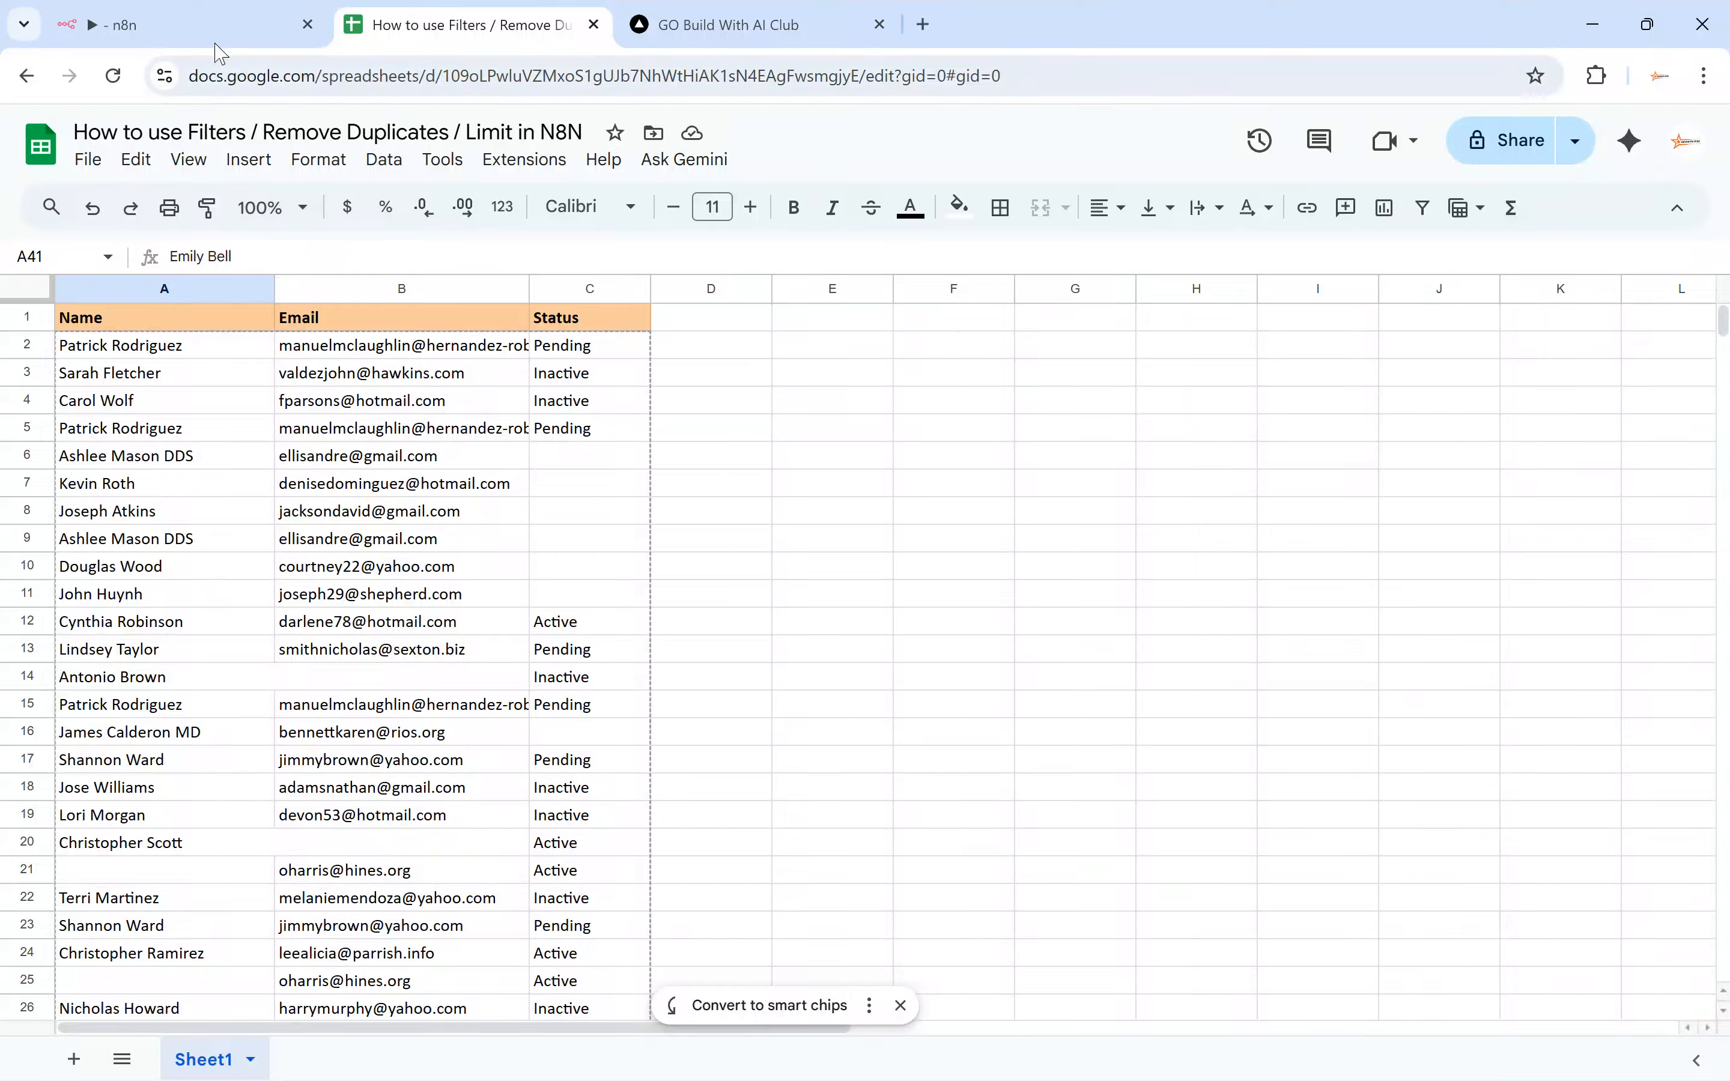
left_click(192, 26)
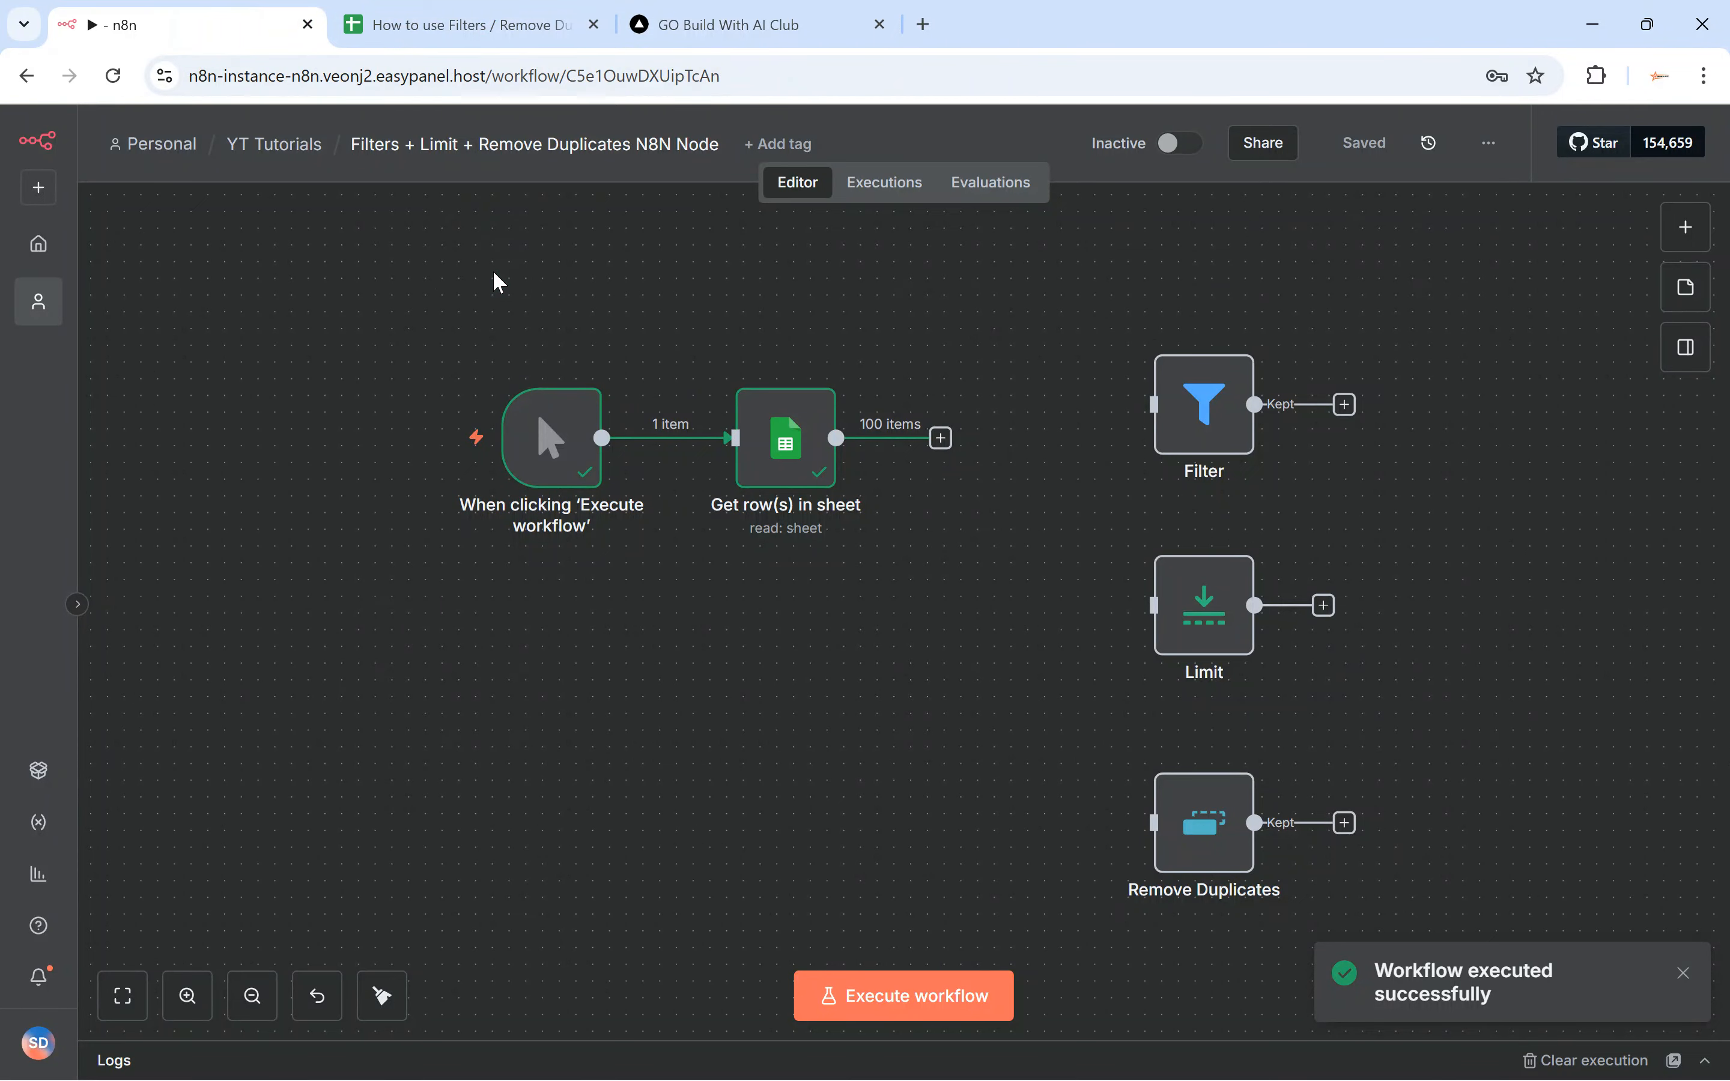
left_click(686, 24)
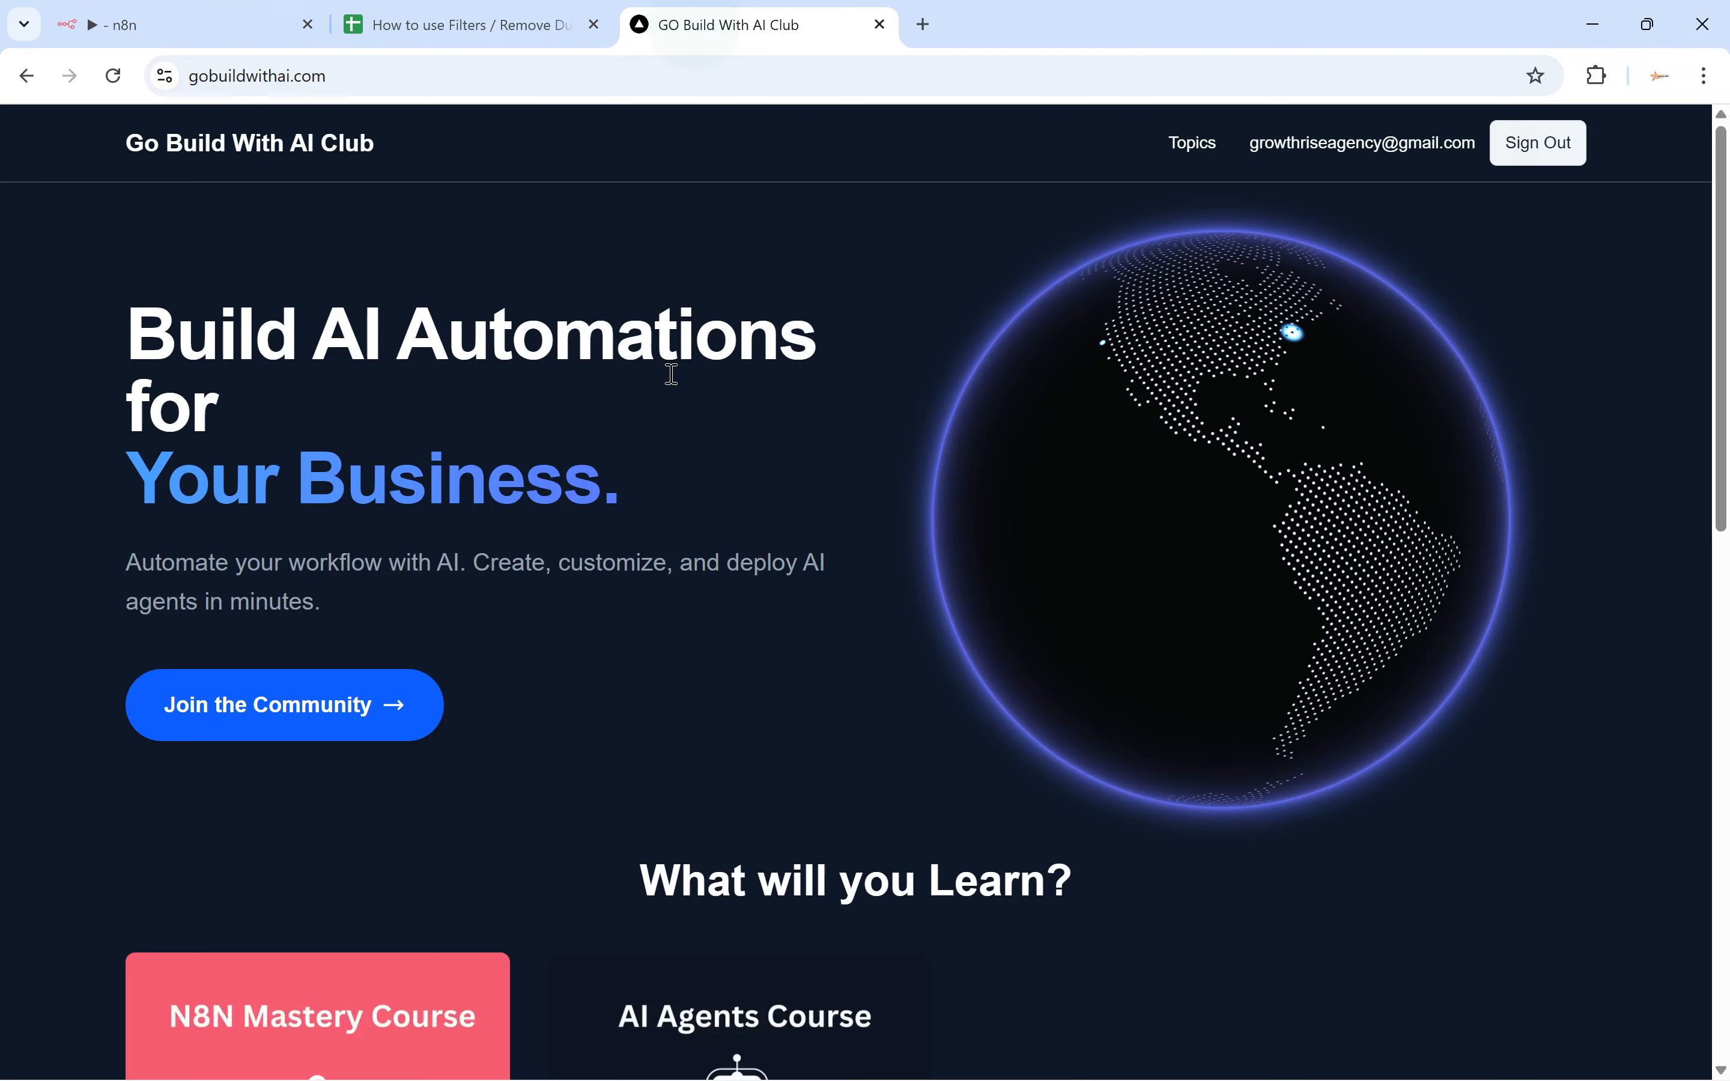
scroll(668, 374, "down", 10)
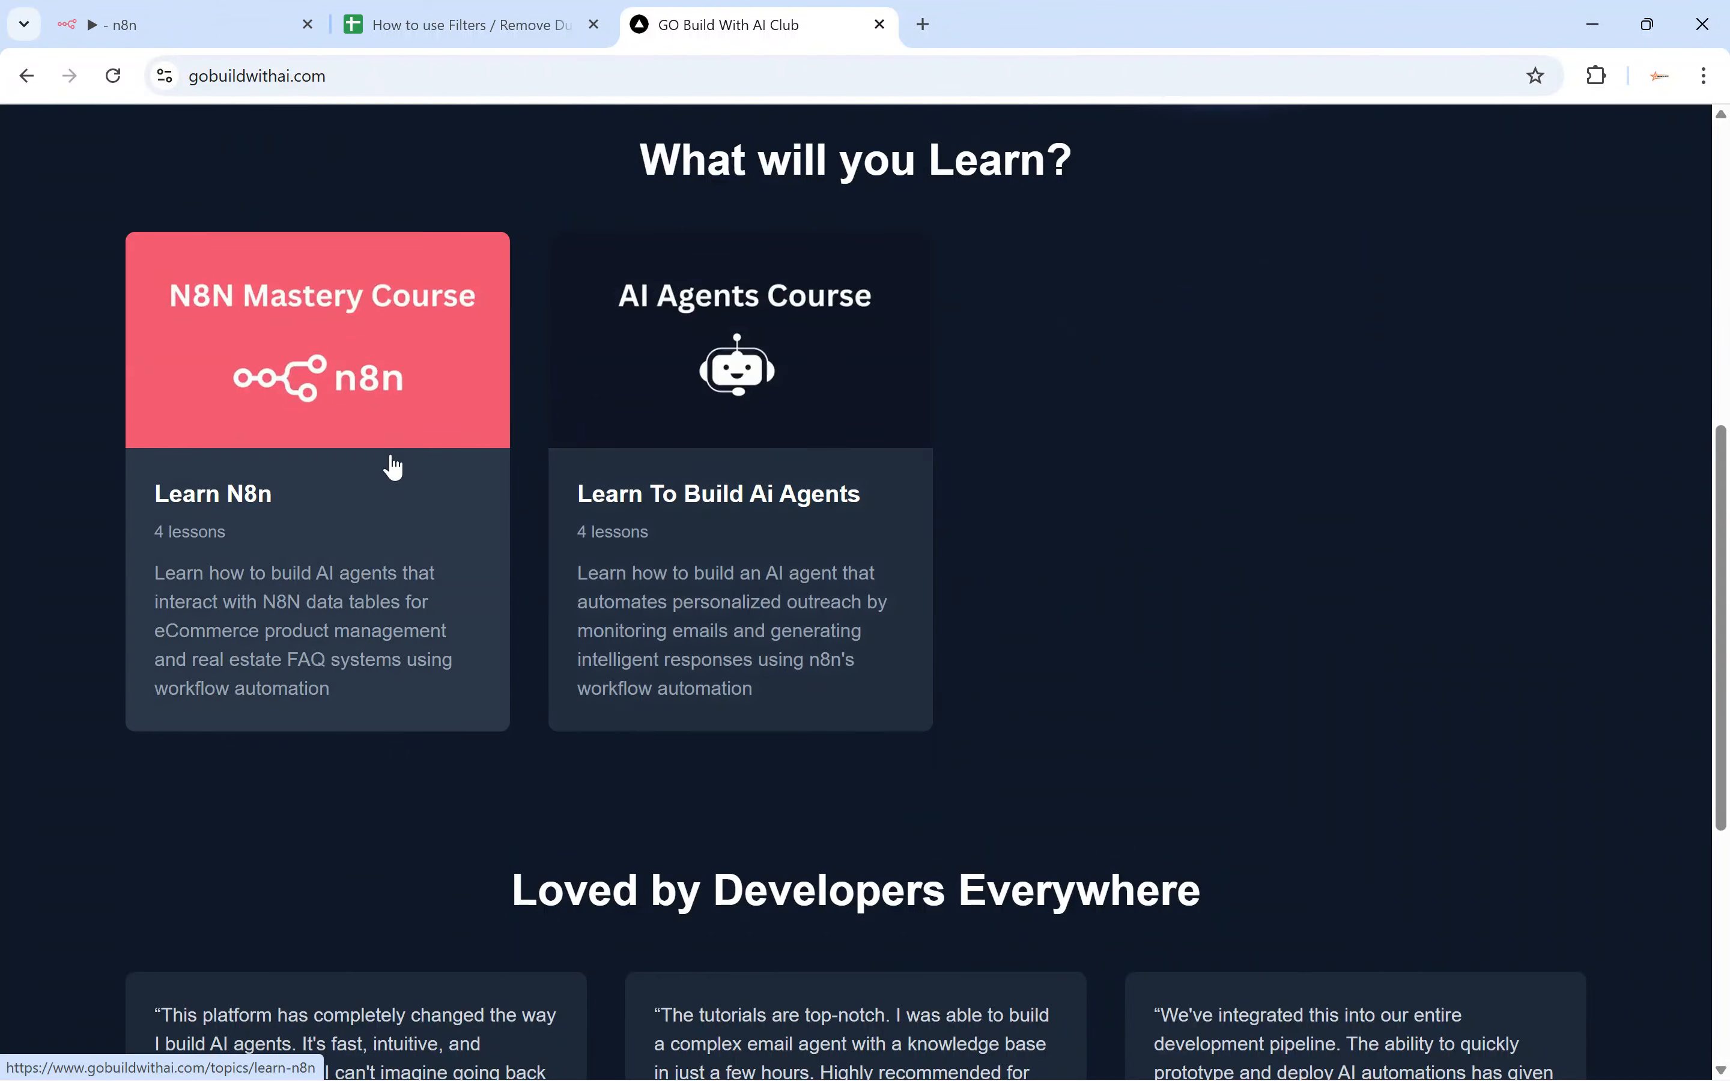
left_click(390, 466)
scroll(779, 350, "down", 5)
scroll(779, 350, "up", 3)
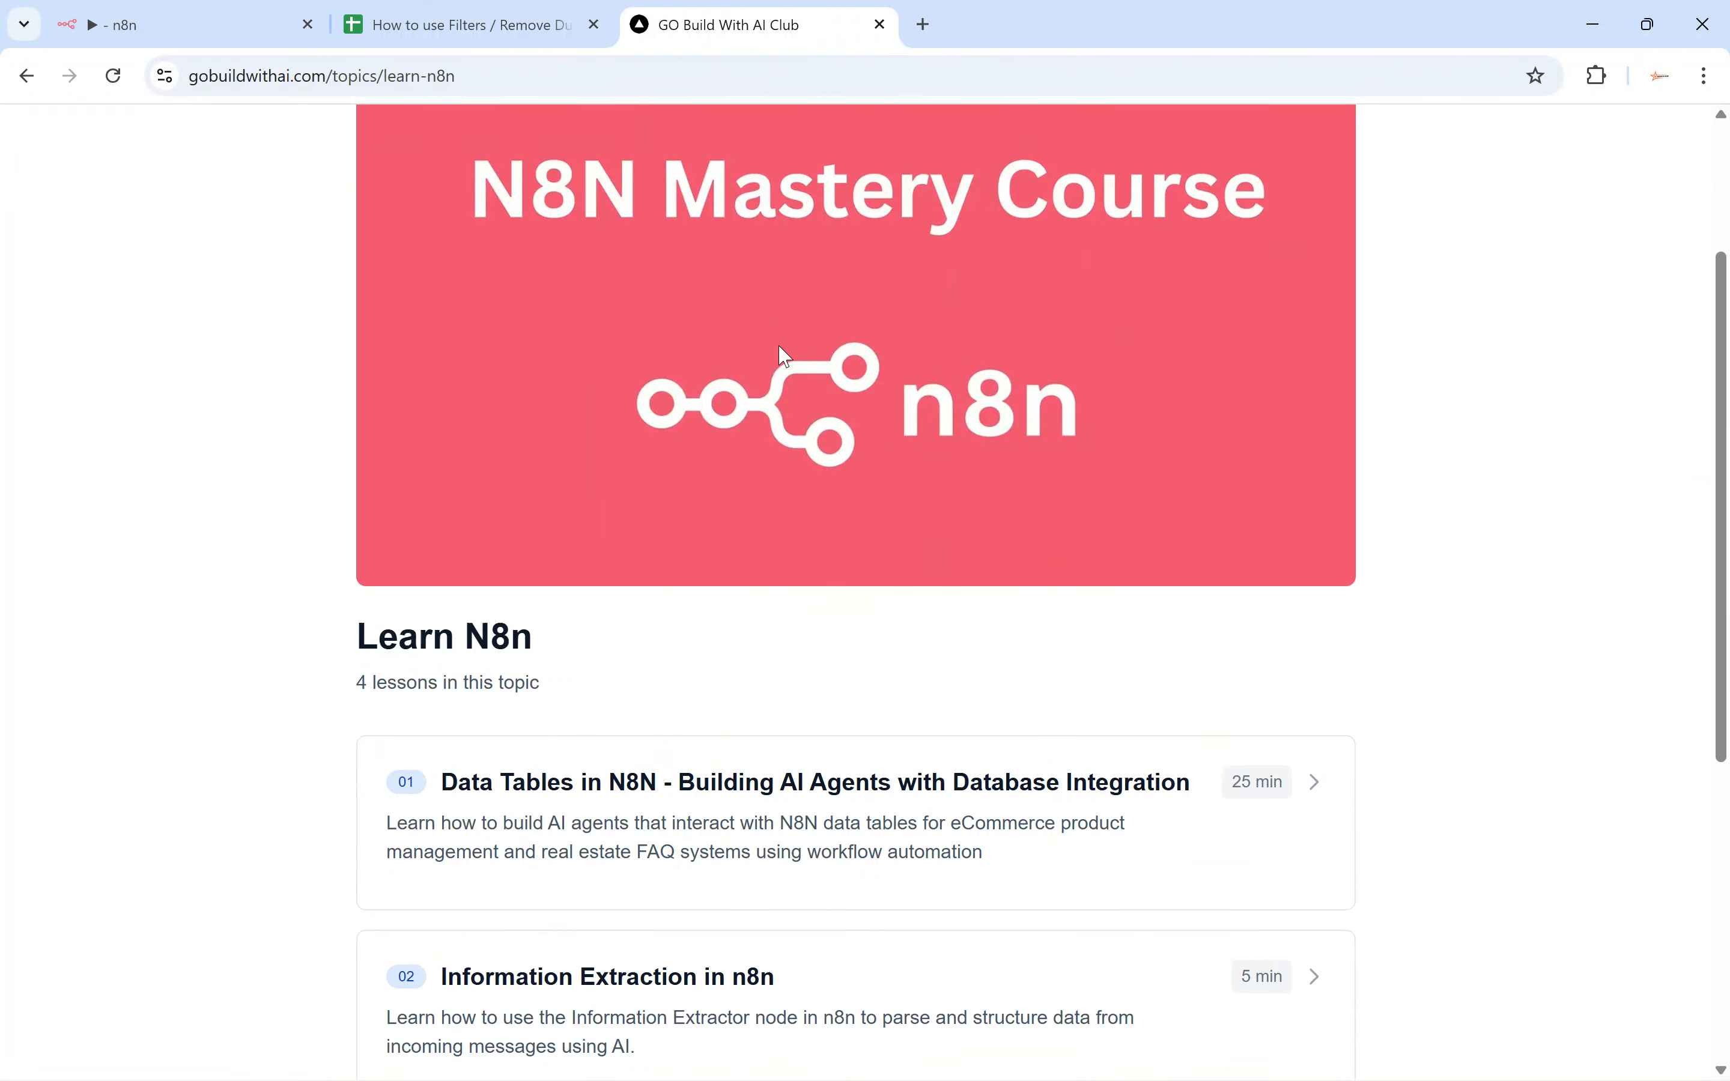
scroll(733, 463, "down", 8)
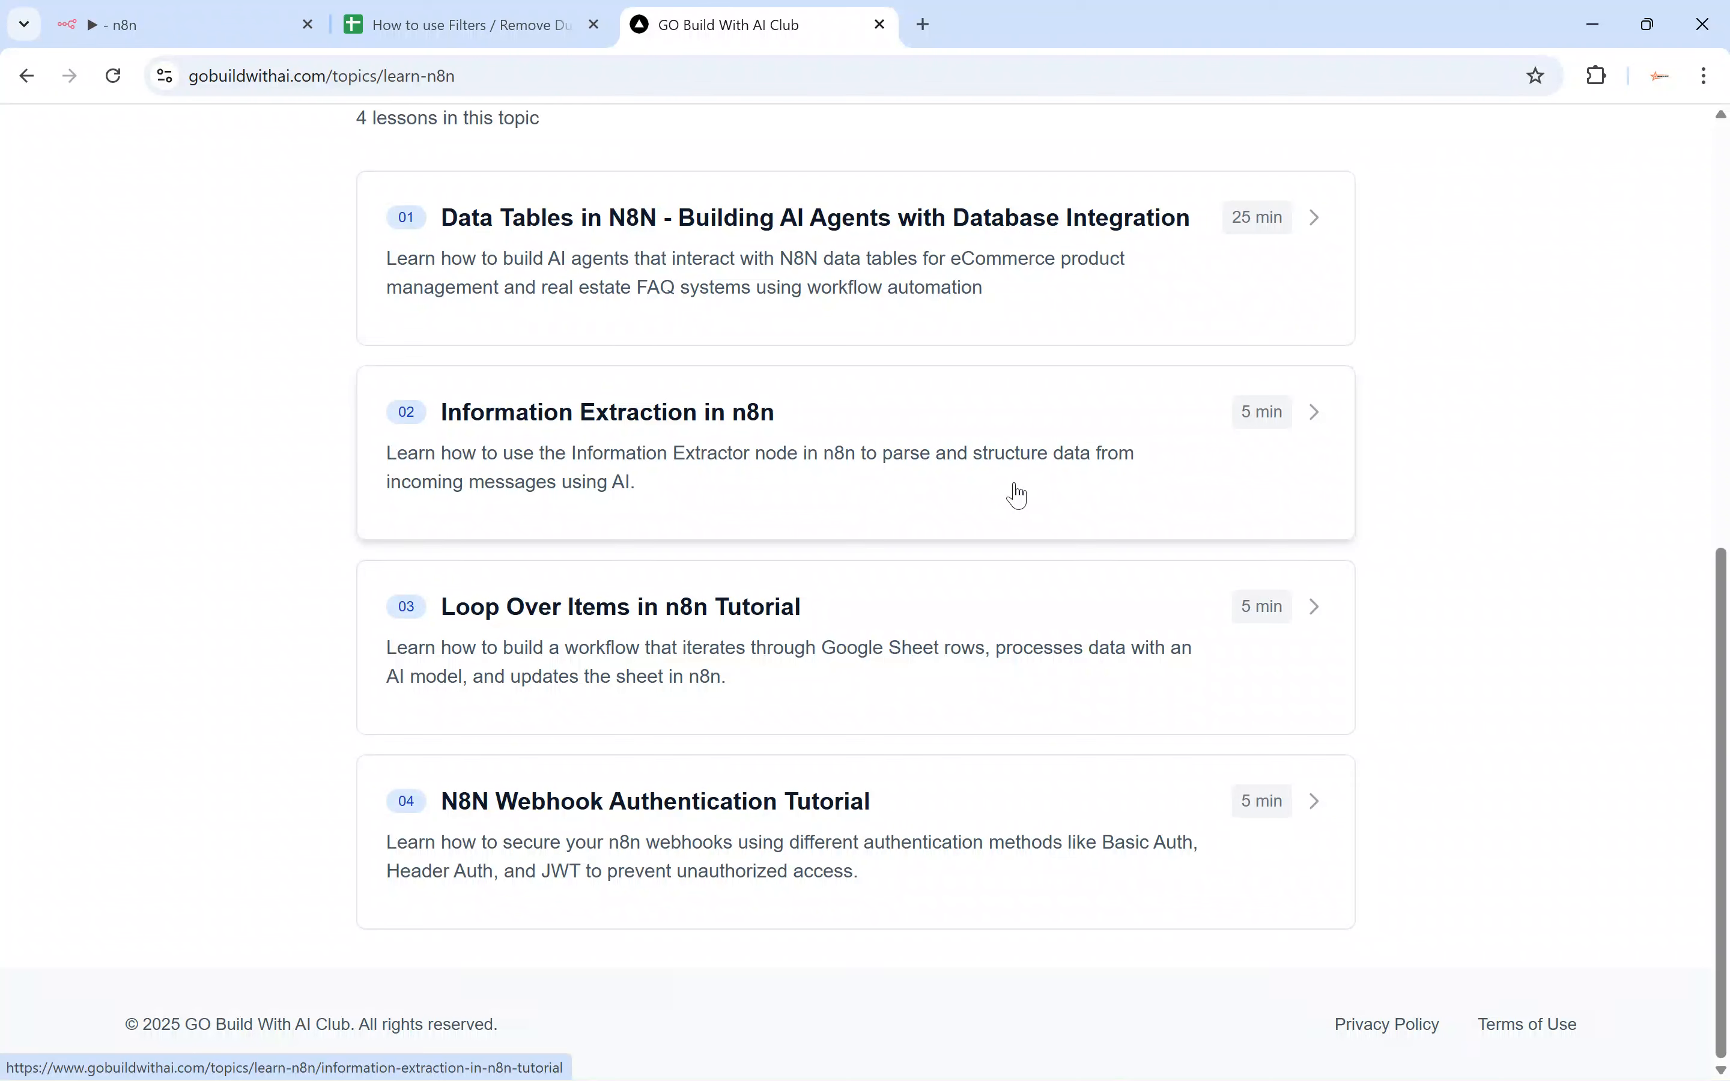
scroll(929, 522, "up", 10)
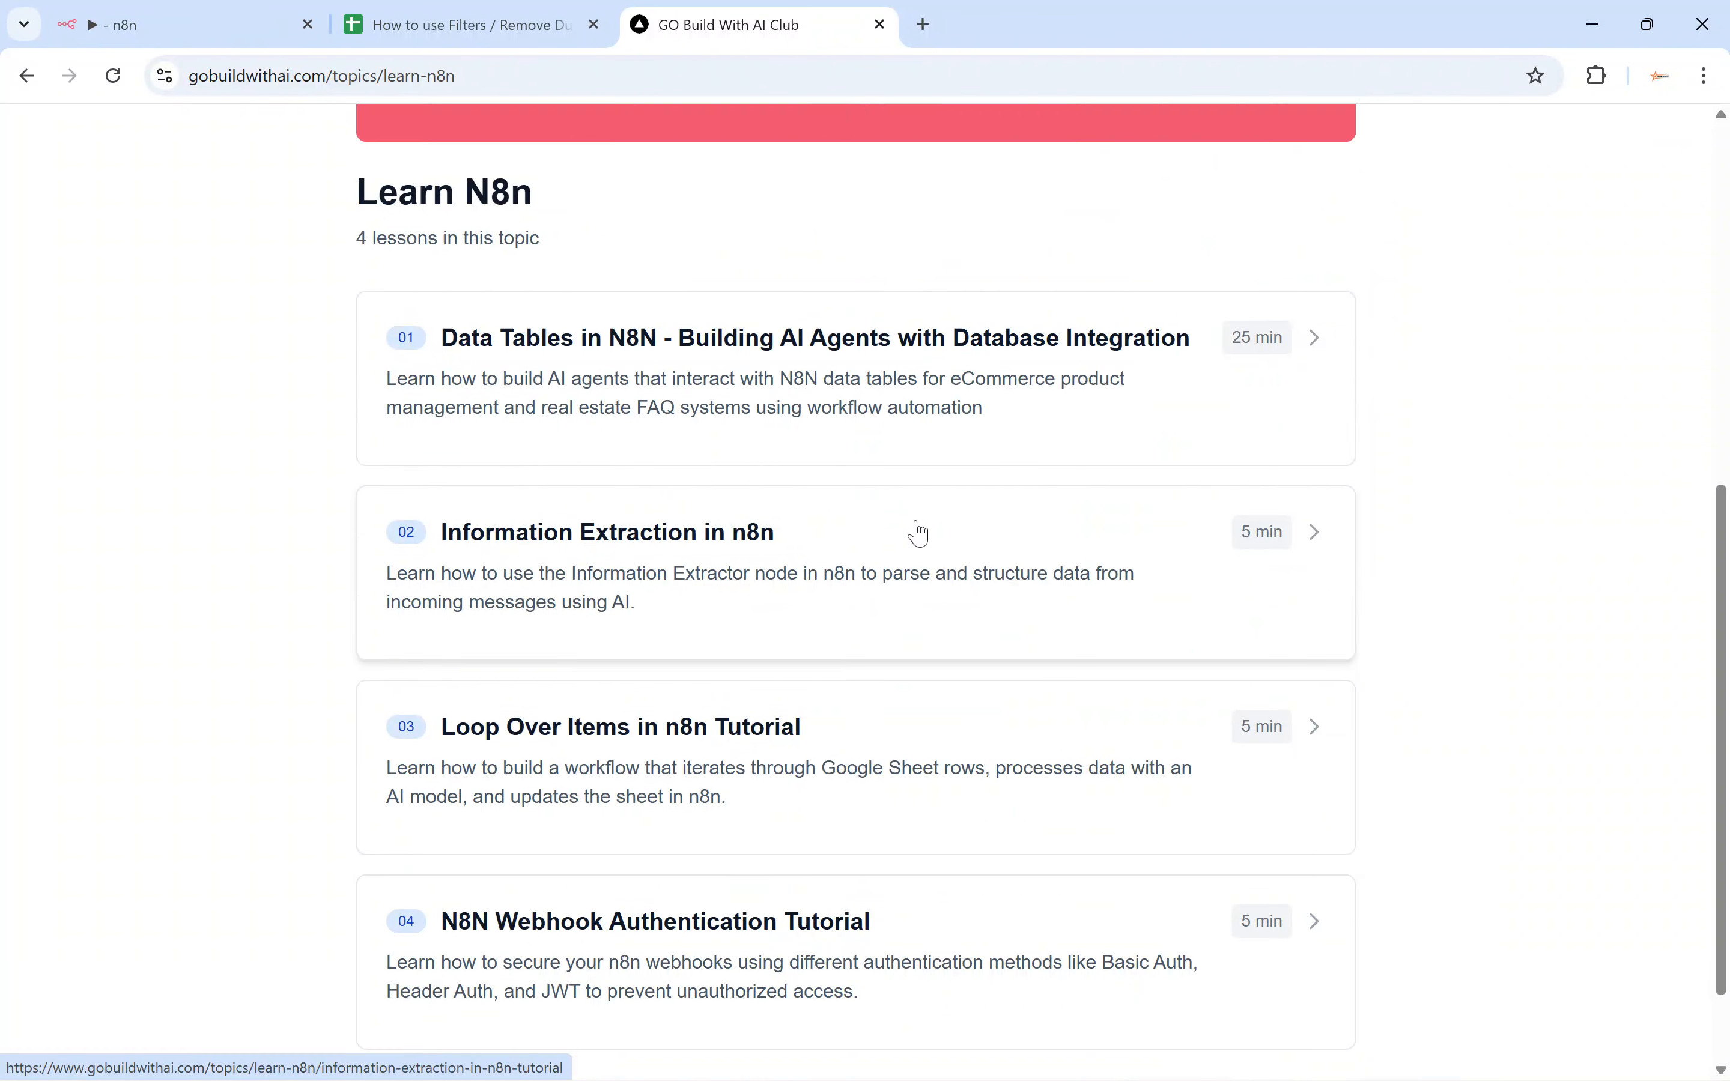
scroll(786, 486, "down", 5)
scroll(721, 563, "up", 5)
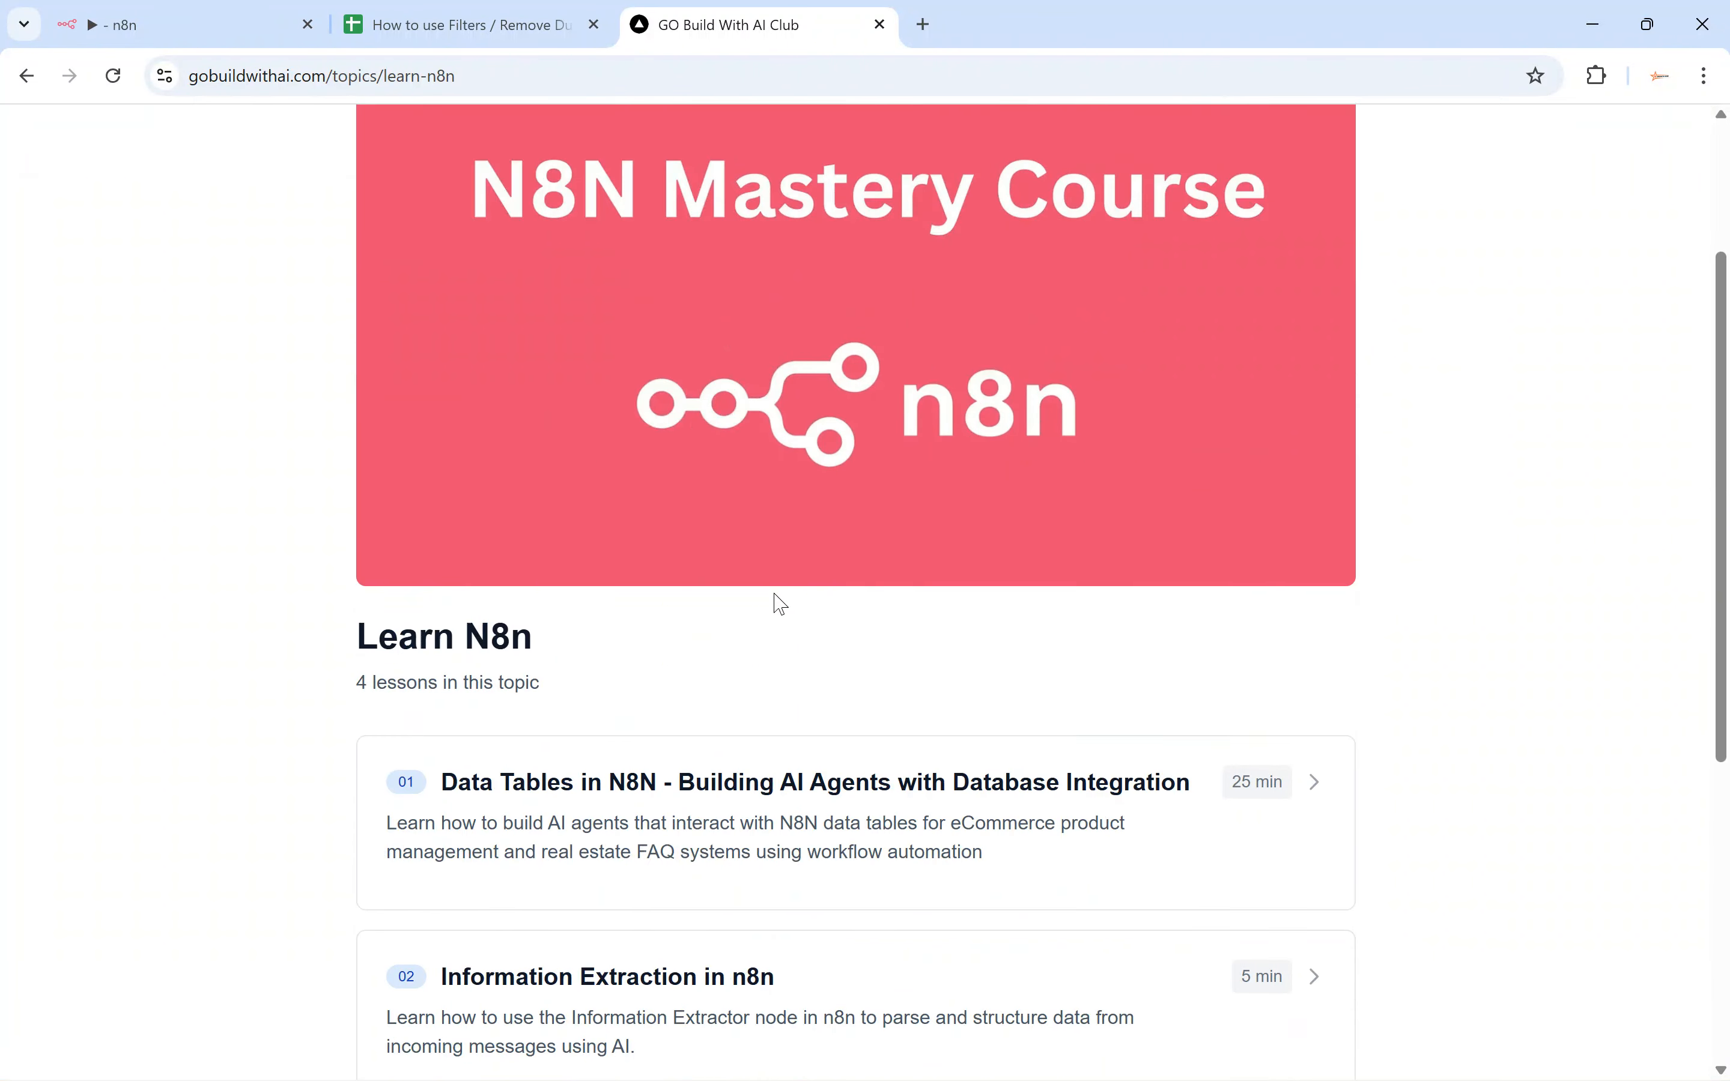
left_click(254, 143)
scroll(576, 594, "down", 3)
left_click(207, 29)
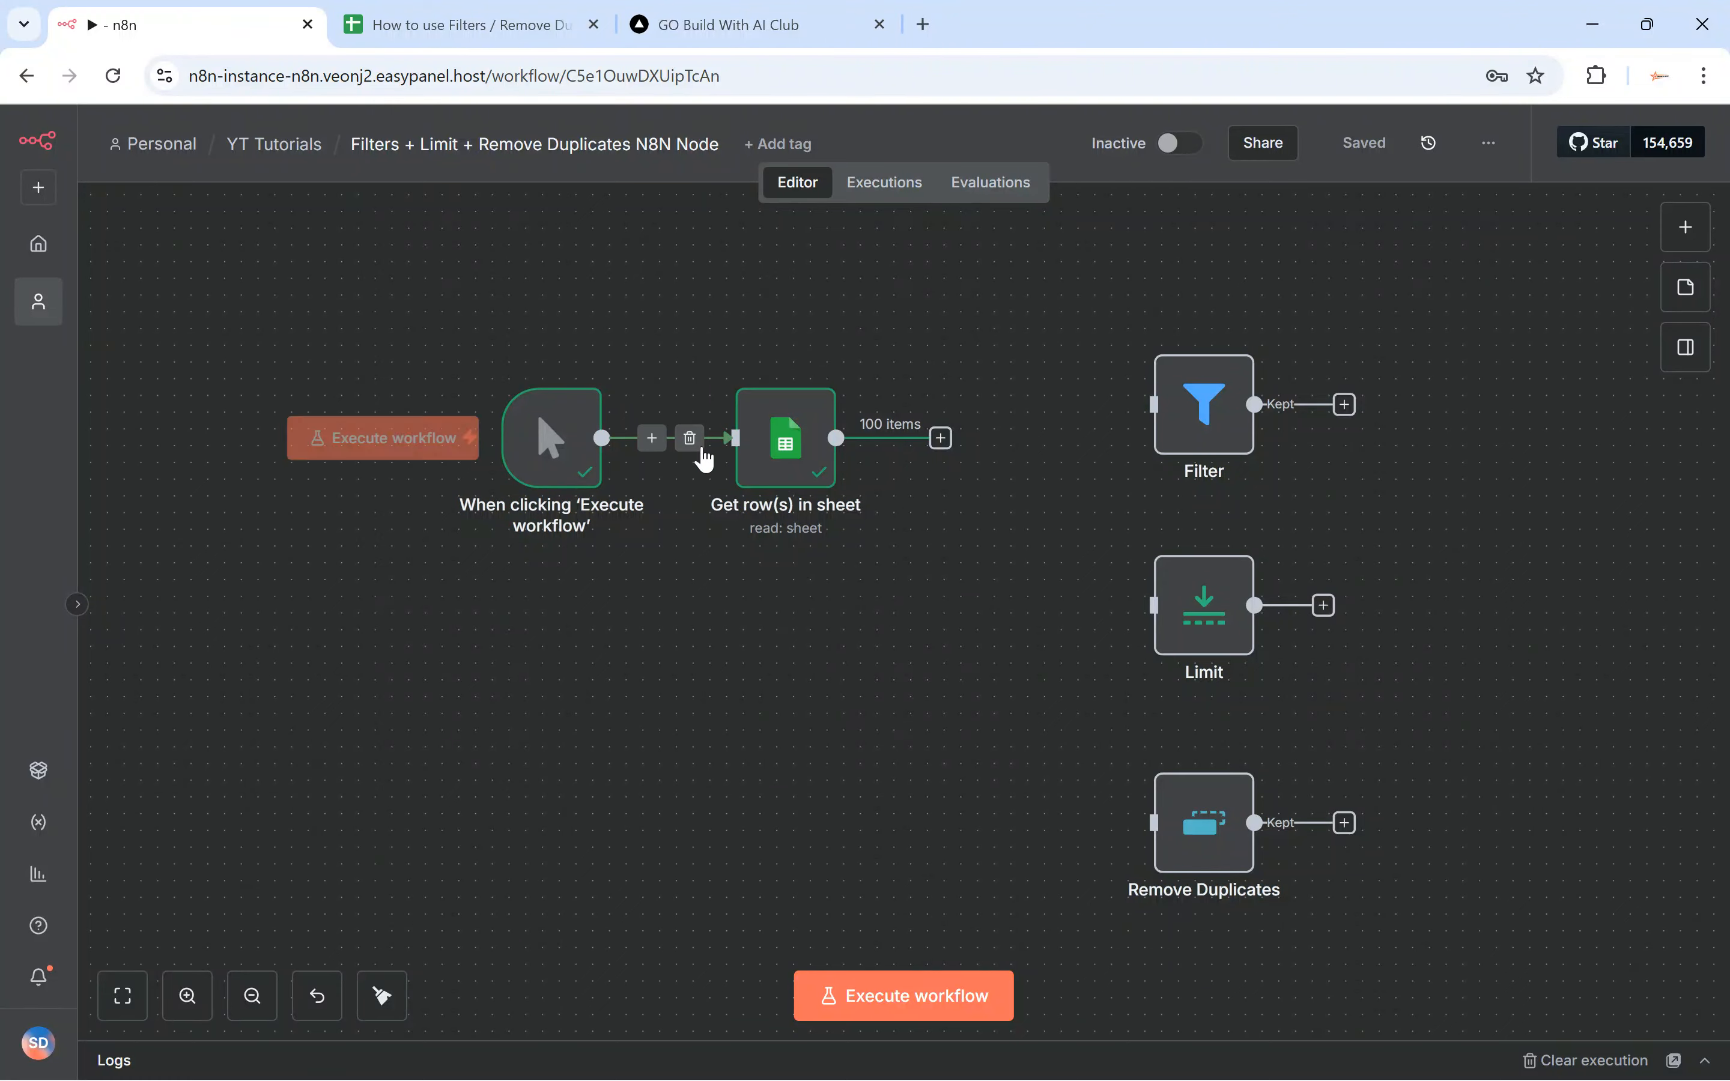
Switch to Google Sheets and examine the Name, Email and Status columns for missing and repeated entries
left_click(465, 26)
left_click(454, 380)
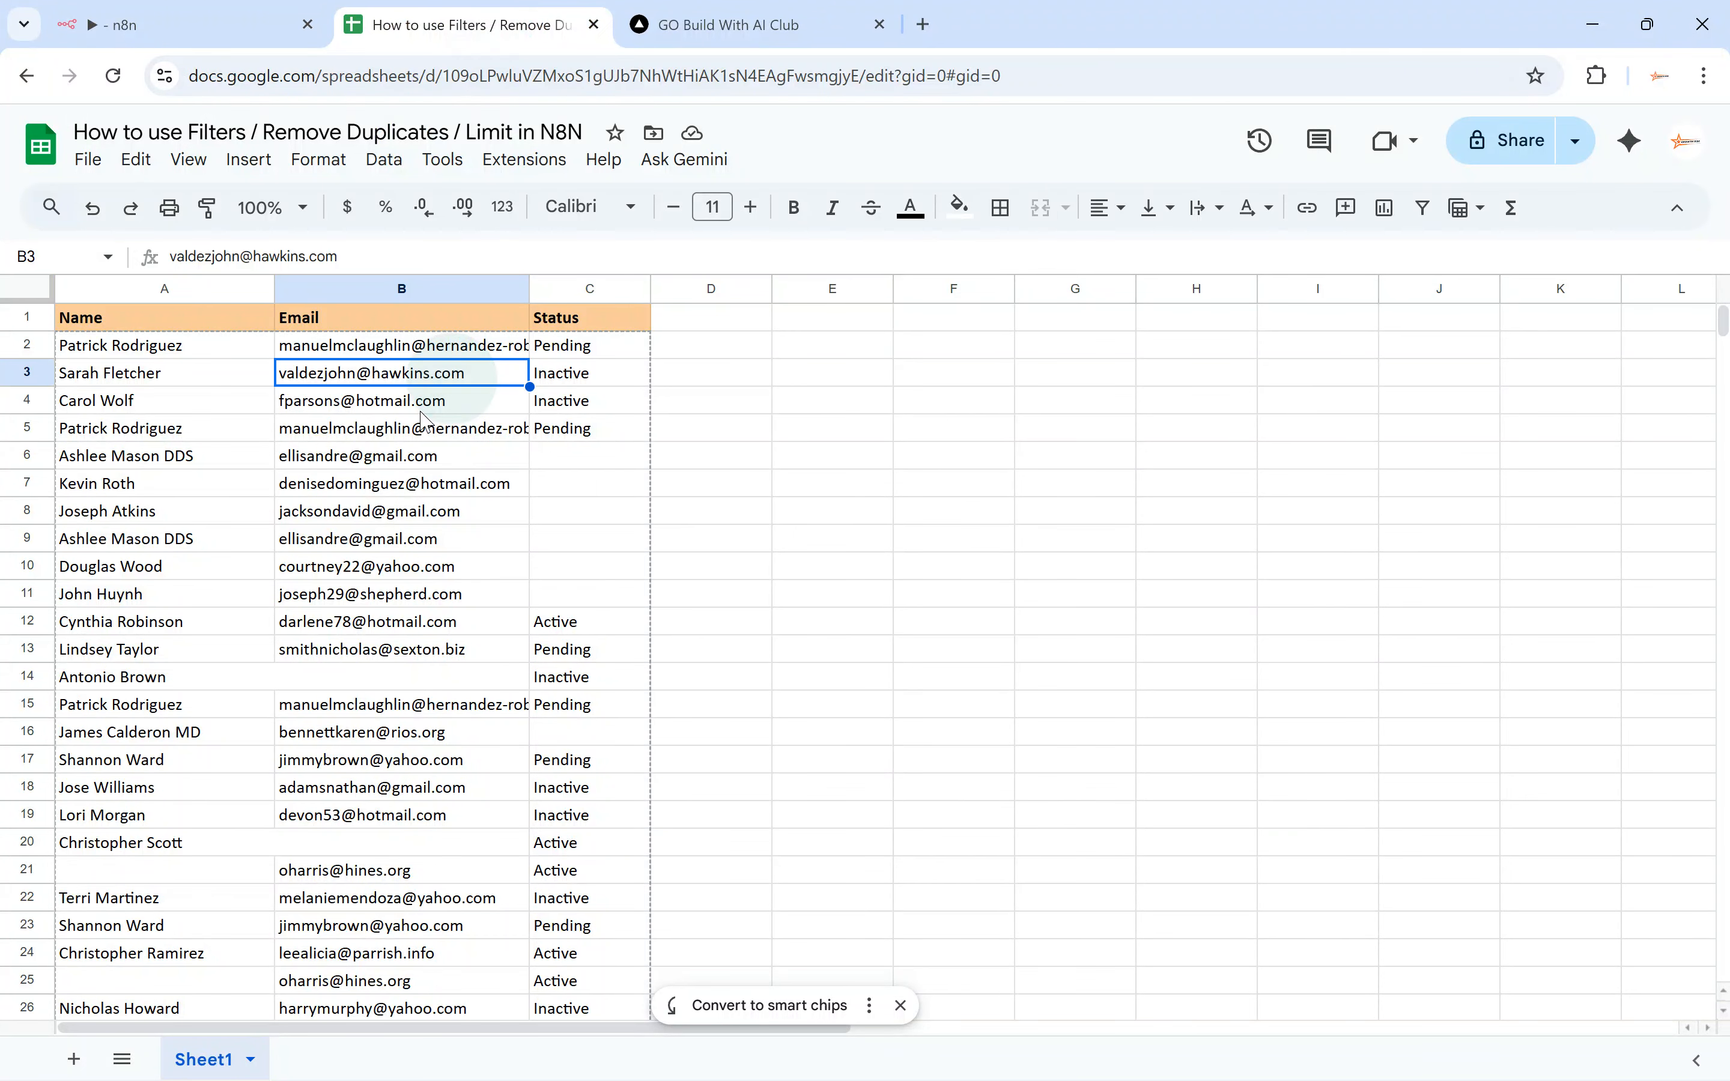
left_click(429, 402)
left_click(160, 326)
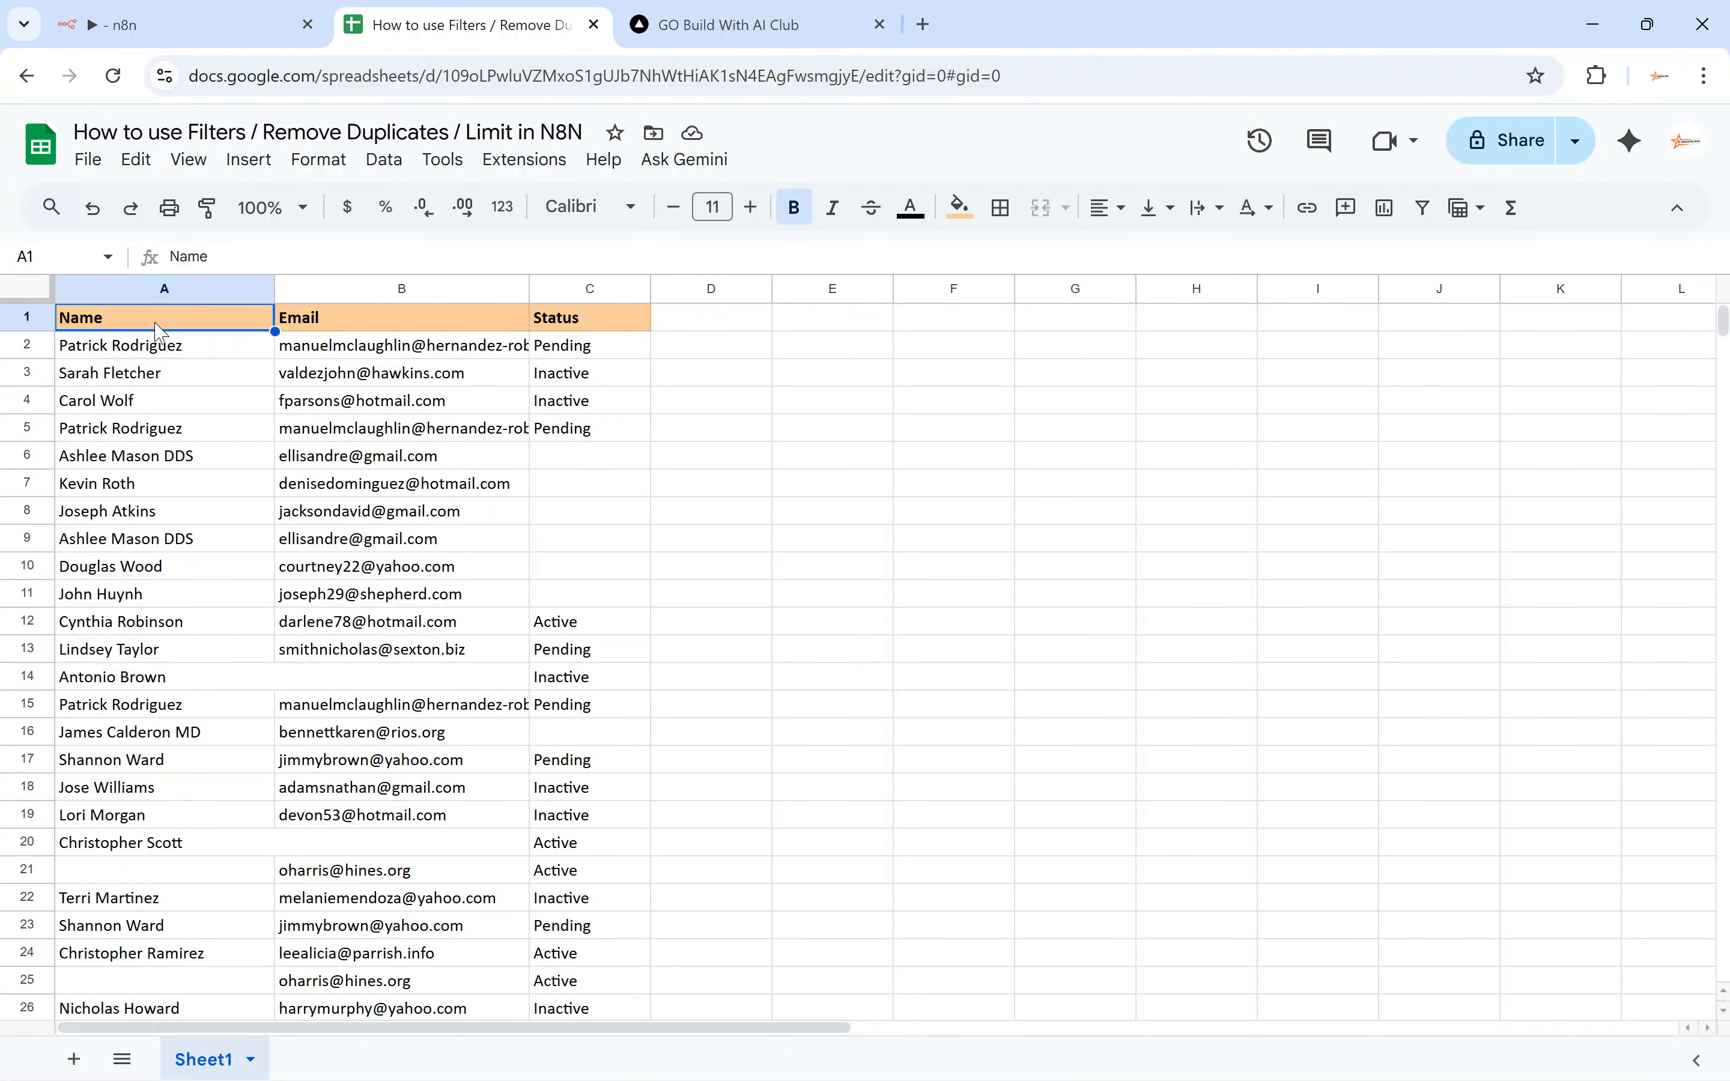
key("Right")
key("Left")
key("Right")
key("Right")
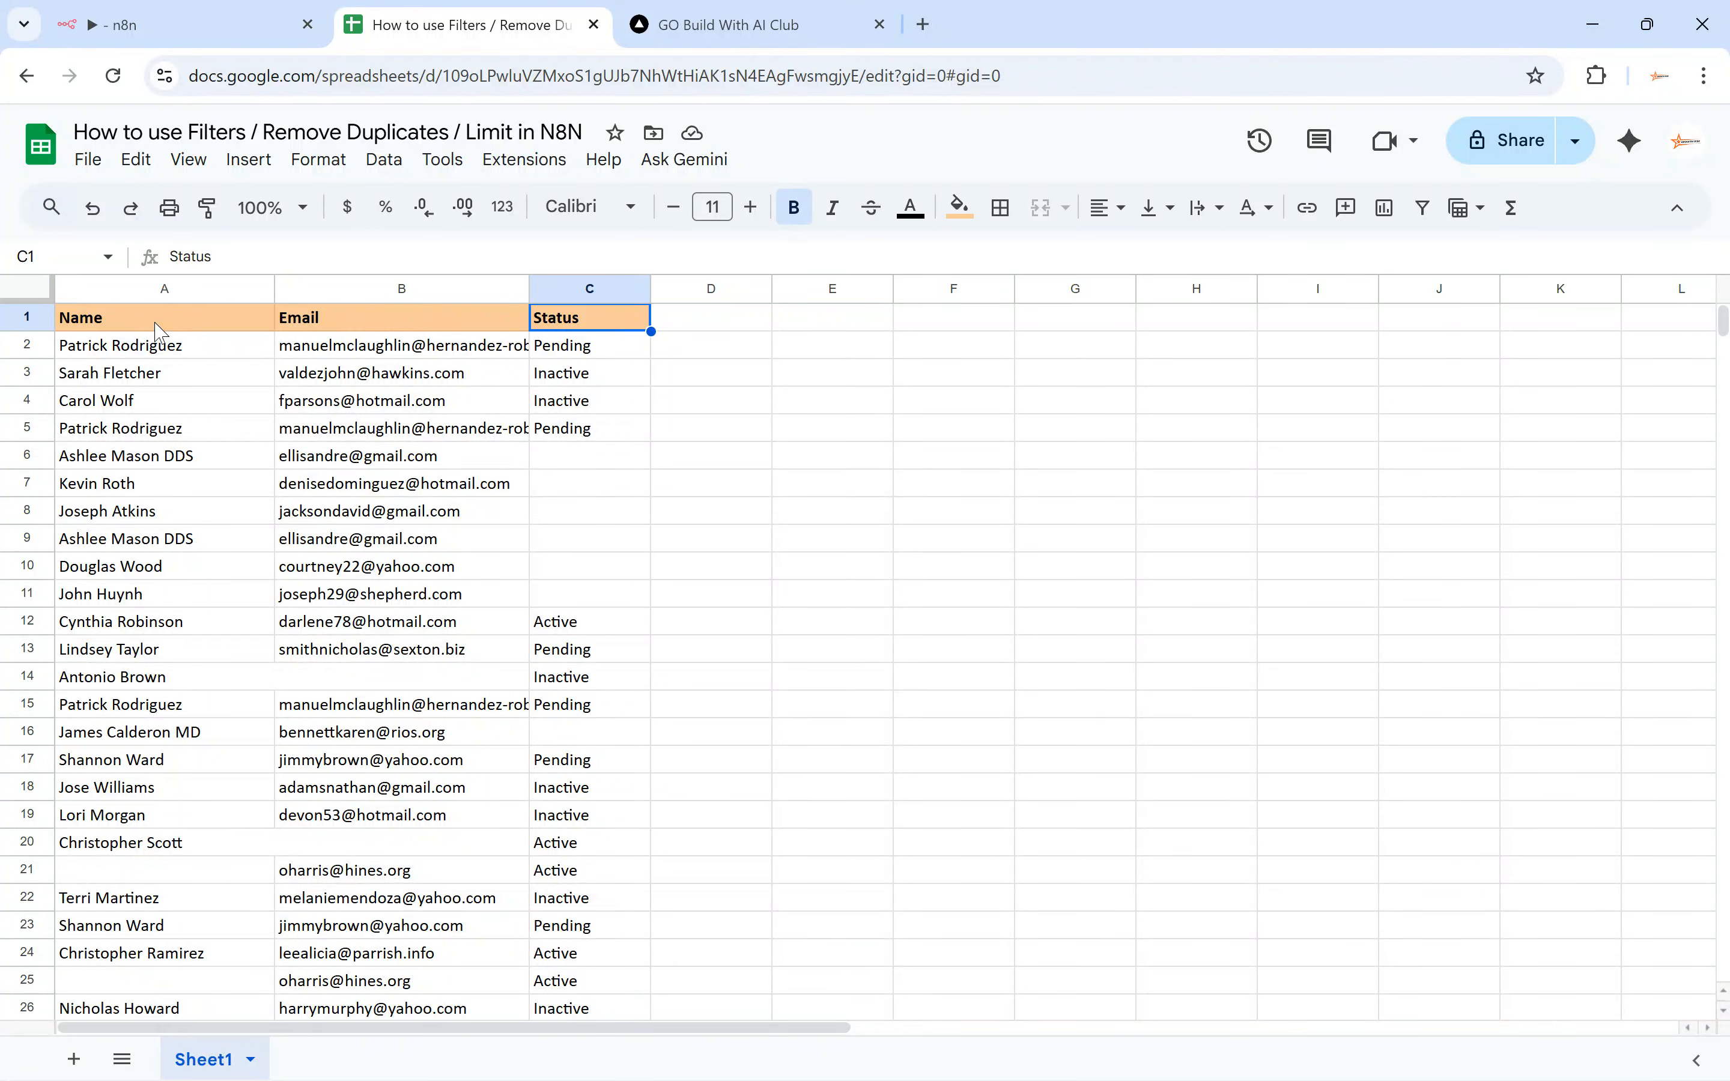
key("Left")
key("Left")
key("Right")
key("Right")
key("Down")
key("Down")
key("Up")
key("Up")
key("Down")
key("Down")
key("Down")
key("Down")
key("Down")
key("Down")
key("Down")
key("Down")
key("Down")
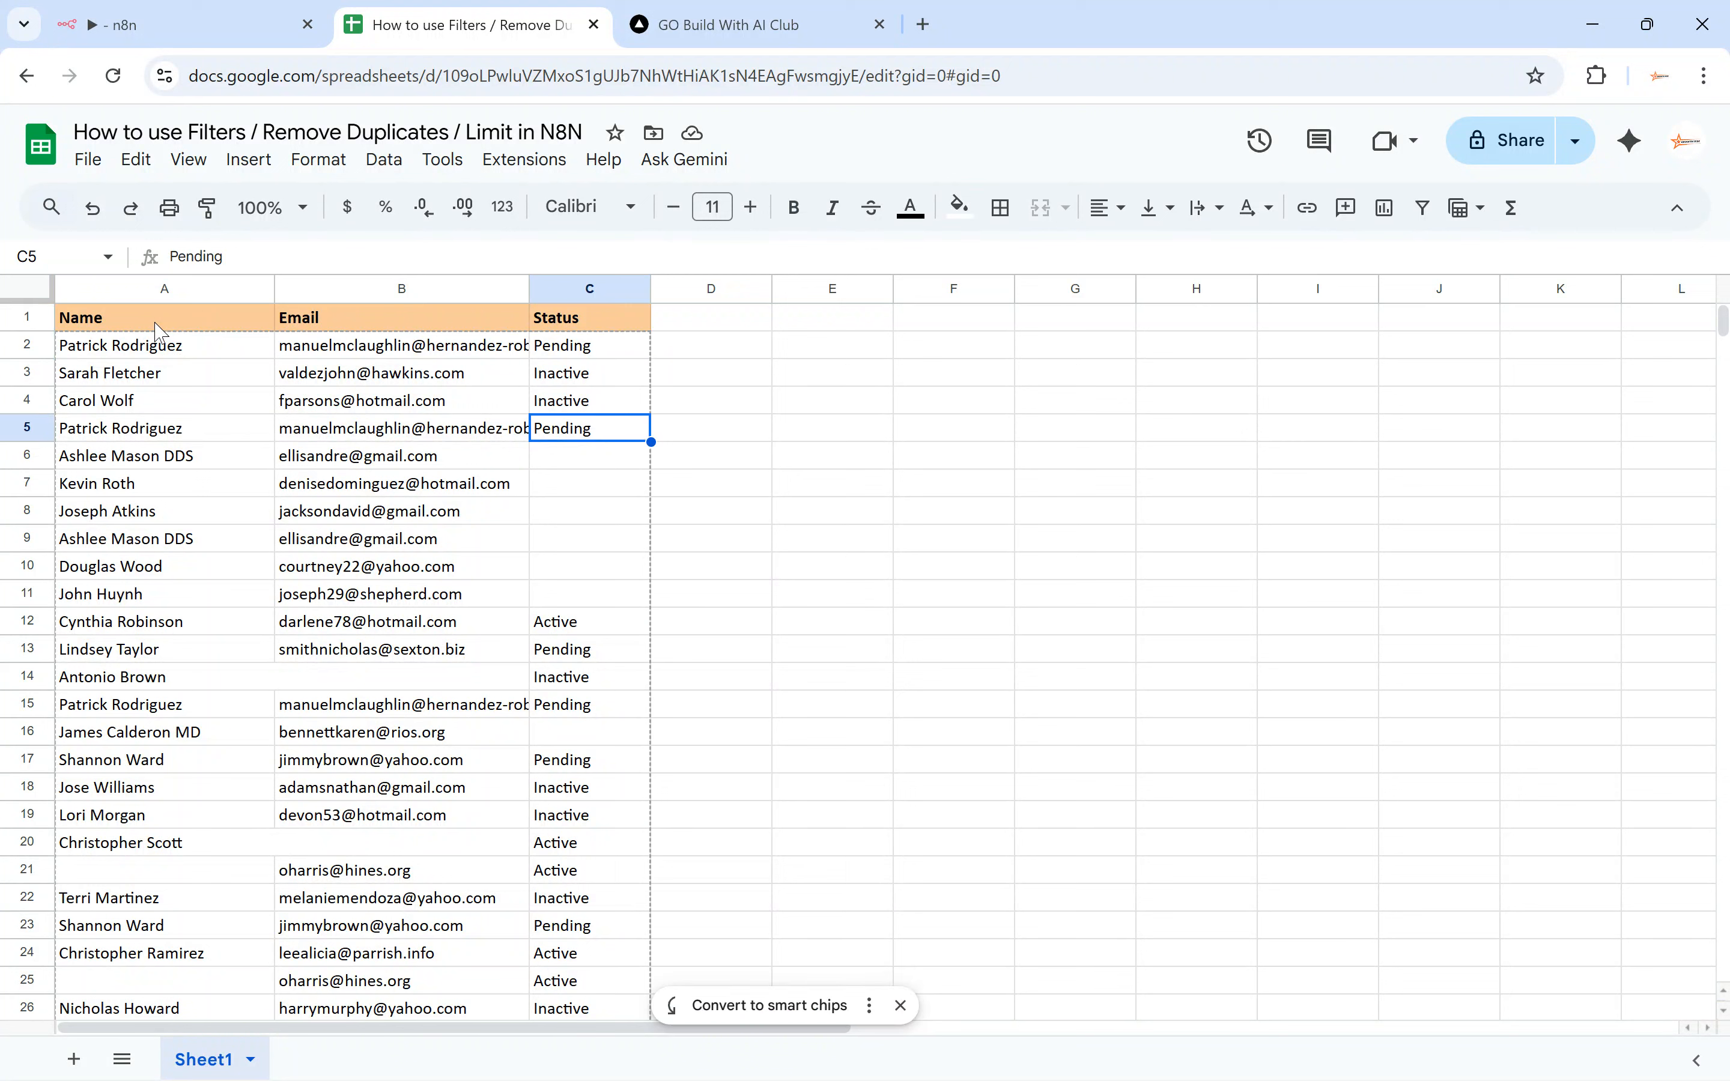
key("Down")
key("Up")
key("Up")
key("Up")
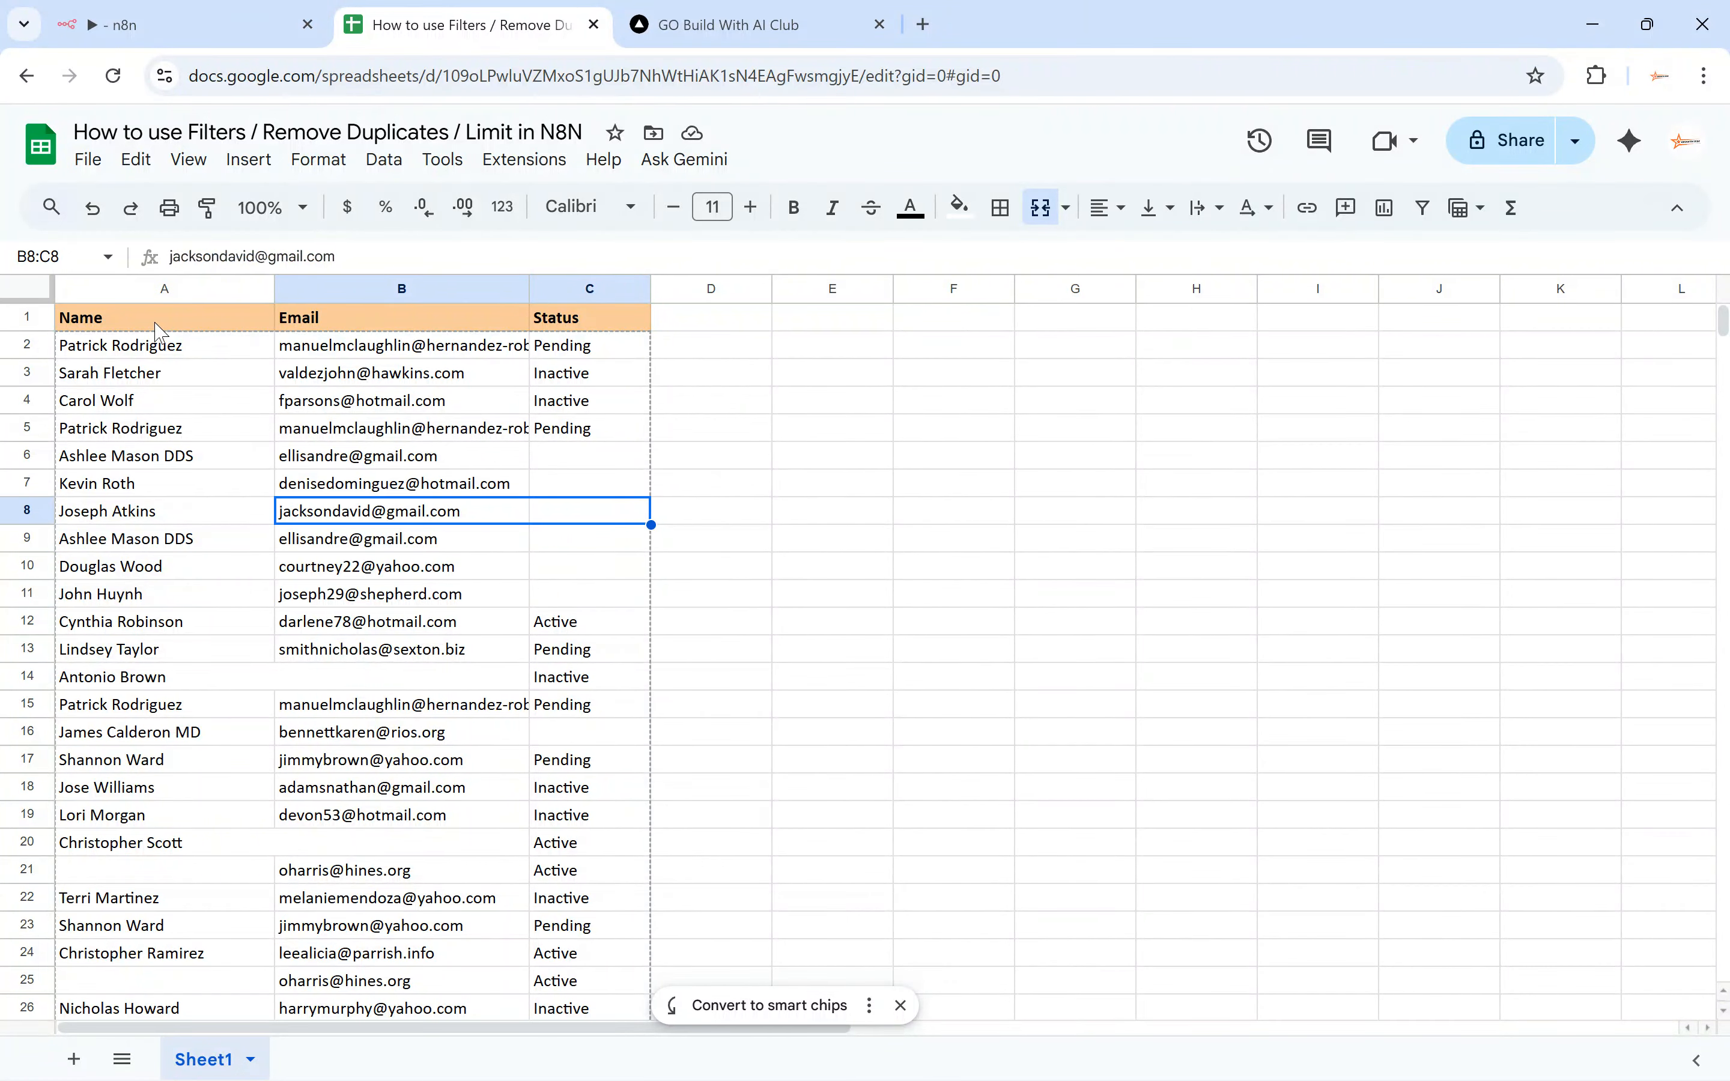
Compare the n8n workflow with the sheet's Status column, checking the first data row's status before returning to n8n
left_click(215, 24)
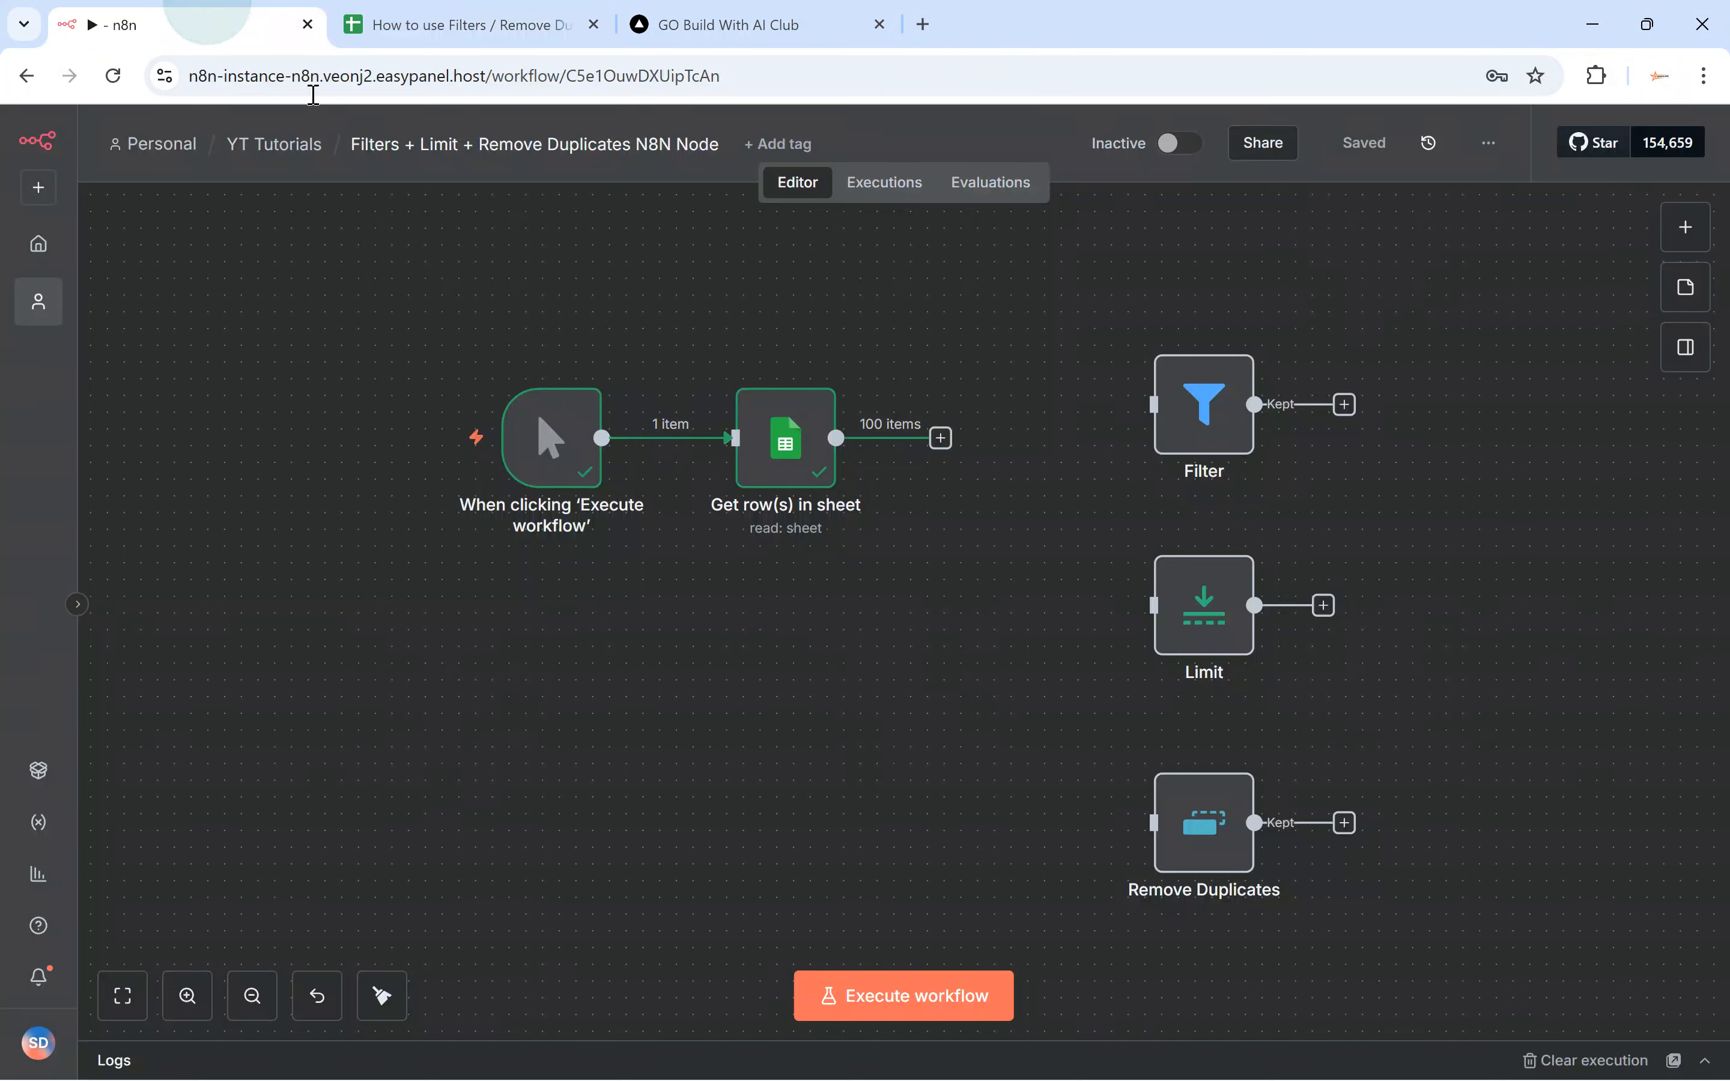
left_click(725, 315)
left_click(458, 24)
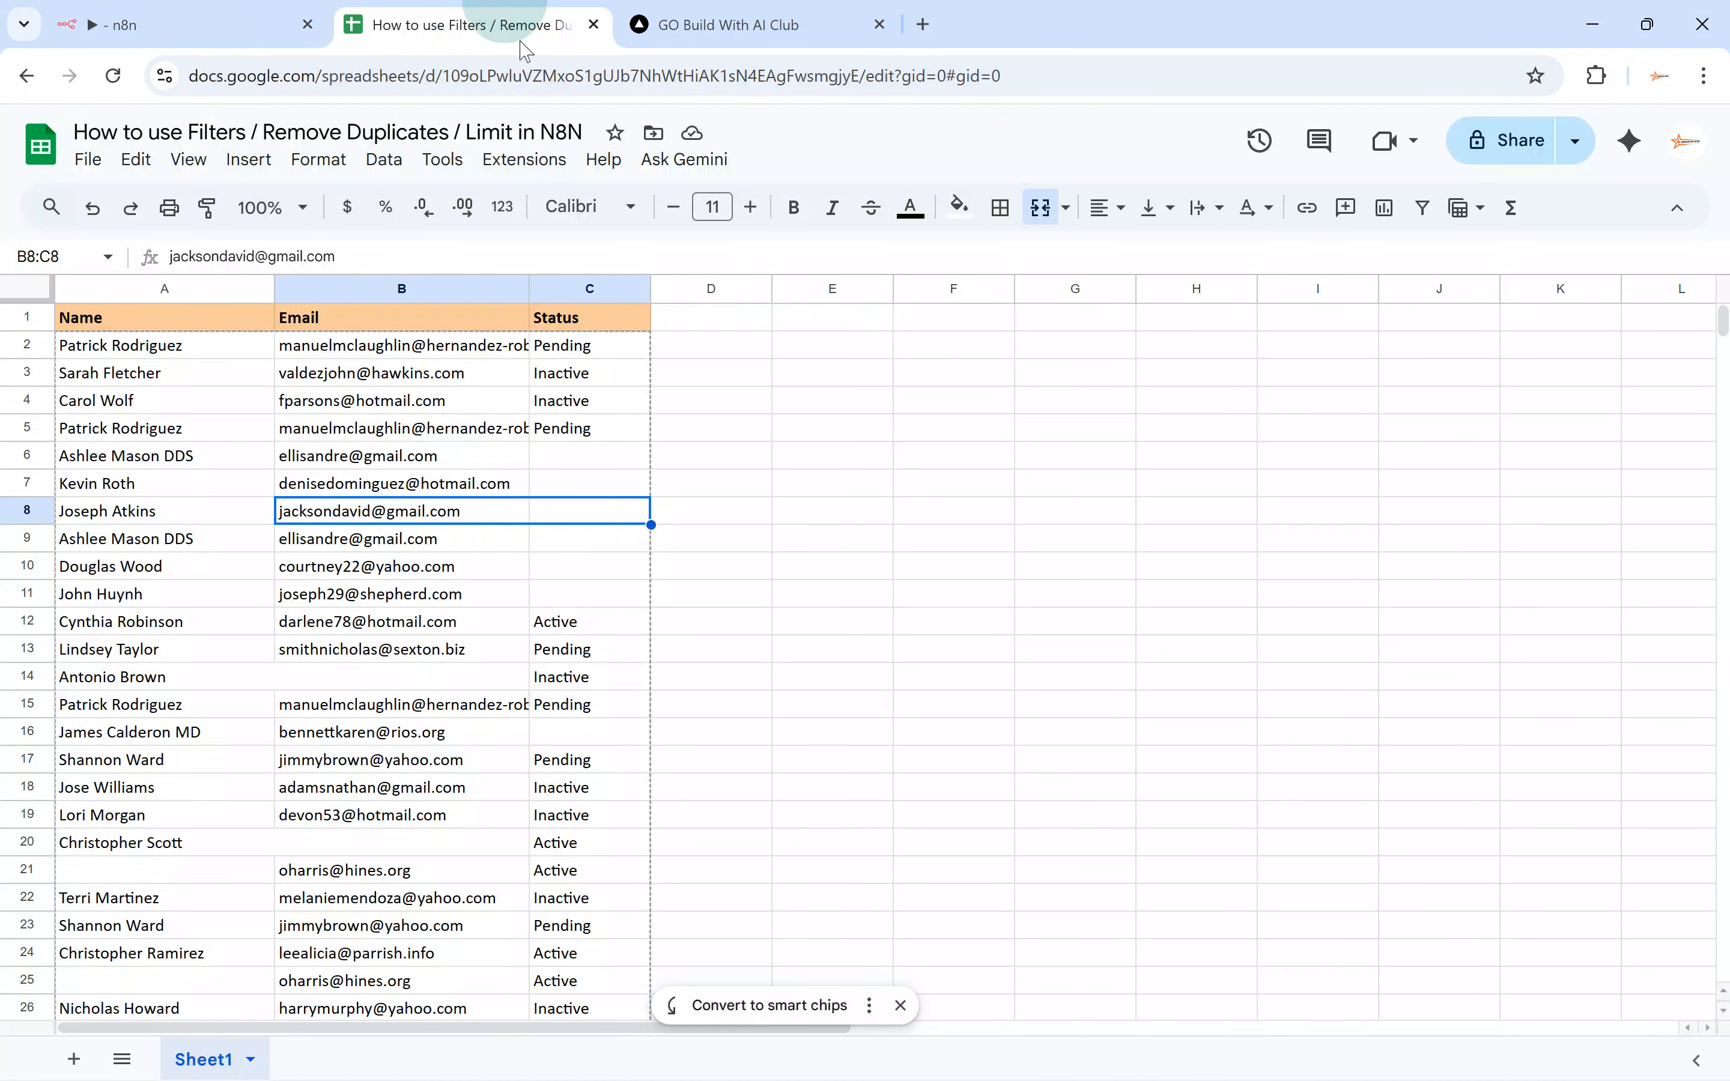
left_click(581, 366)
left_click(580, 345)
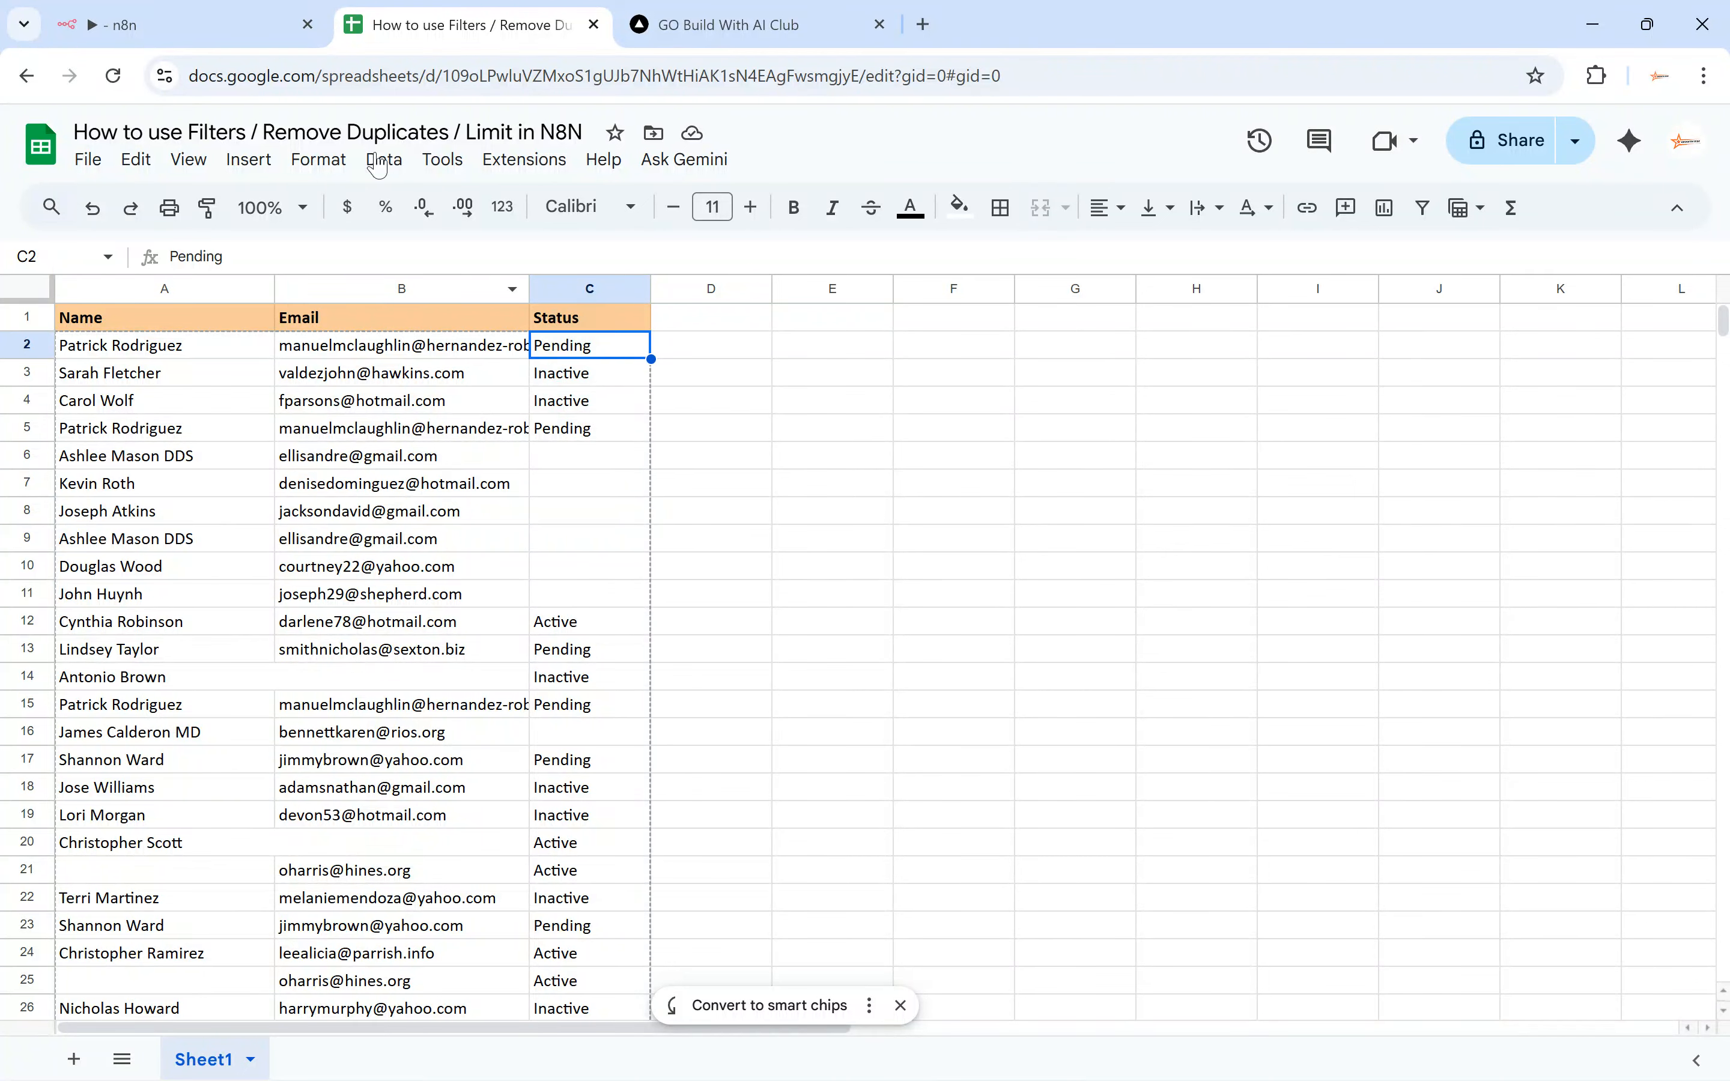
left_click(259, 16)
left_click(481, 222)
left_click_drag(356, 254, 985, 628)
left_click(1035, 444)
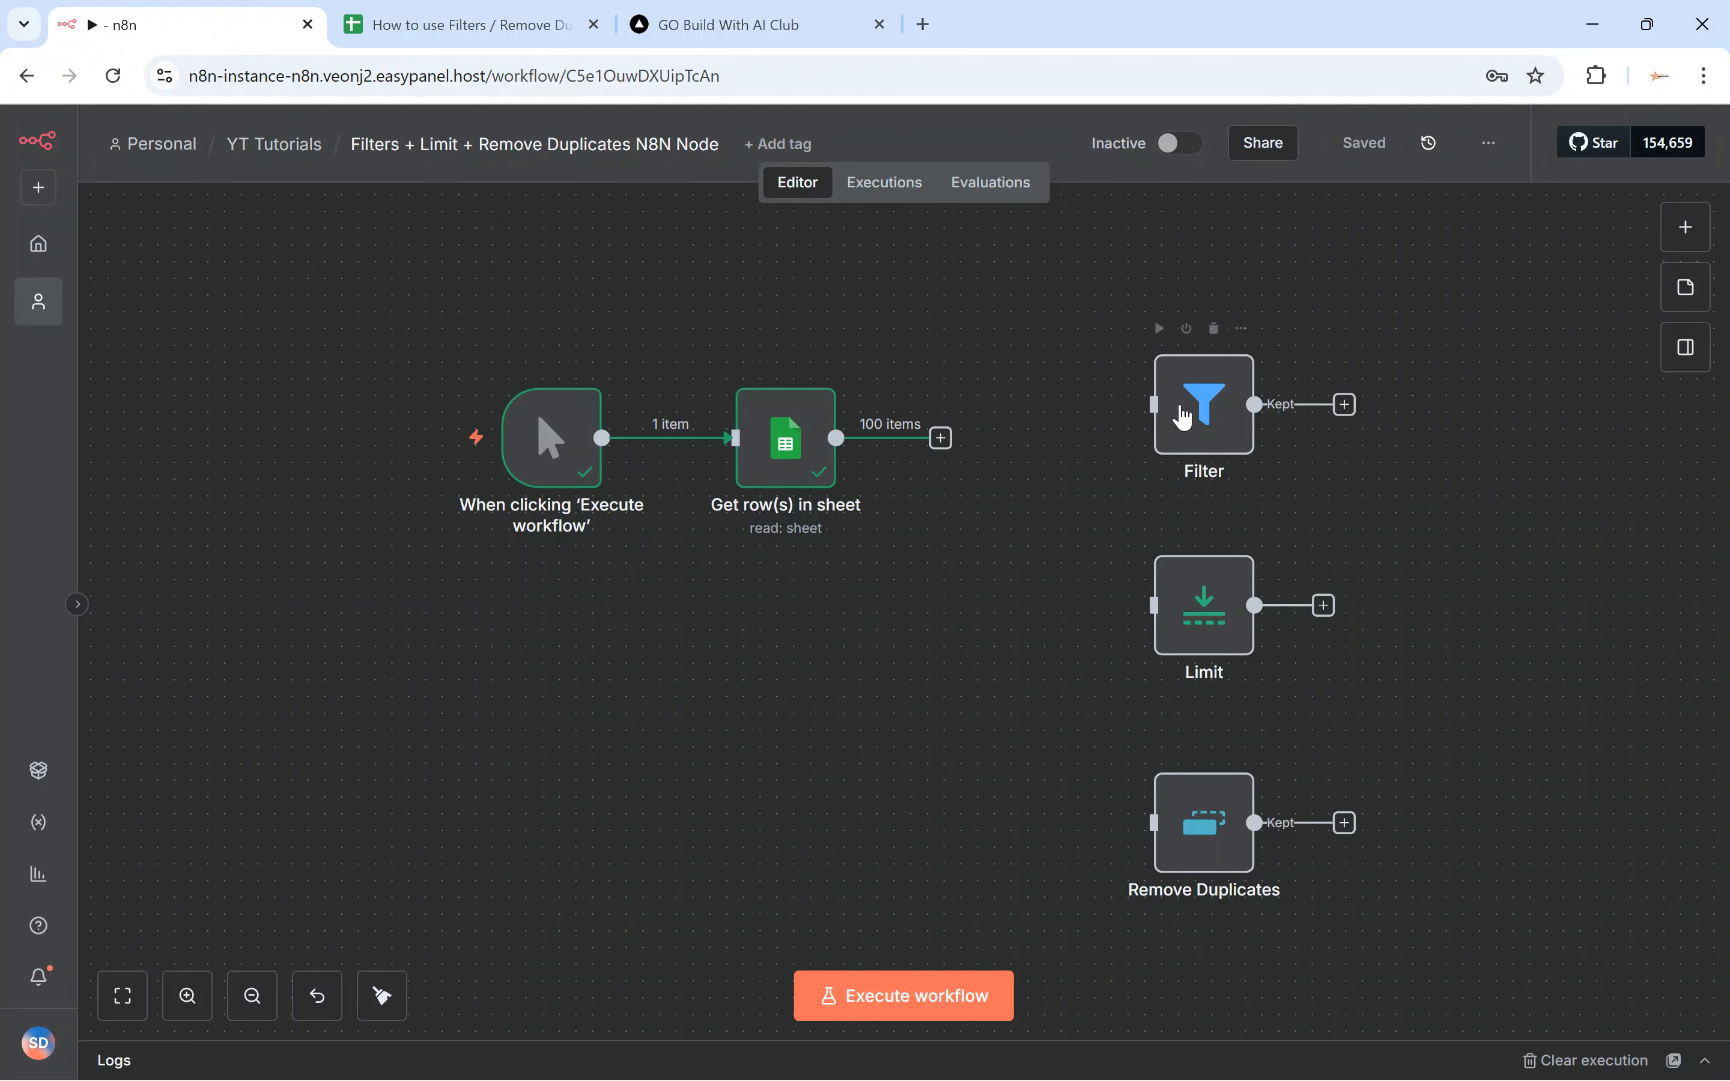
Search the node library for "filter" and close it without adding another node
left_click(1200, 417)
left_click(1489, 348)
left_click(1686, 228)
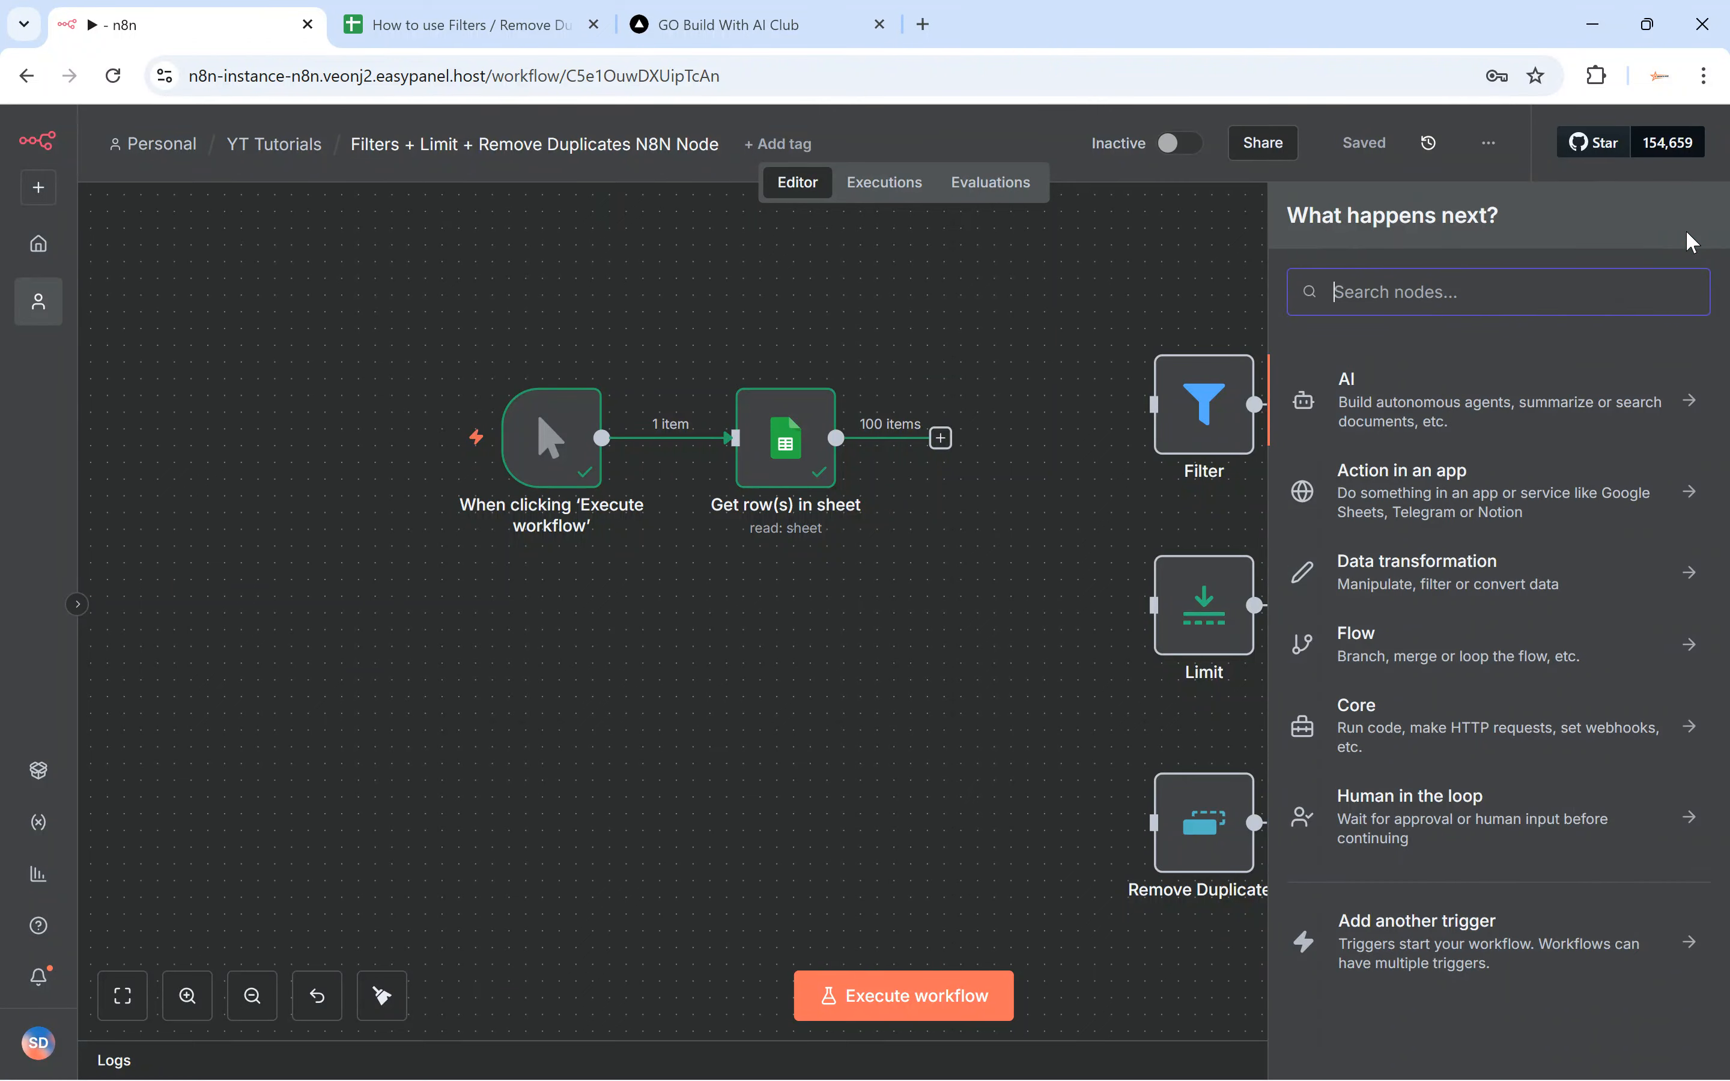
type("filter")
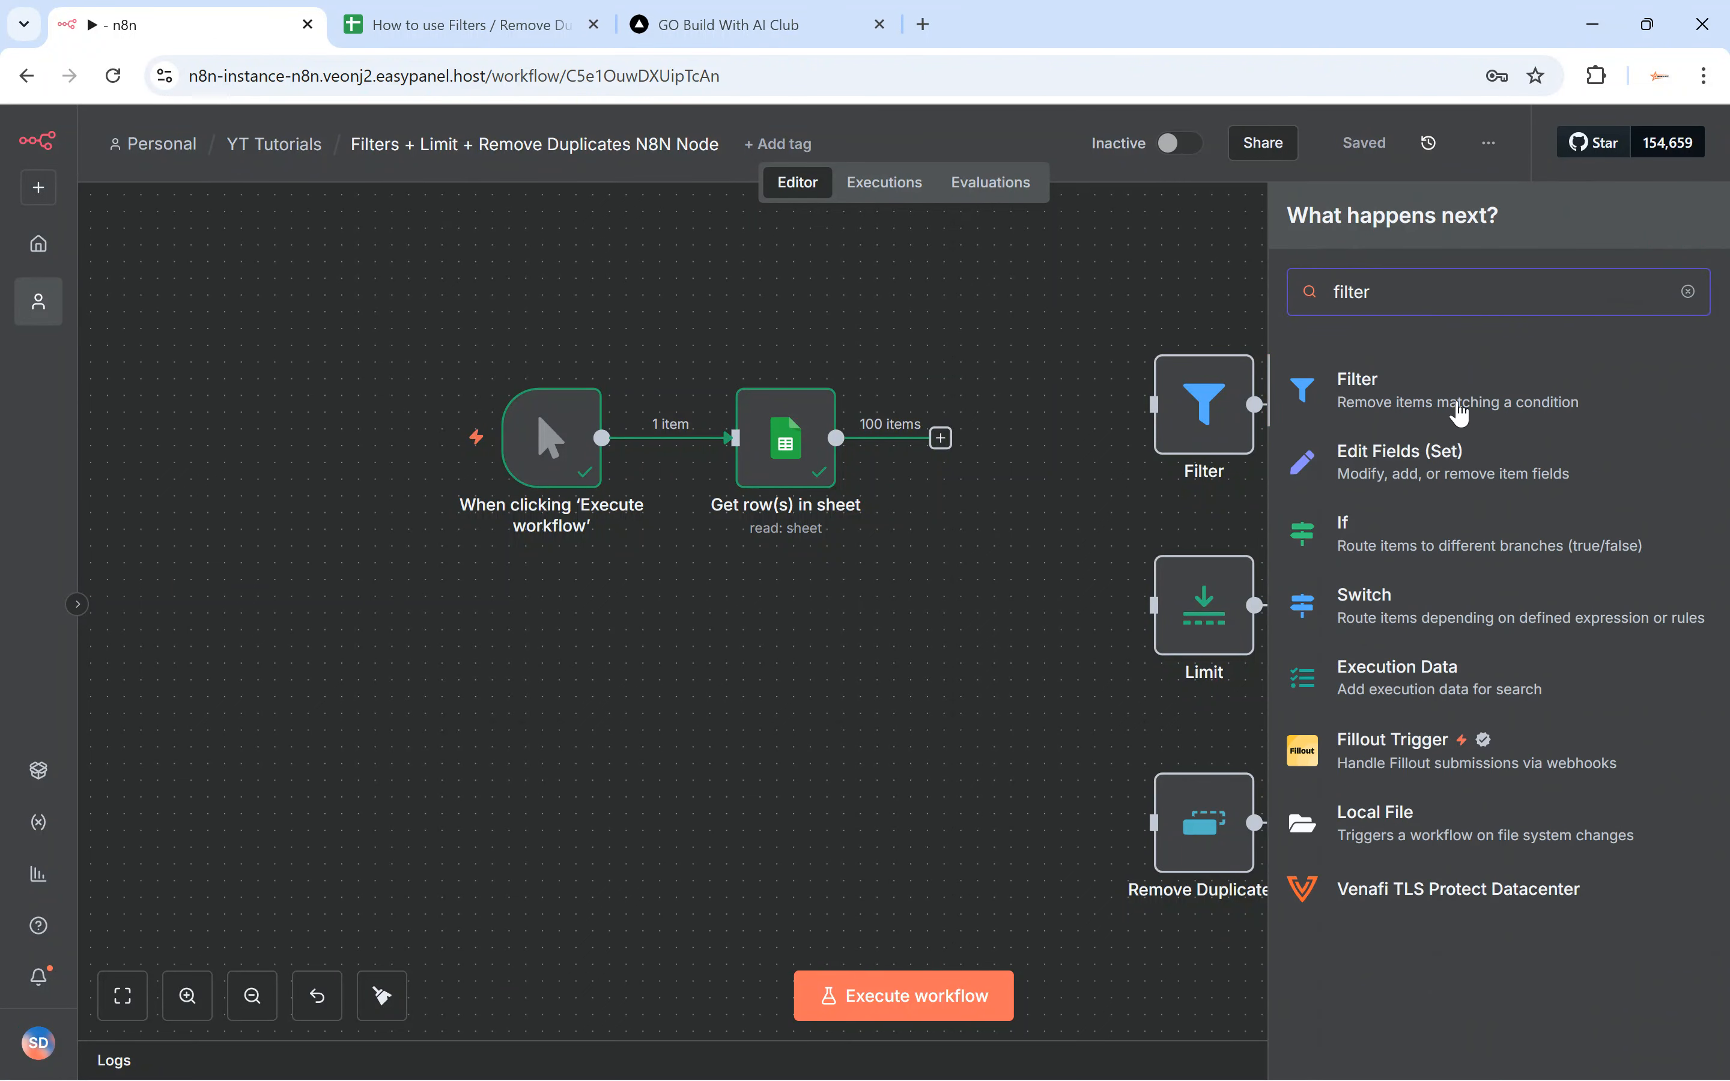
left_click(1105, 252)
Move the existing Filter node closer to the Get row(s) in sheet node and connect that node's output to it
left_click_drag(1211, 392, 1127, 410)
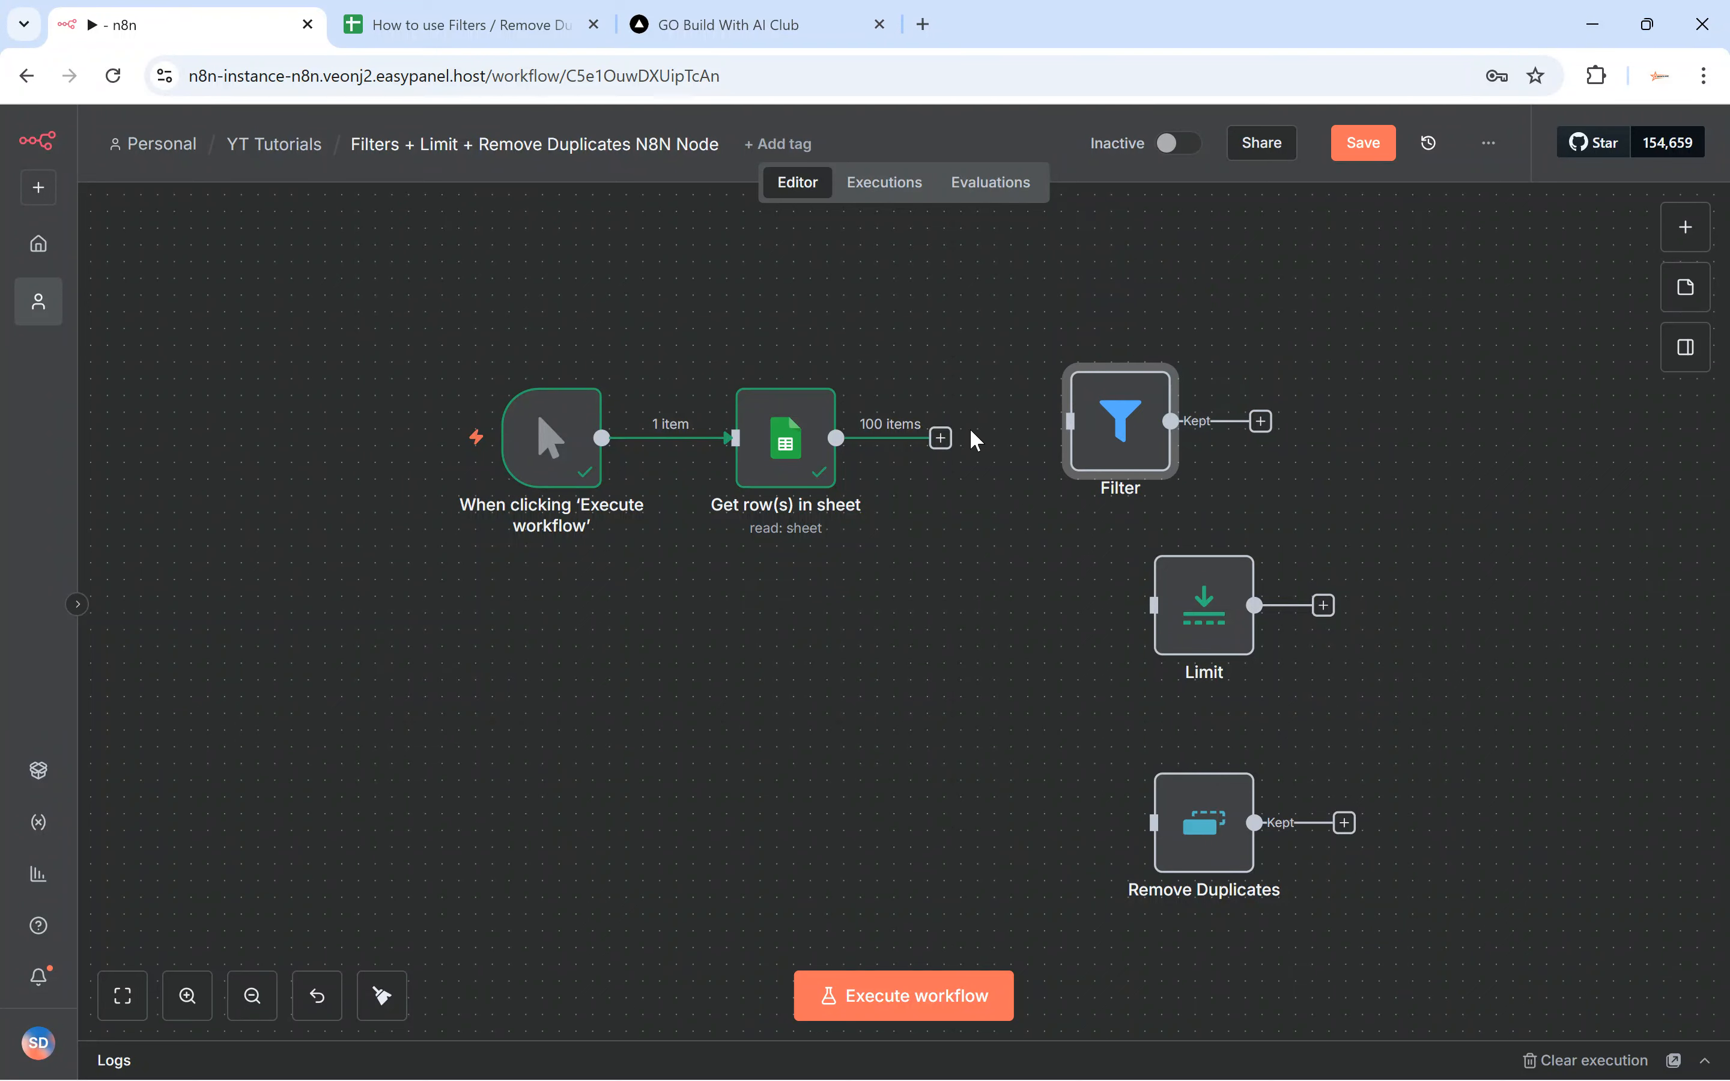
left_click_drag(941, 438, 1027, 458)
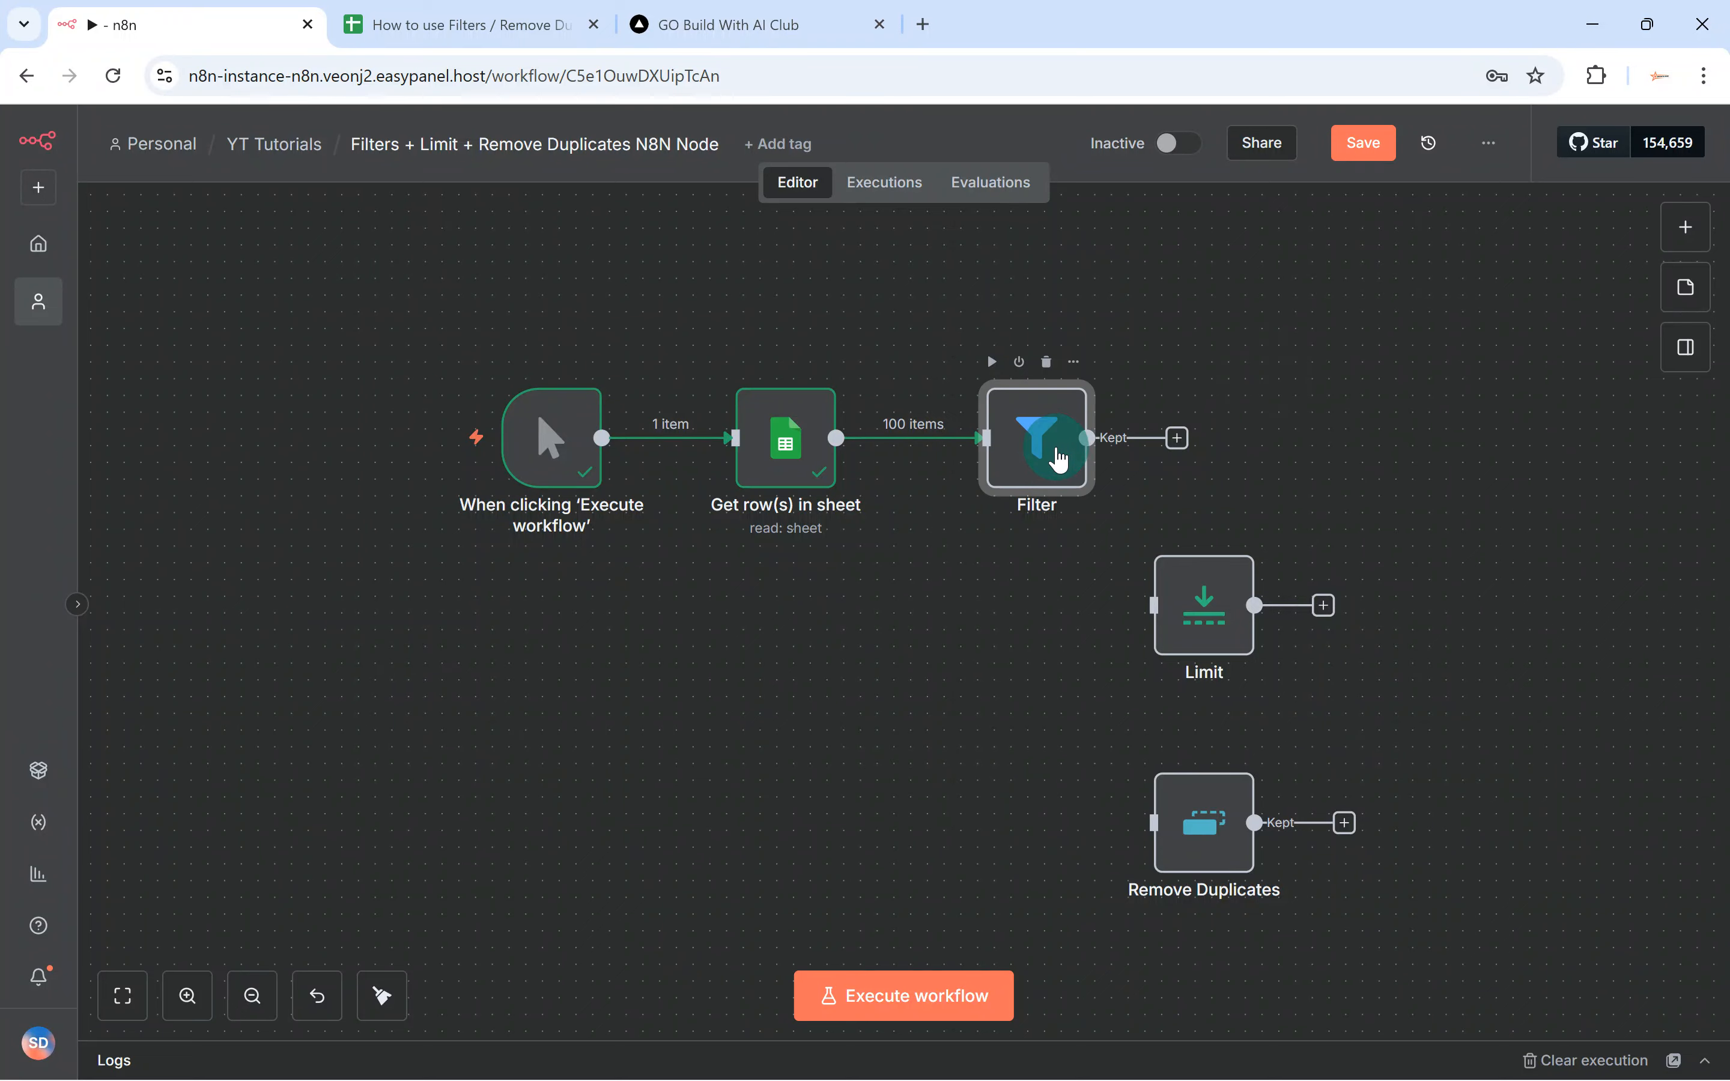
Give the Filter node the condition that the Status field is equal to Pending, and execute the step
double_click(1037, 439)
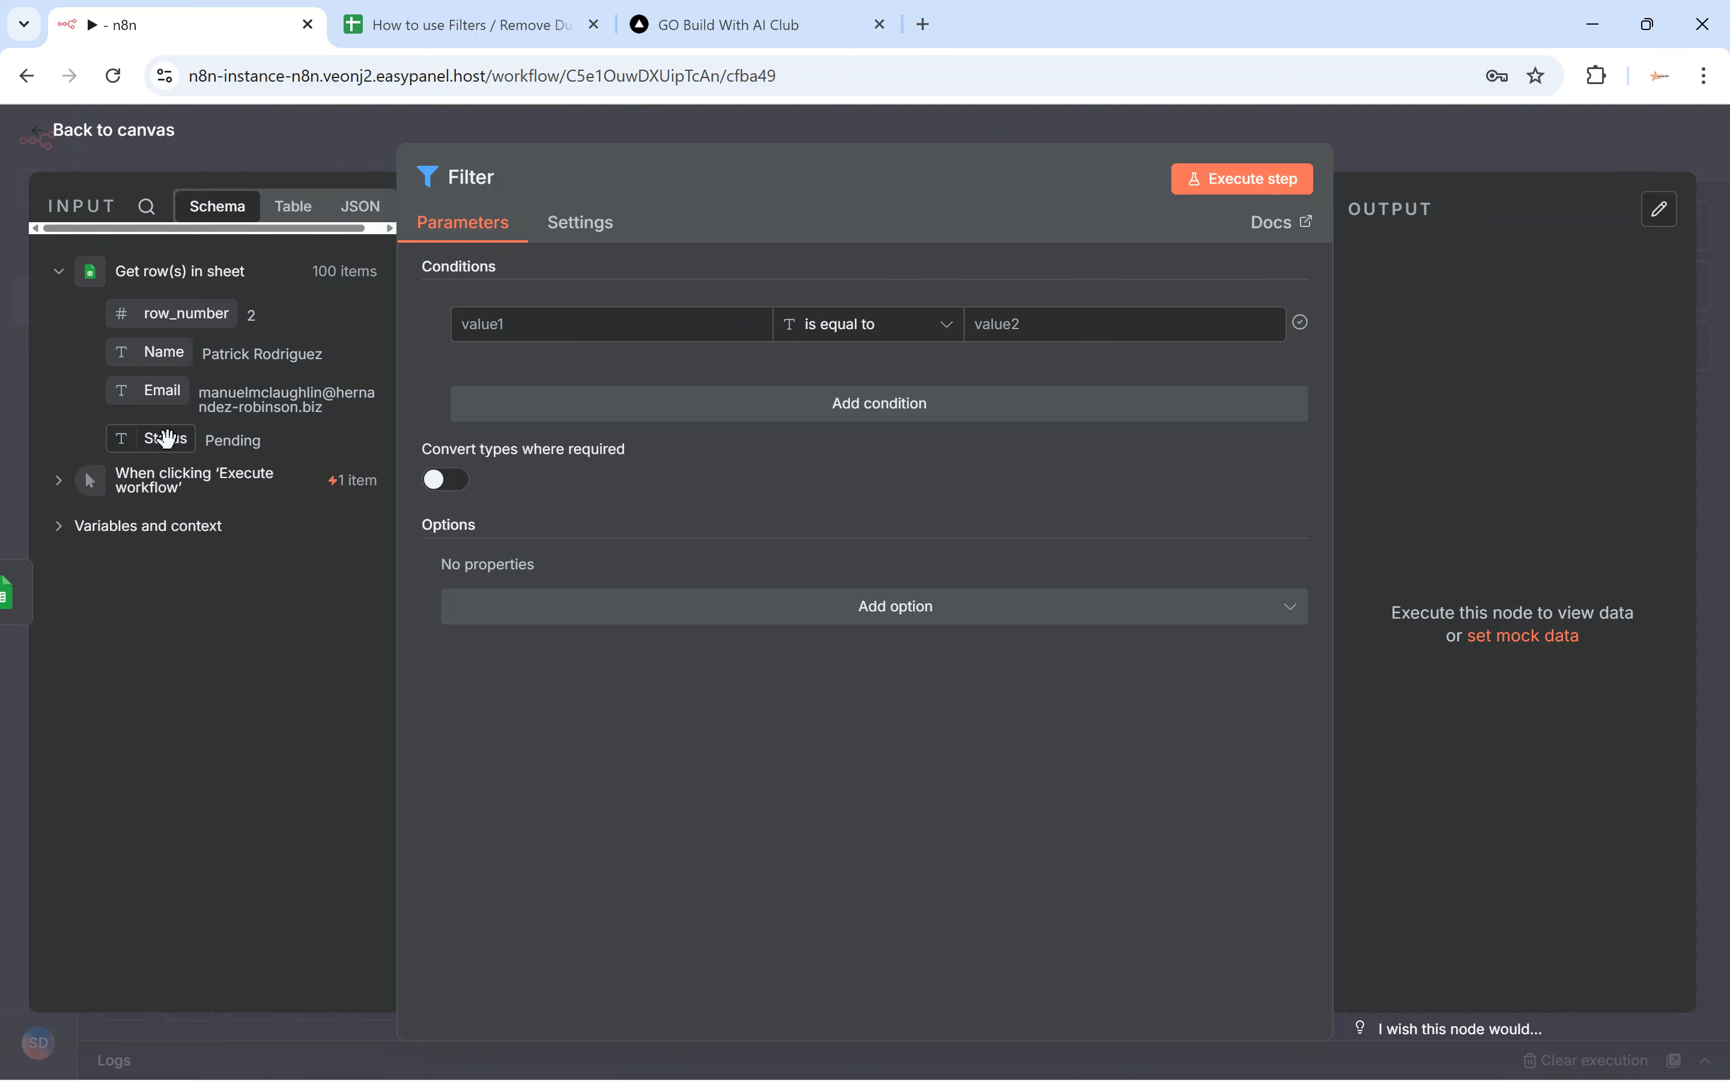
left_click_drag(167, 438, 501, 325)
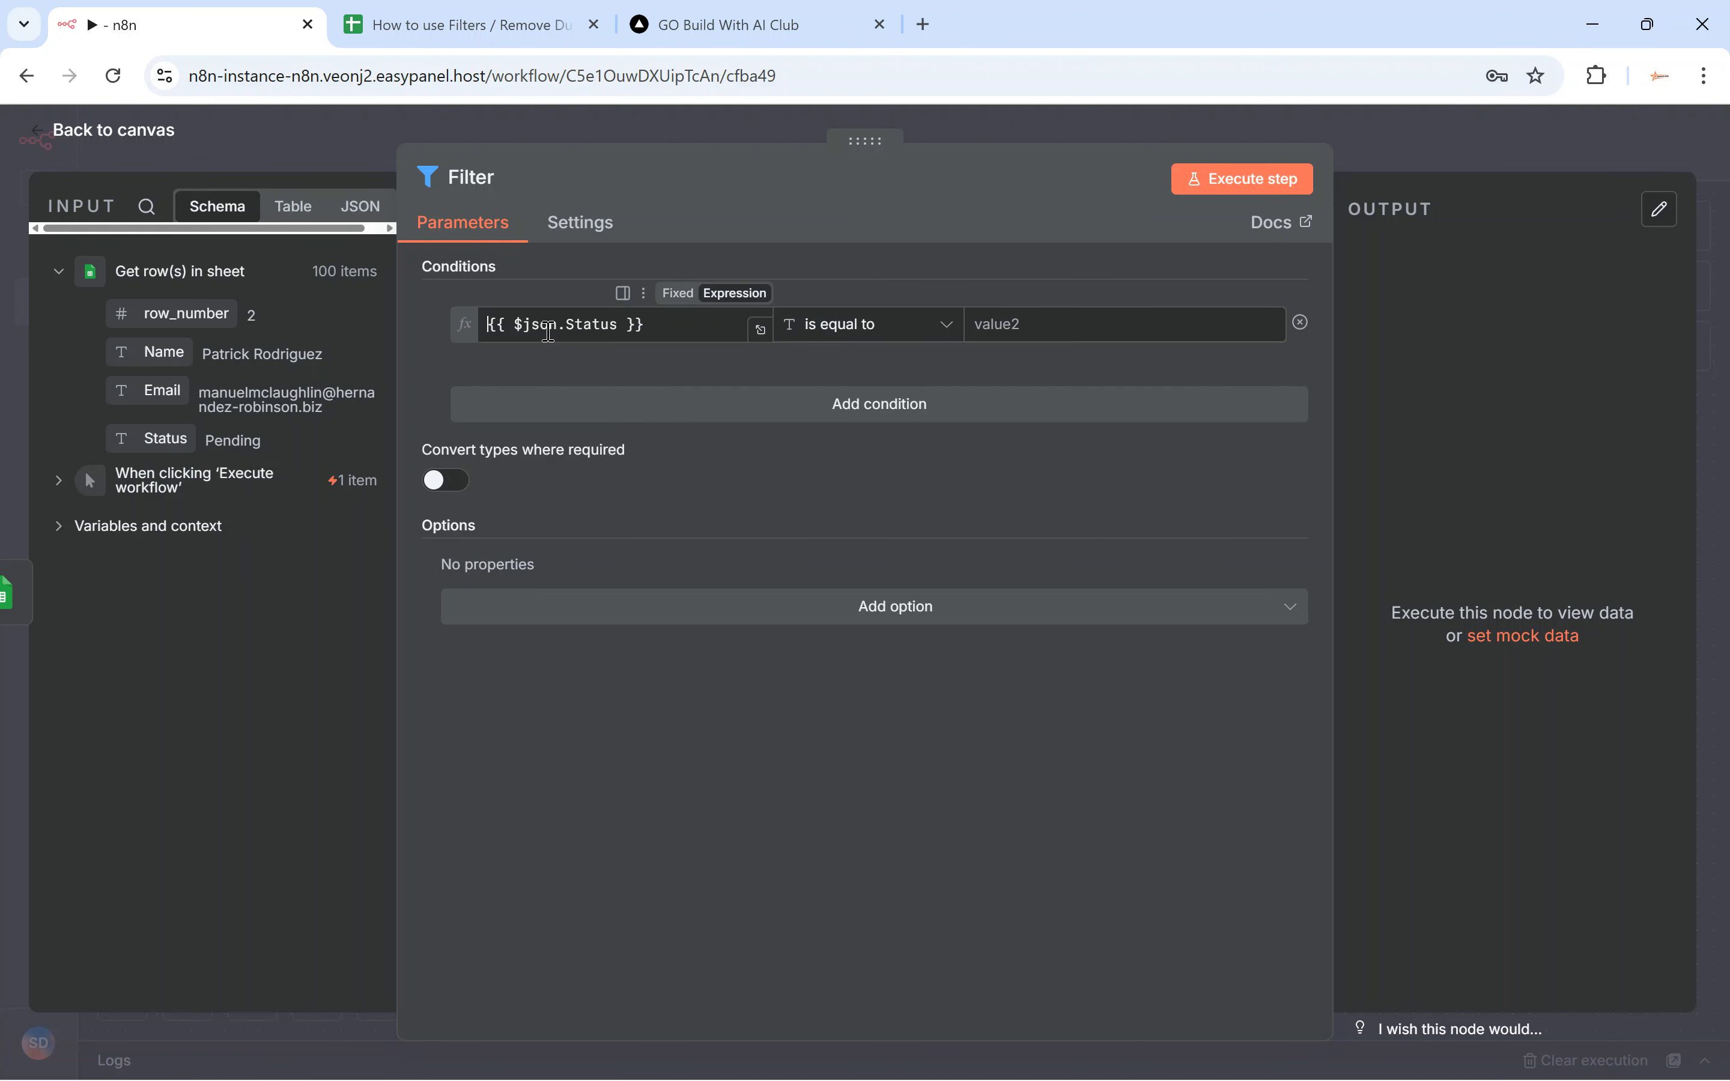
left_click(1050, 327)
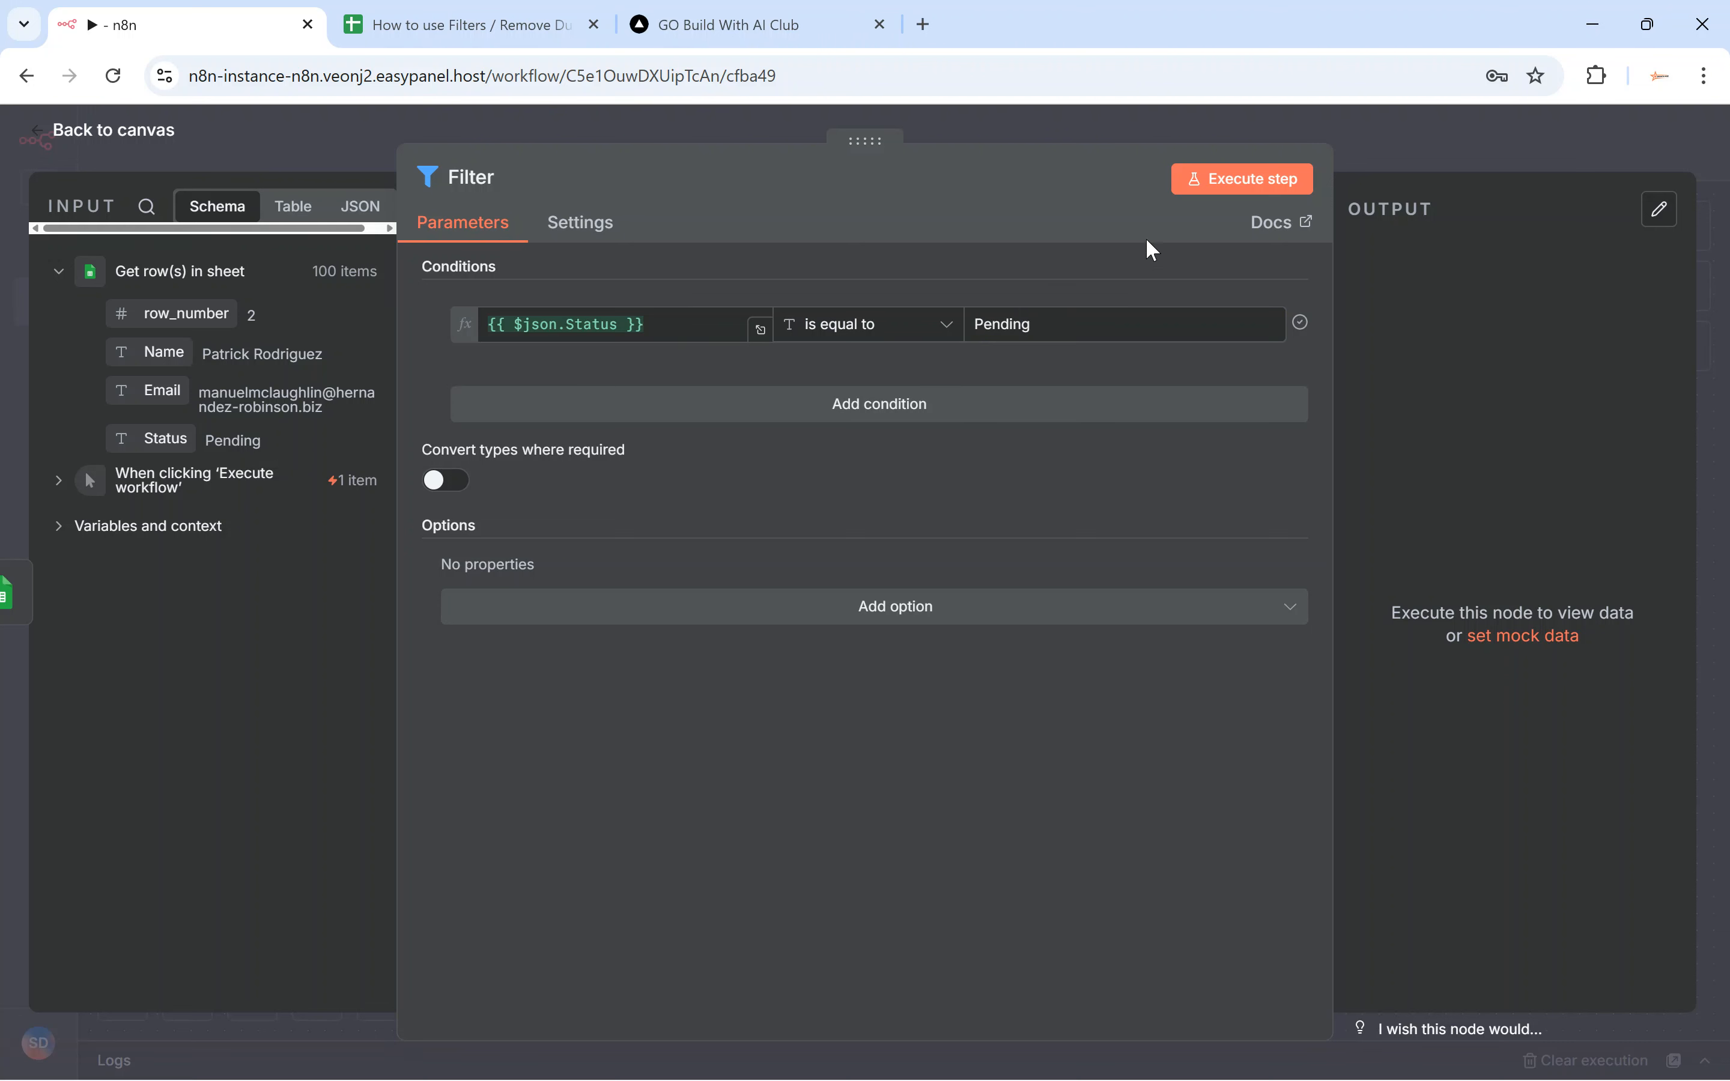
left_click(1222, 183)
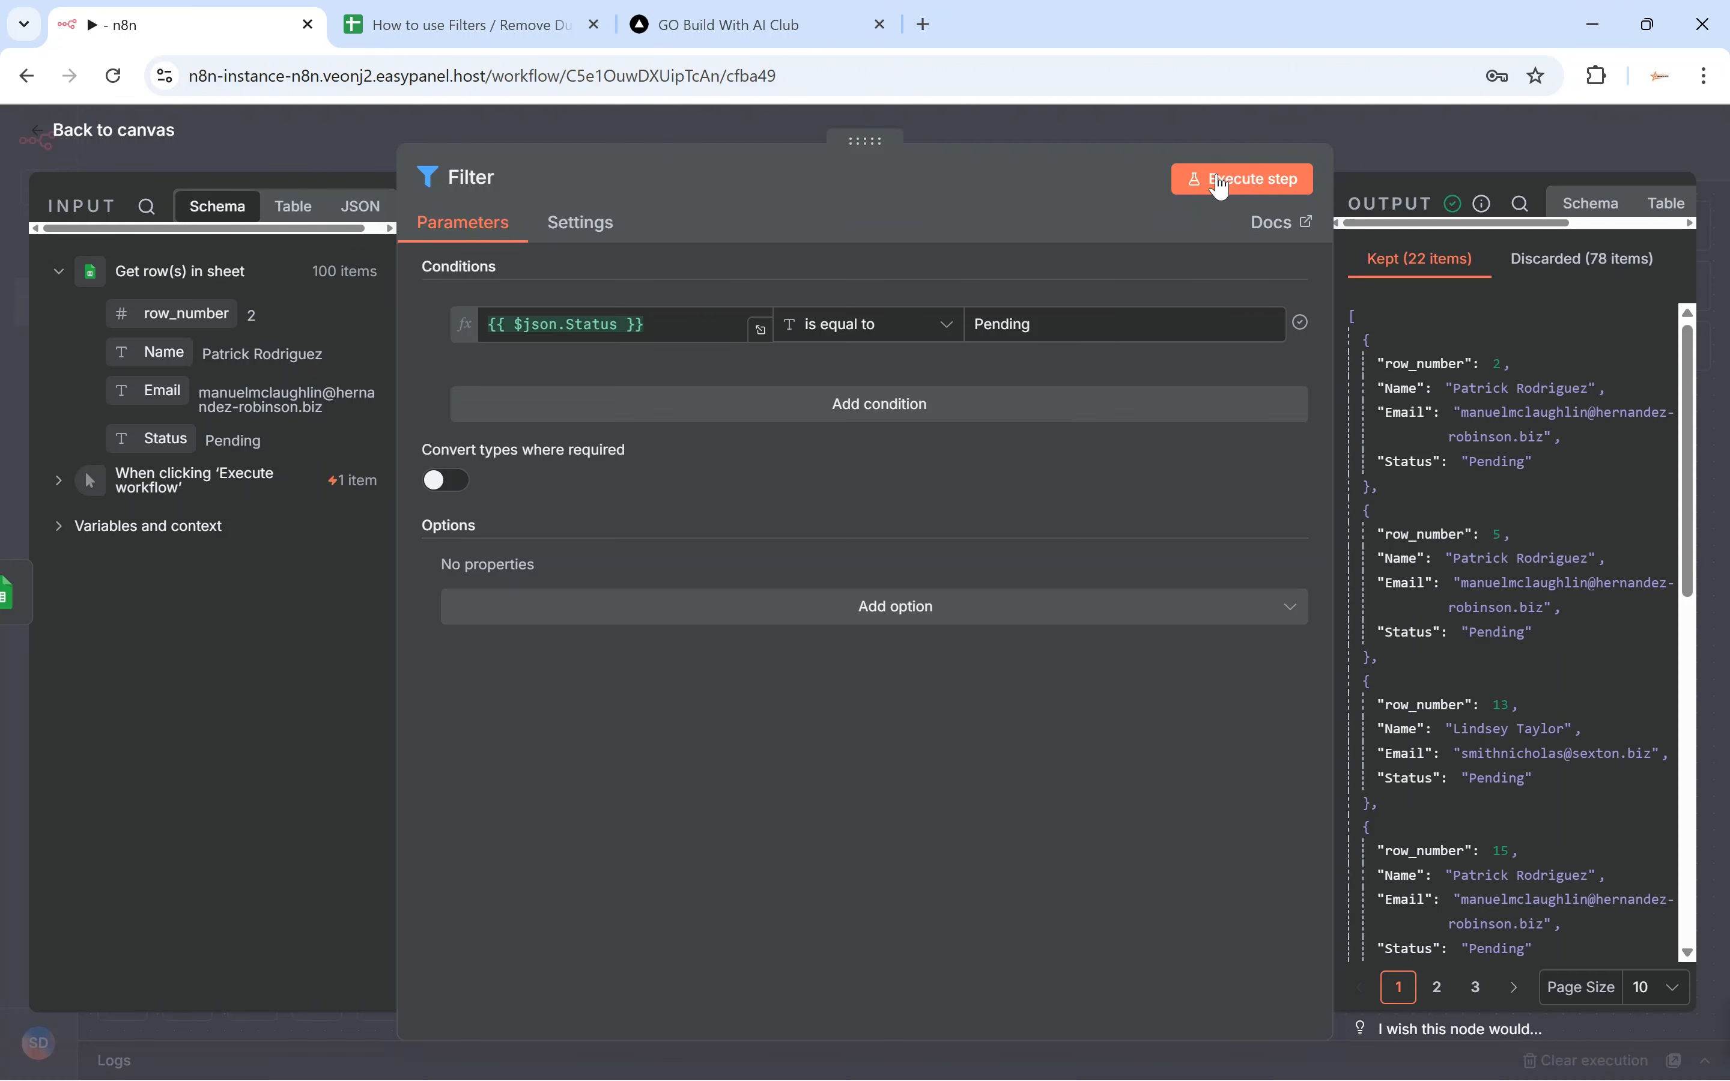
Review the Filter node's kept and discarded items, checking their Status values
scroll(1460, 388, "down", 12)
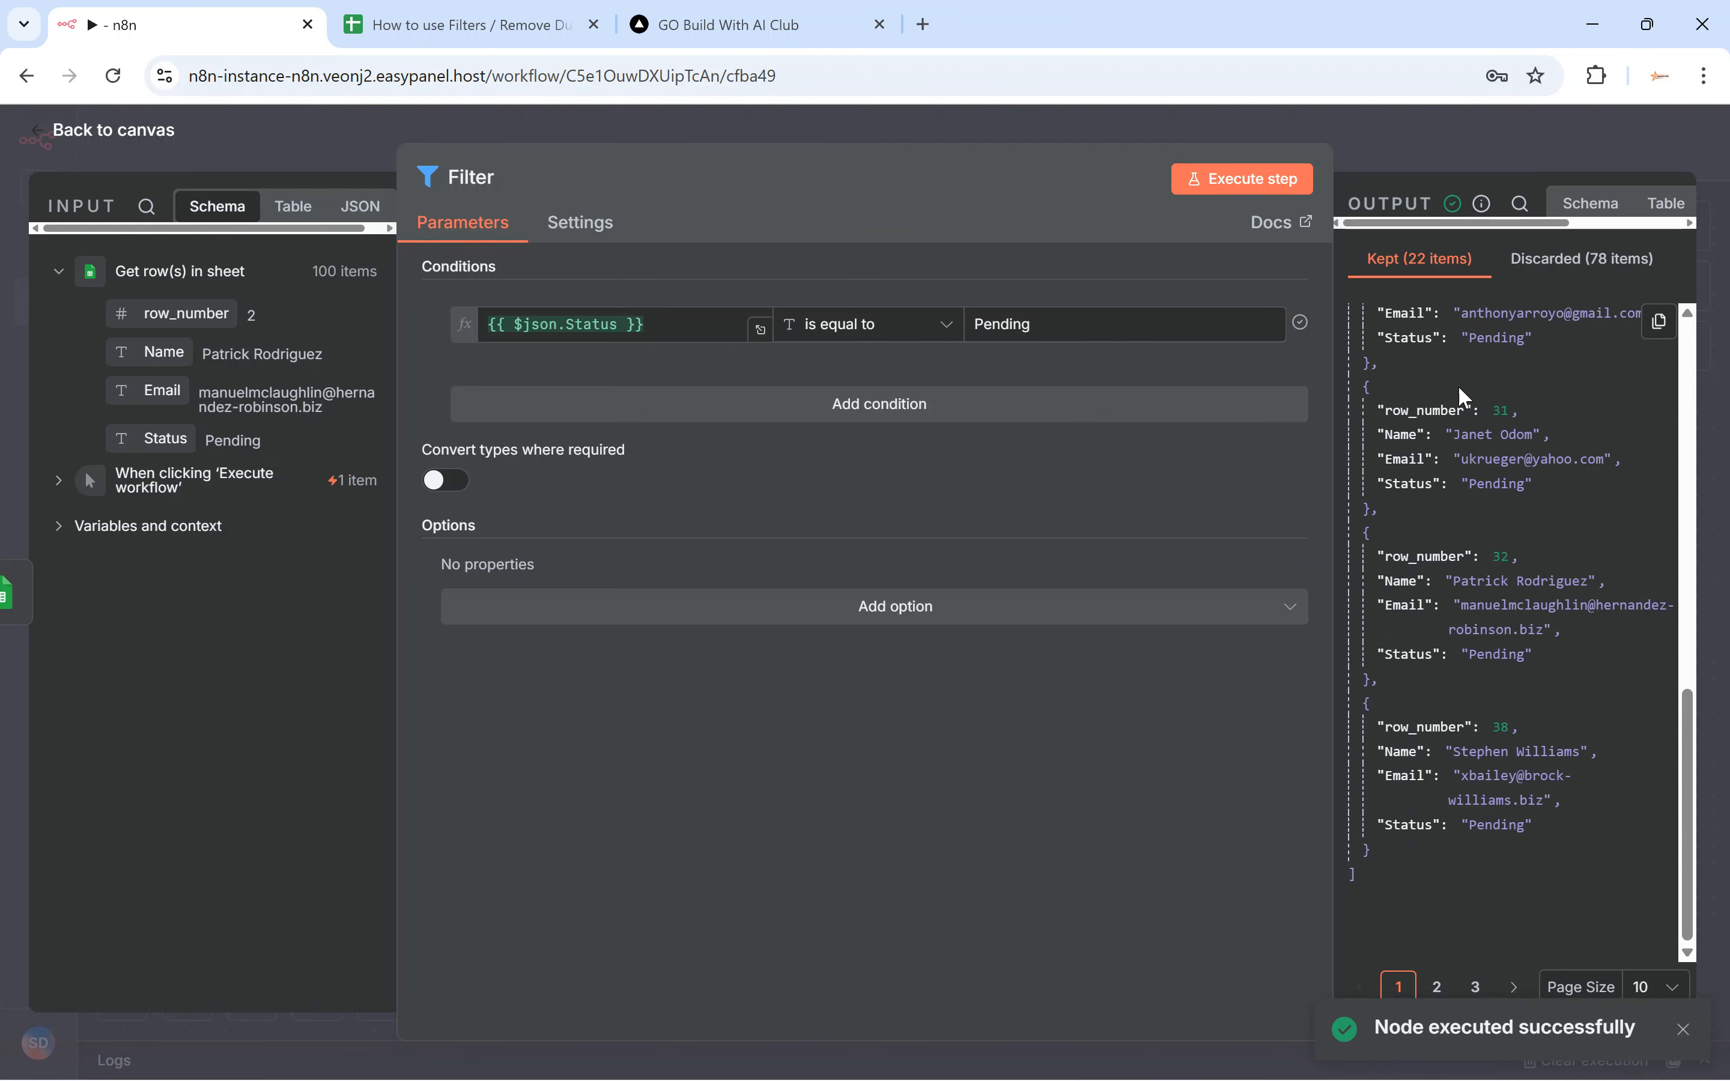
scroll(1444, 346, "up", 12)
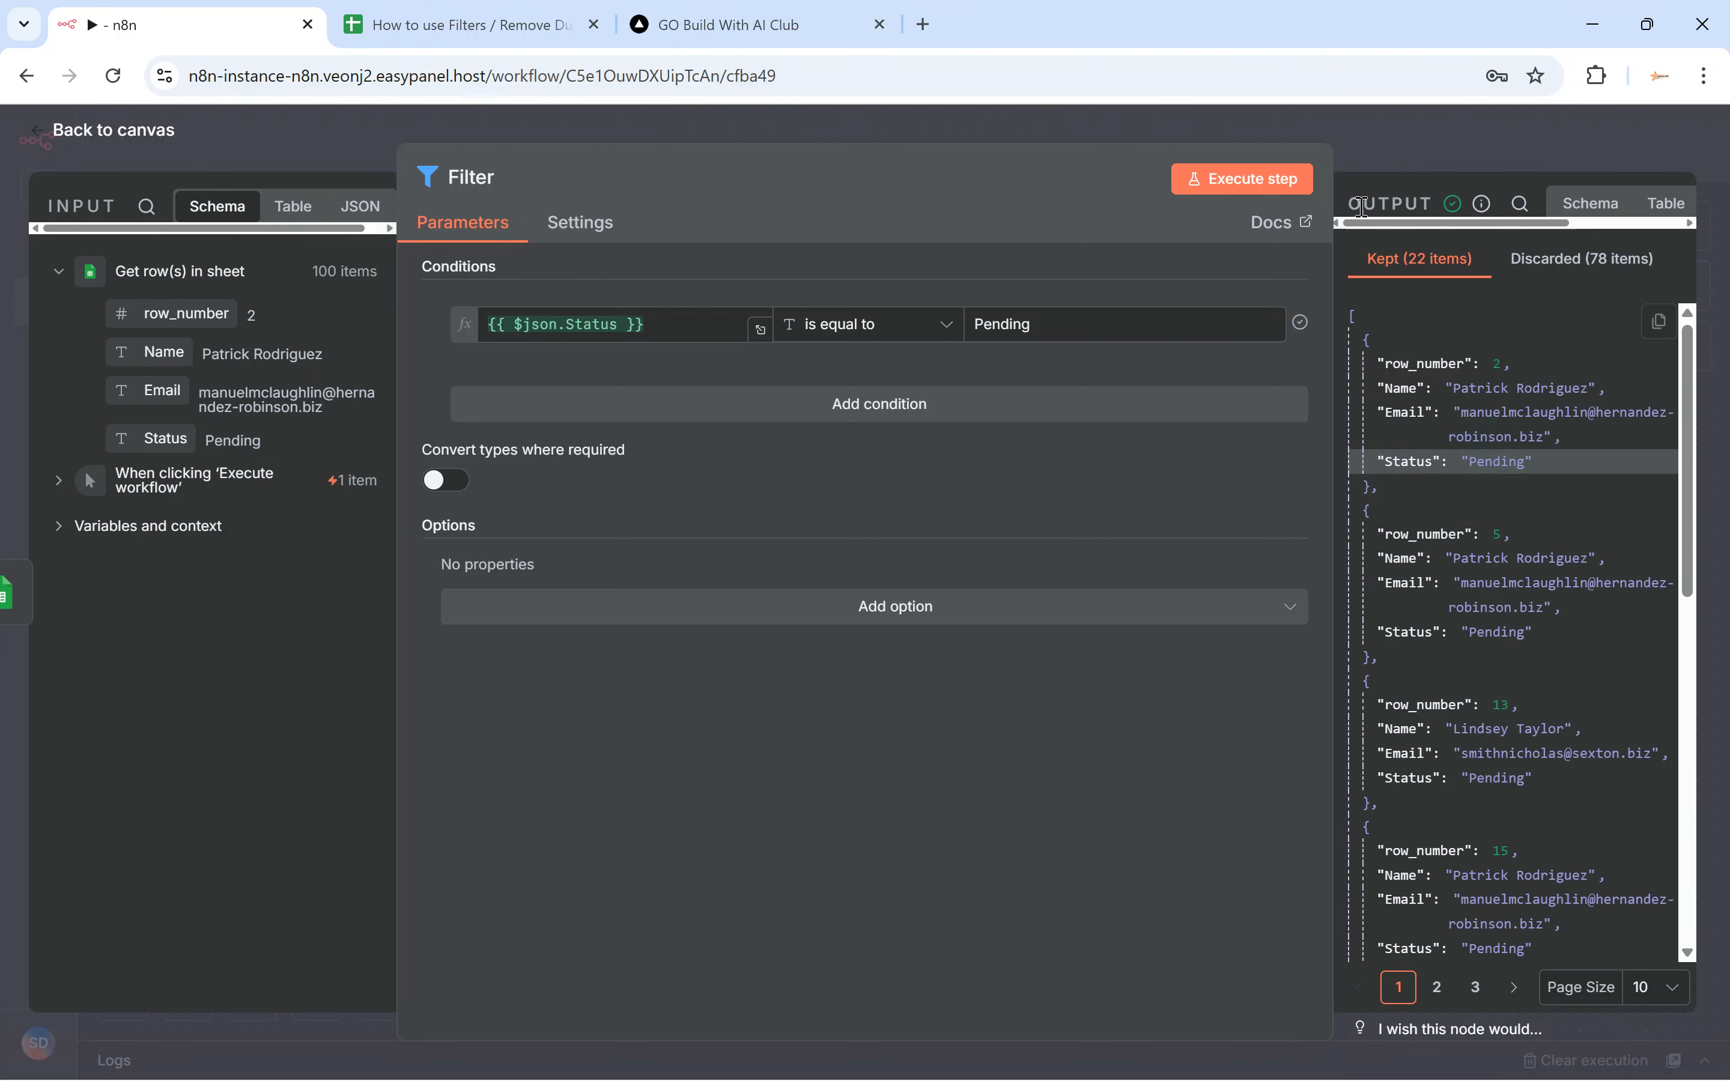
left_click(1373, 159)
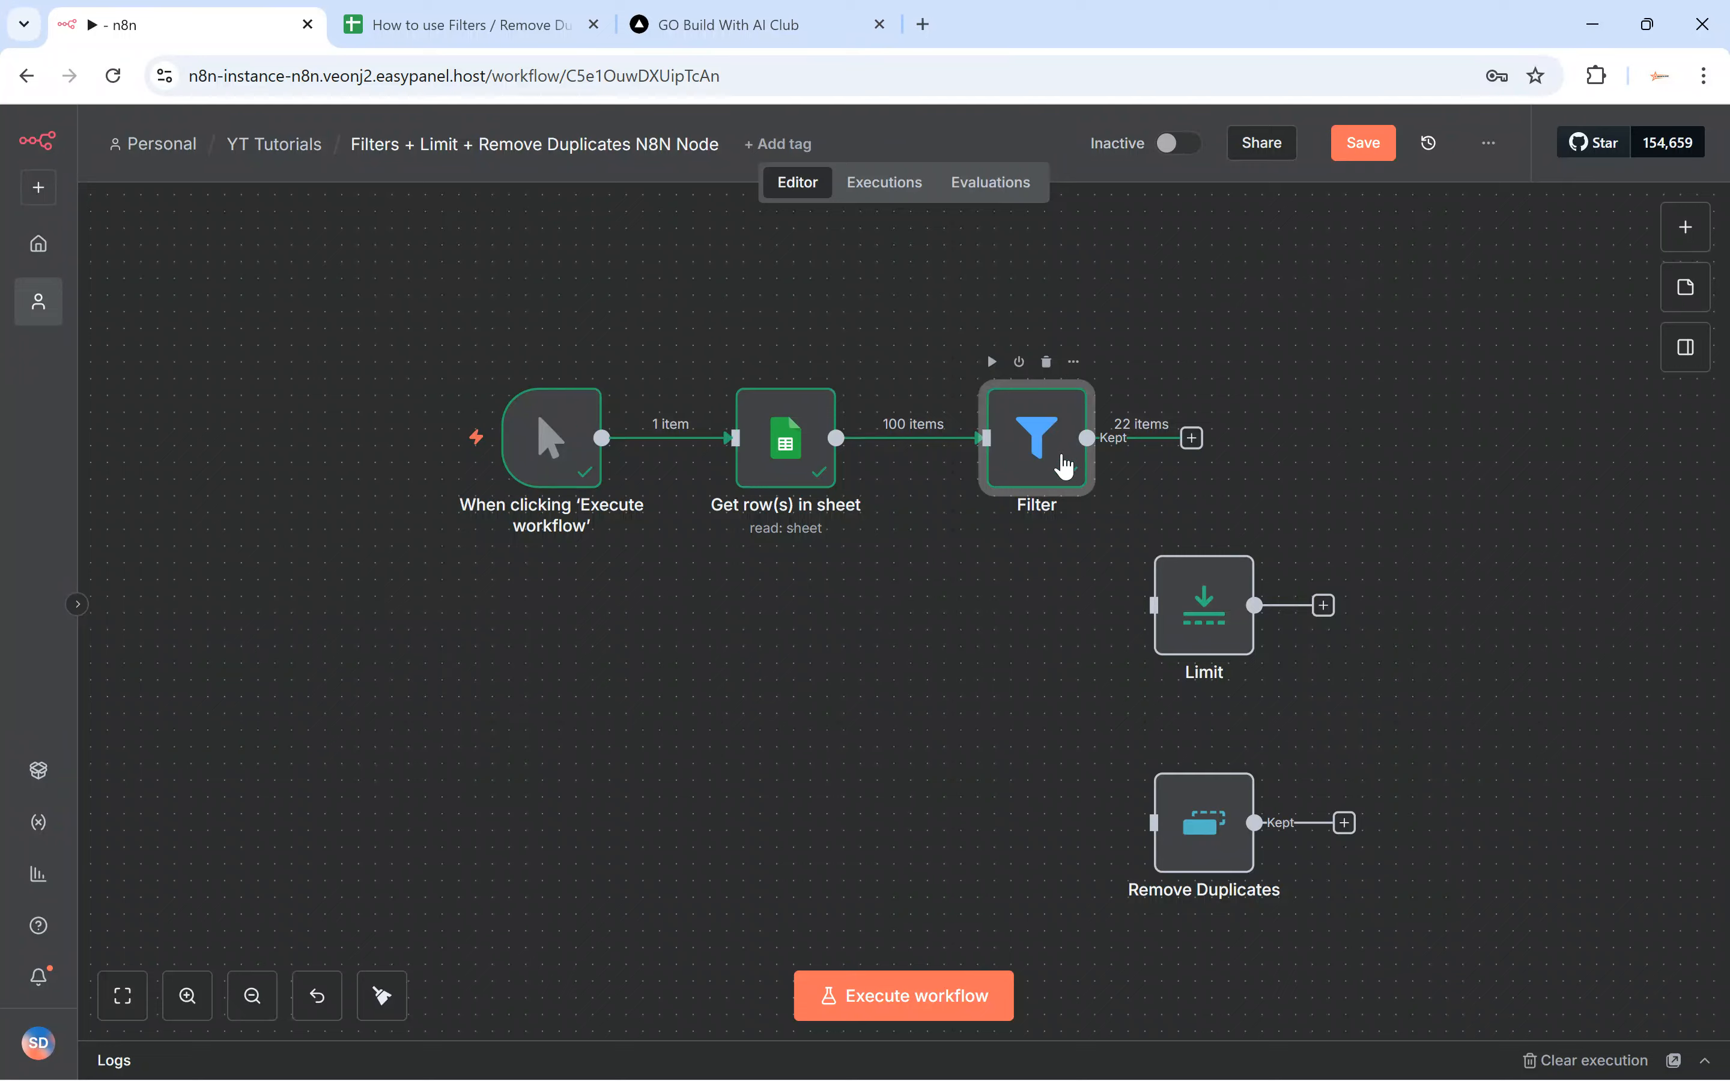
double_click(1064, 466)
left_click(1557, 264)
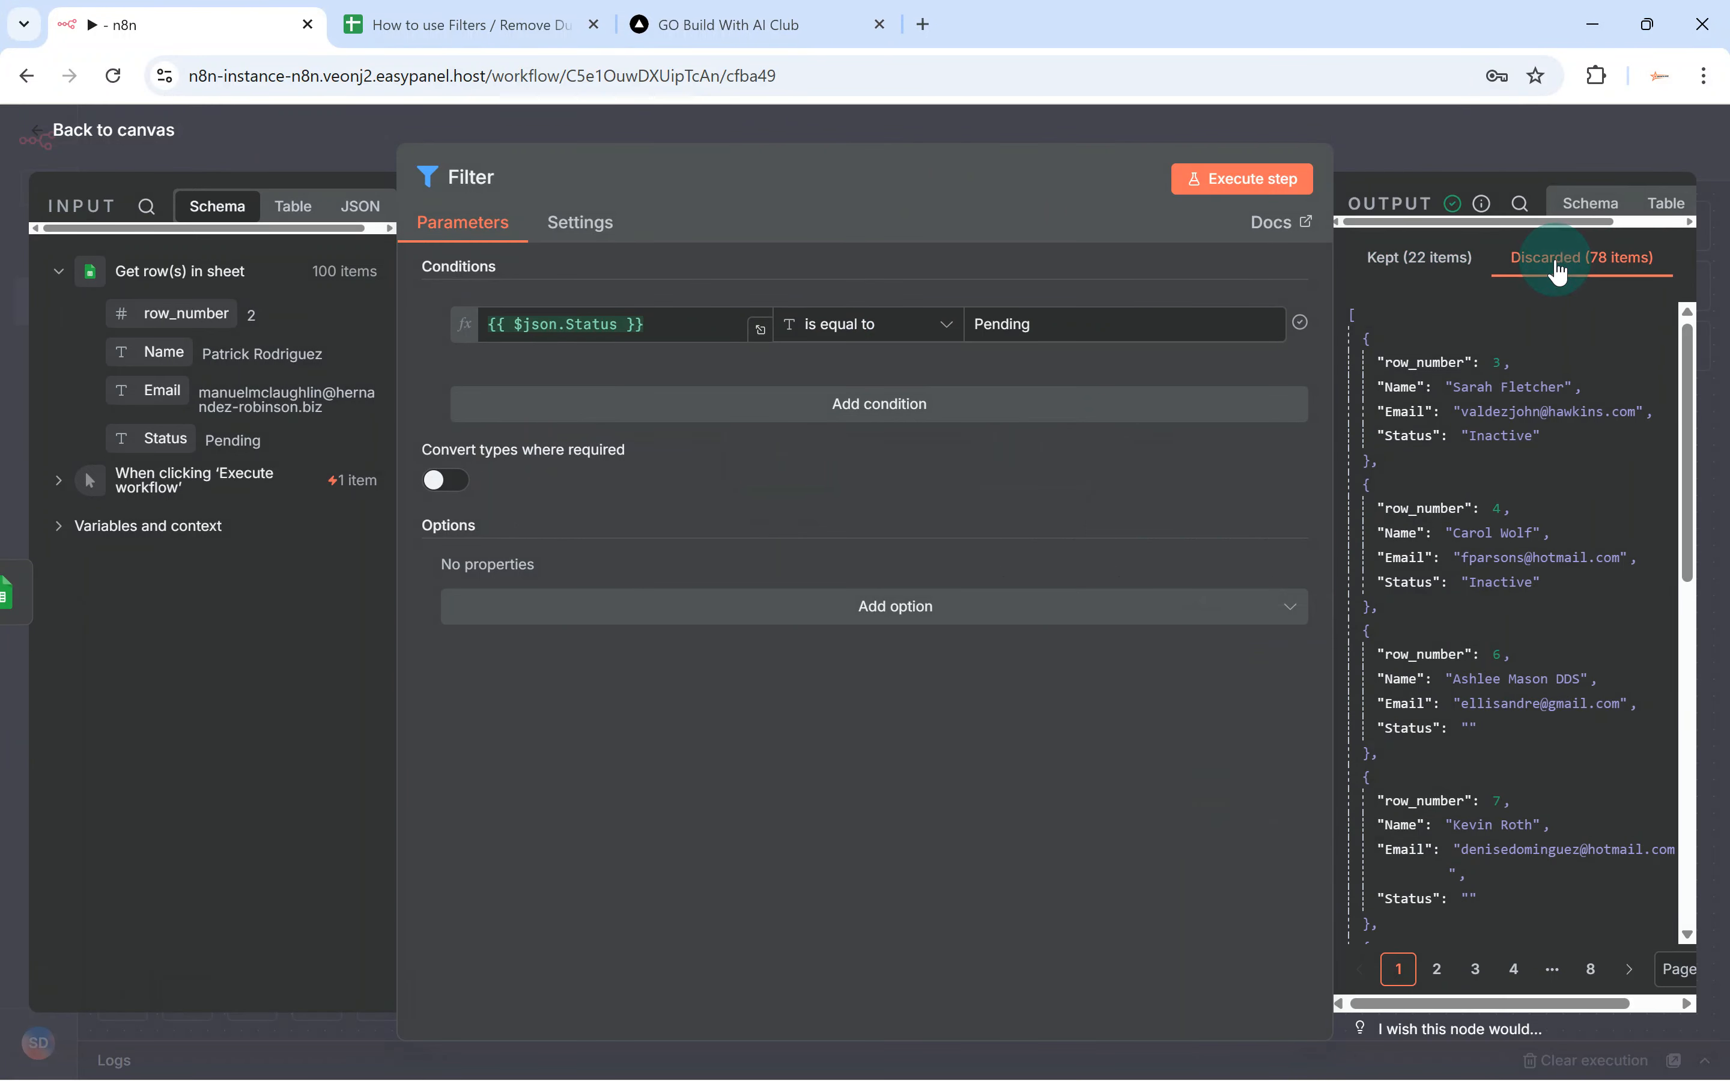
left_click_drag(1468, 438, 1524, 422)
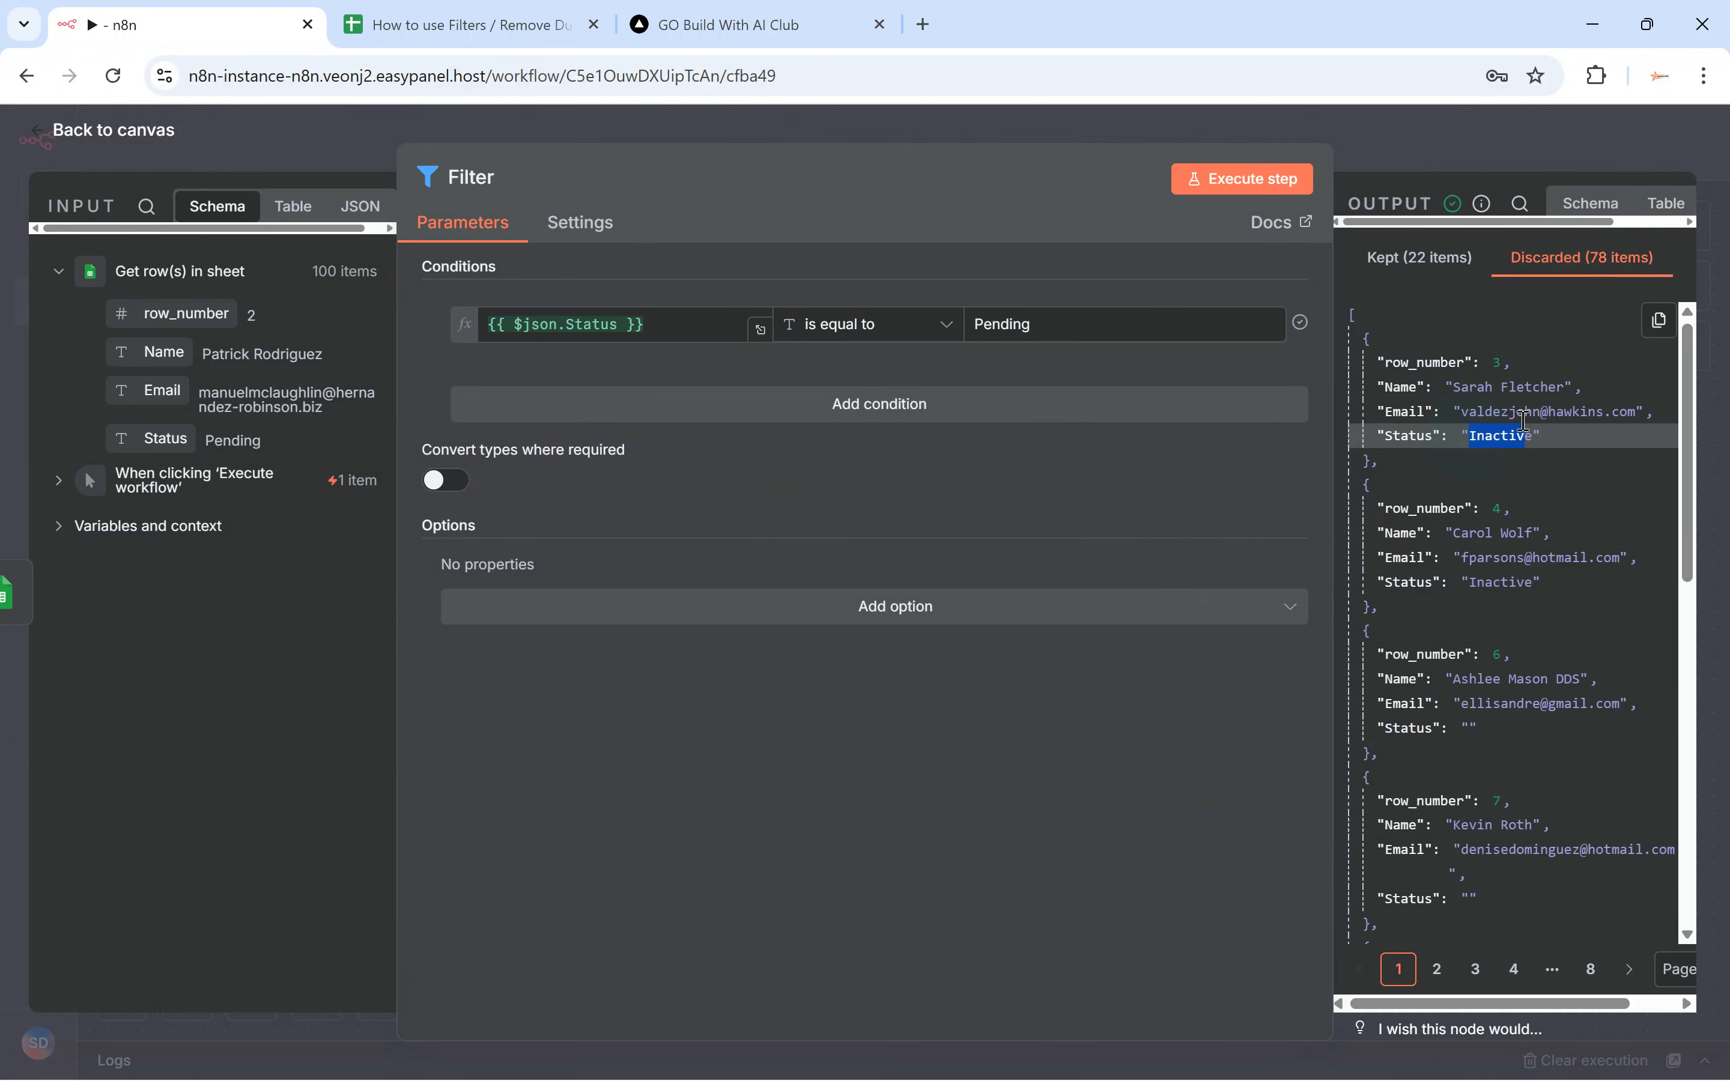
left_click(1434, 271)
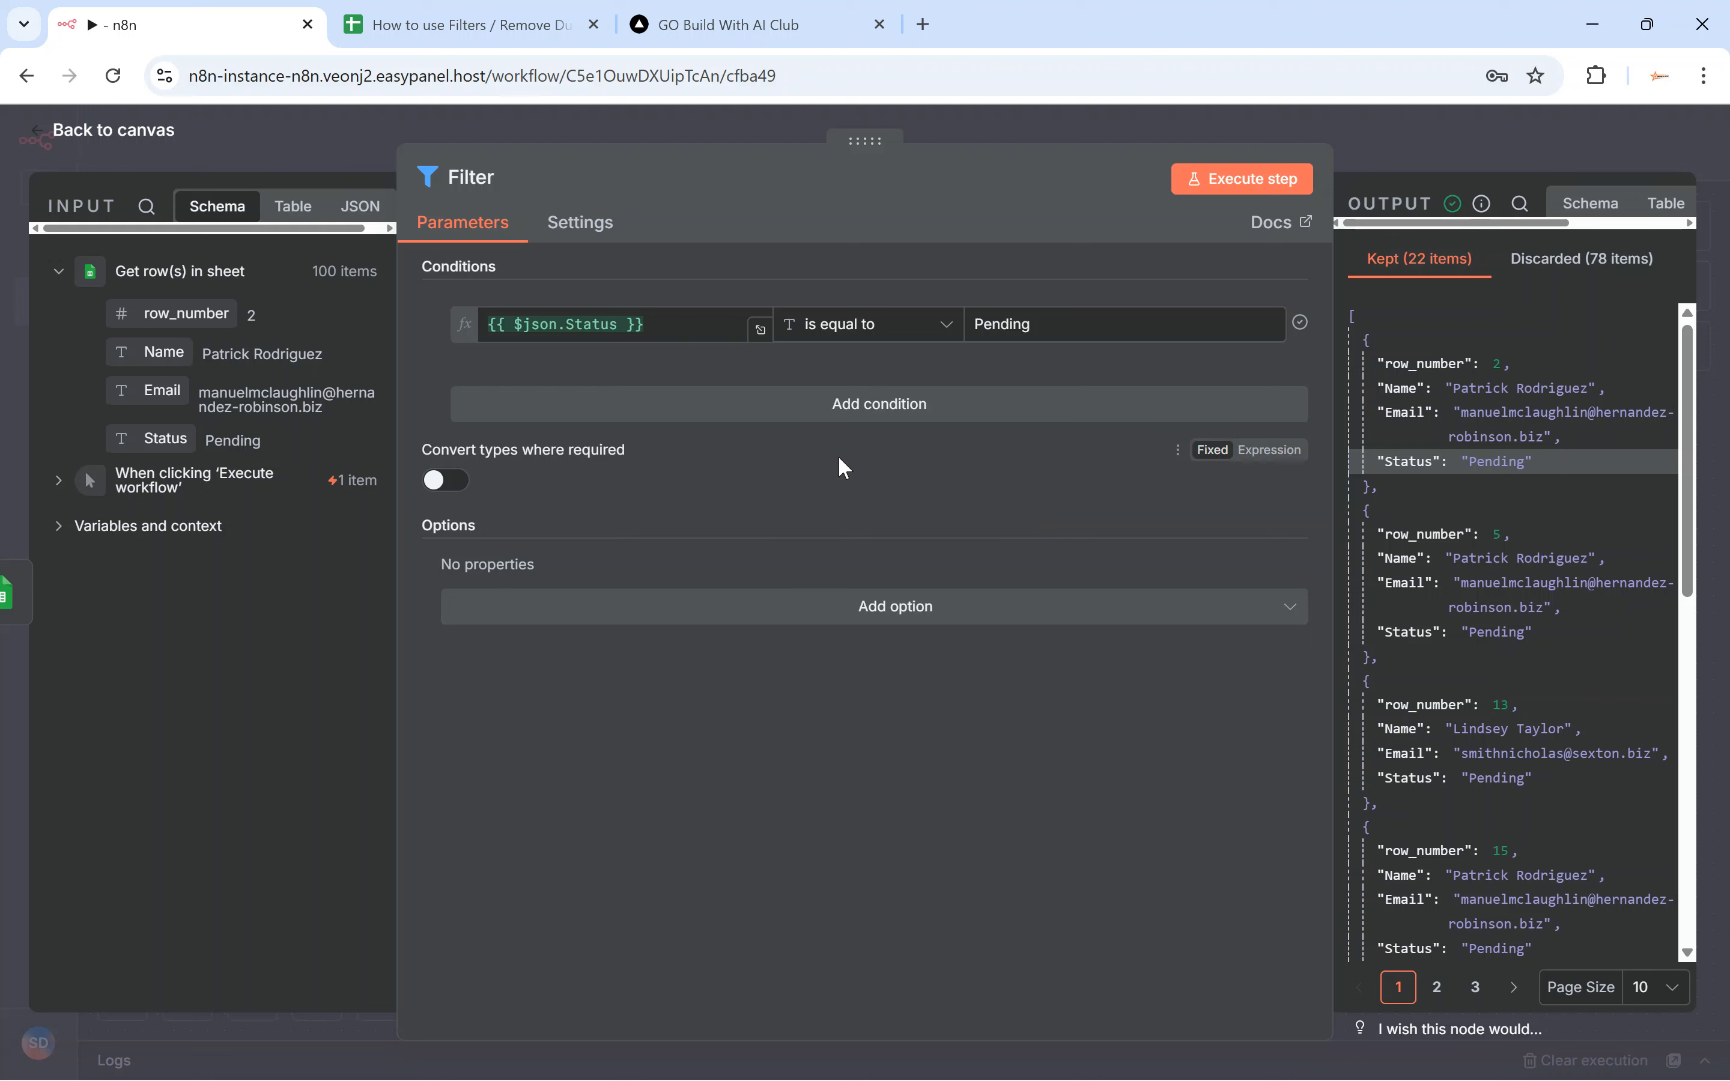
Add a second AND condition to the Filter node that the Name field starts with P, and execute the step
left_click(855, 410)
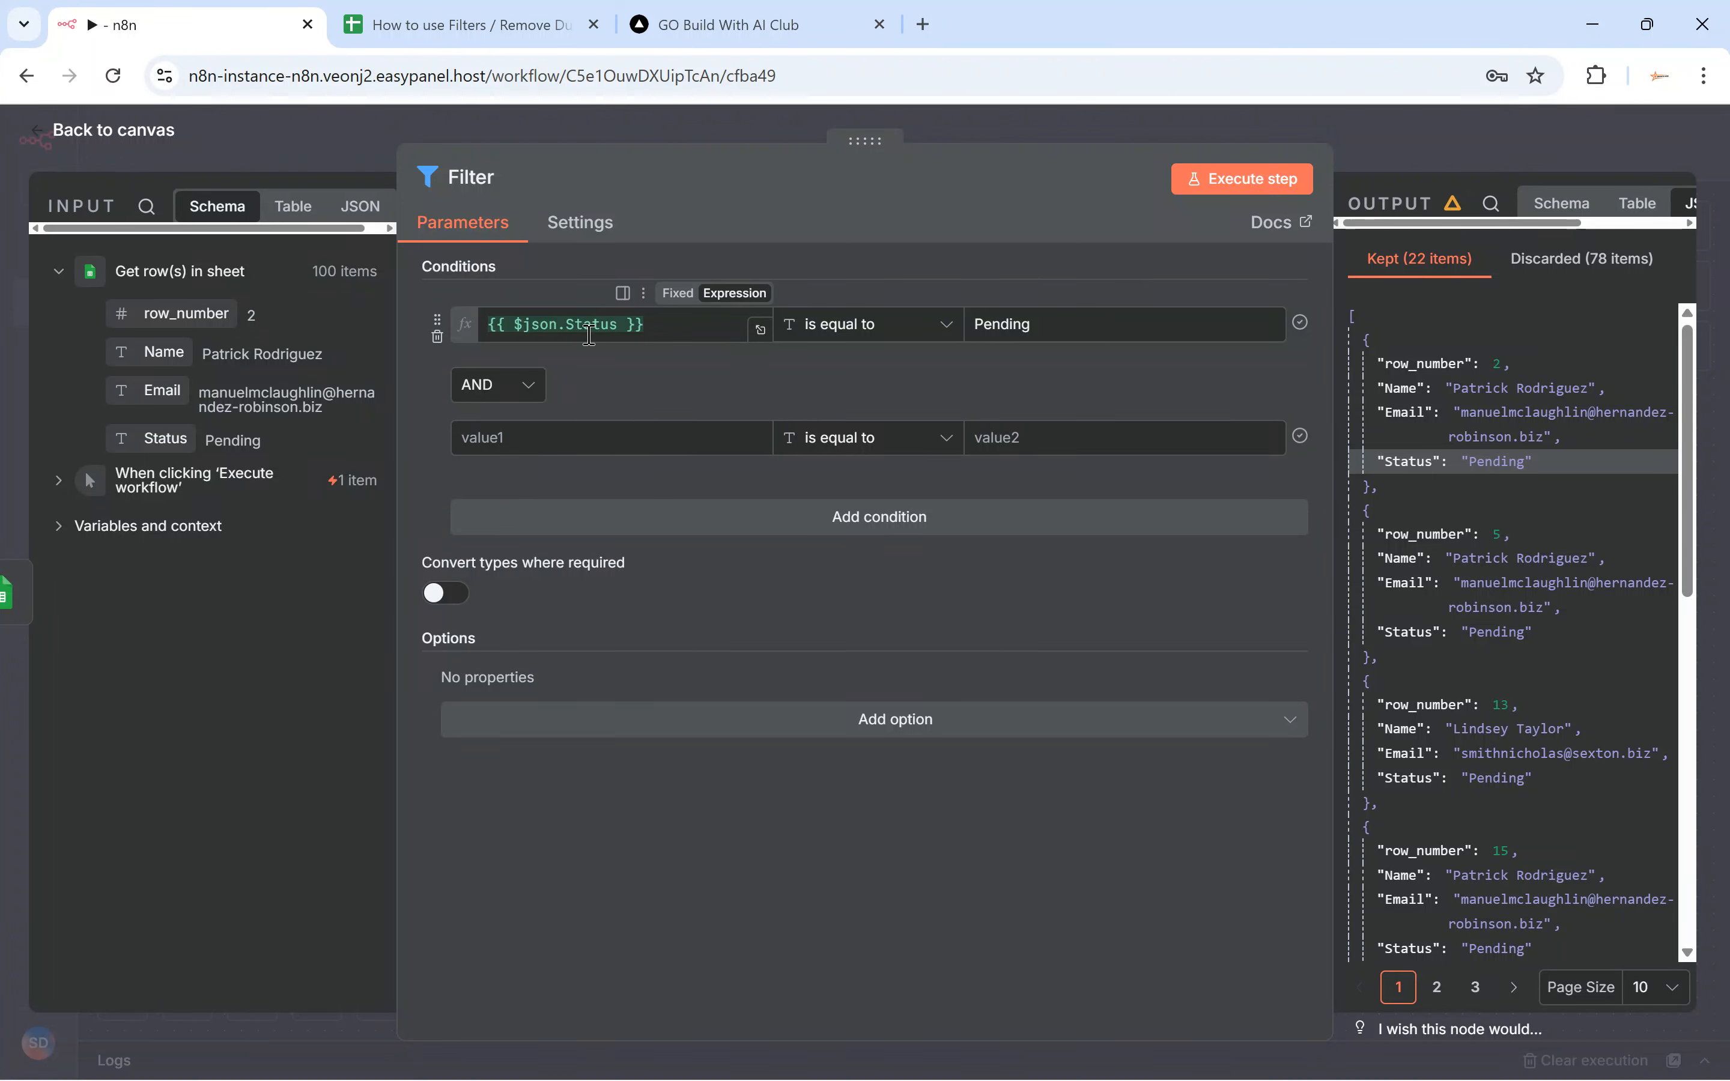
left_click_drag(668, 329, 552, 324)
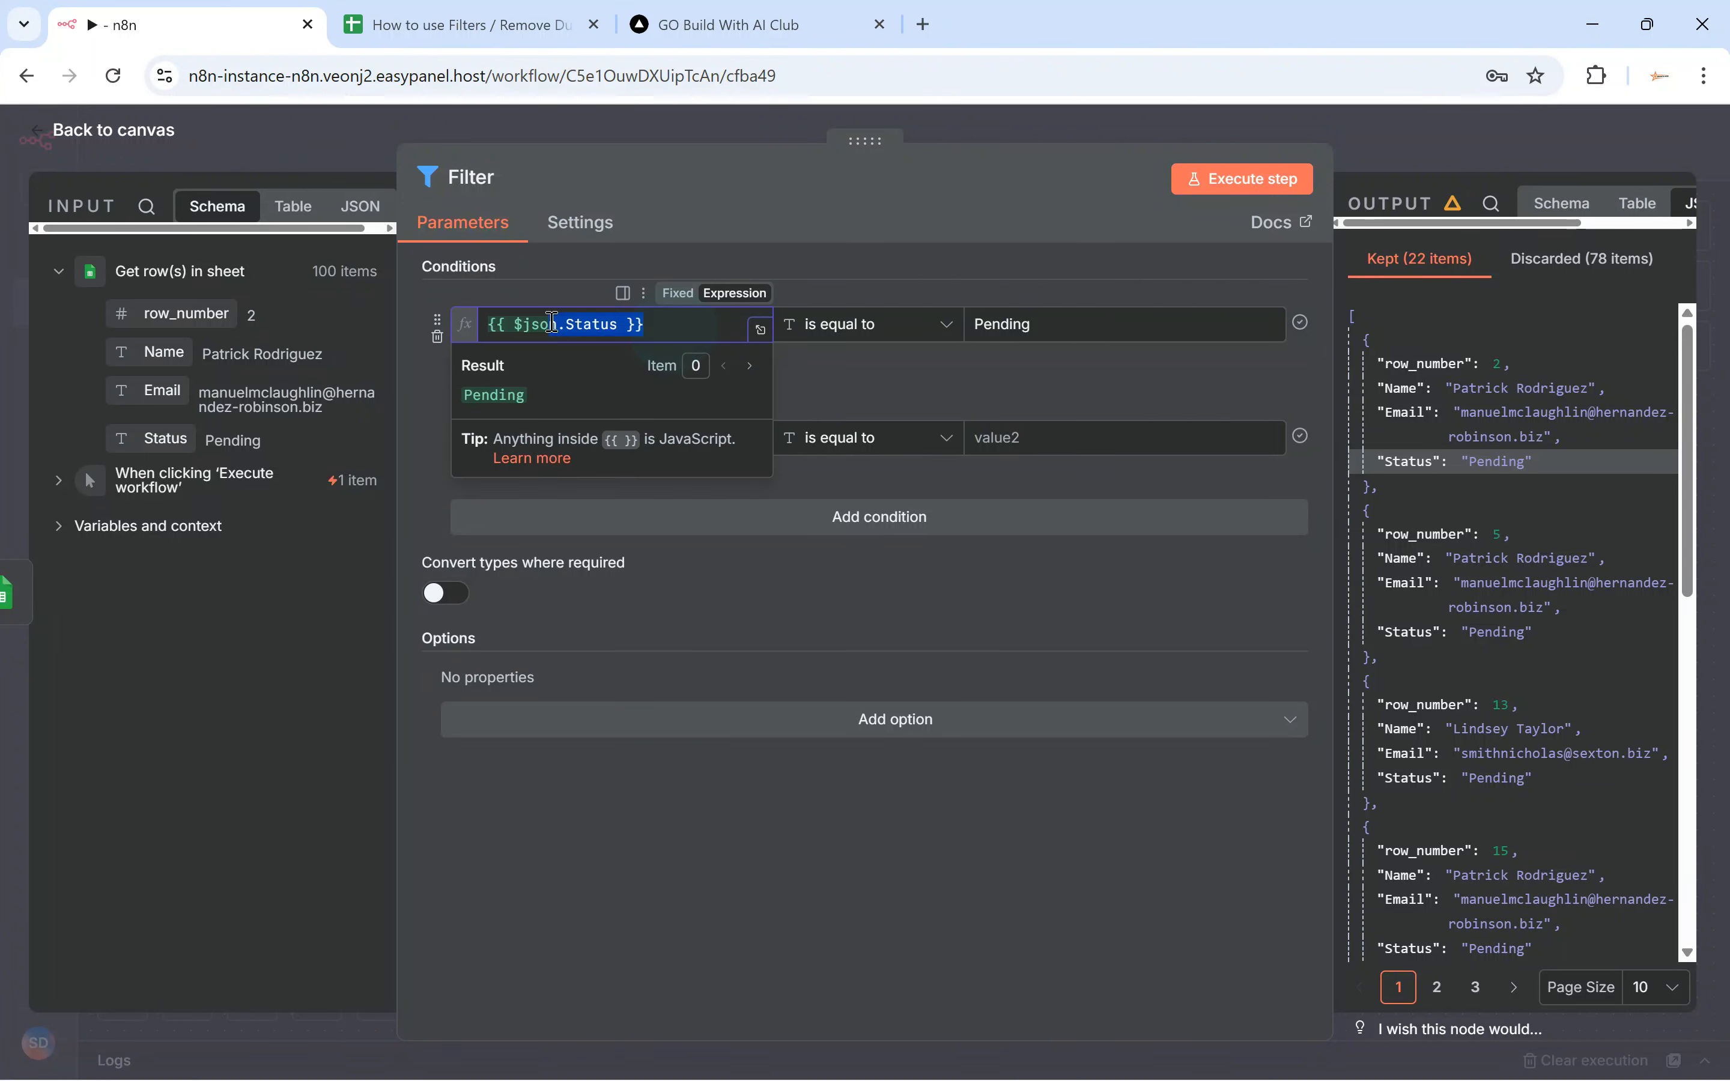
left_click(573, 278)
left_click_drag(166, 352, 515, 438)
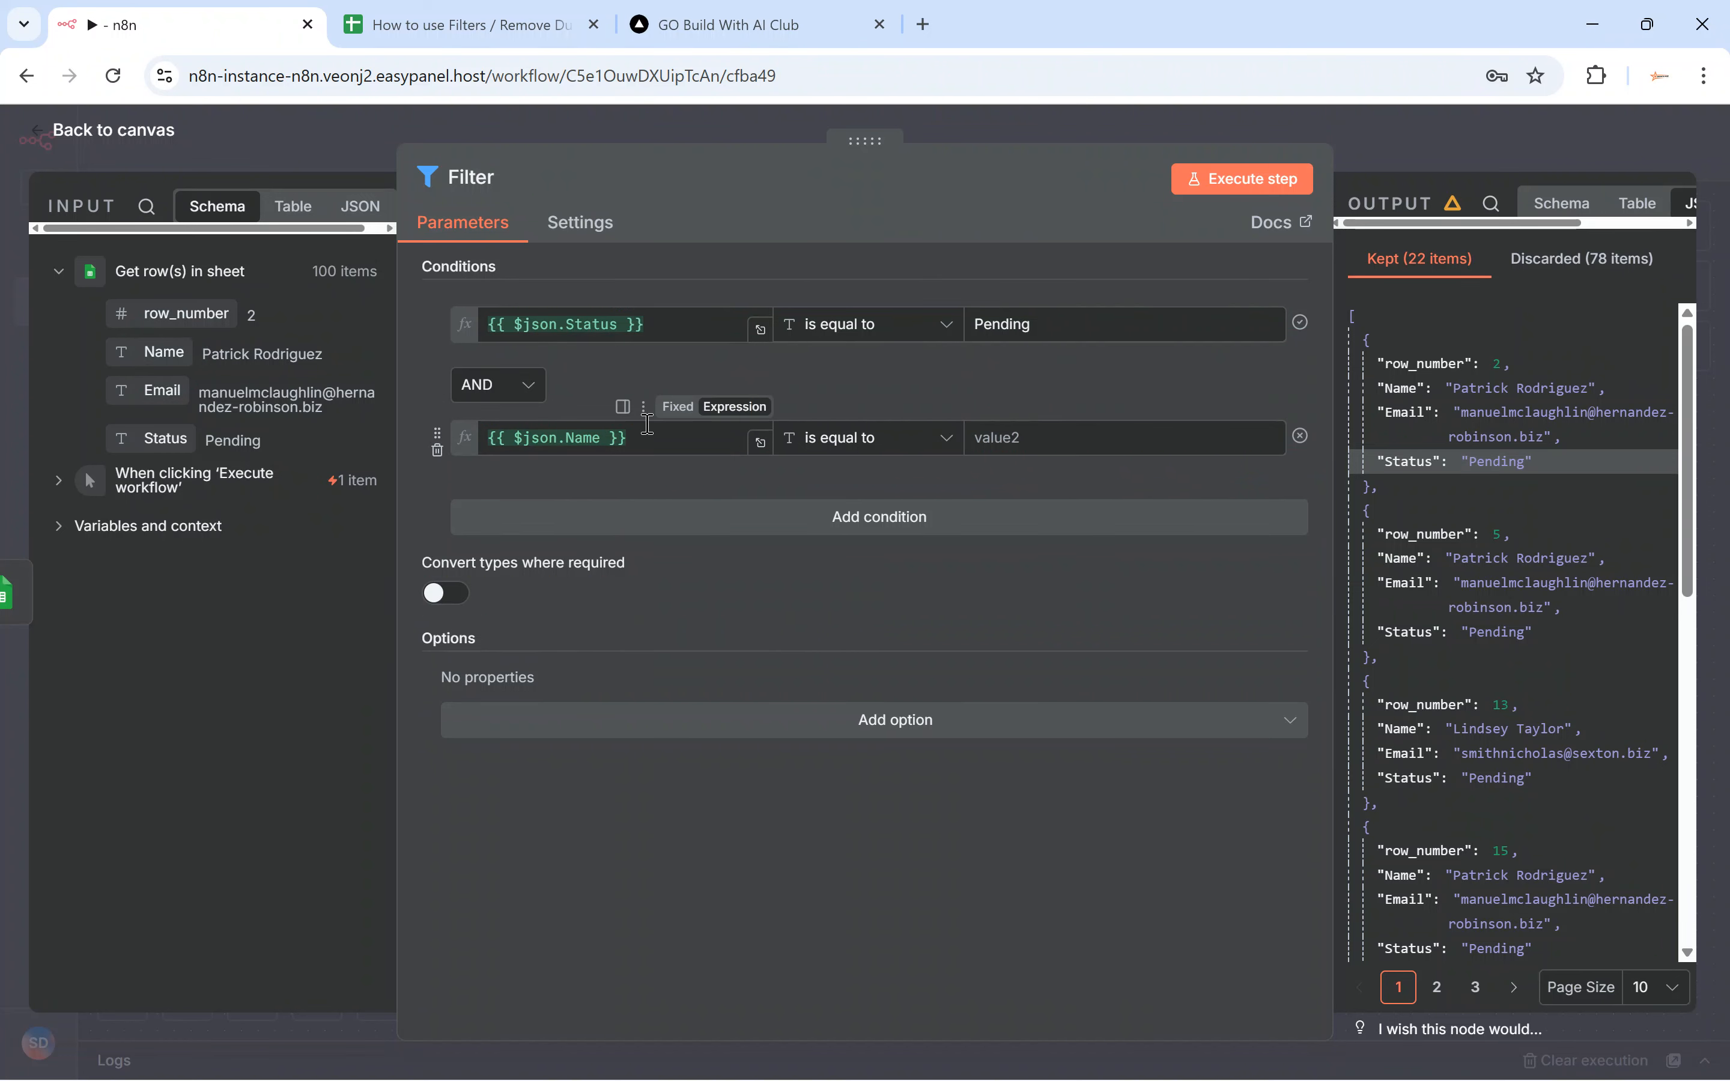
left_click(894, 440)
mouse_move(835, 507)
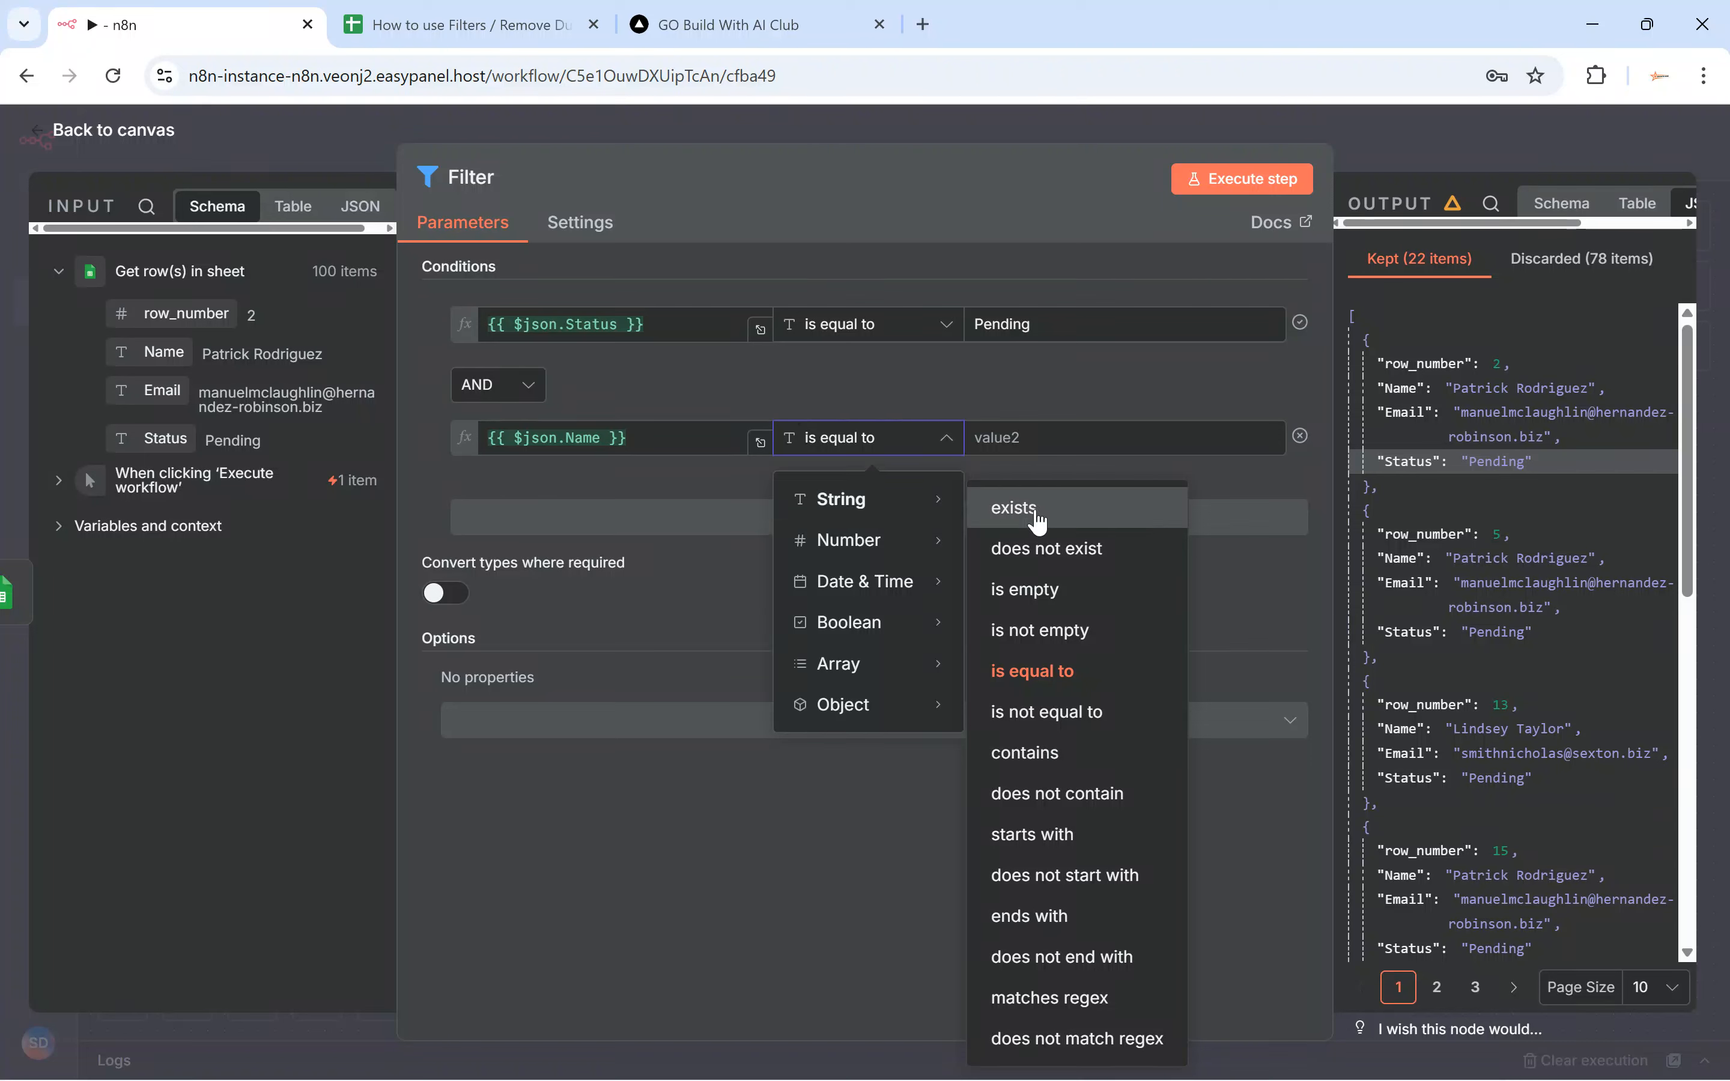
left_click(1042, 832)
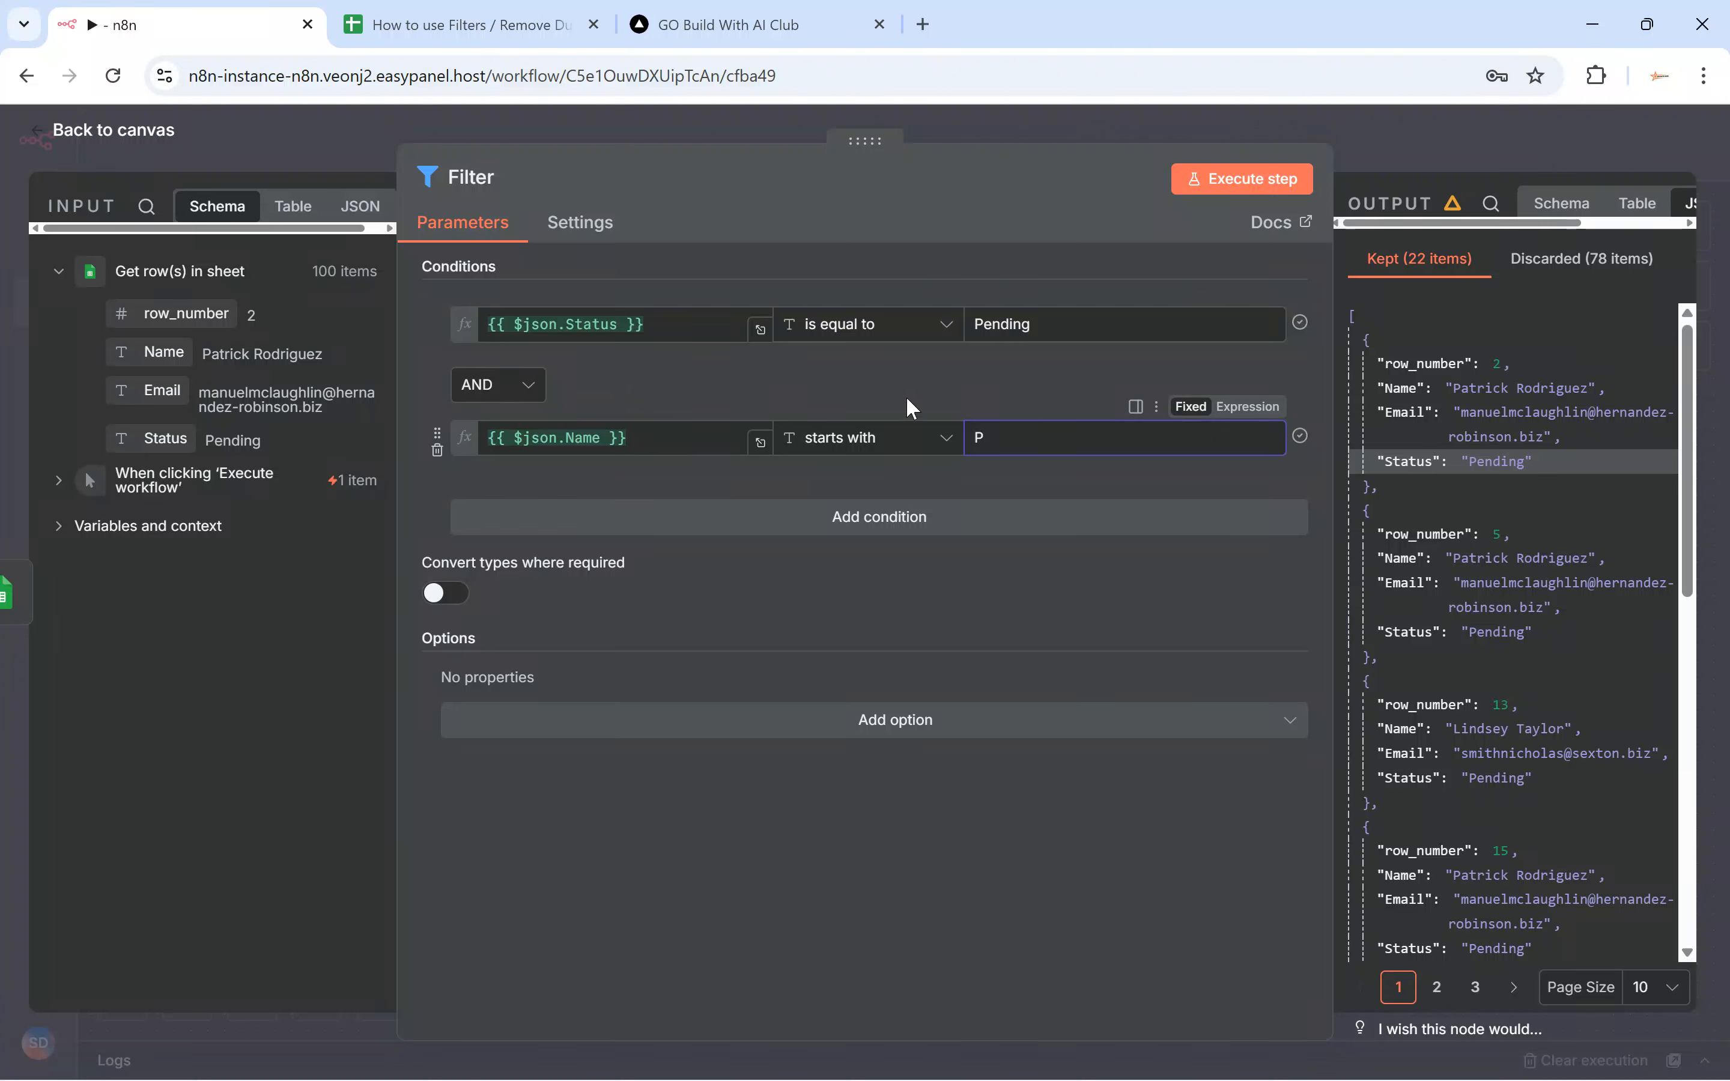
left_click(1242, 179)
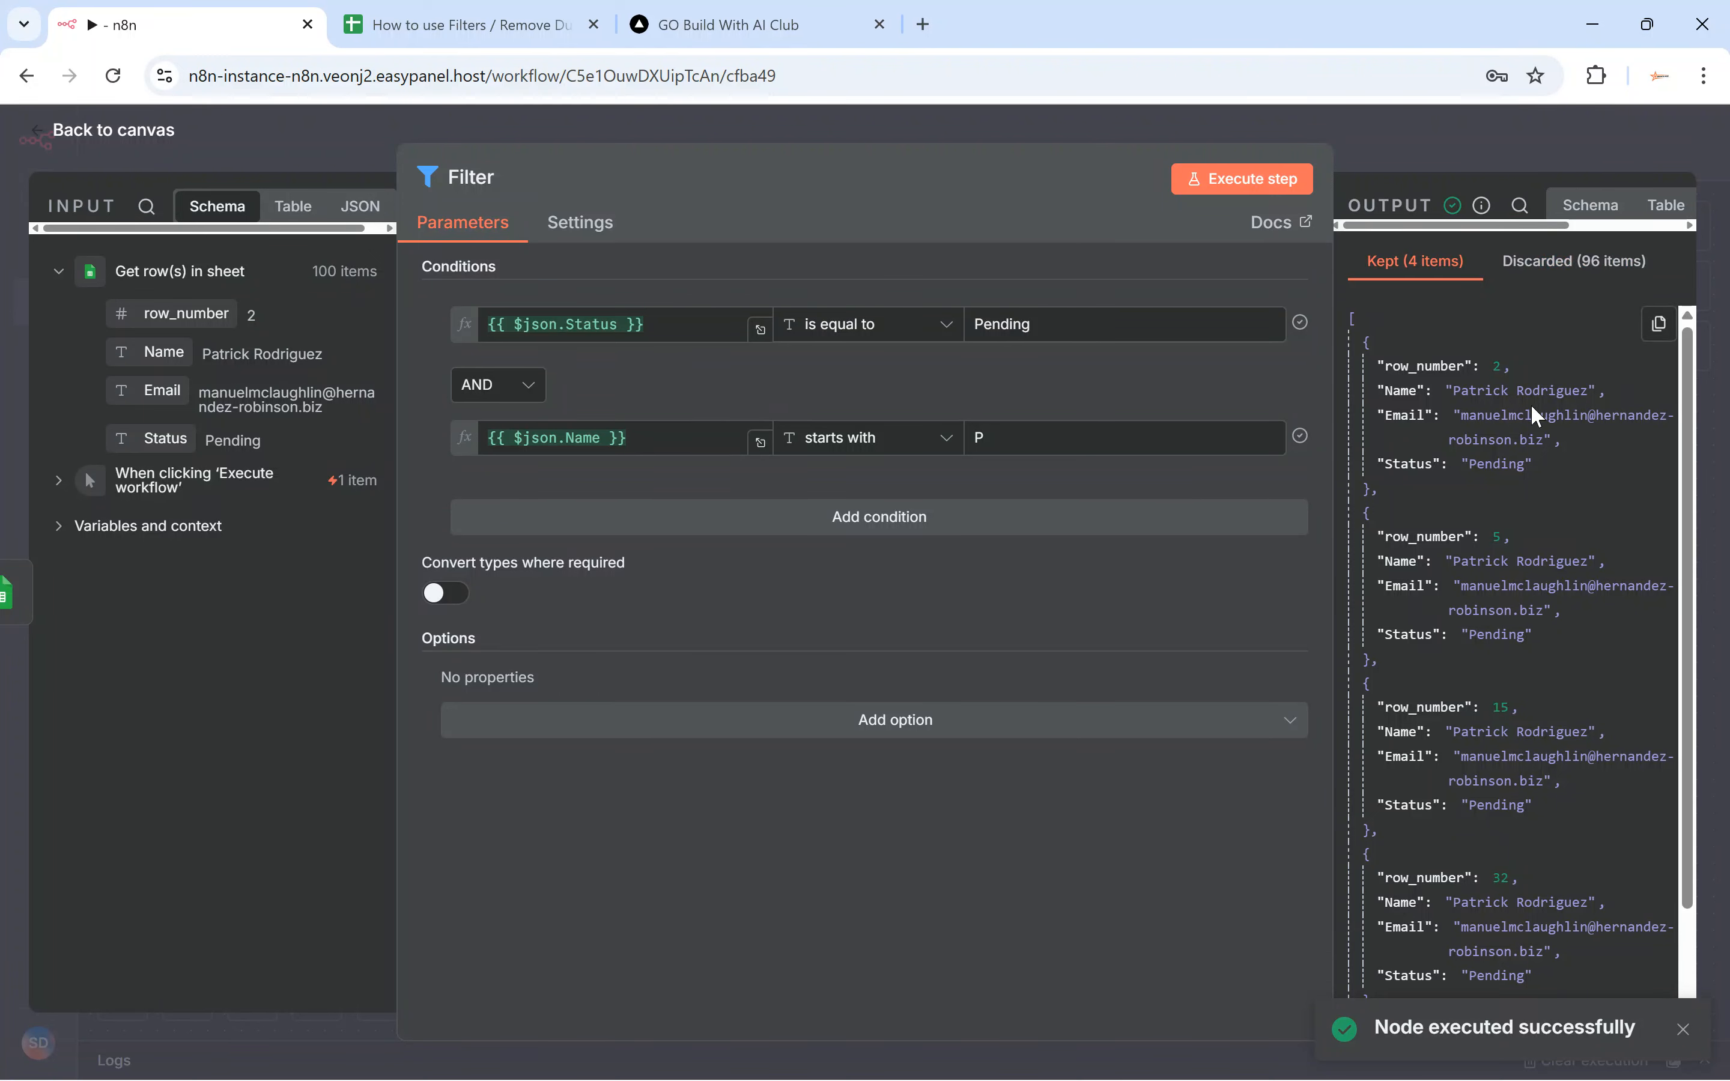
Review the kept items in the Filter node's output, checking their Name and Status values
left_click_drag(1395, 346, 1469, 612)
scroll(1505, 767, "down", 2)
left_click(1469, 611)
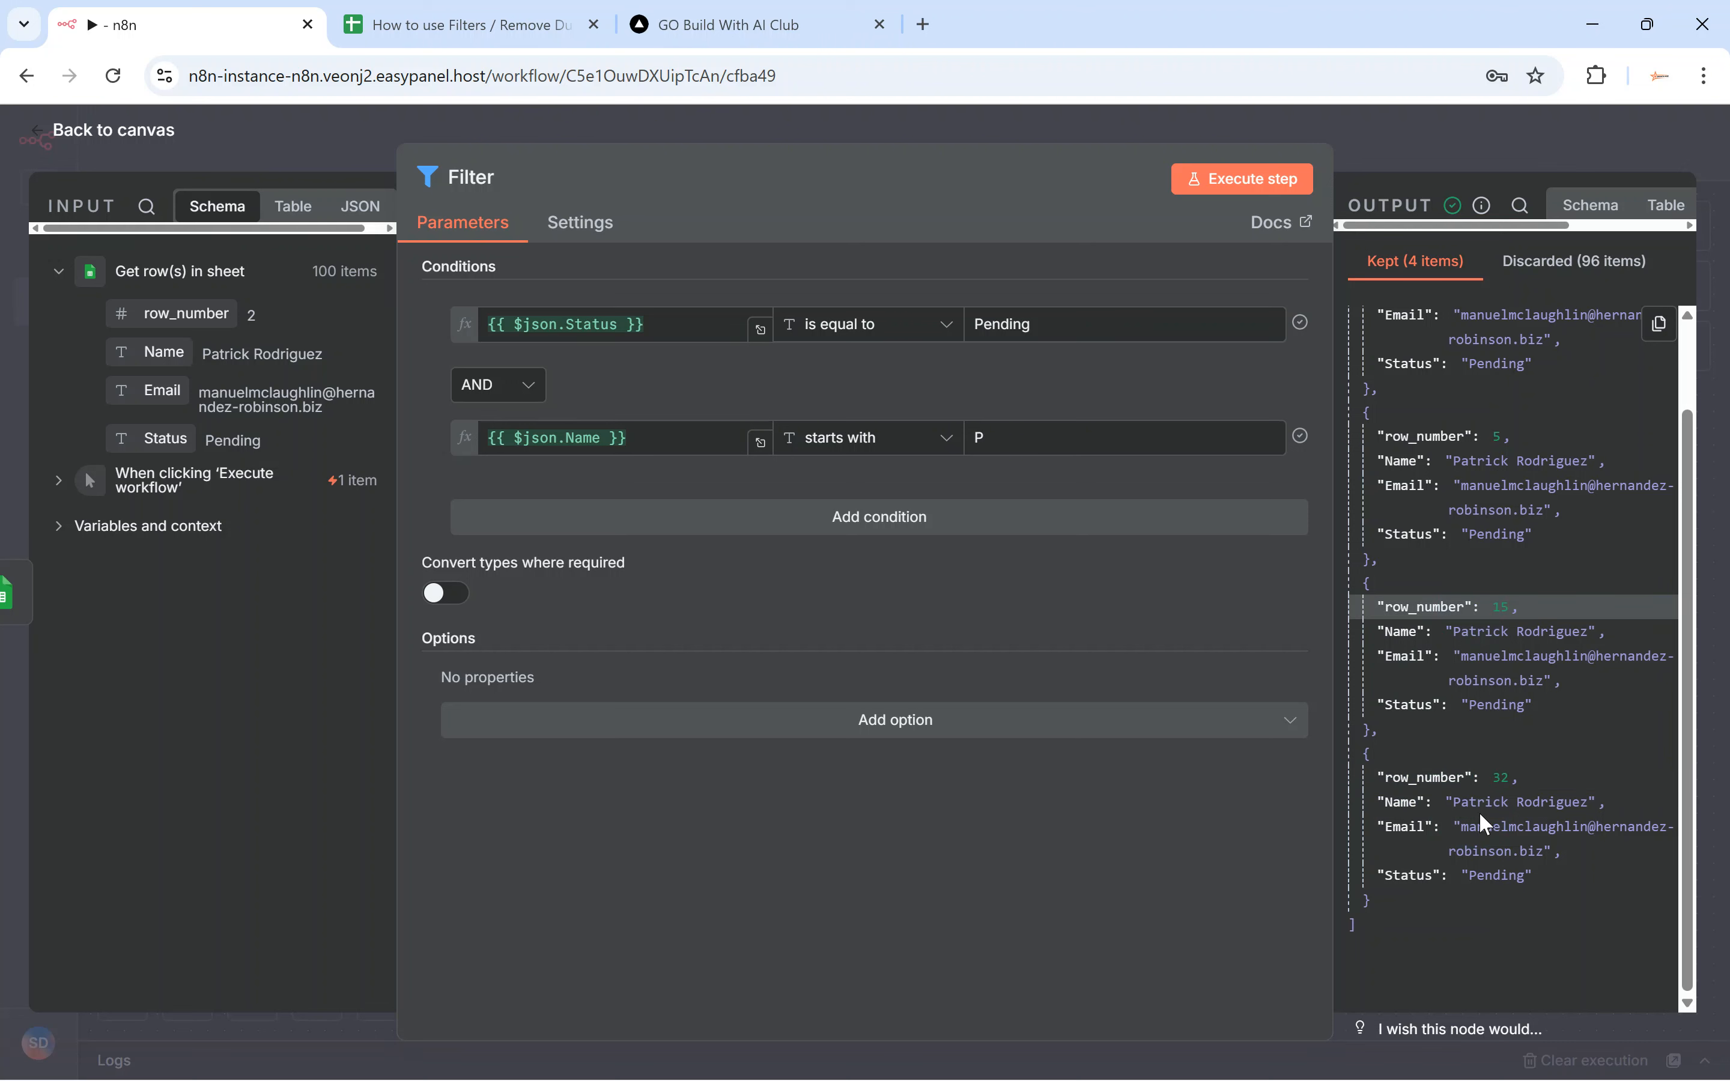
left_click_drag(1467, 804, 1478, 802)
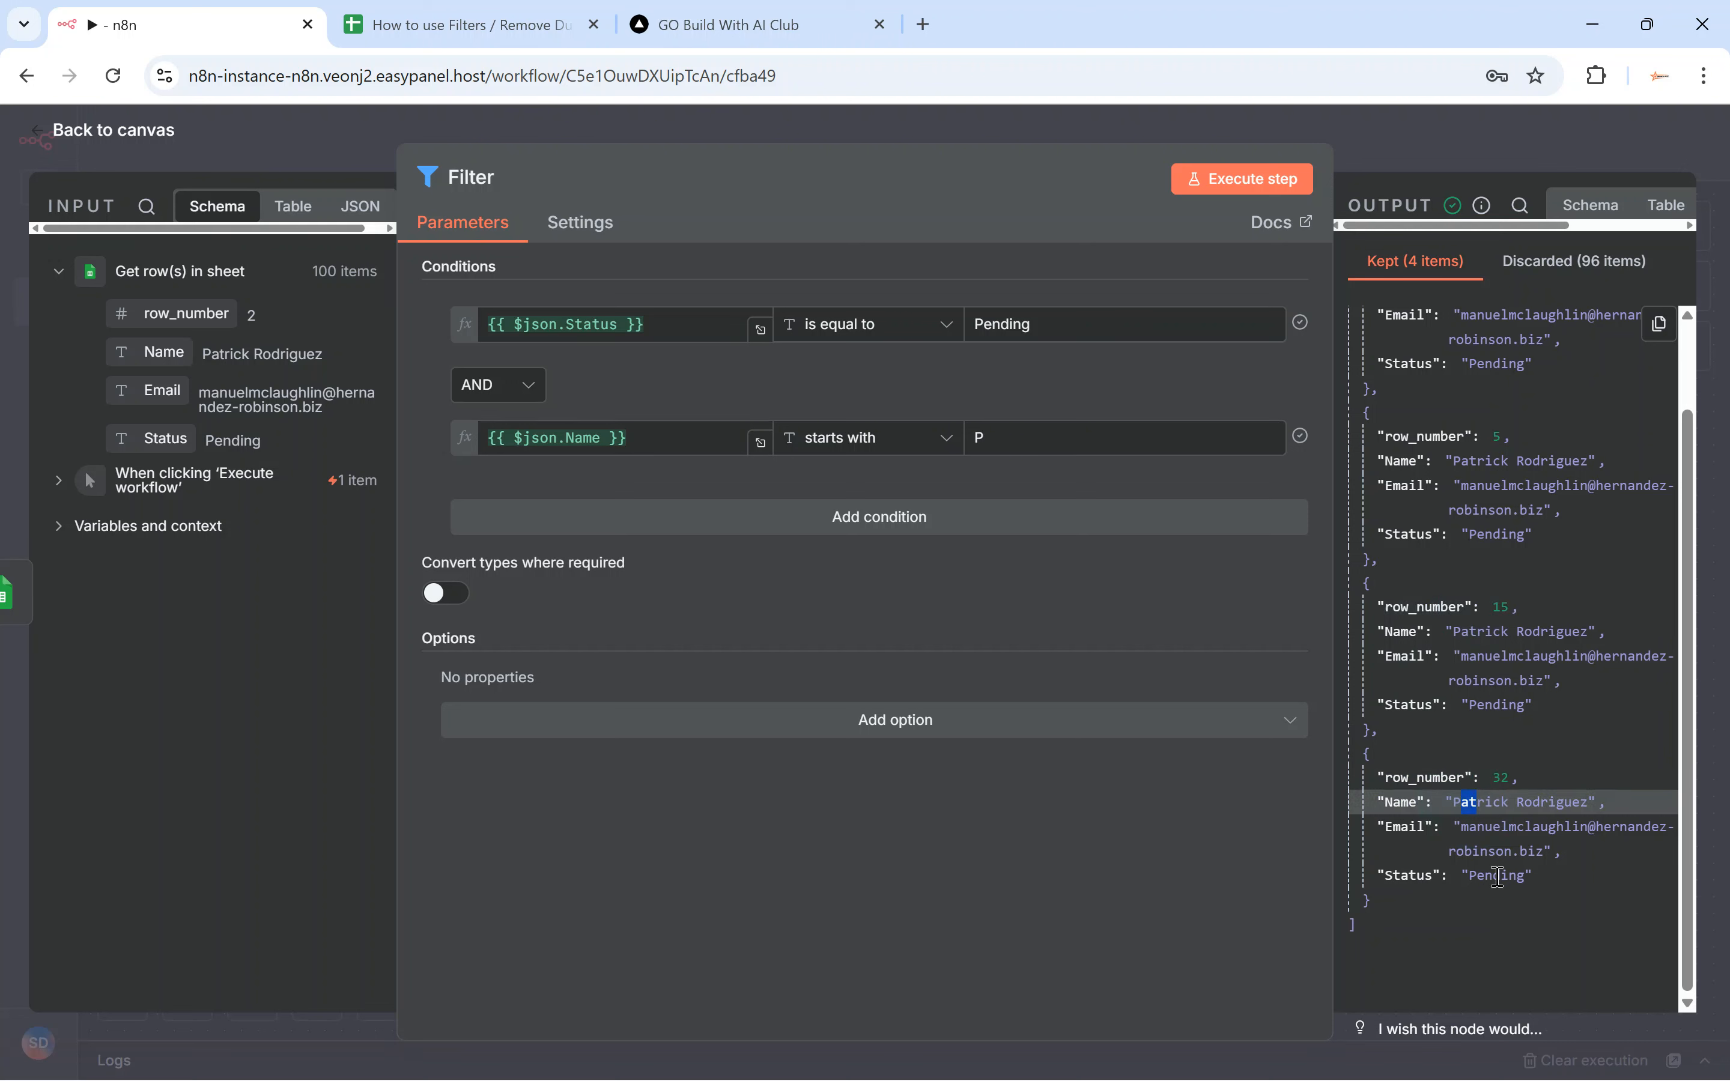
left_click_drag(1494, 875, 1485, 875)
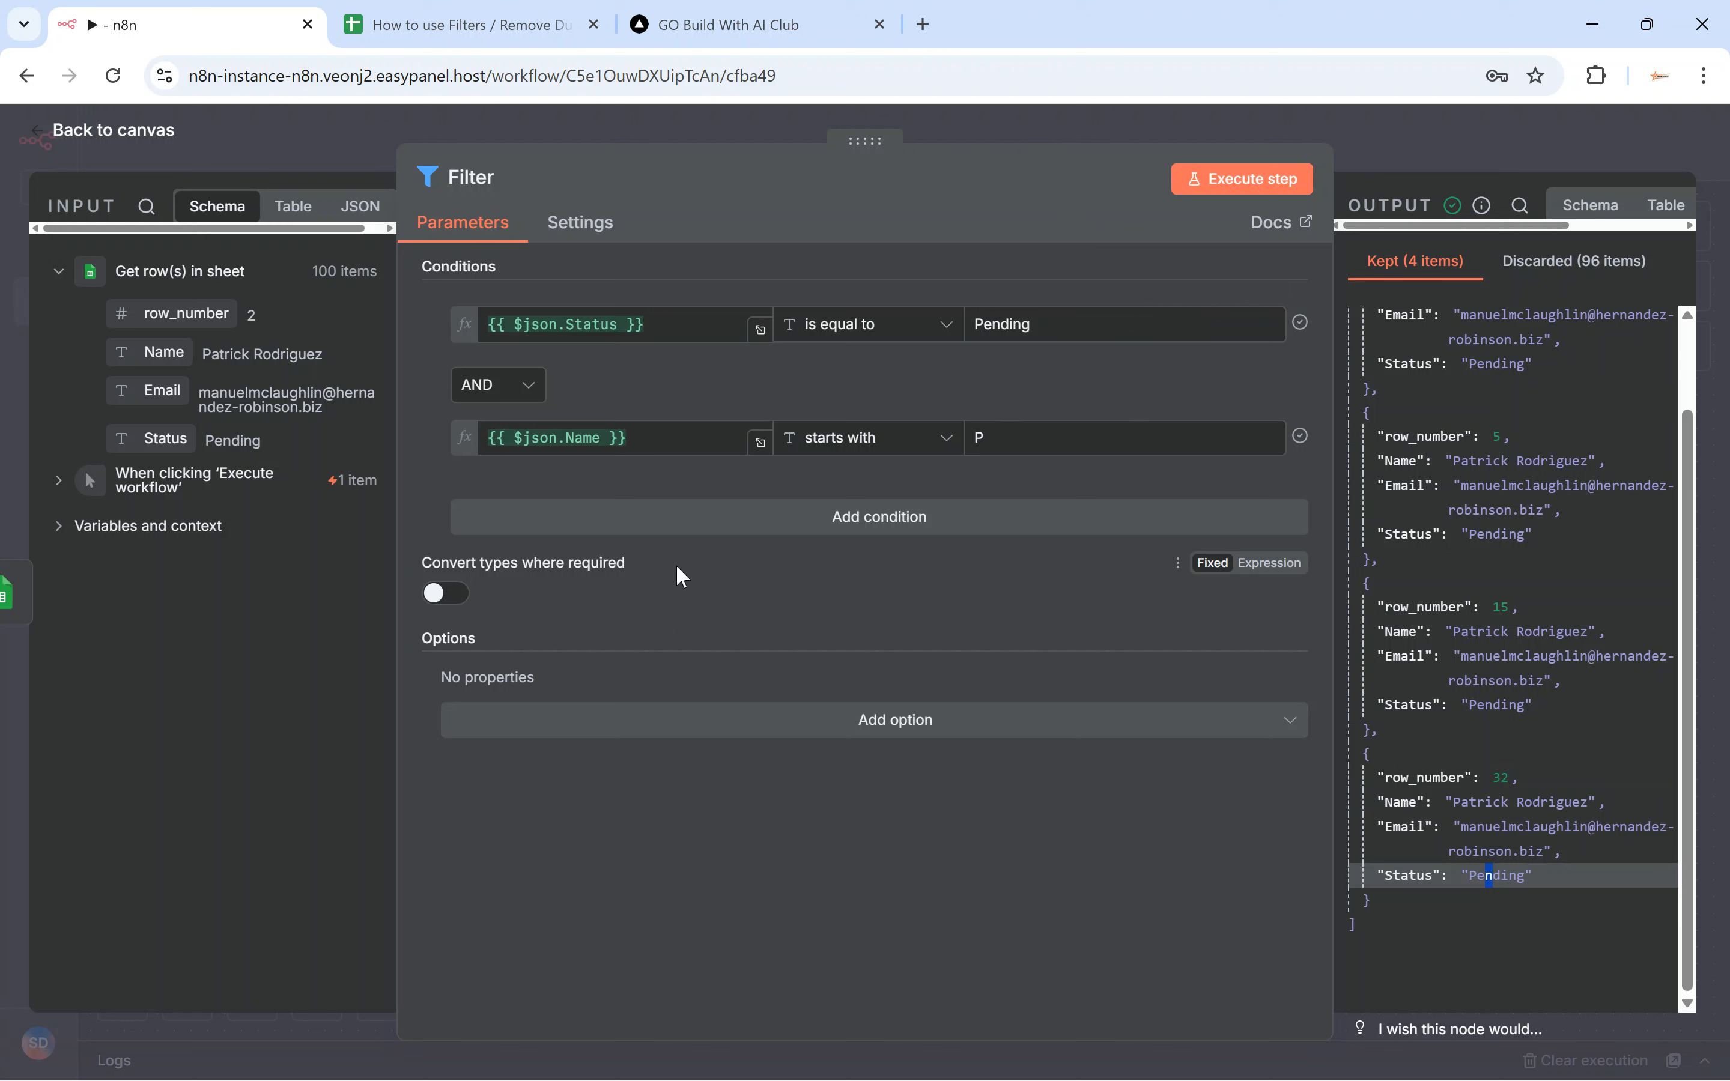
Enable Convert types where required on the Filter node and add the Ignore Case option
left_click(456, 598)
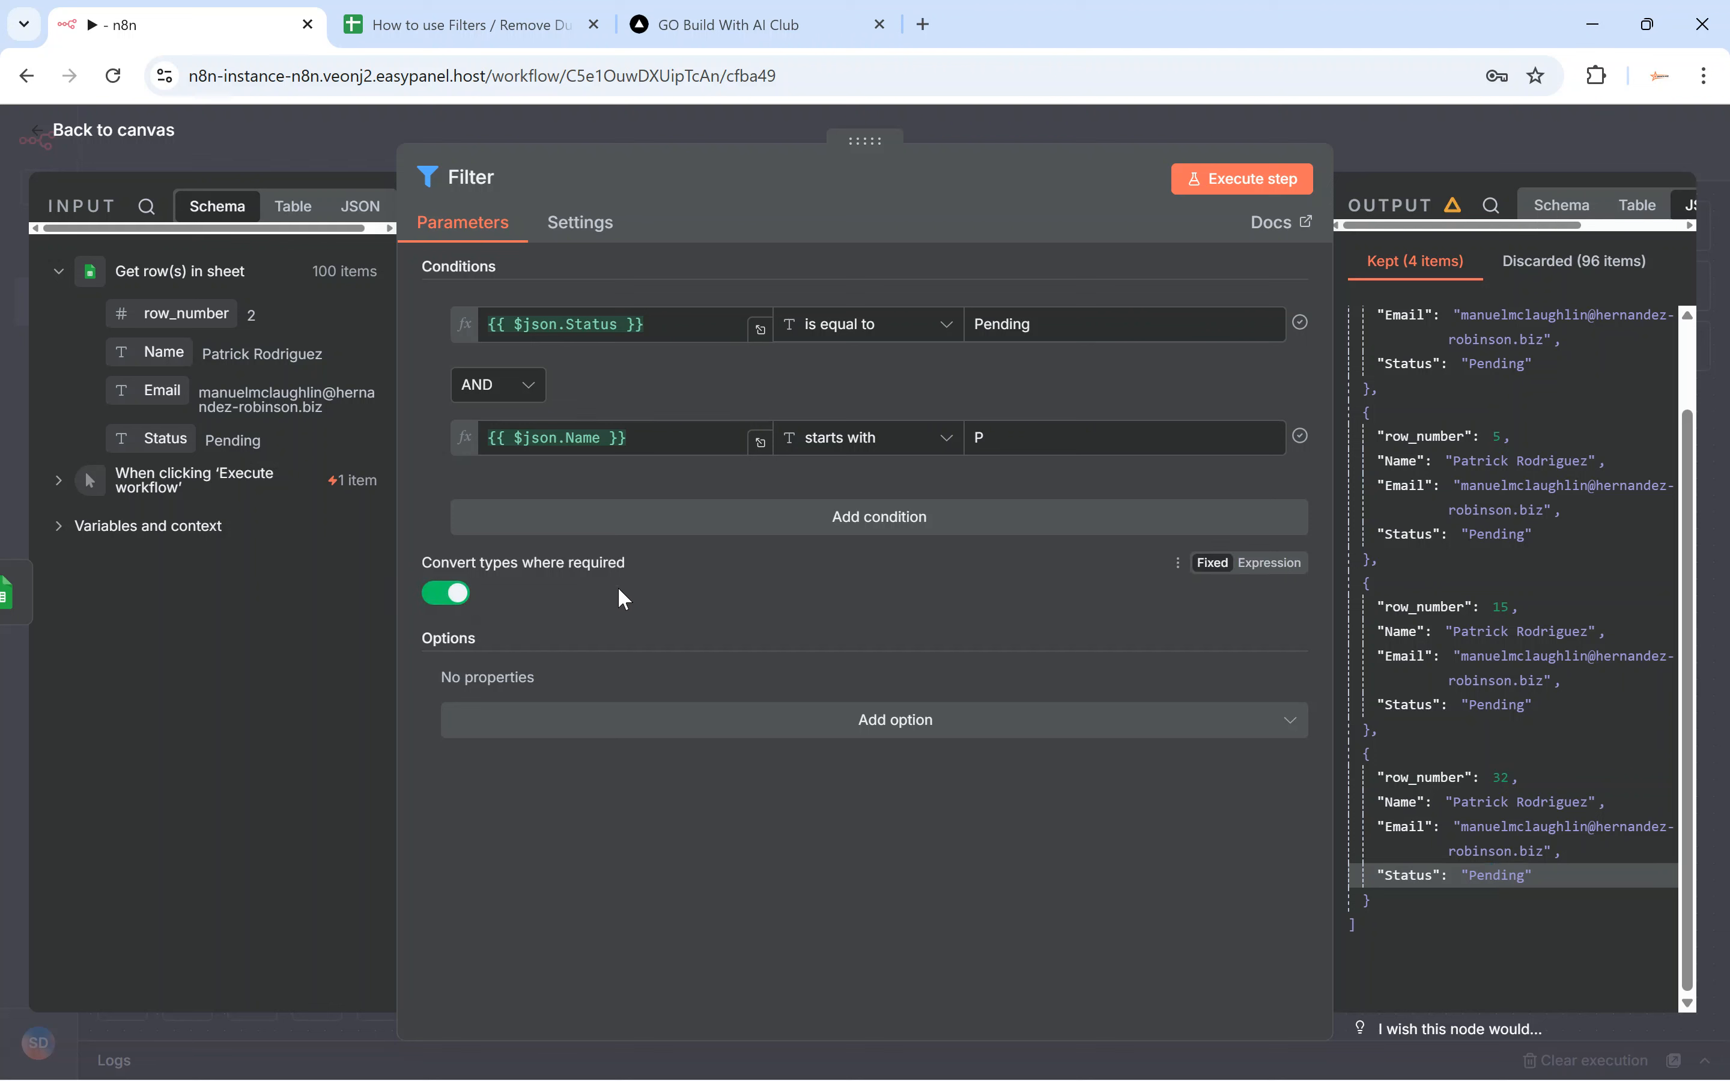
left_click(866, 720)
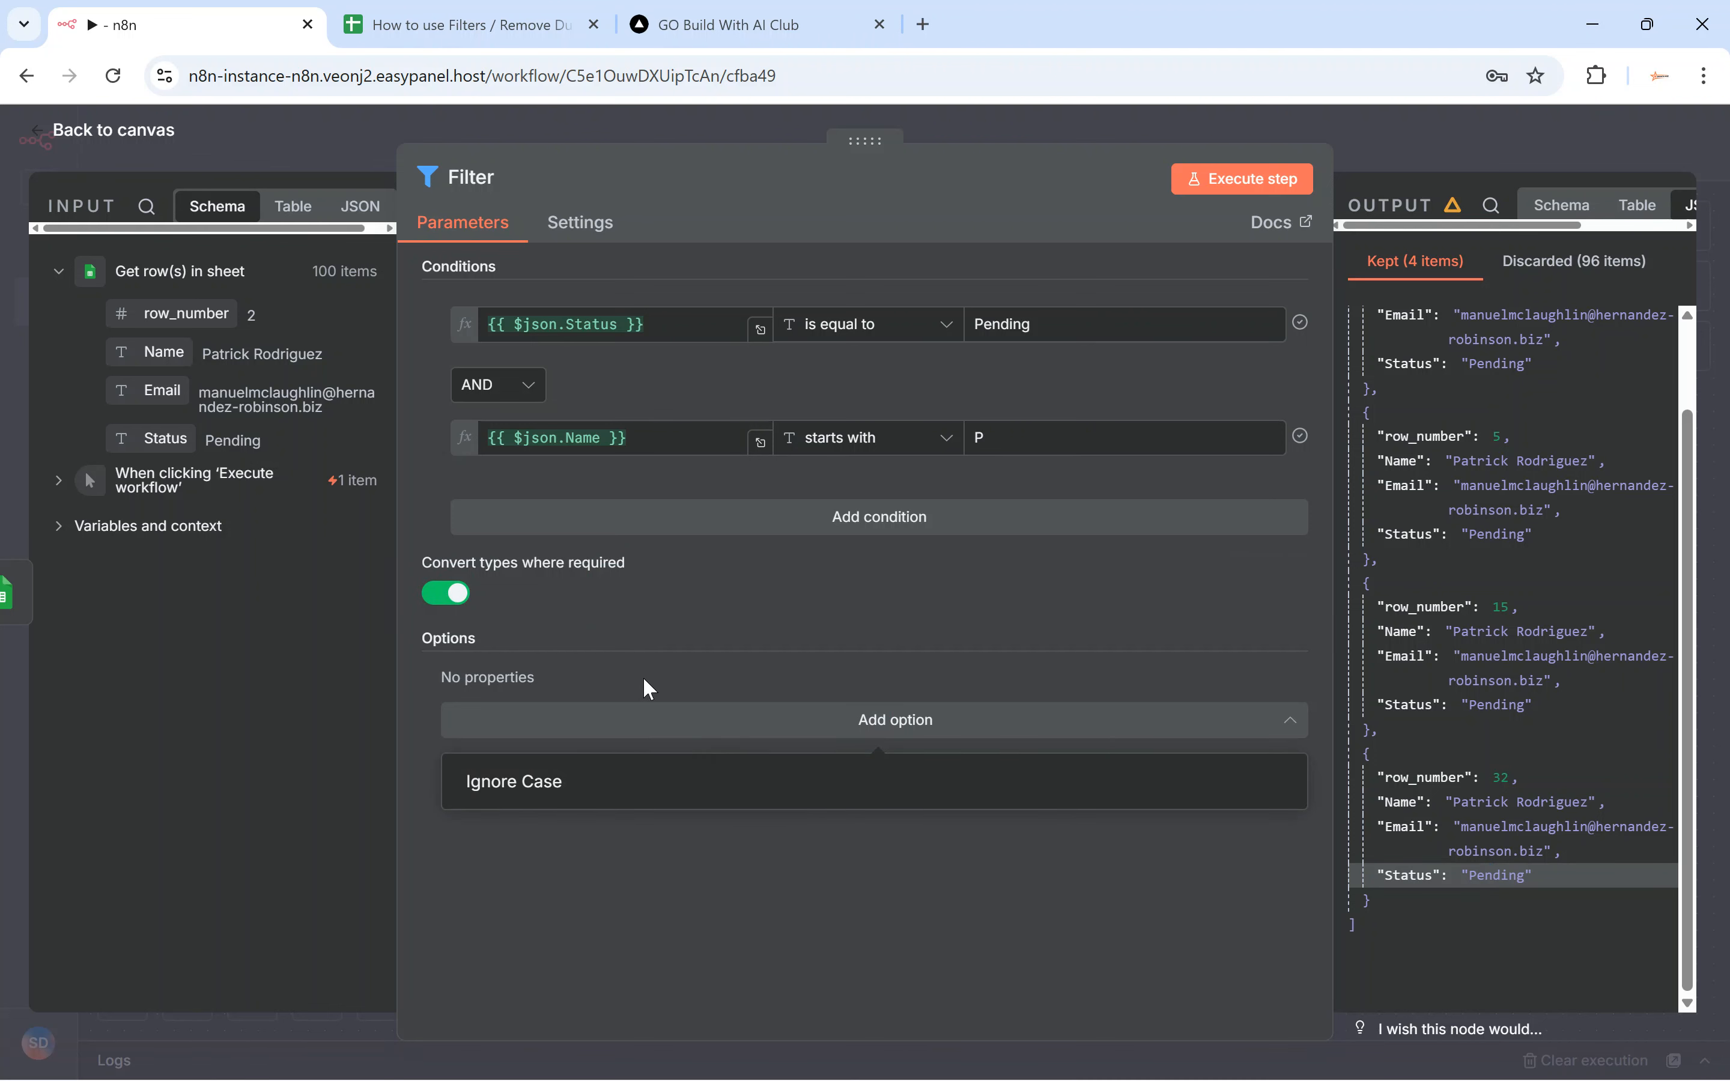
left_click(574, 781)
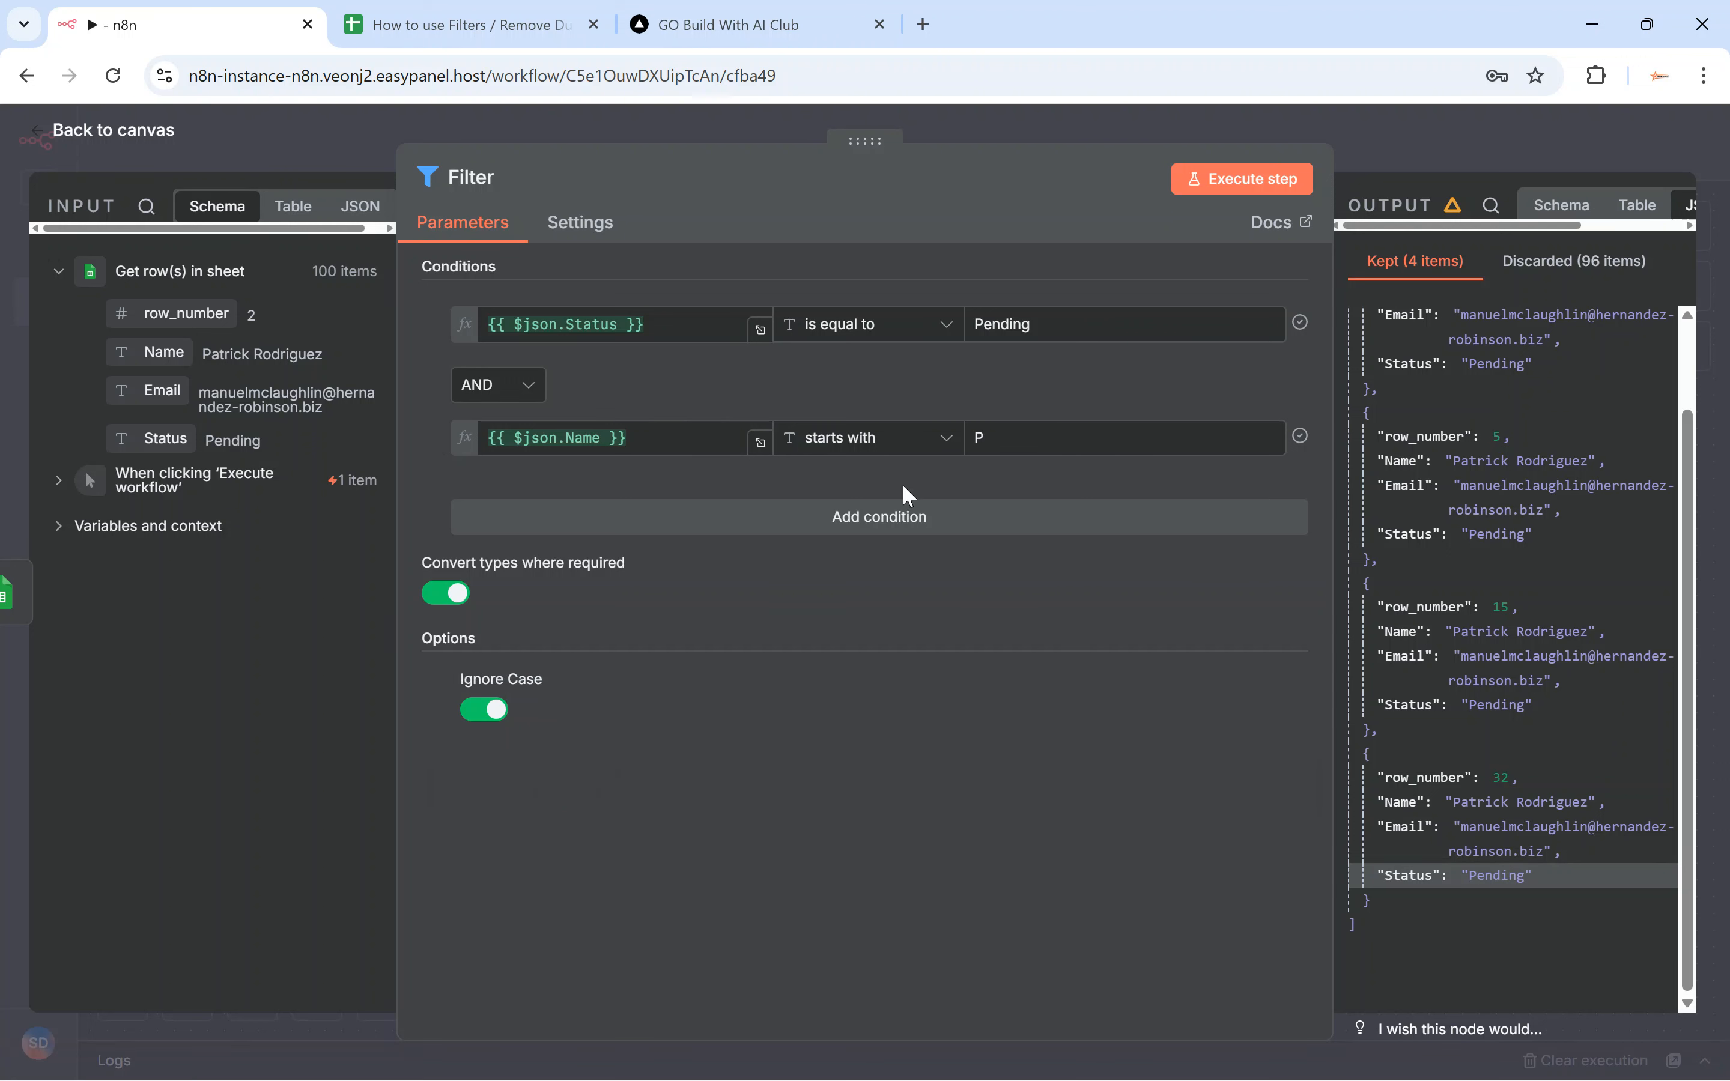
Test the Ignore Case option by setting the Name condition's value to lowercase p and executing the Filter step
double_click(974, 438)
type("p")
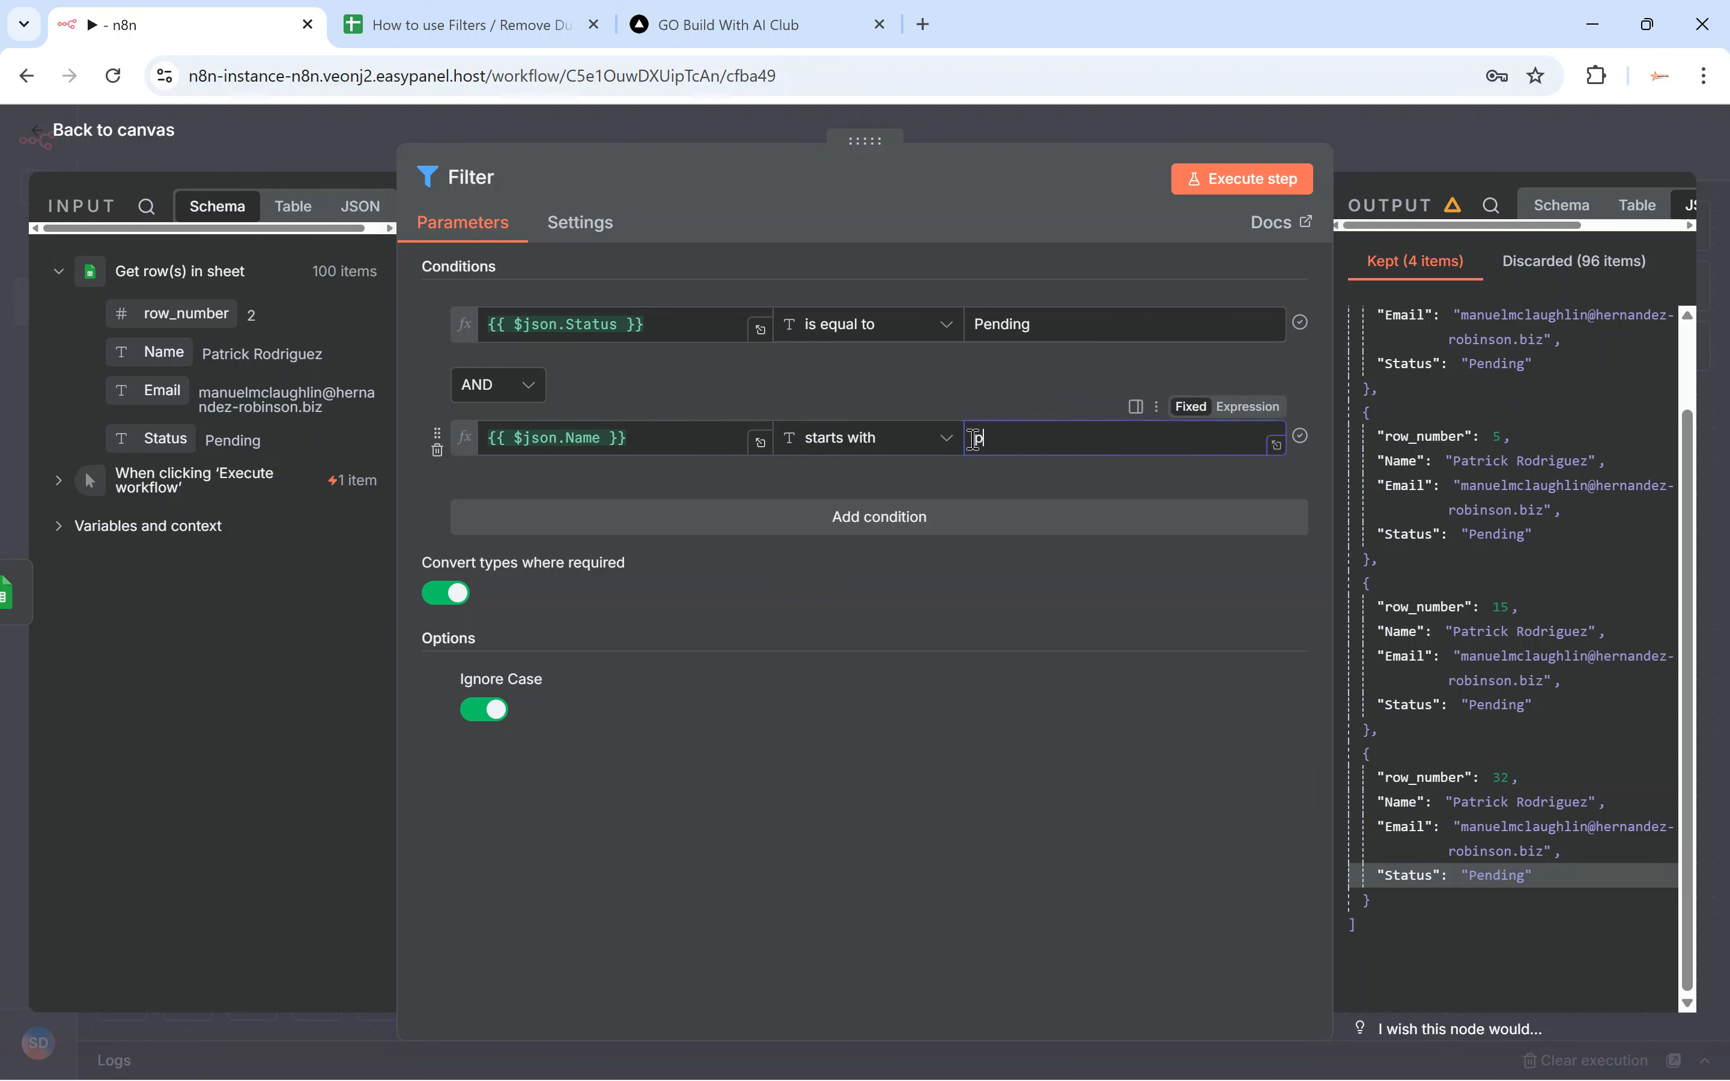
left_click(905, 601)
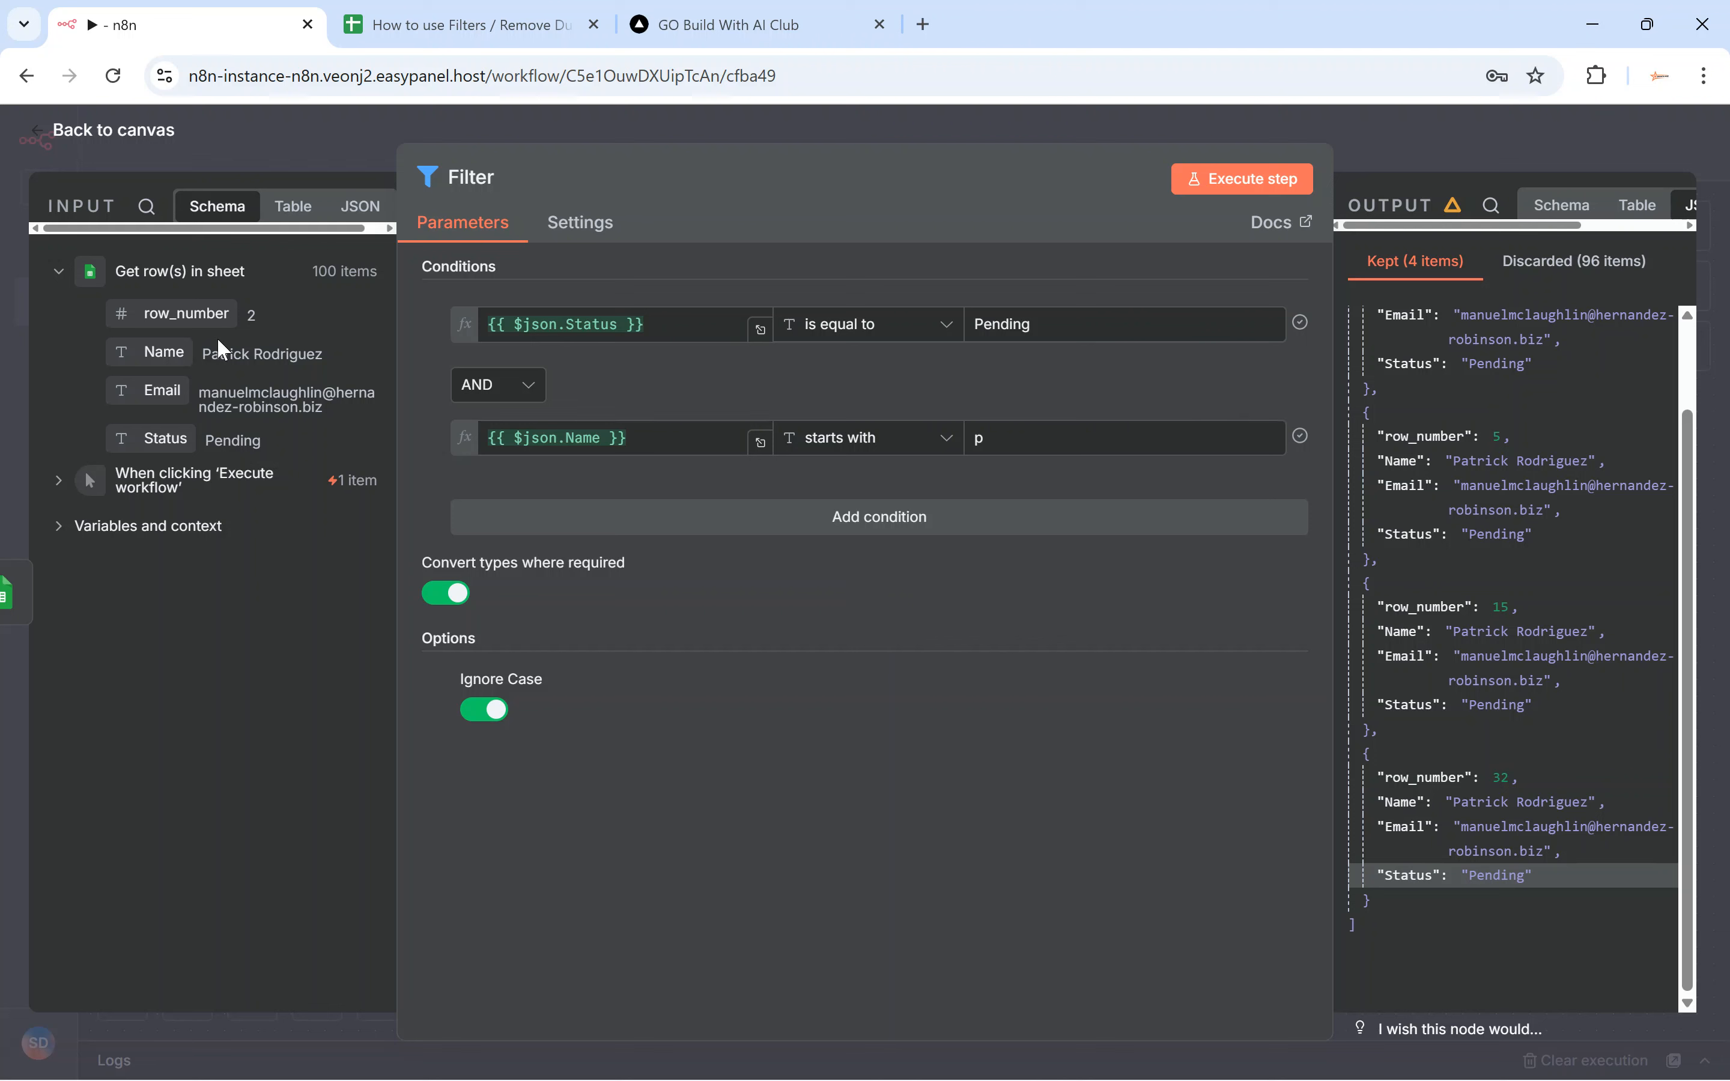
left_click(1194, 181)
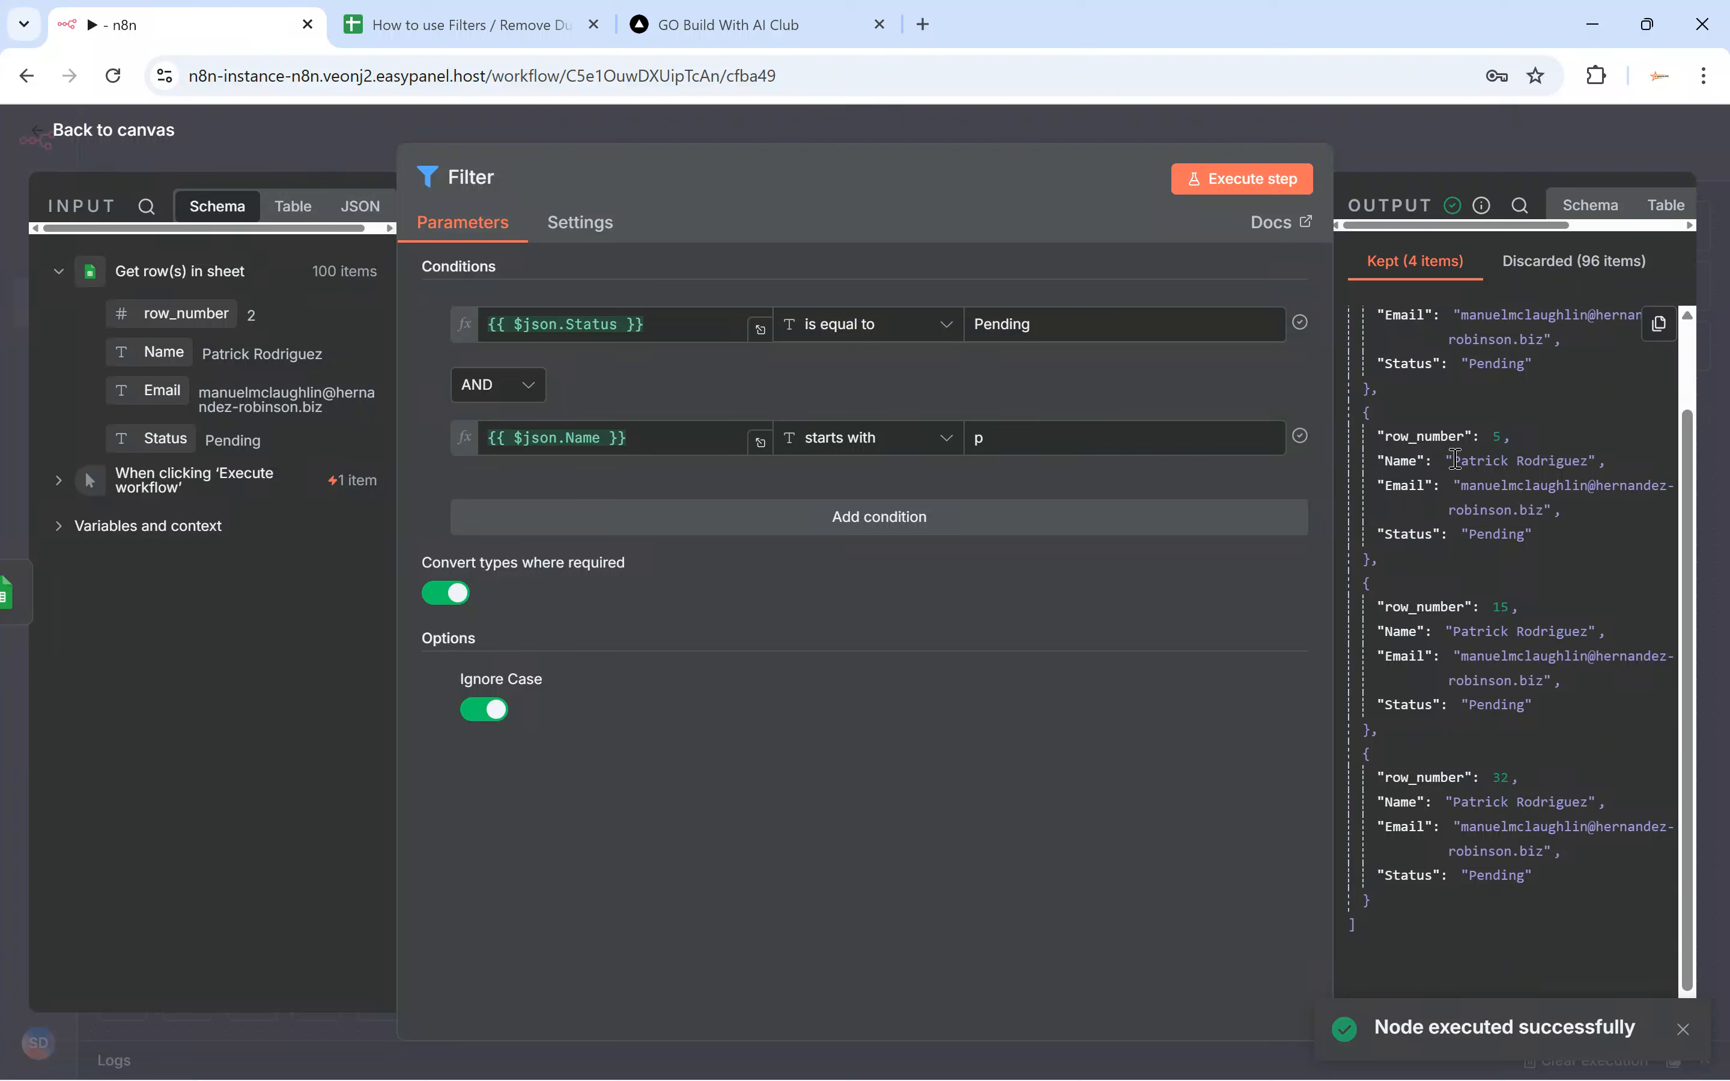
Set the Name condition's value to uppercase P, execute the Filter step, and return to the canvas
double_click(974, 442)
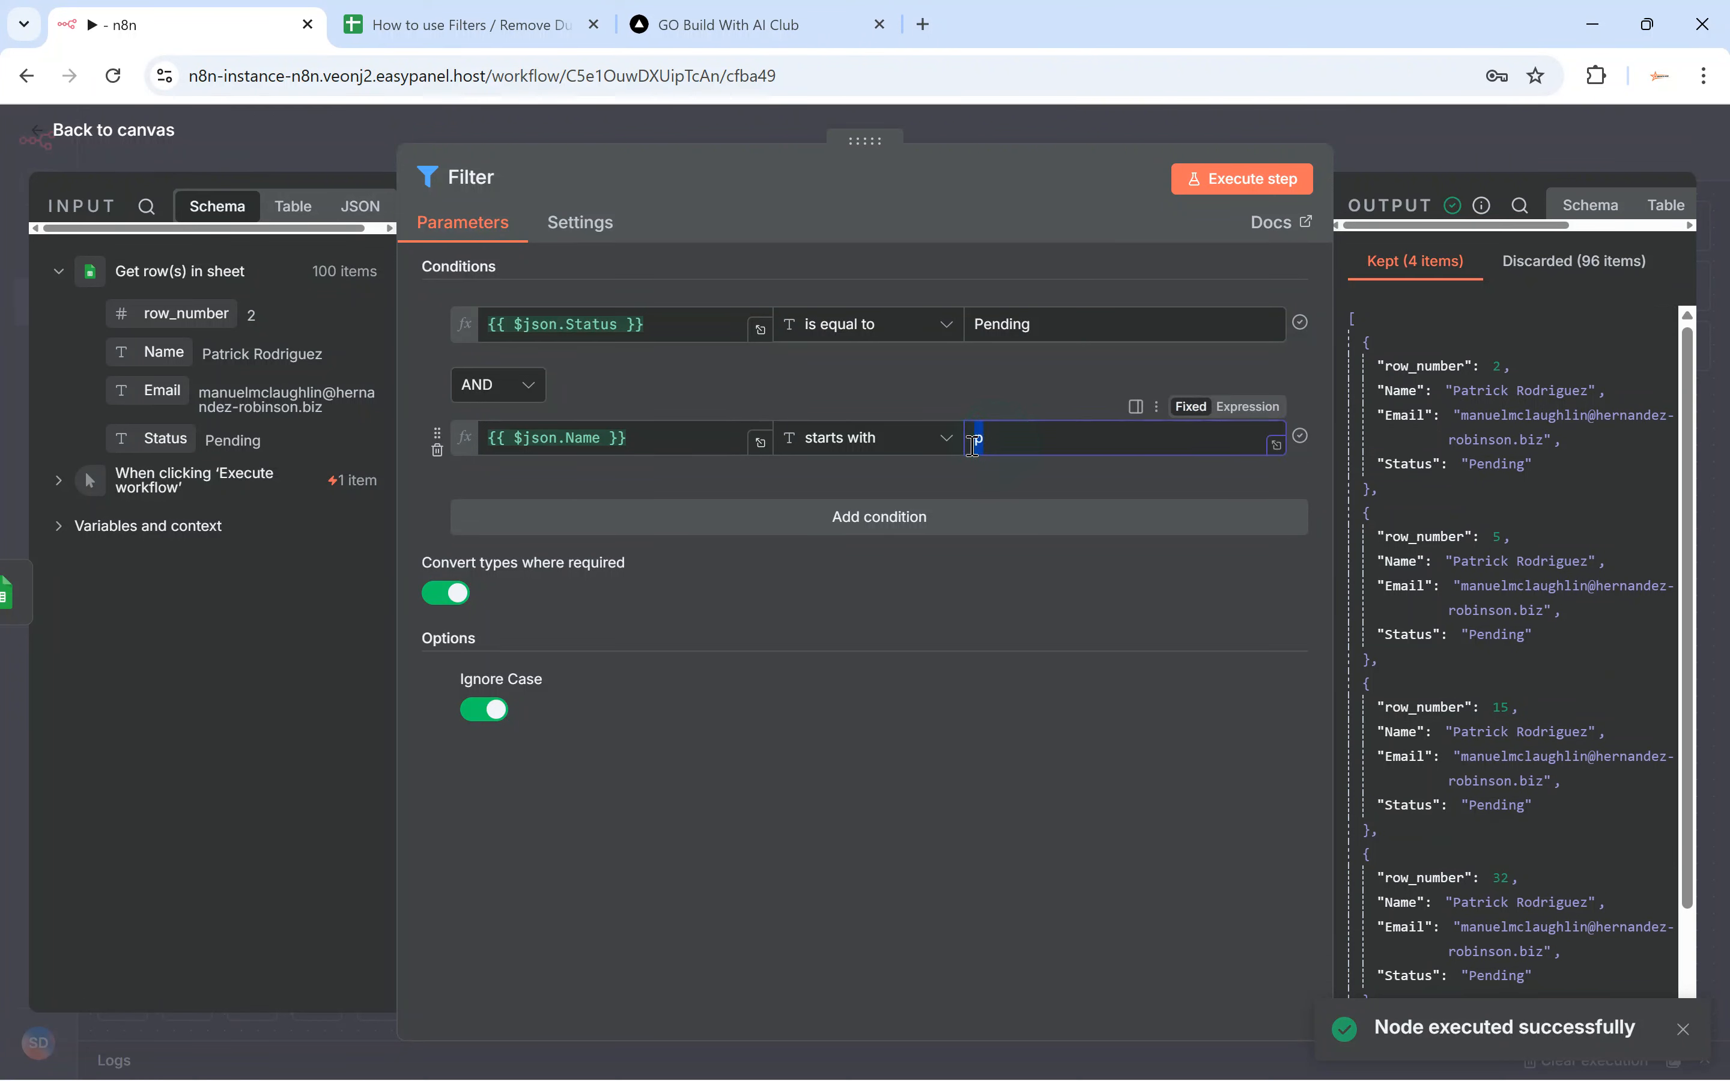
key("BackSpace")
type("P")
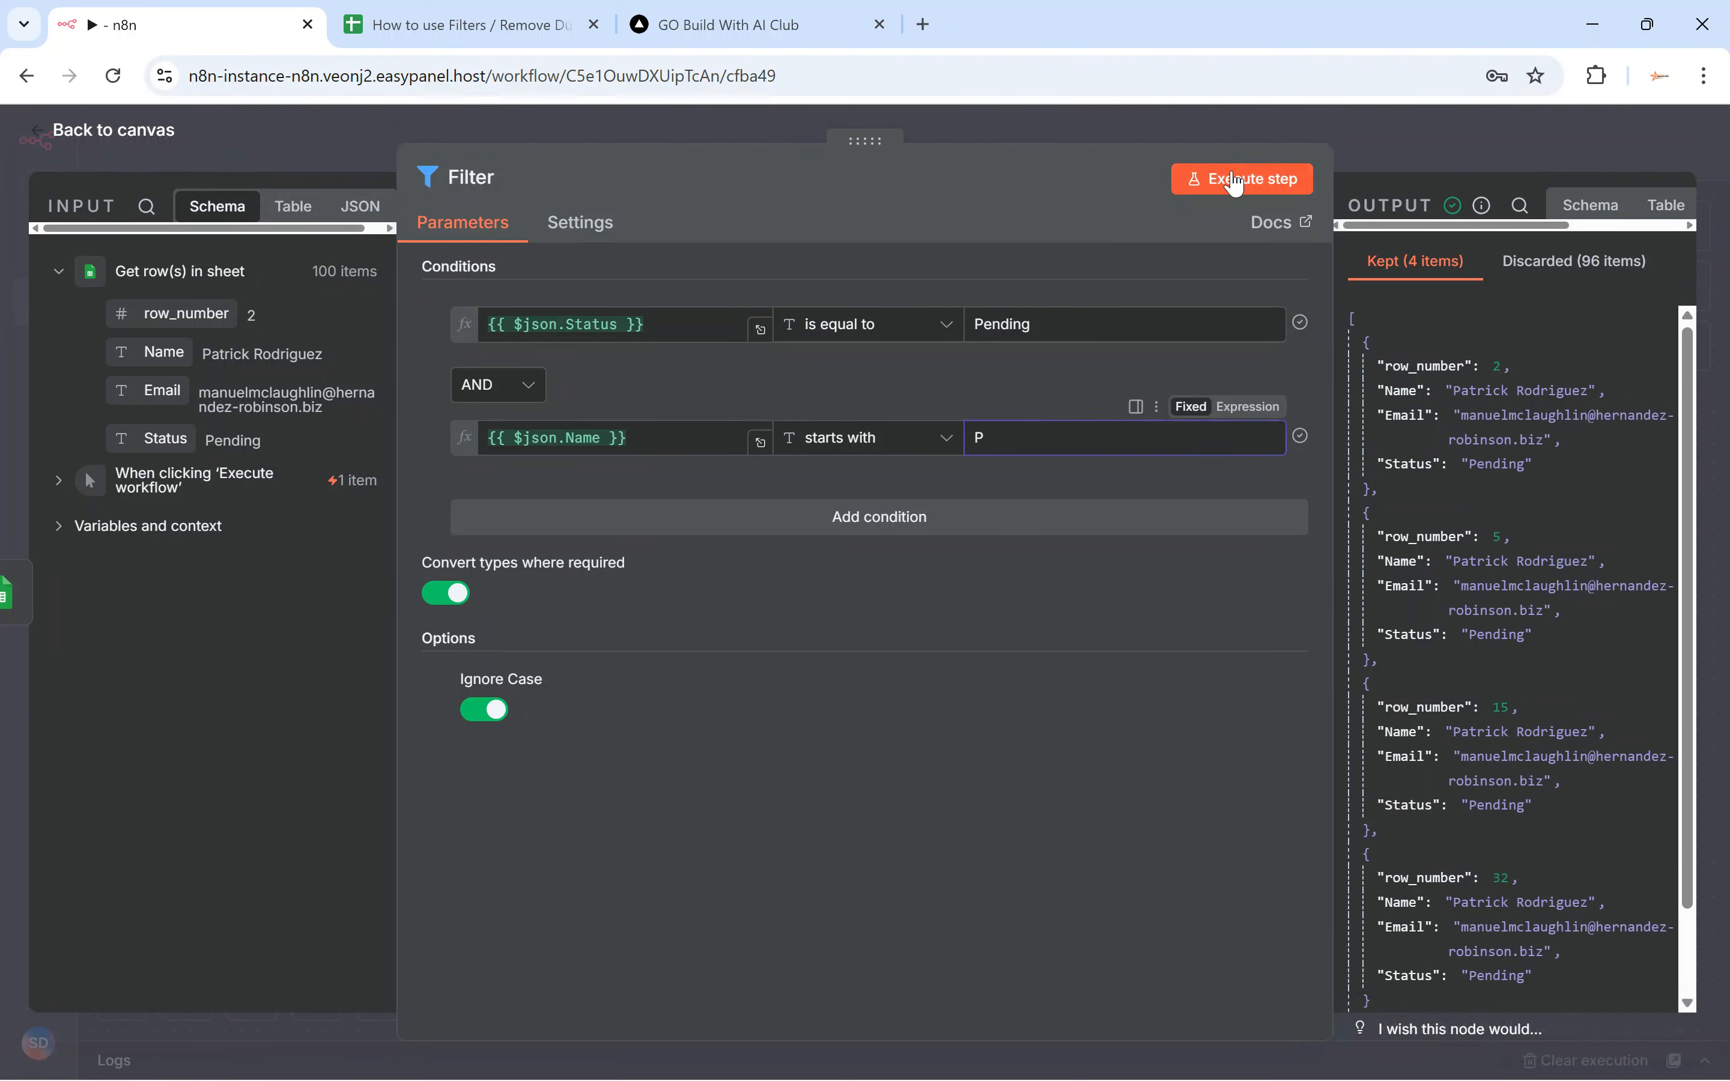
left_click(1230, 180)
scroll(1442, 314, "down", 2)
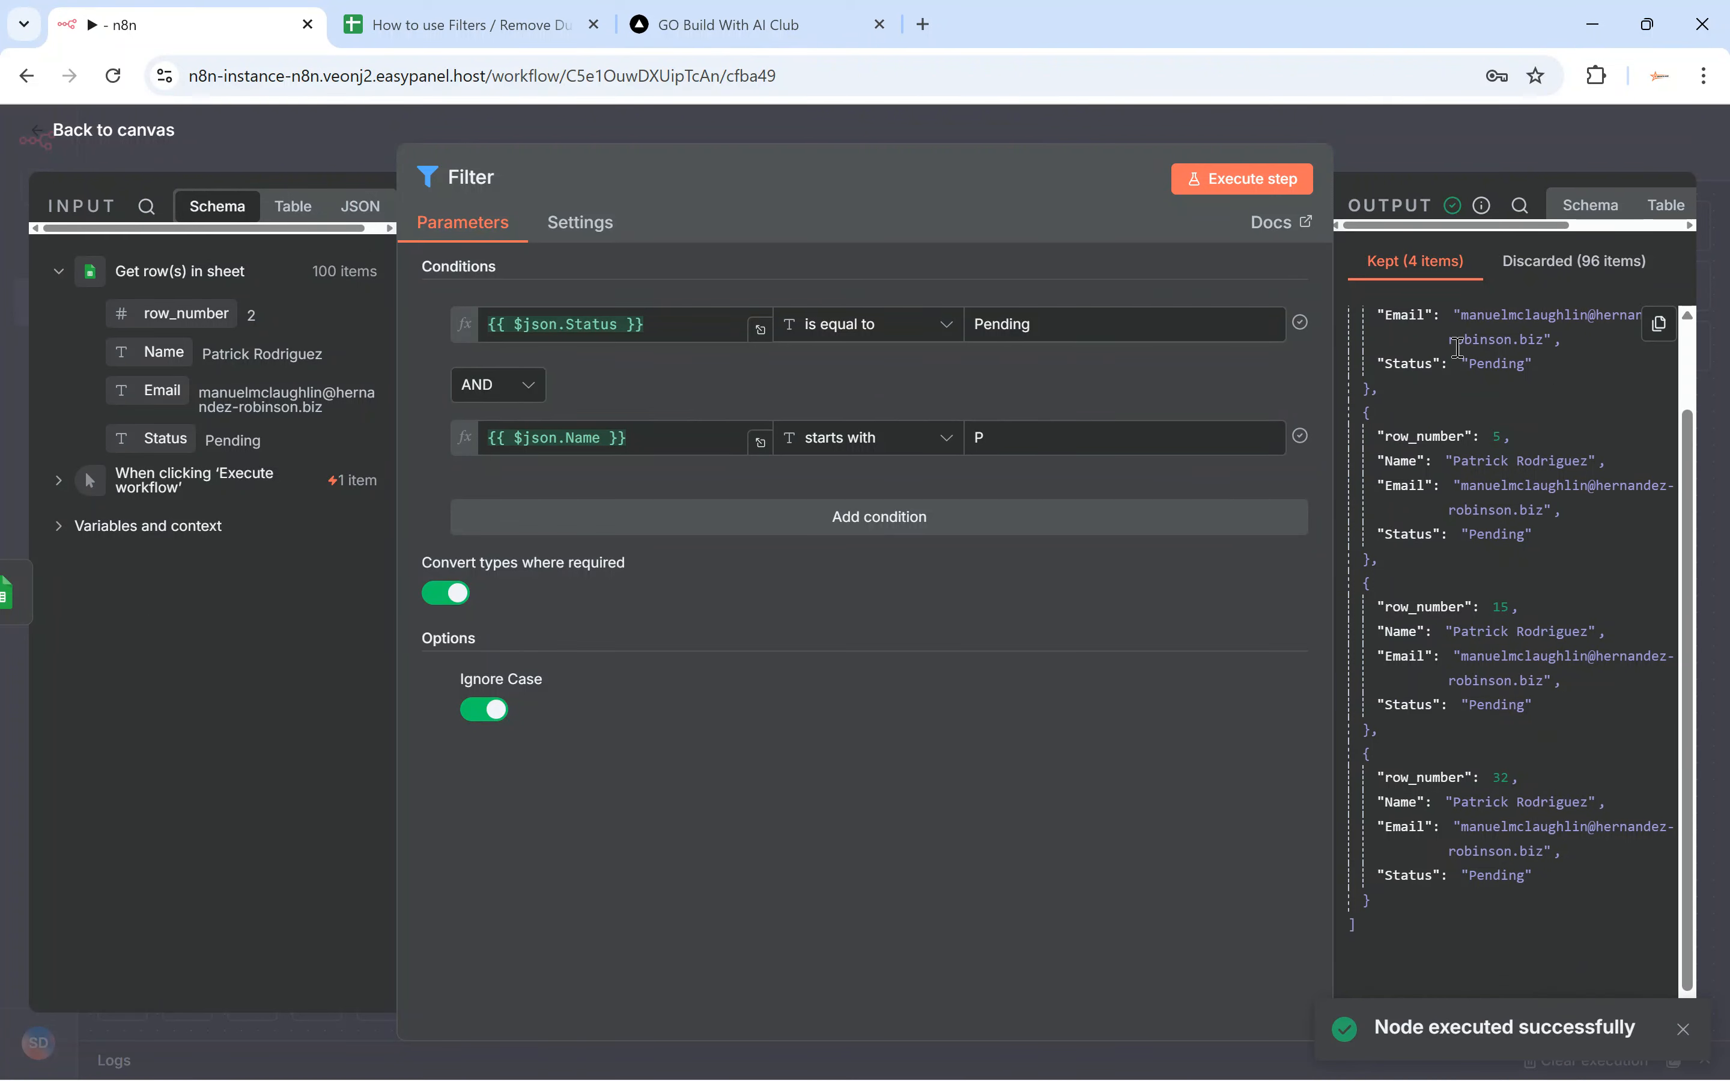
left_click(1376, 141)
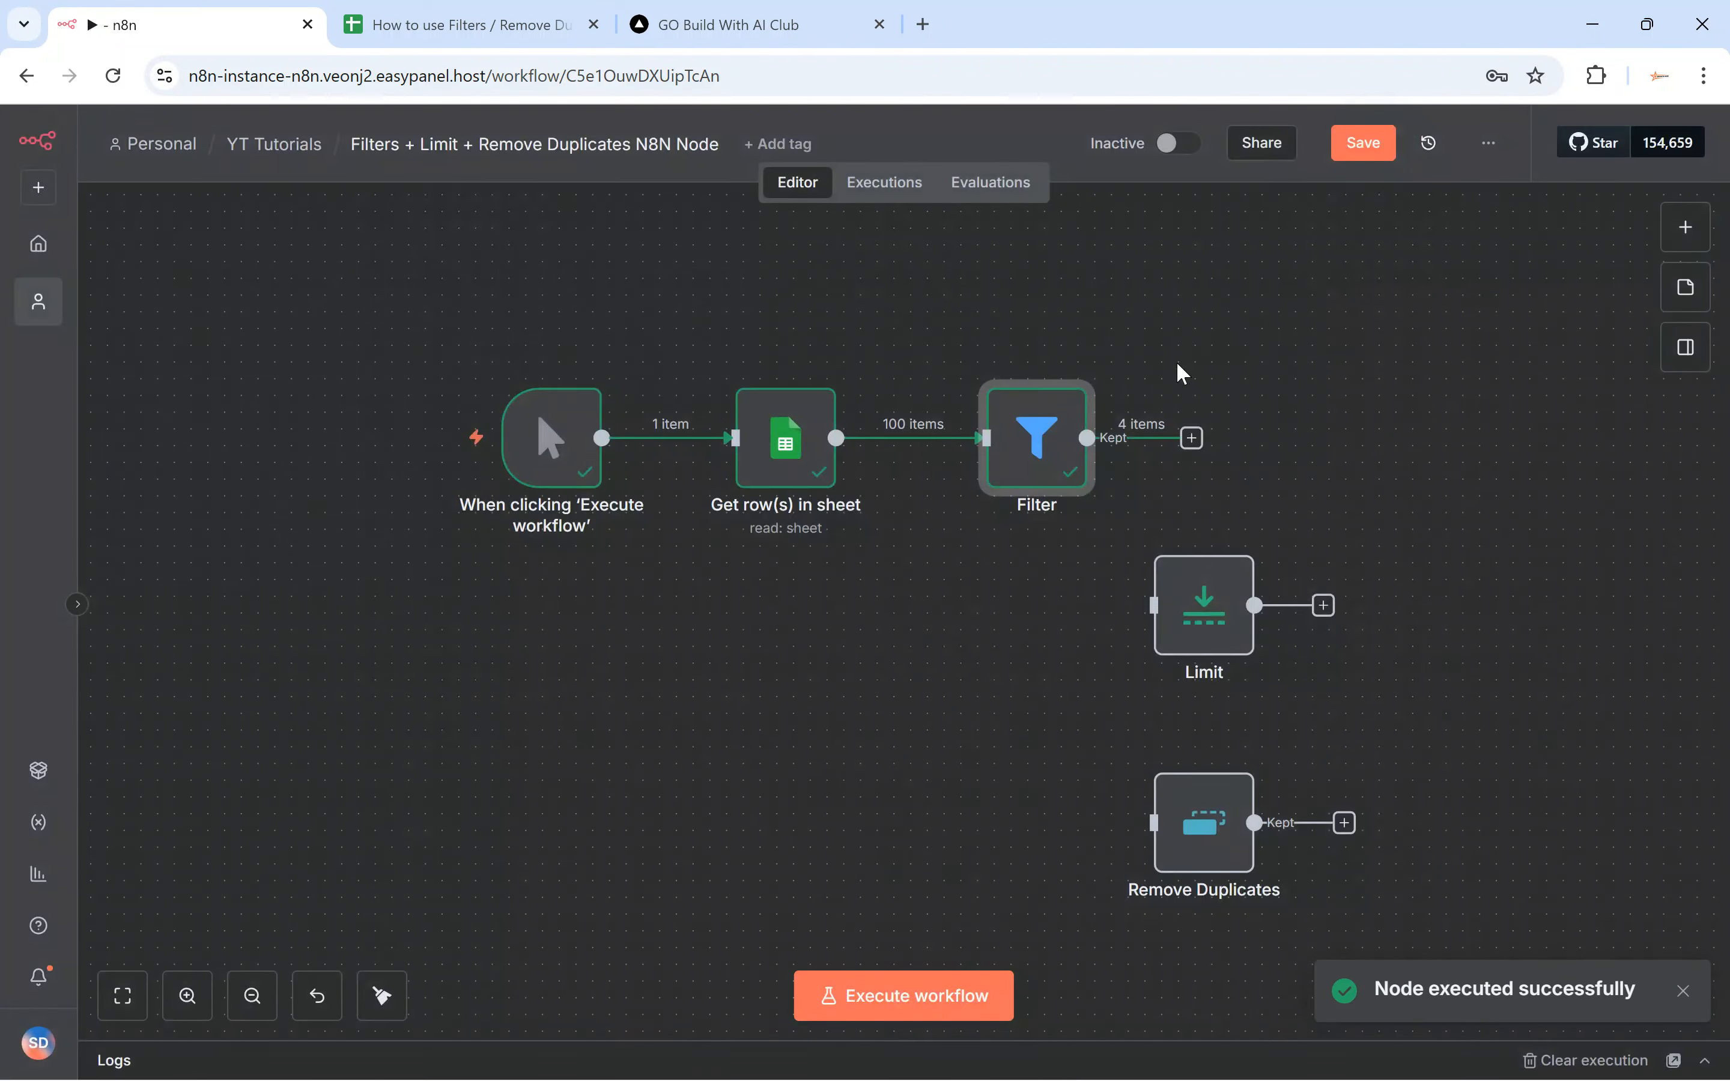
Switch to the GO Build With AI Club website, look over its course offerings, and return to the n8n workflow
mouse_move(933, 442)
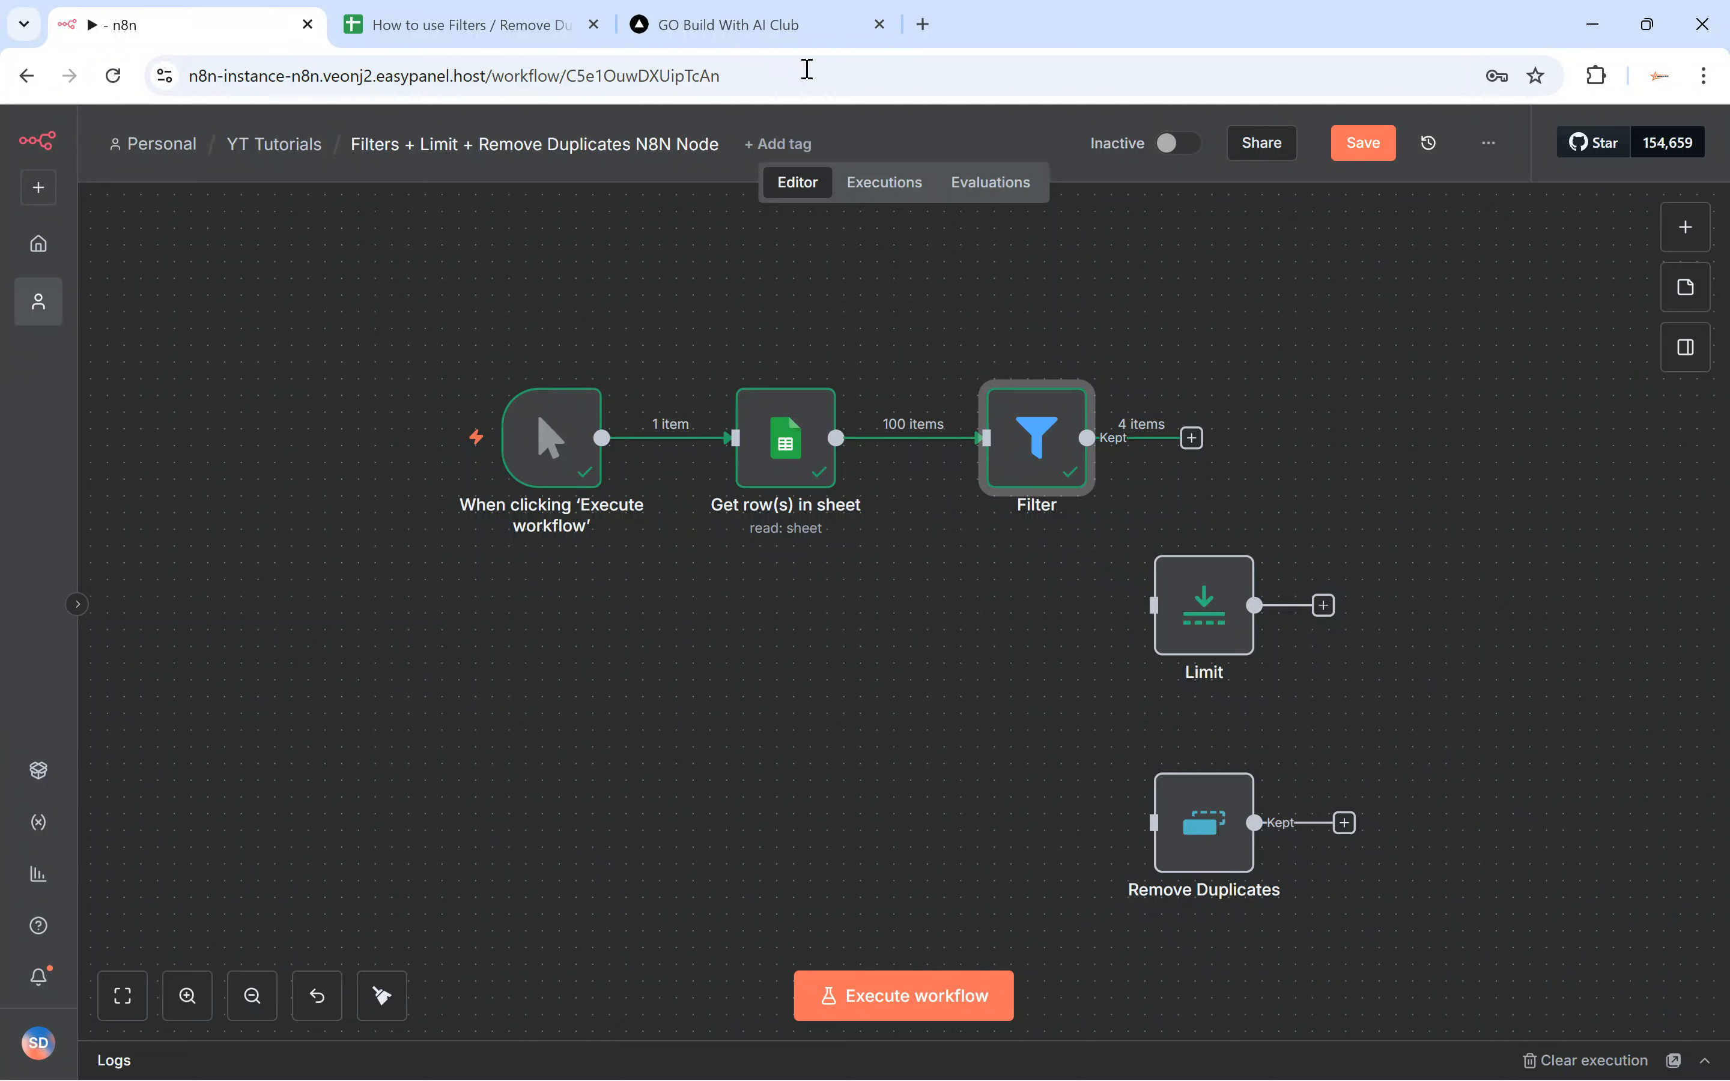
left_click(791, 27)
scroll(500, 549, "down", 3)
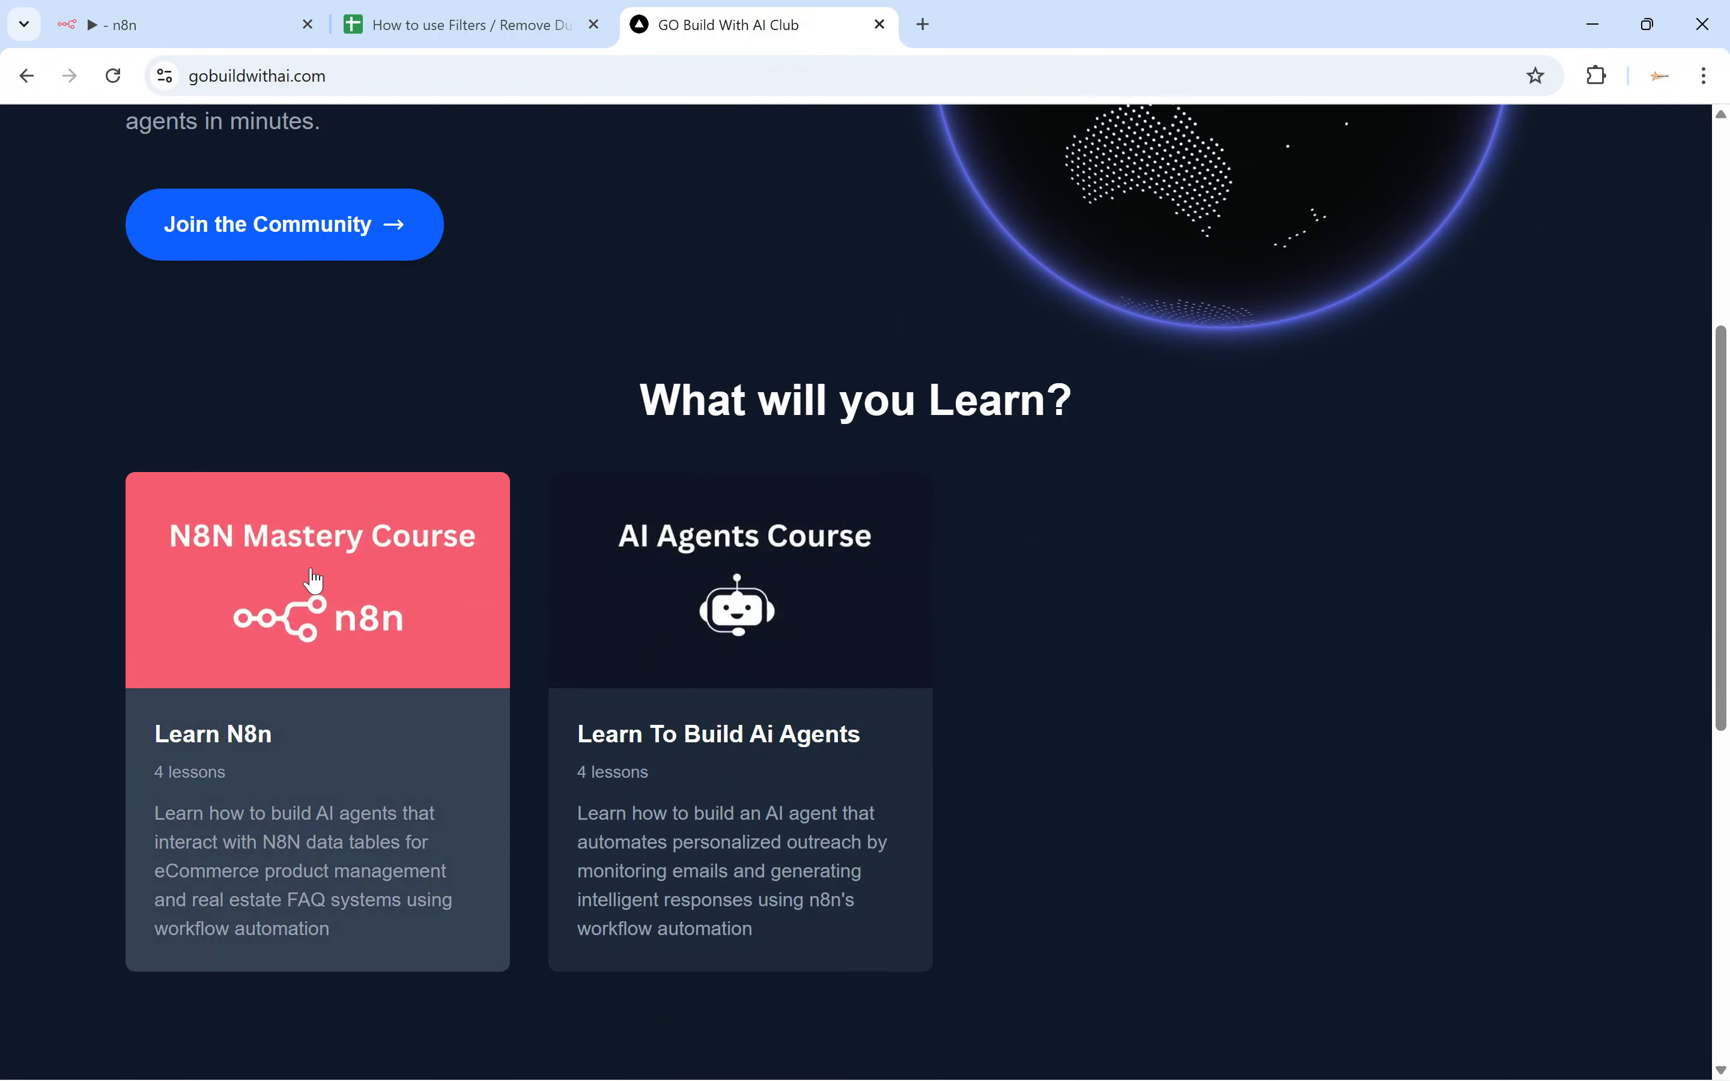
scroll(347, 567, "up", 3)
left_click(179, 11)
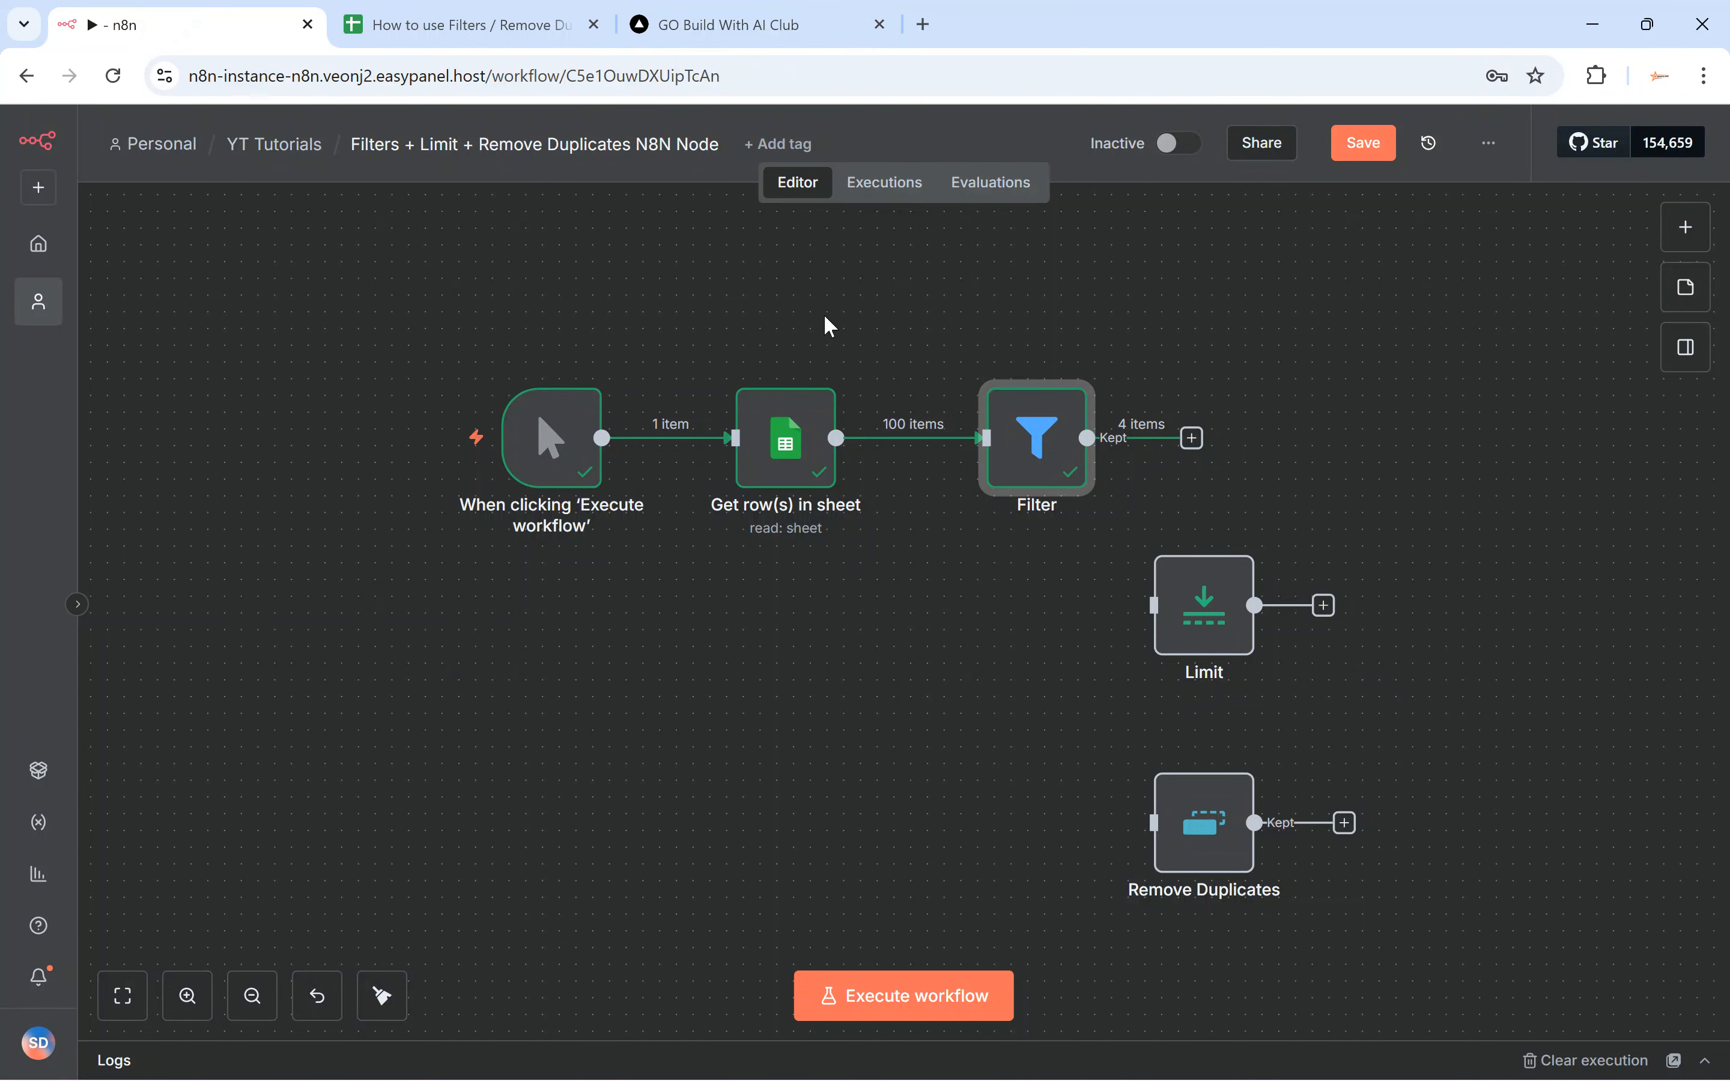
Delete the connection between Get row(s) in sheet and the Filter node, and move the Filter node out of the way
mouse_move(937, 451)
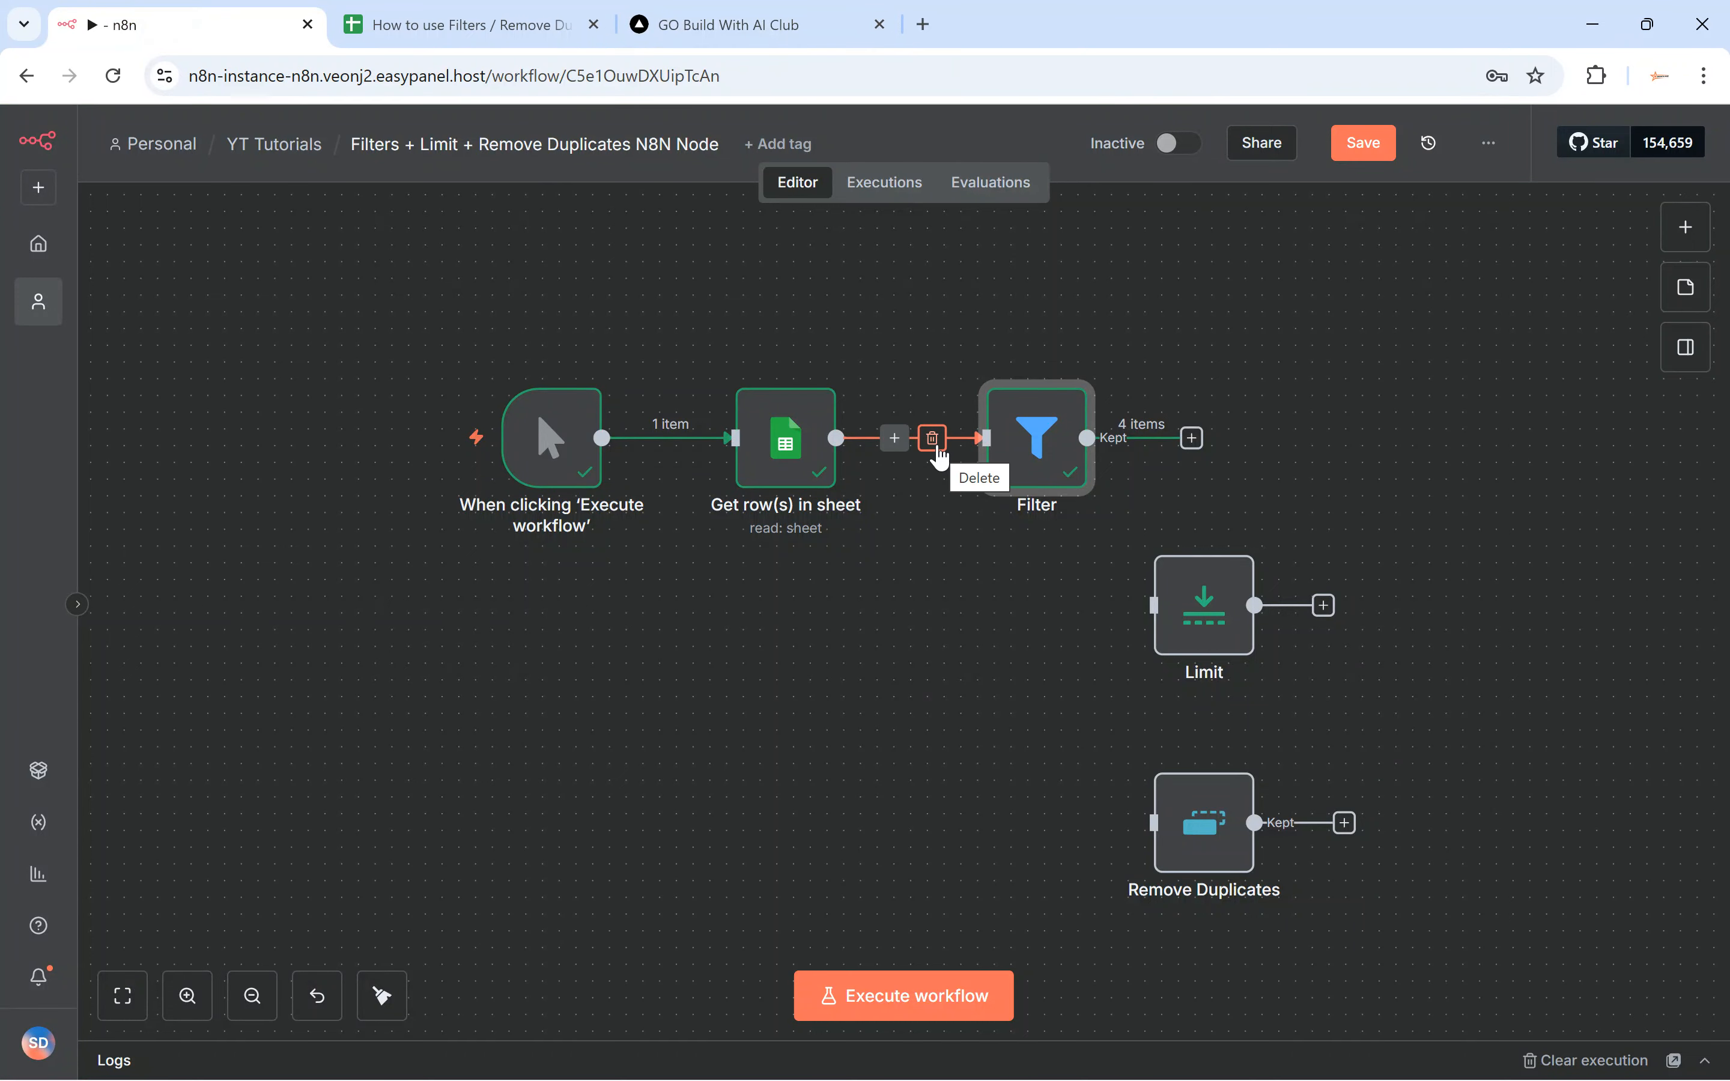
left_click(937, 449)
left_click_drag(1022, 447, 1218, 353)
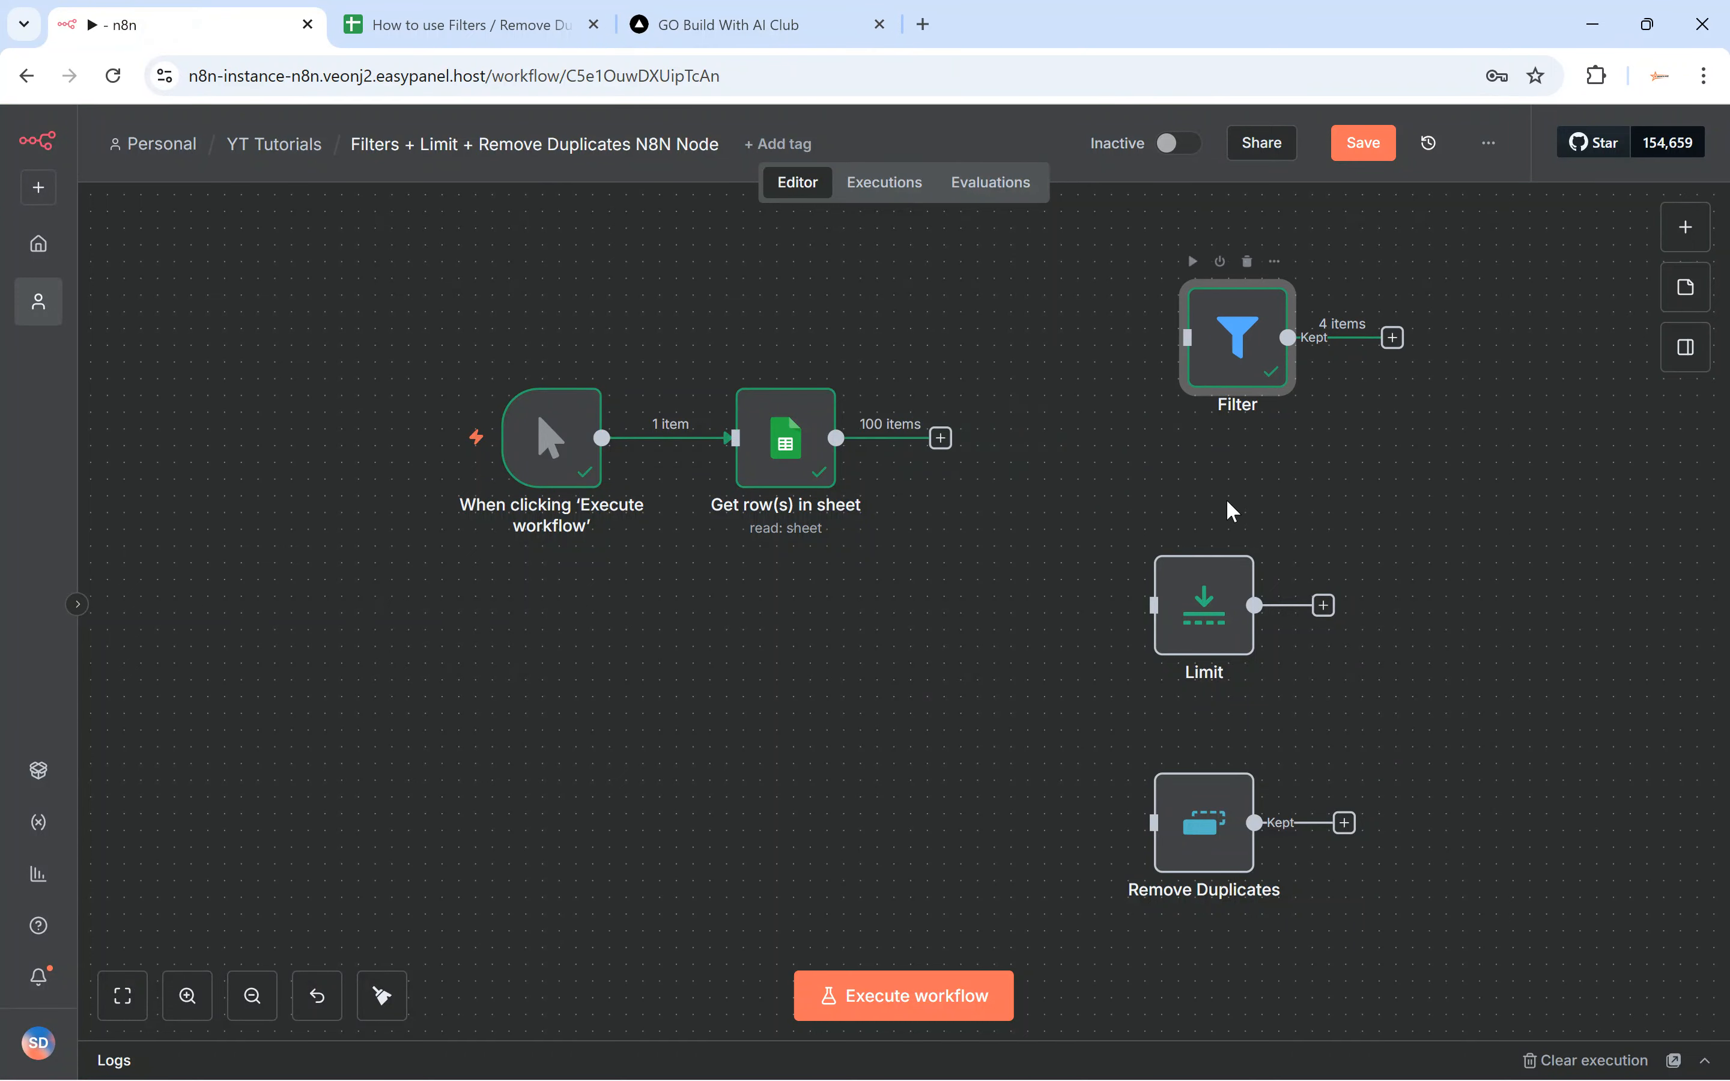
left_click_drag(1252, 564, 1319, 319)
Place the Limit node beside Get row(s) in sheet, connect that node's output to it, and move the Filter node farther away
left_click_drag(1140, 438, 1106, 421)
left_click_drag(941, 438, 1069, 438)
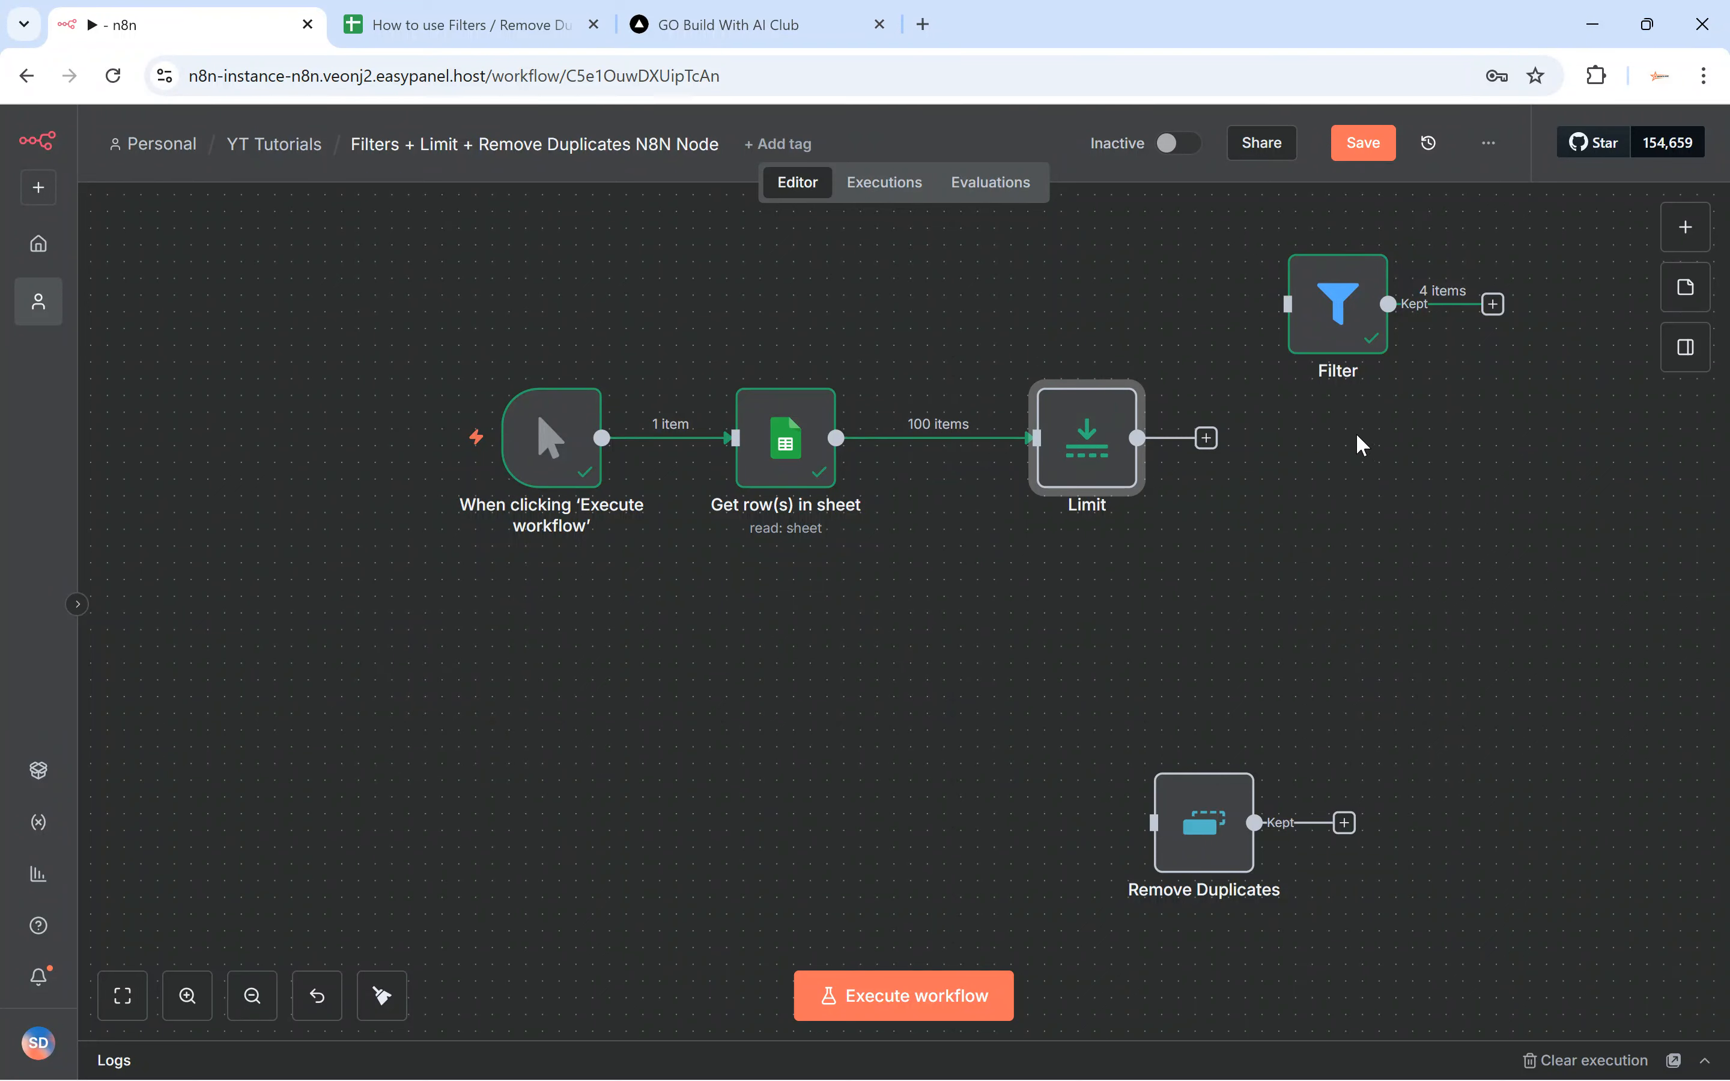
mouse_move(1212, 364)
left_mouse_down()
mouse_move(1304, 472)
mouse_move(1418, 540)
left_mouse_up()
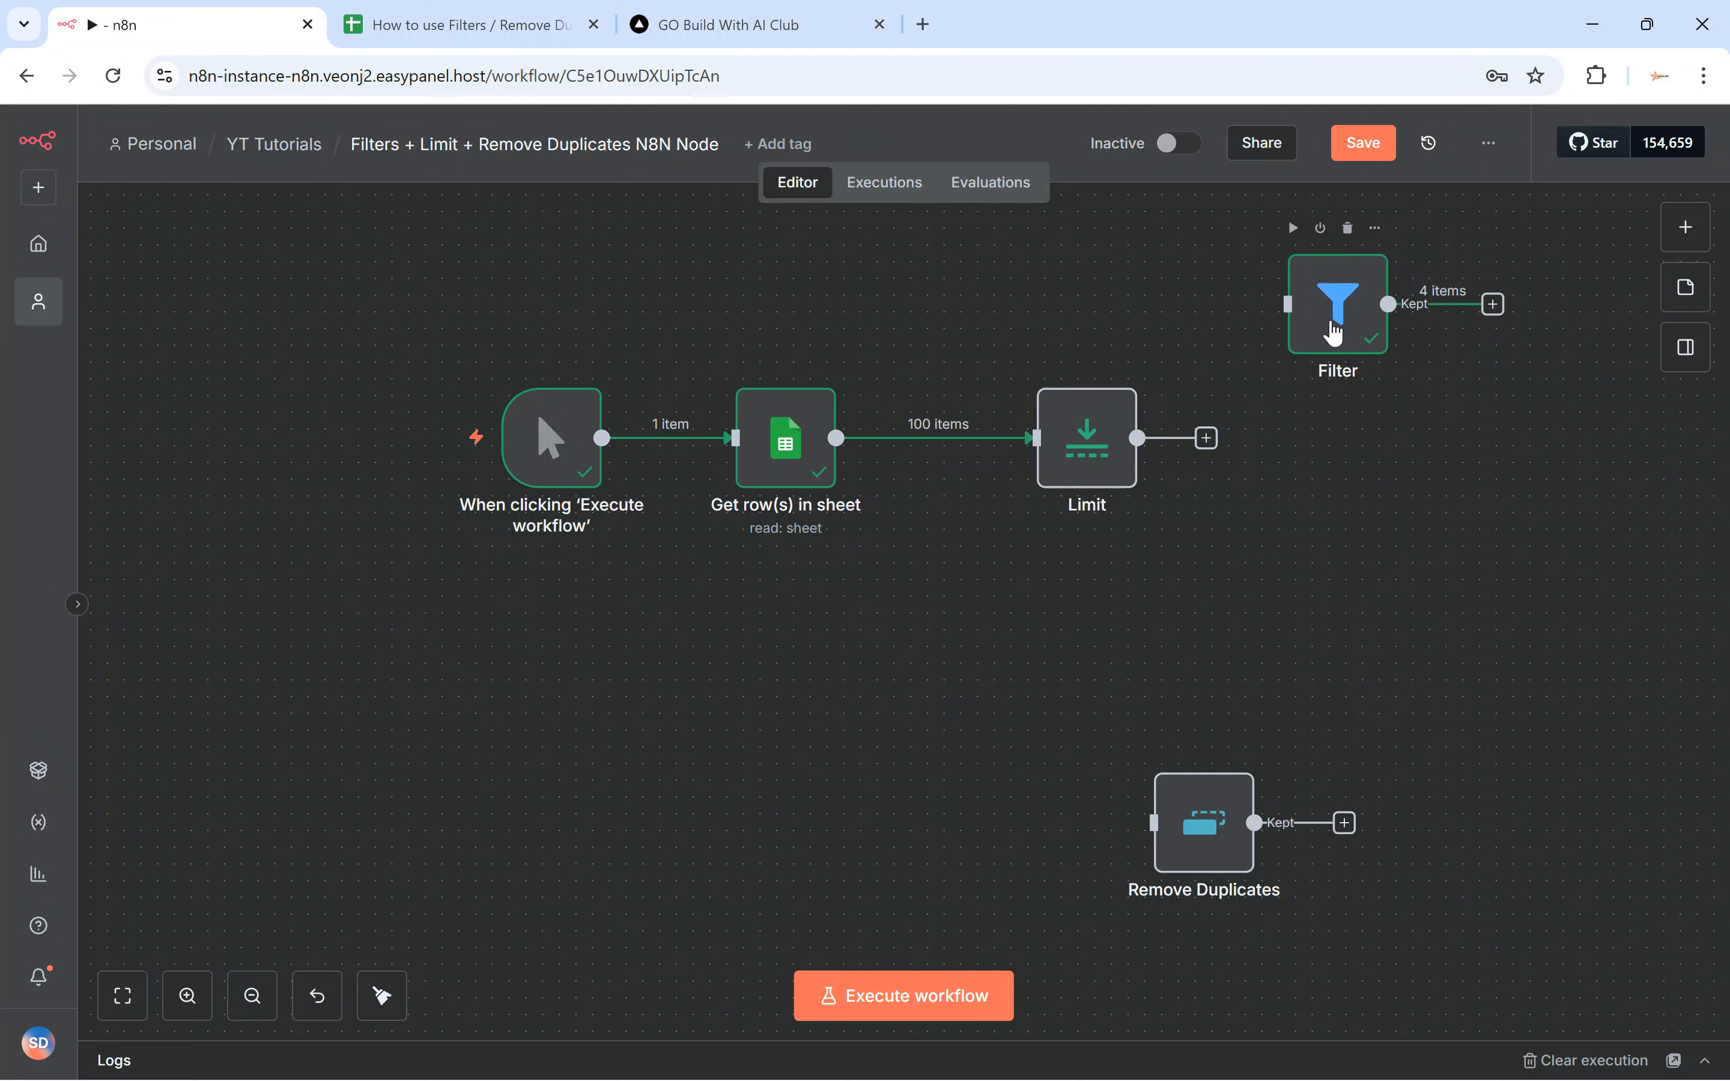
left_click_drag(1330, 319, 1414, 270)
left_click_drag(1201, 345, 1643, 580)
mouse_move(1133, 491)
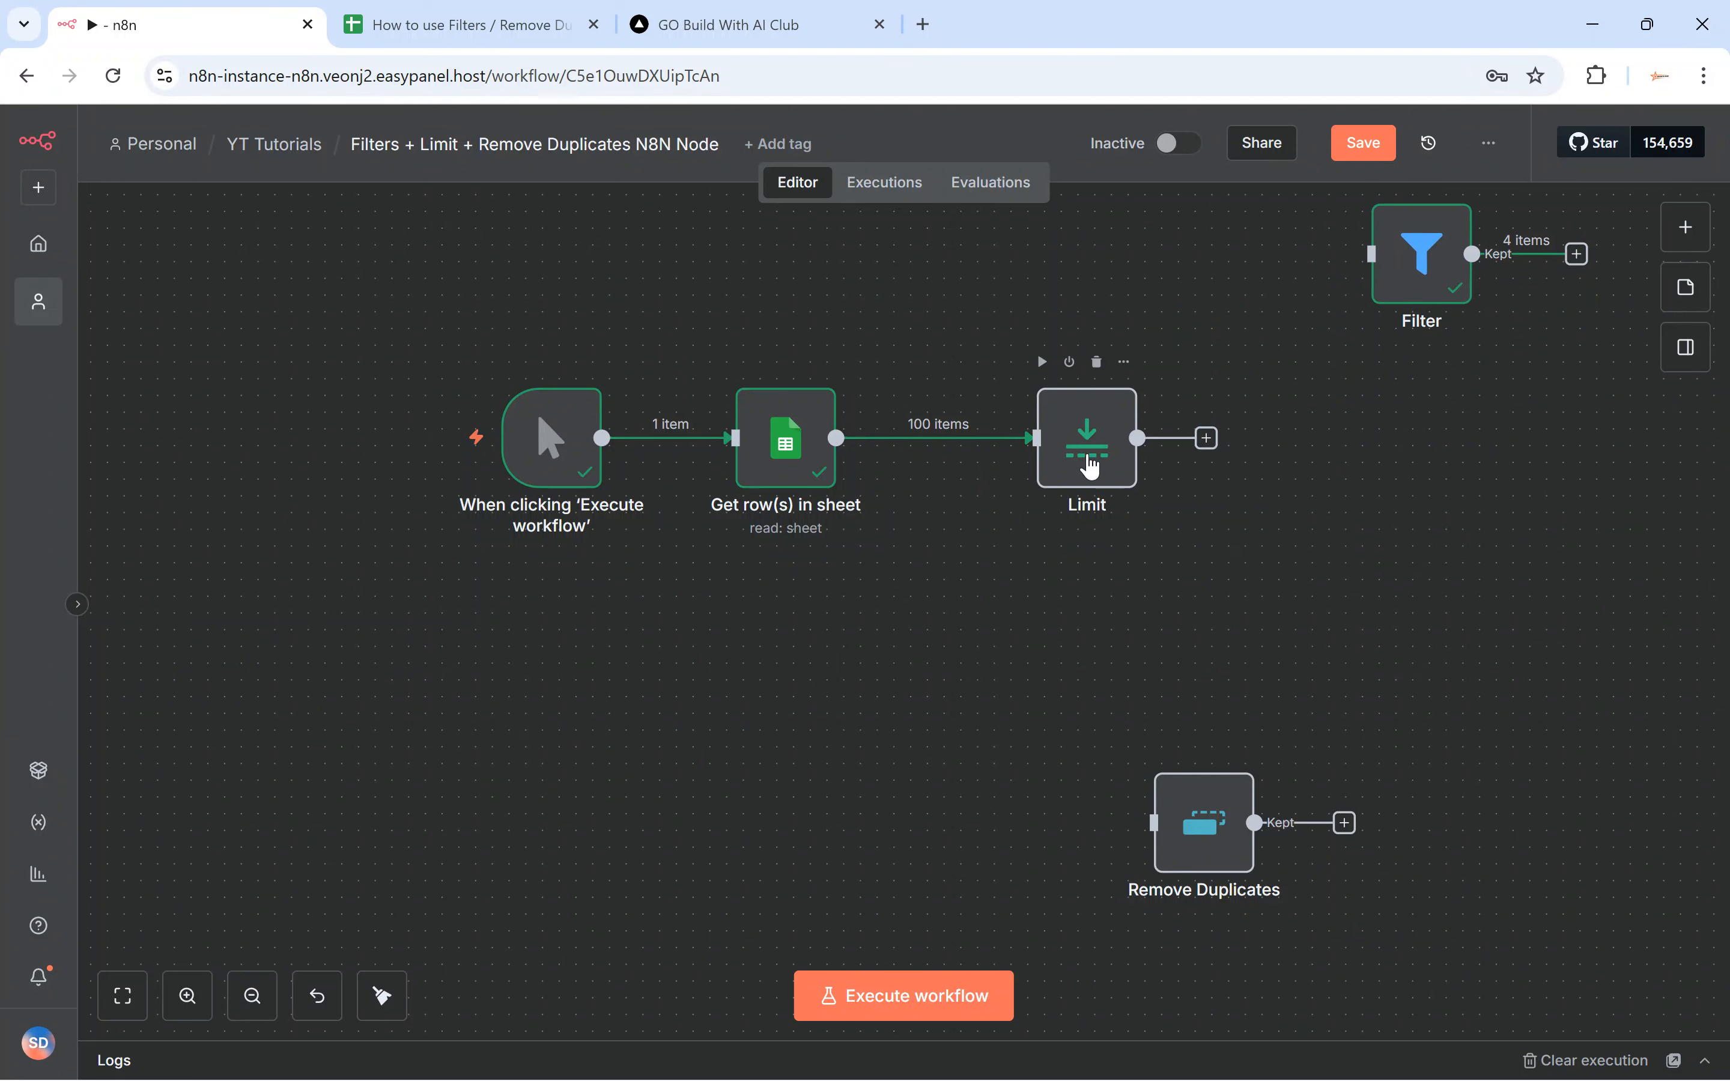
mouse_move(551, 438)
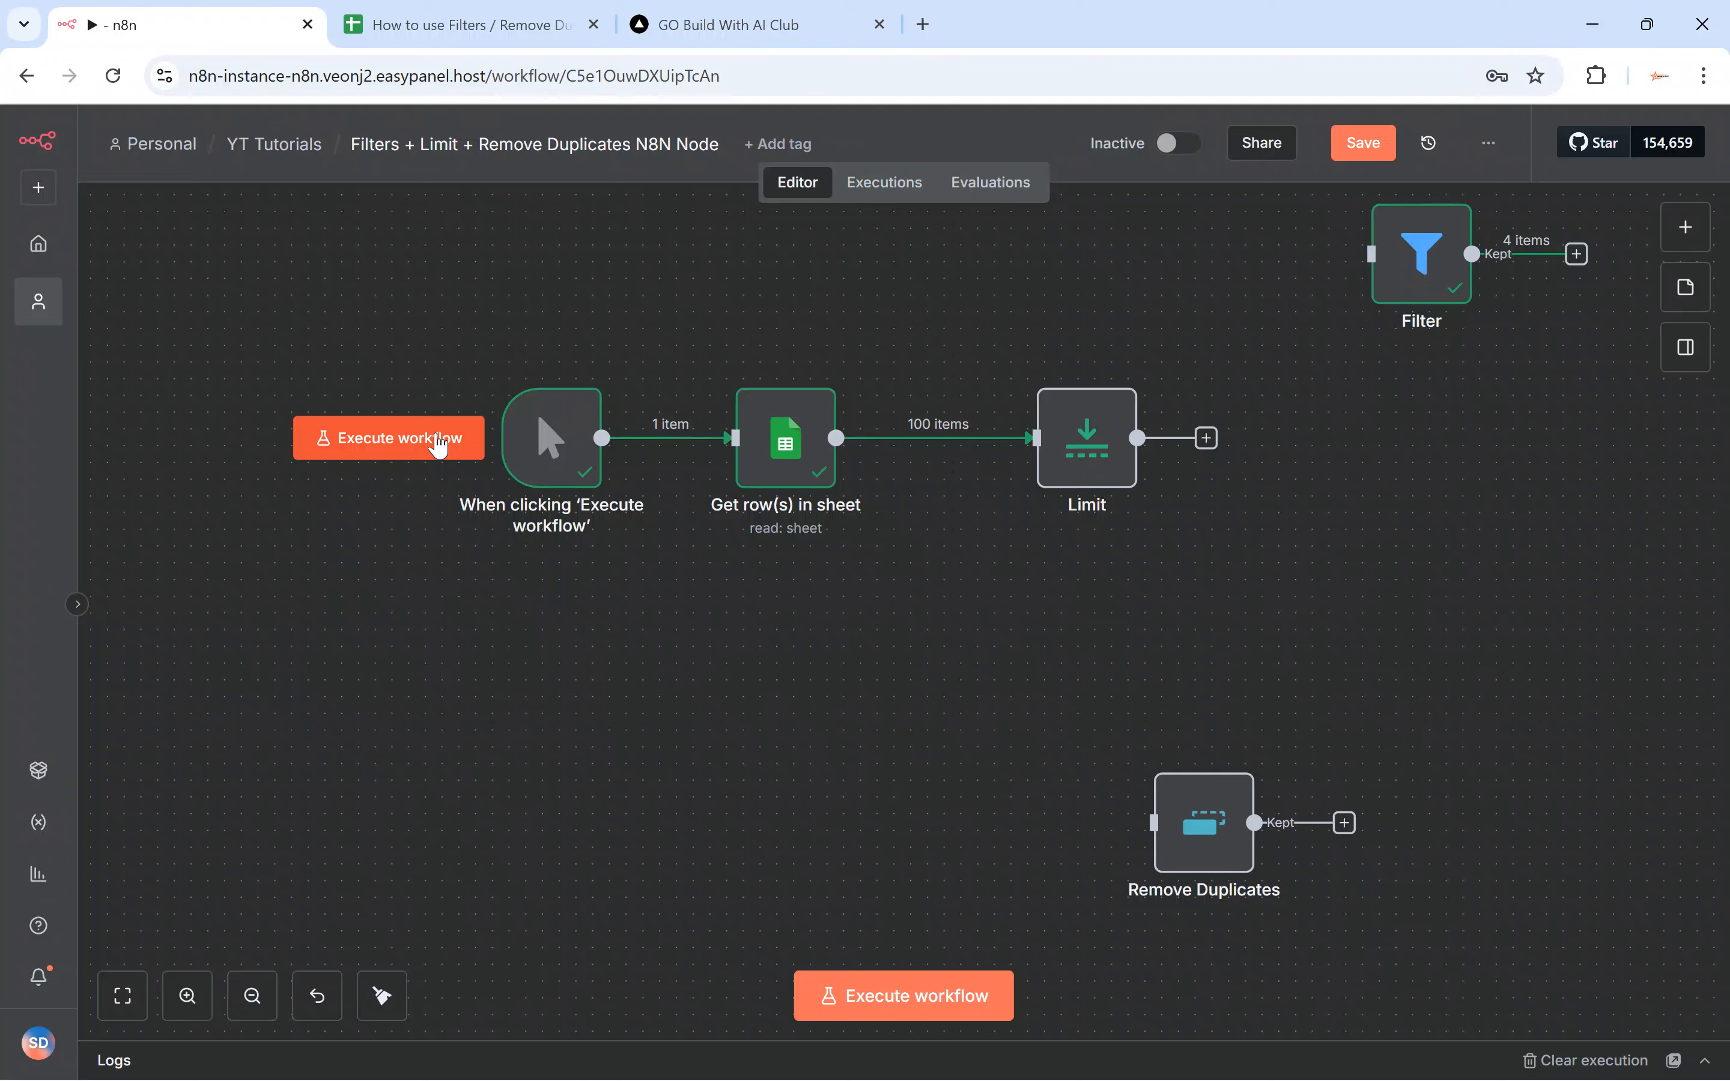
mouse_move(731, 378)
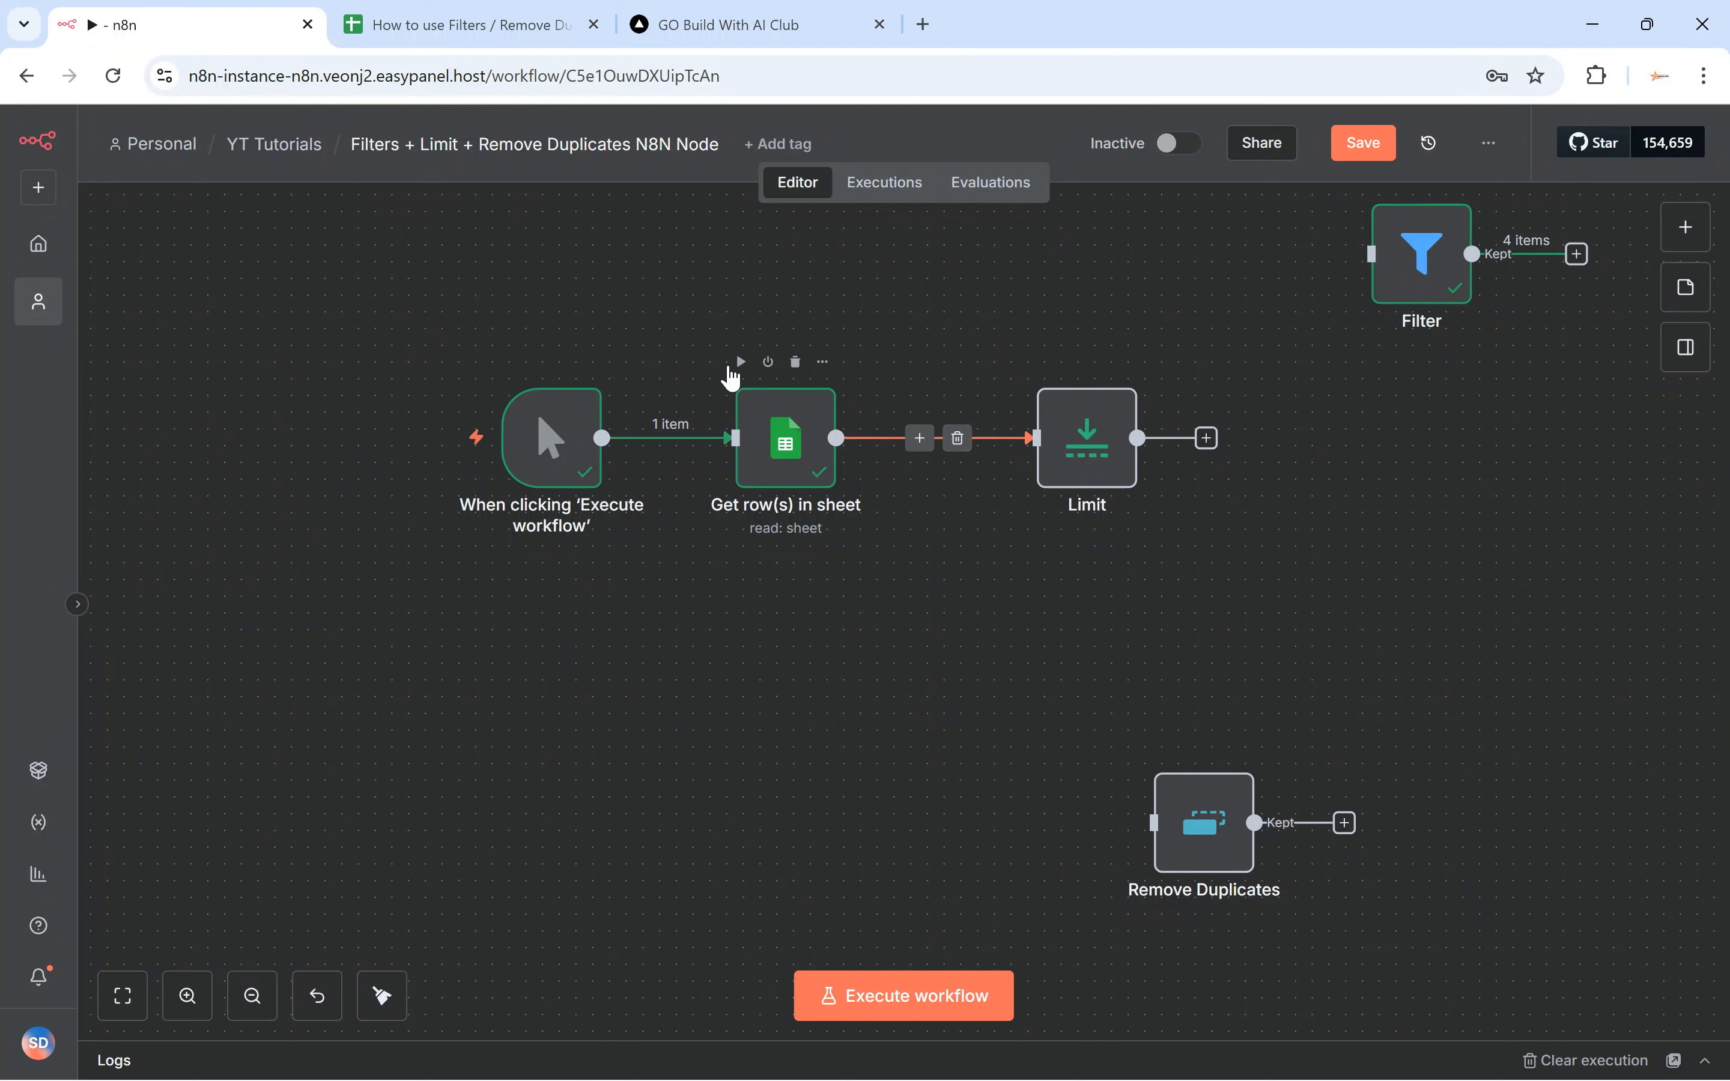
left_click_drag(680, 313, 881, 629)
Configure the Limit node to keep Last Items with Max Items set to 5, and execute the step
left_click(1090, 440)
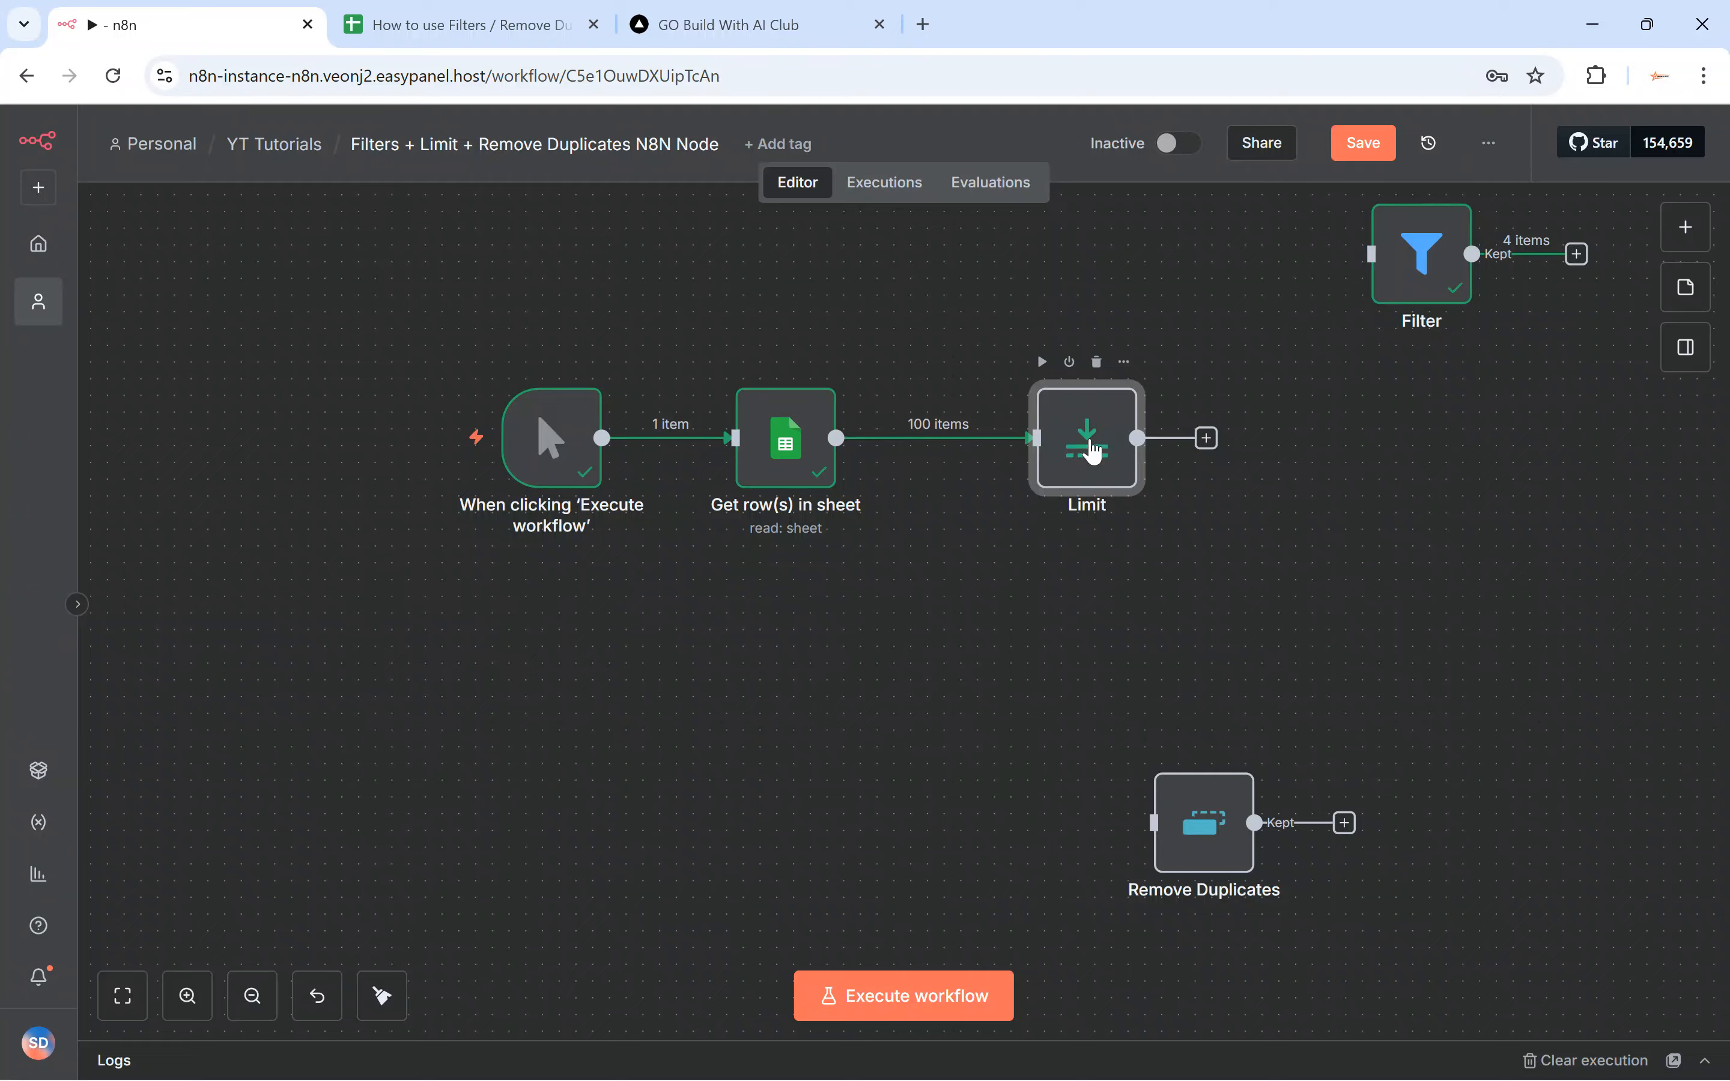
double_click(1091, 447)
left_click(798, 399)
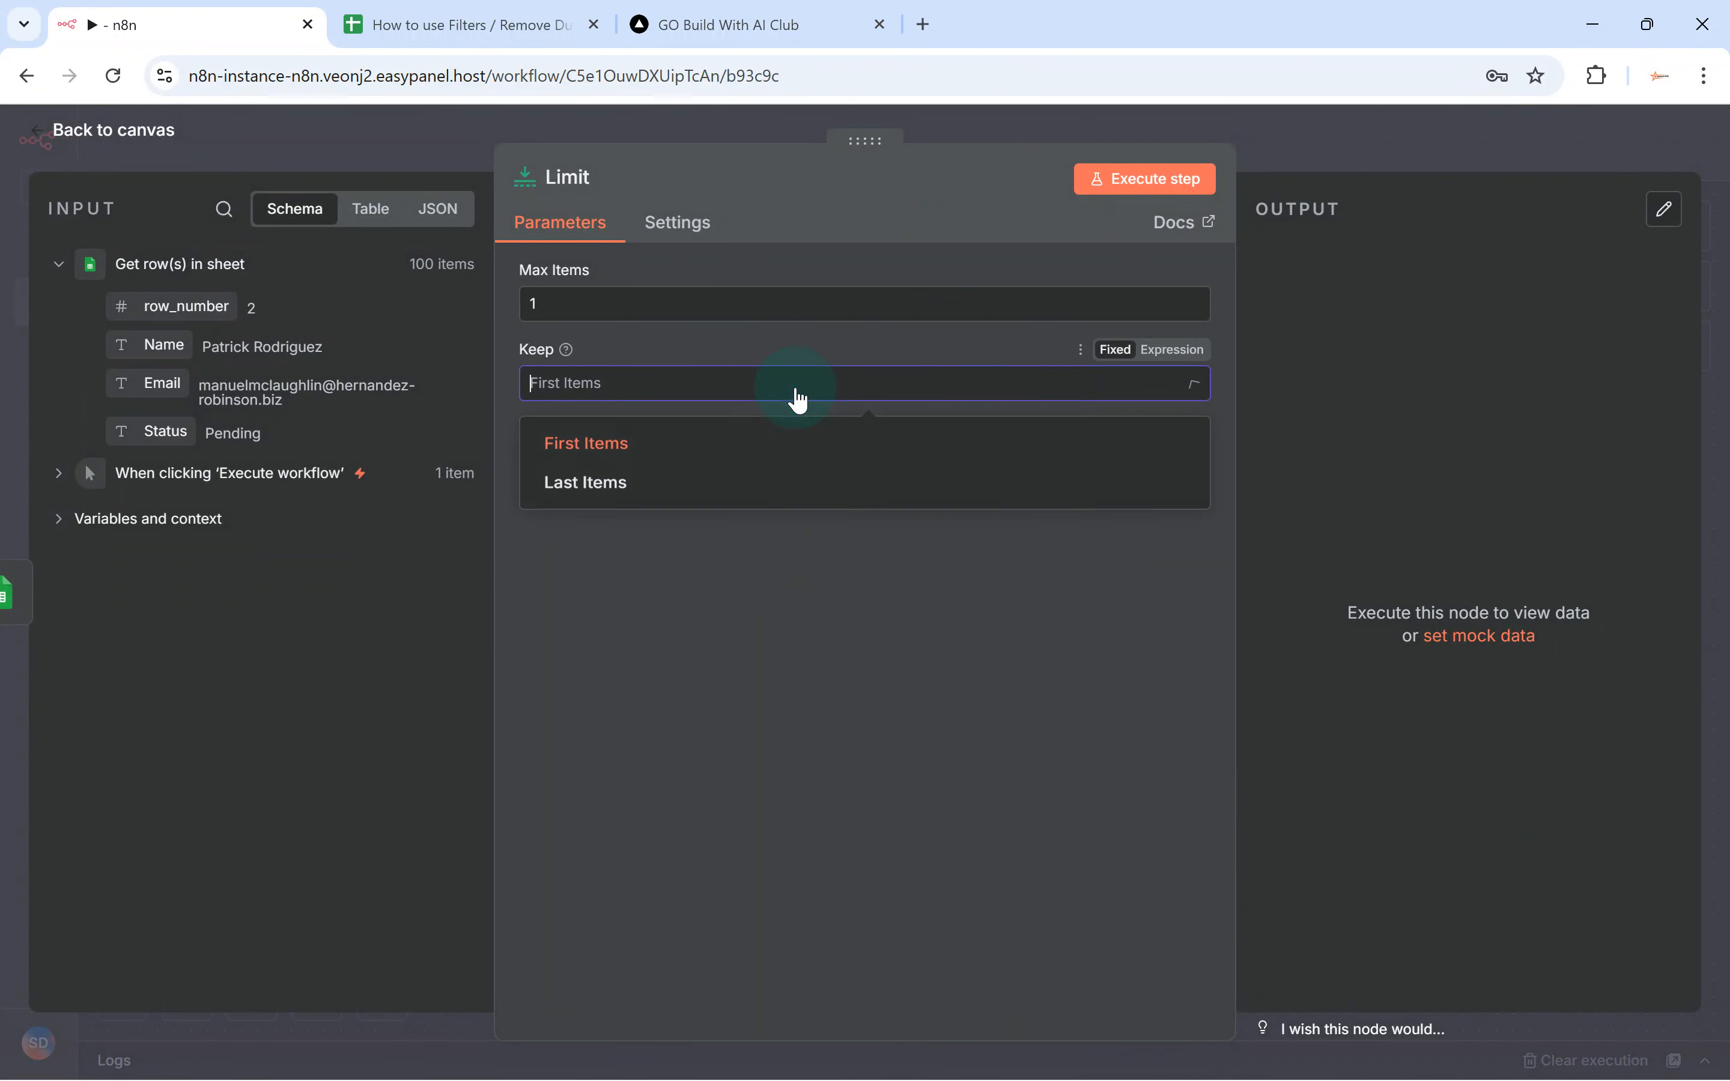
left_click(714, 487)
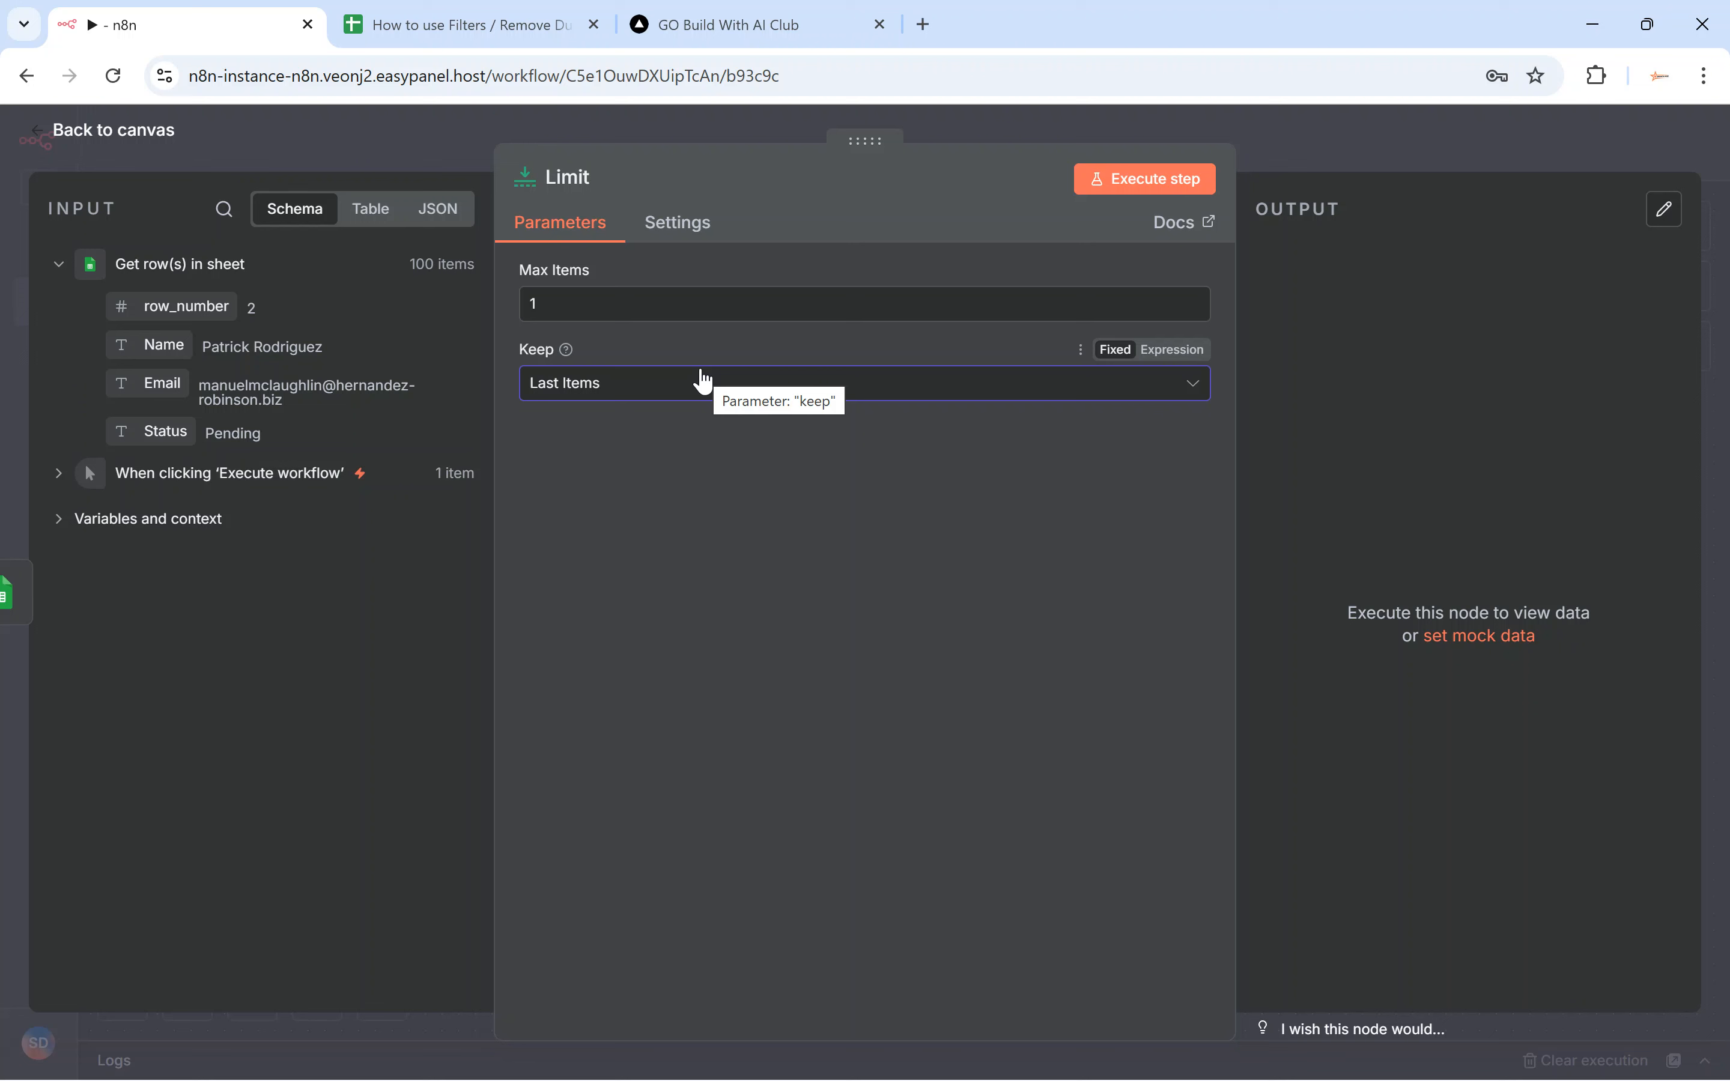
left_click(661, 293)
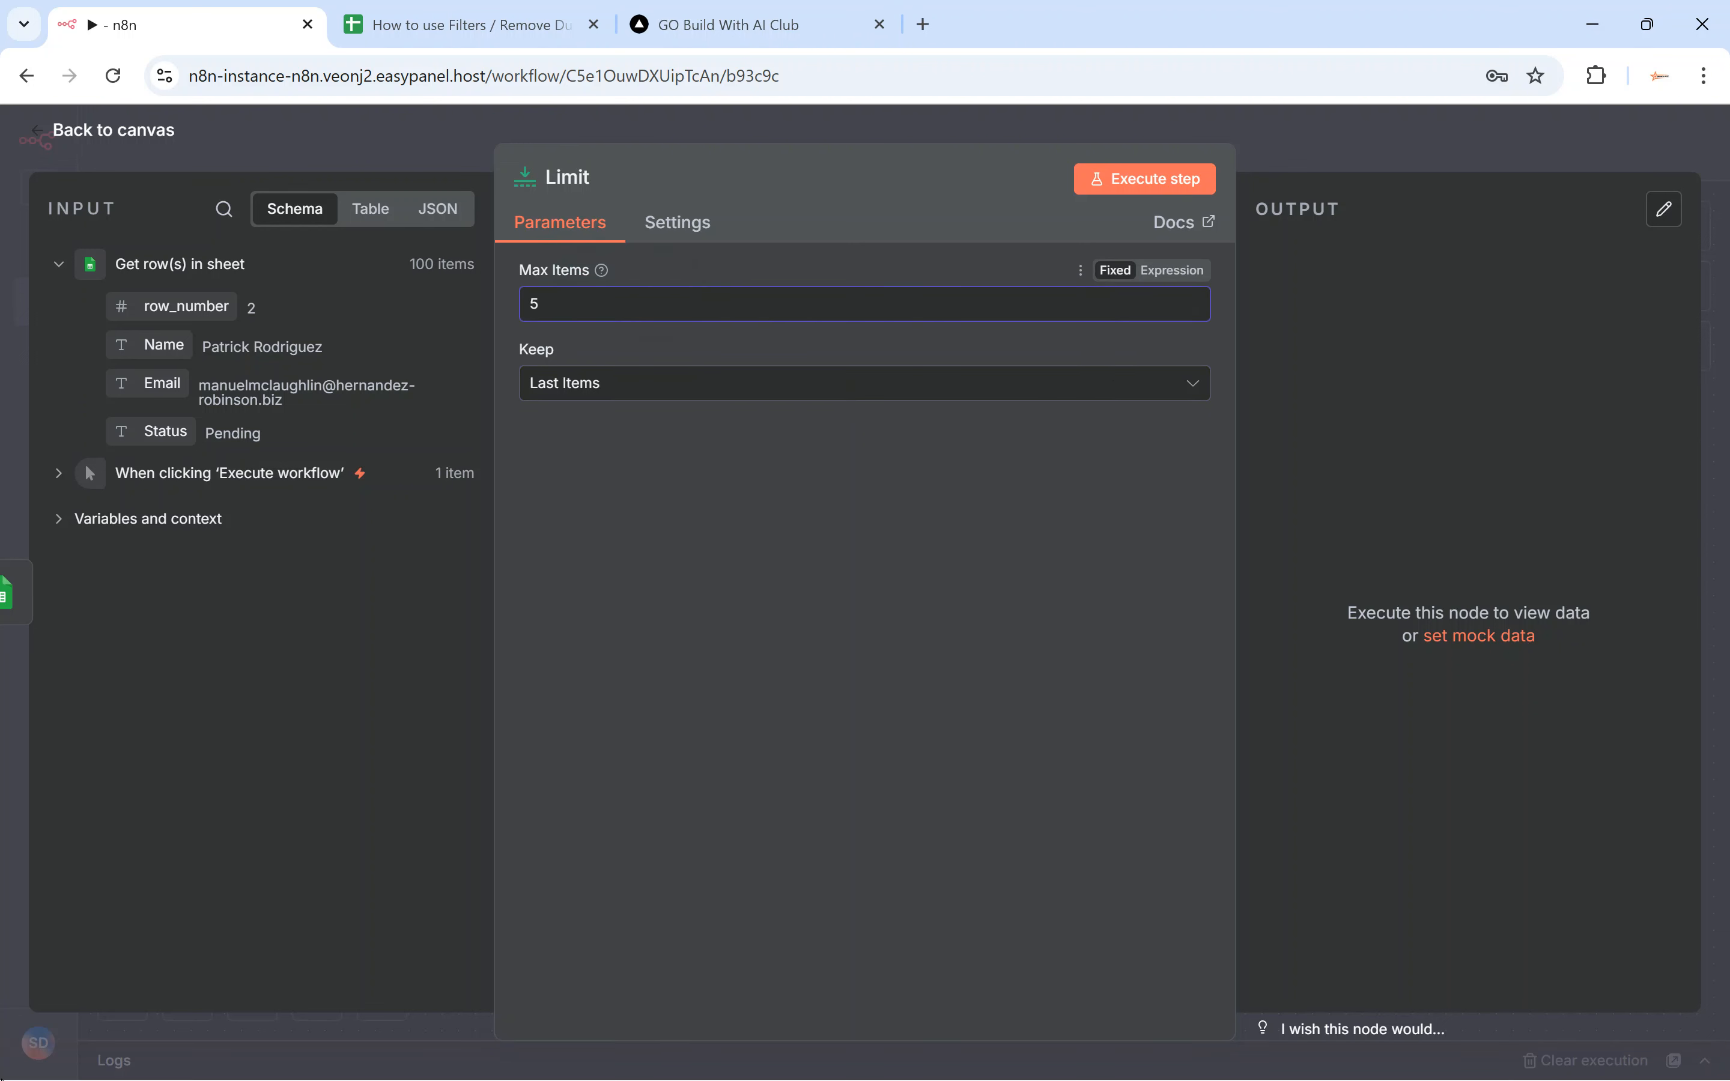
left_click(1126, 175)
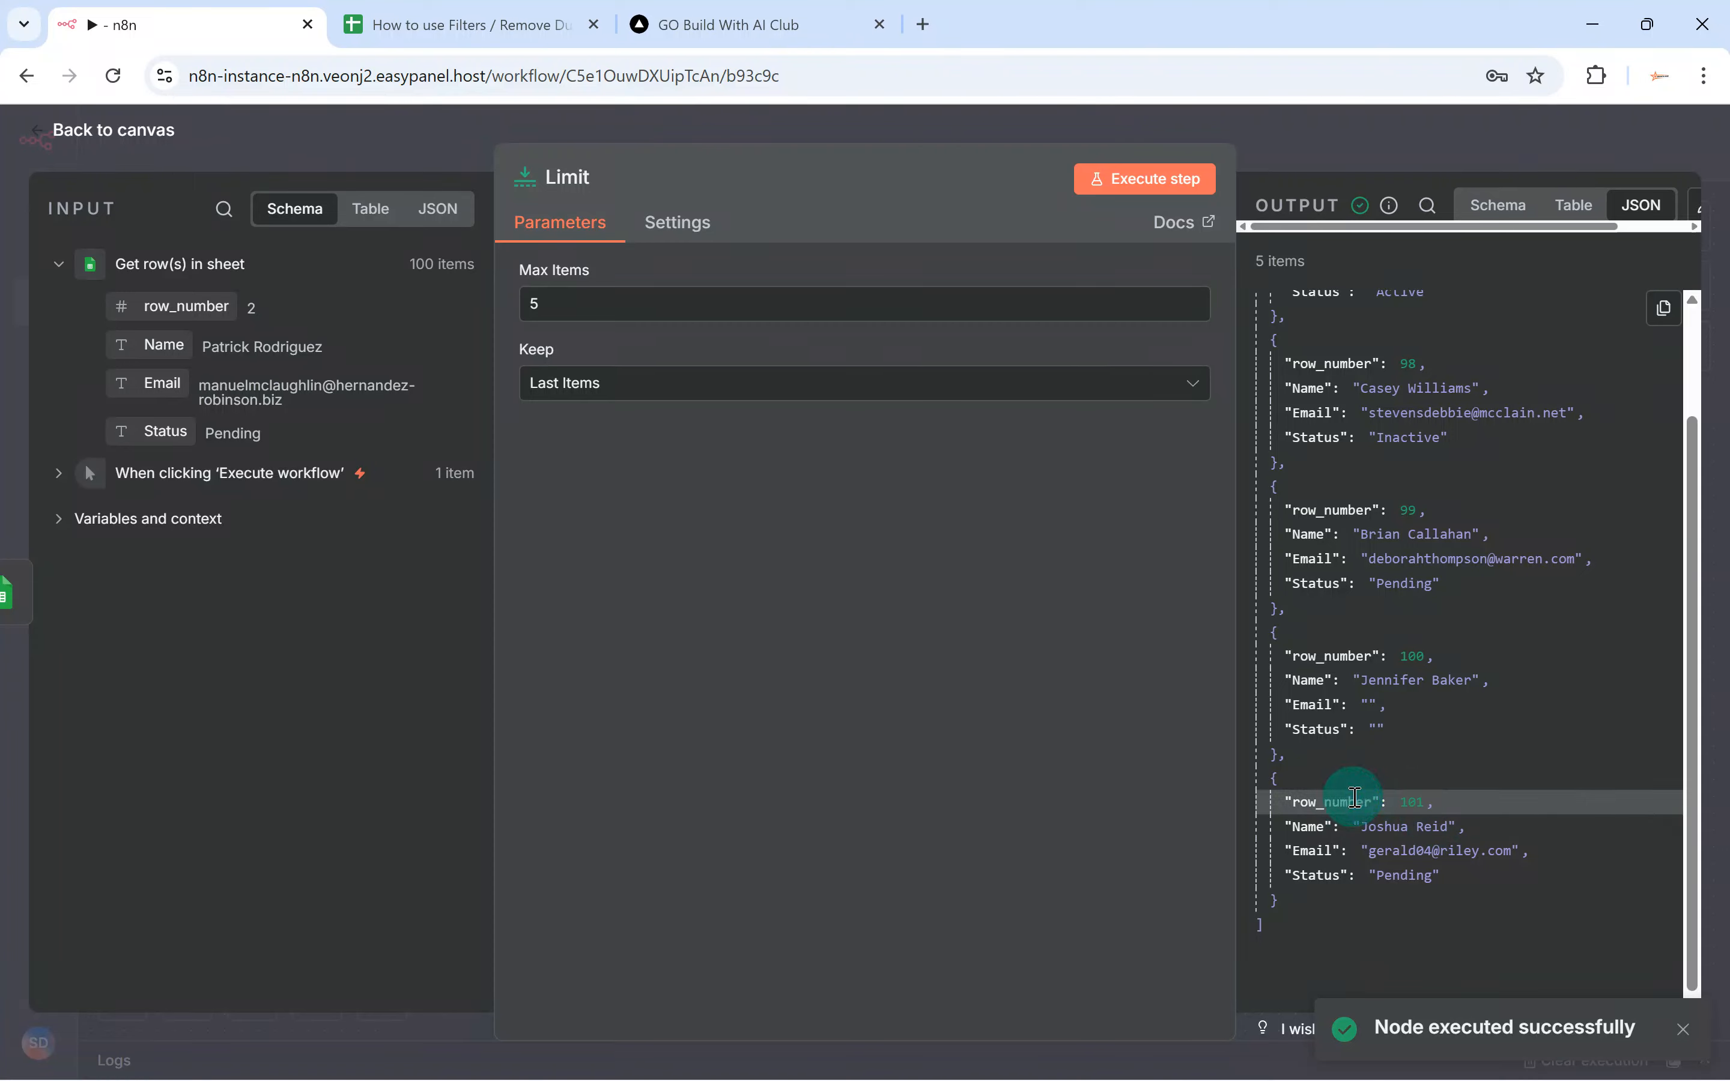
Switch to the Google Sheets source spreadsheet and check its last five data rows against the Limit node's output
left_click(472, 24)
scroll(293, 698, "down", 10)
scroll(268, 702, "down", 9)
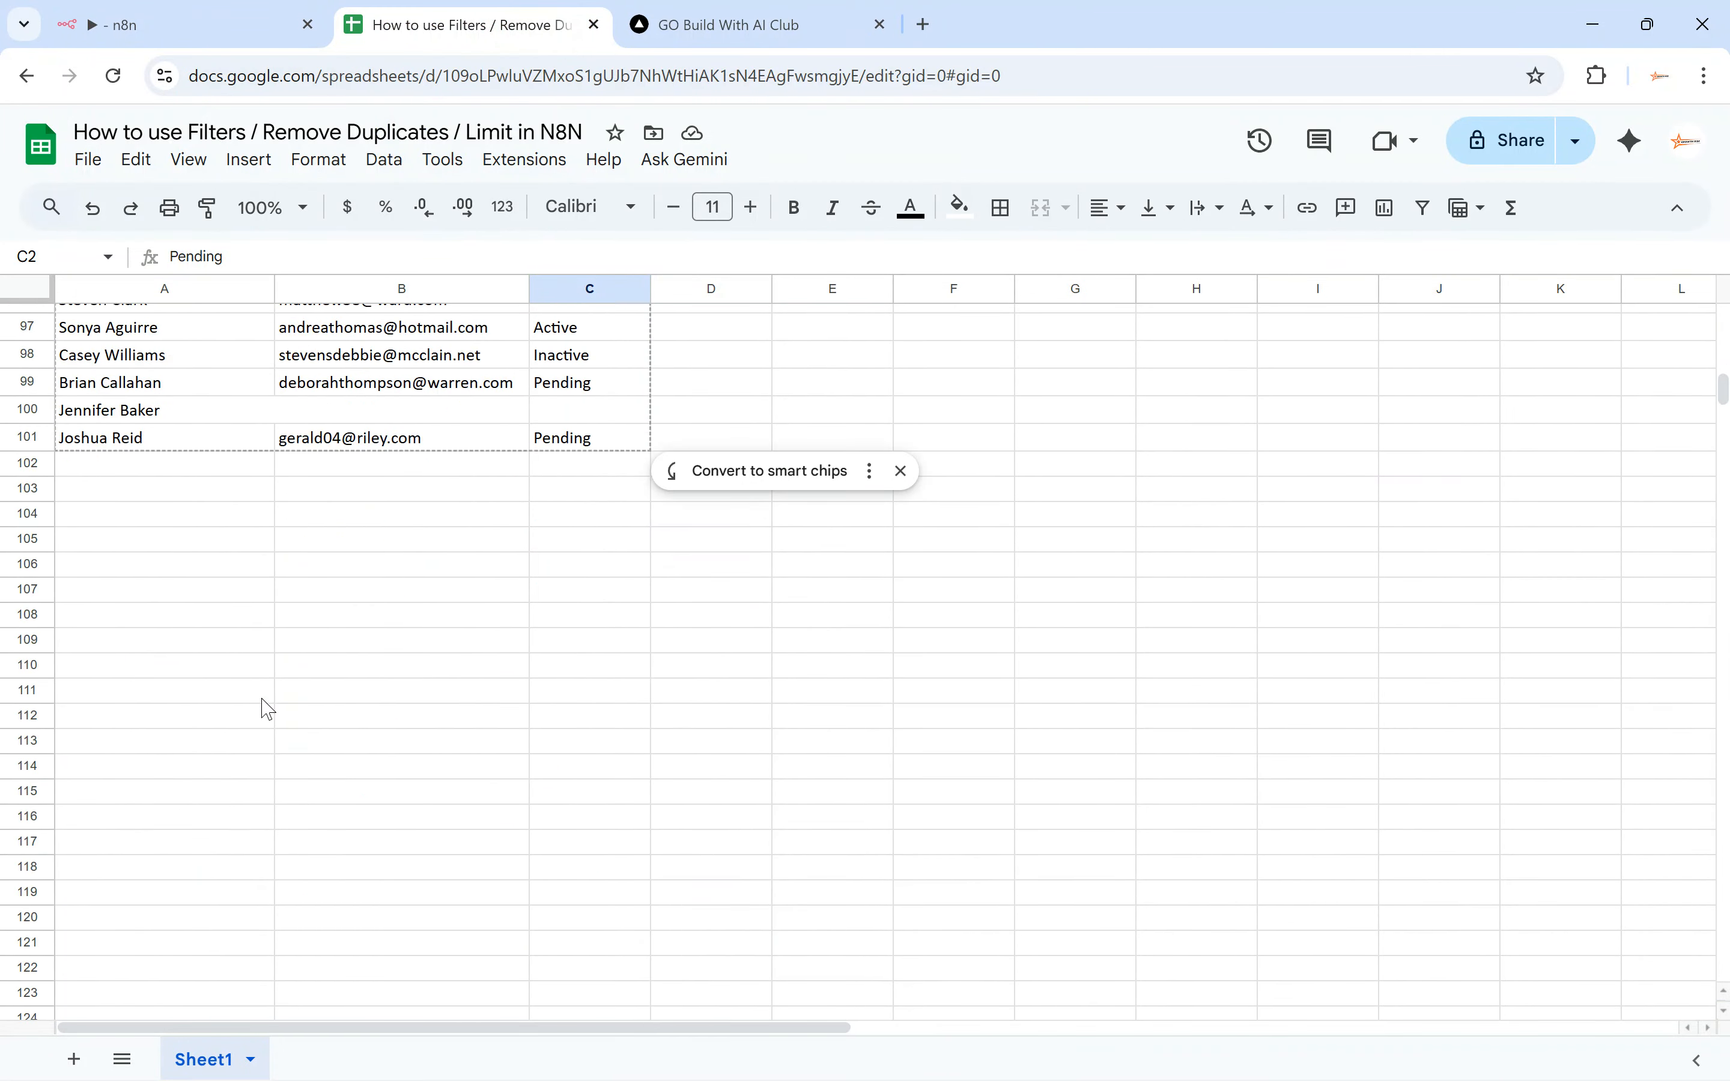
Go through the names in the last rows of the source sheet, one by one down to row 101
scroll(268, 705, "up", 2)
left_click(78, 698)
key("Down")
key("Down")
key("Down")
key("Down")
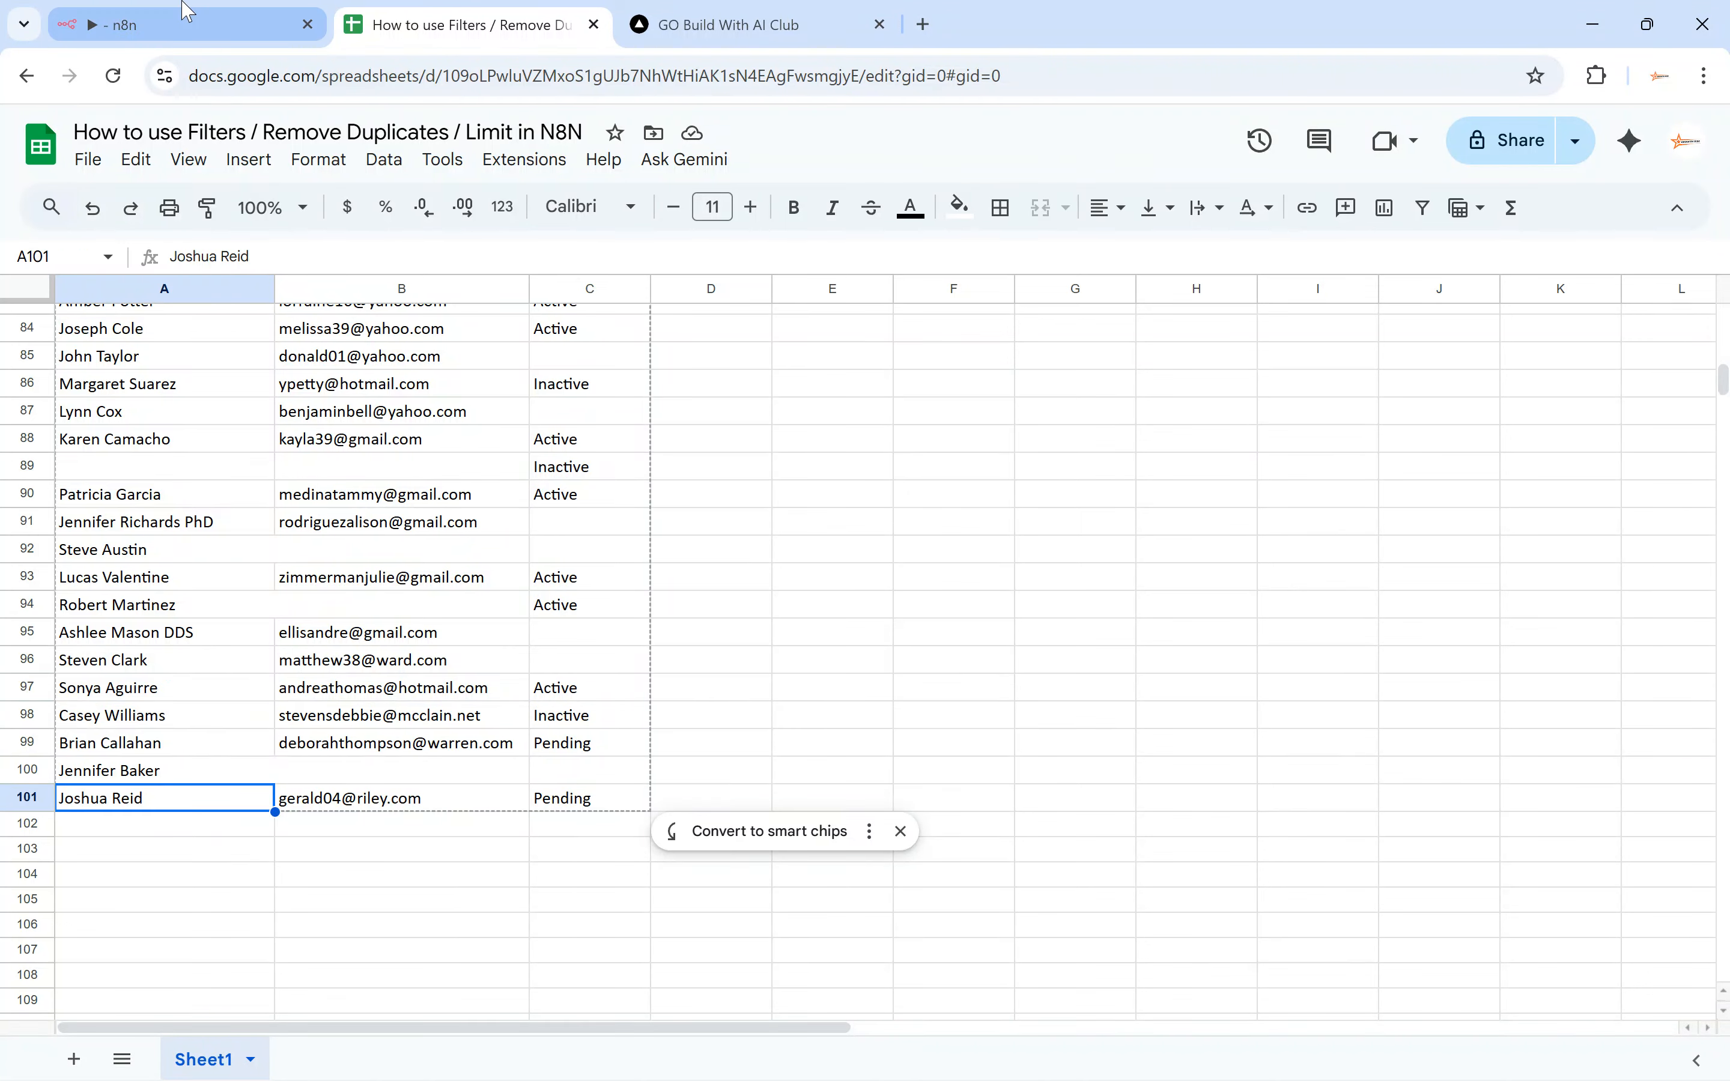
Return to n8n, set the Limit node to keep First Items, and execute the step
left_click(179, 24)
left_click(600, 321)
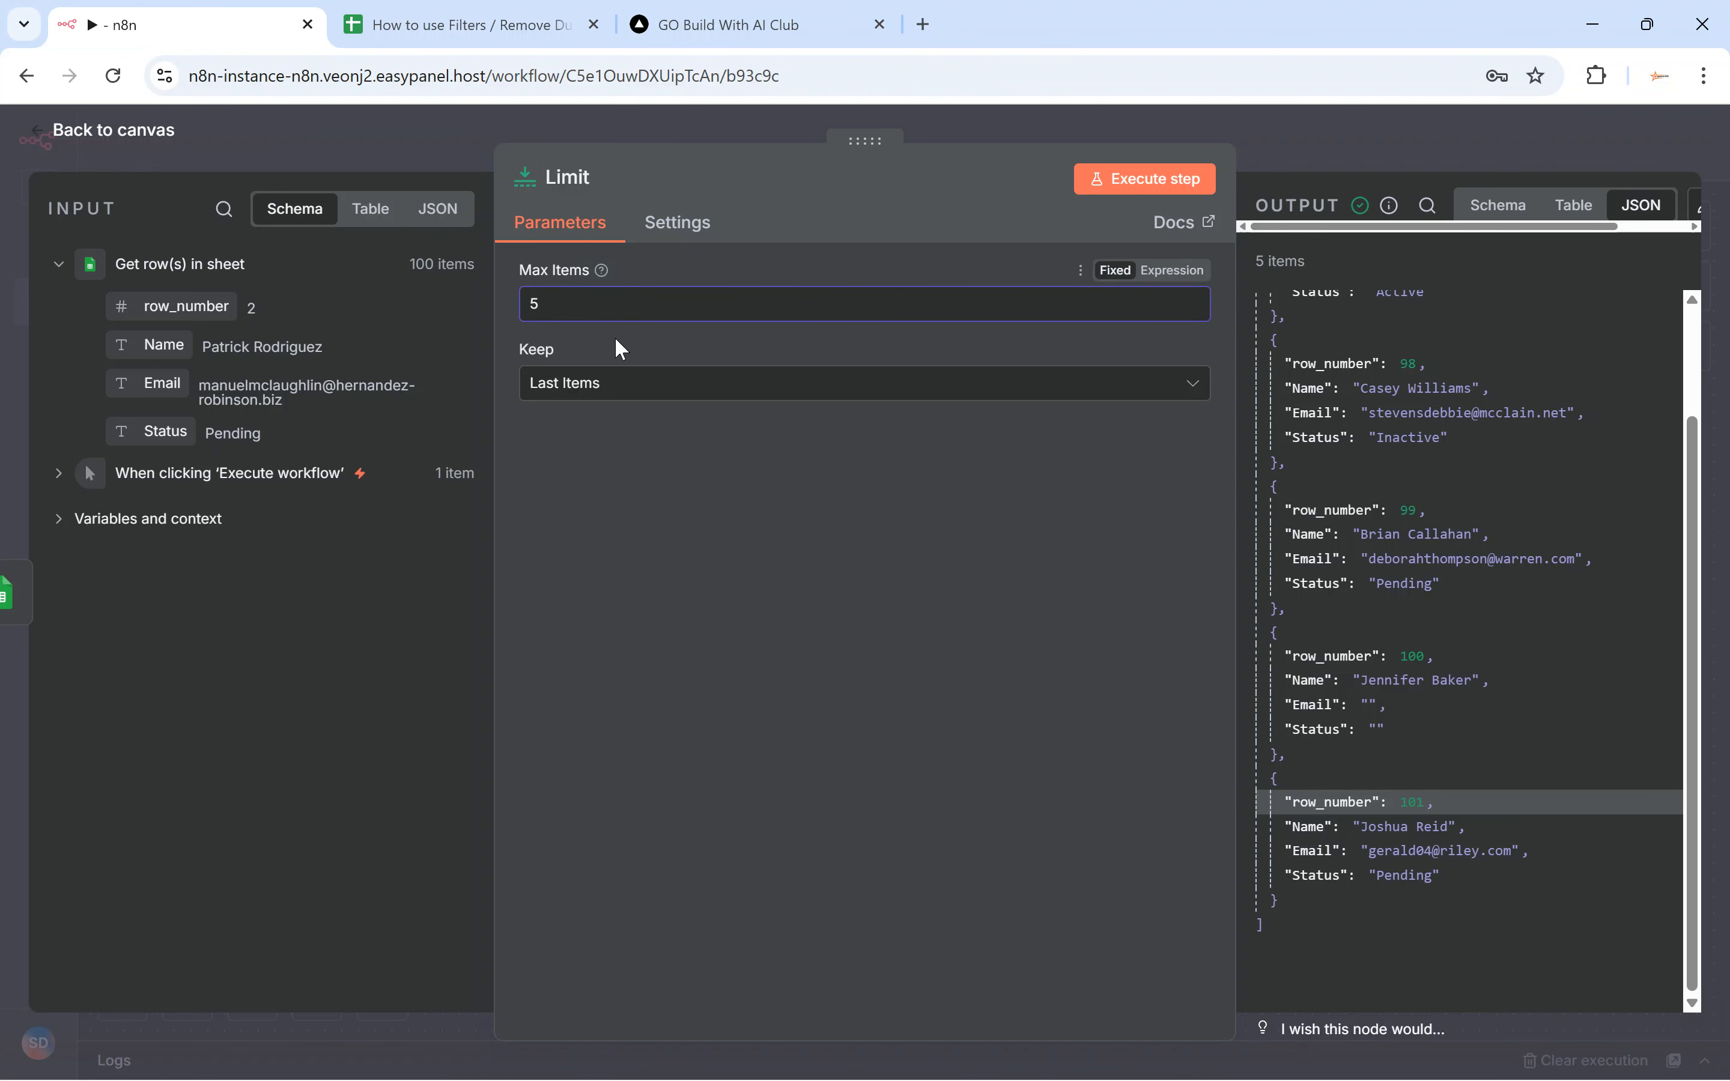
left_click(609, 385)
left_click(607, 446)
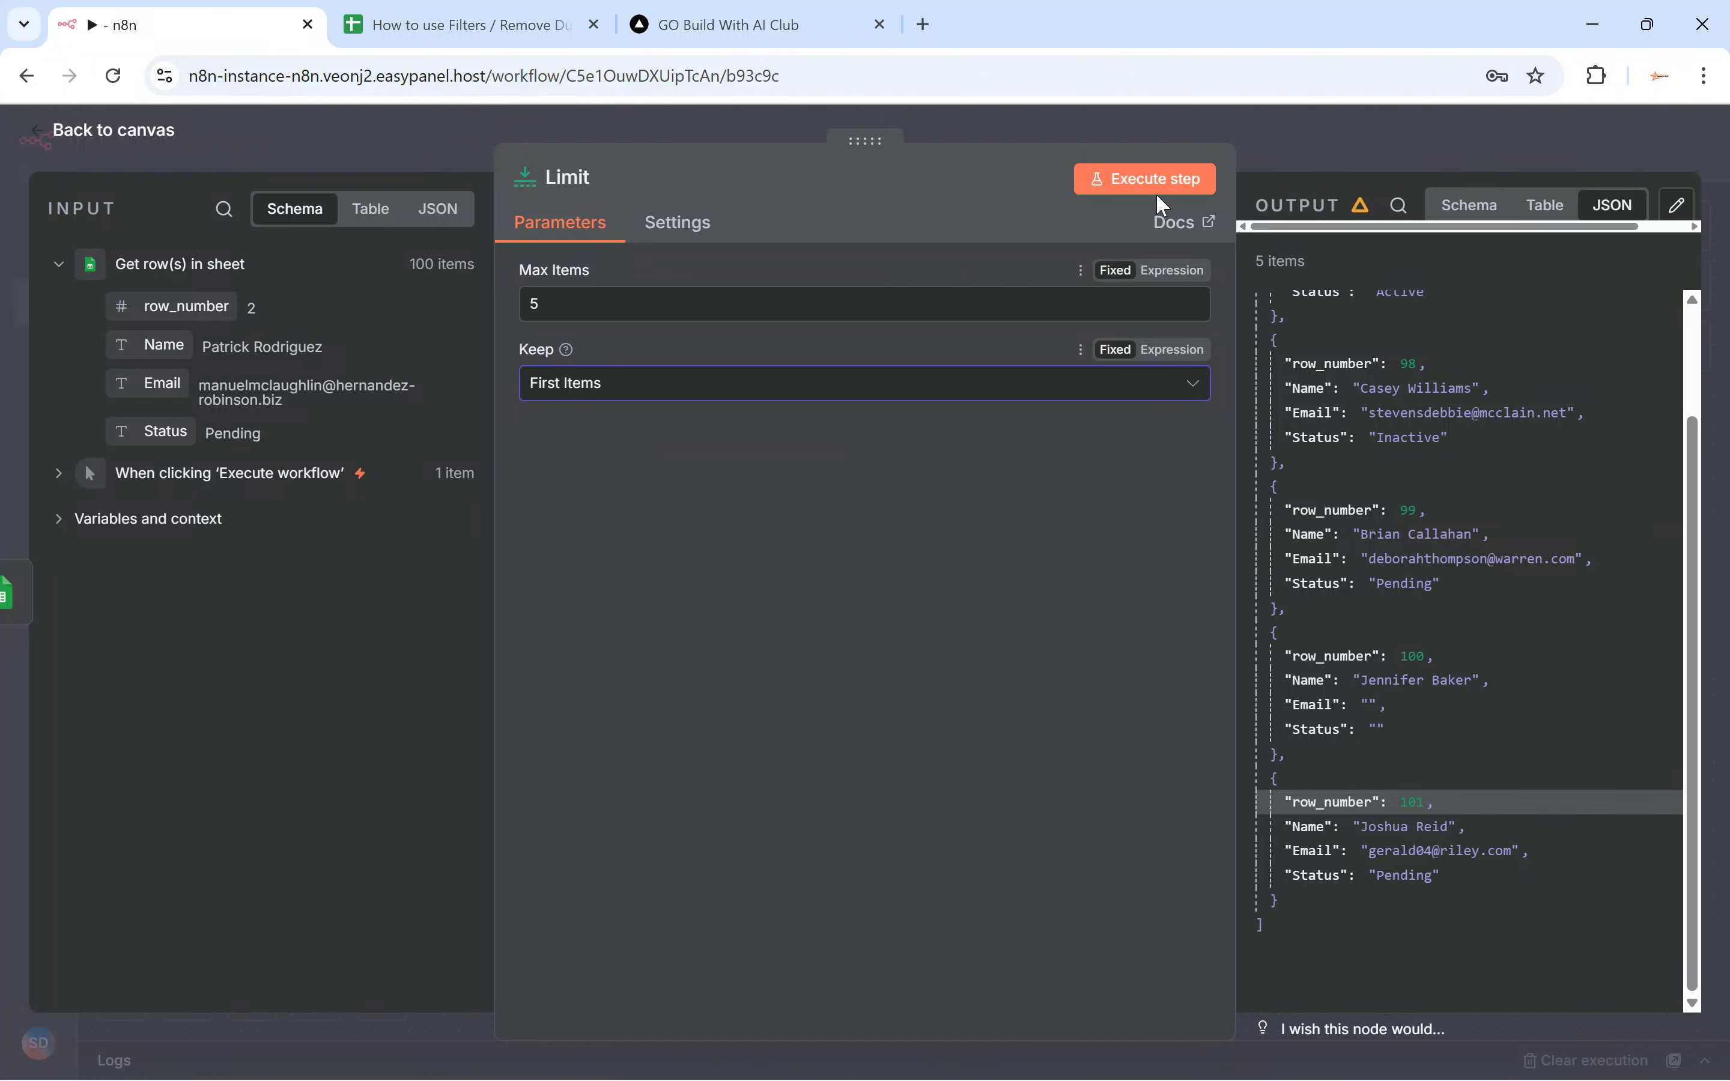
left_click(1145, 179)
Check the first data rows of the Google Sheets source against the Limit node's output in n8n
left_click(458, 24)
scroll(264, 527, "up", 18)
left_click(193, 373)
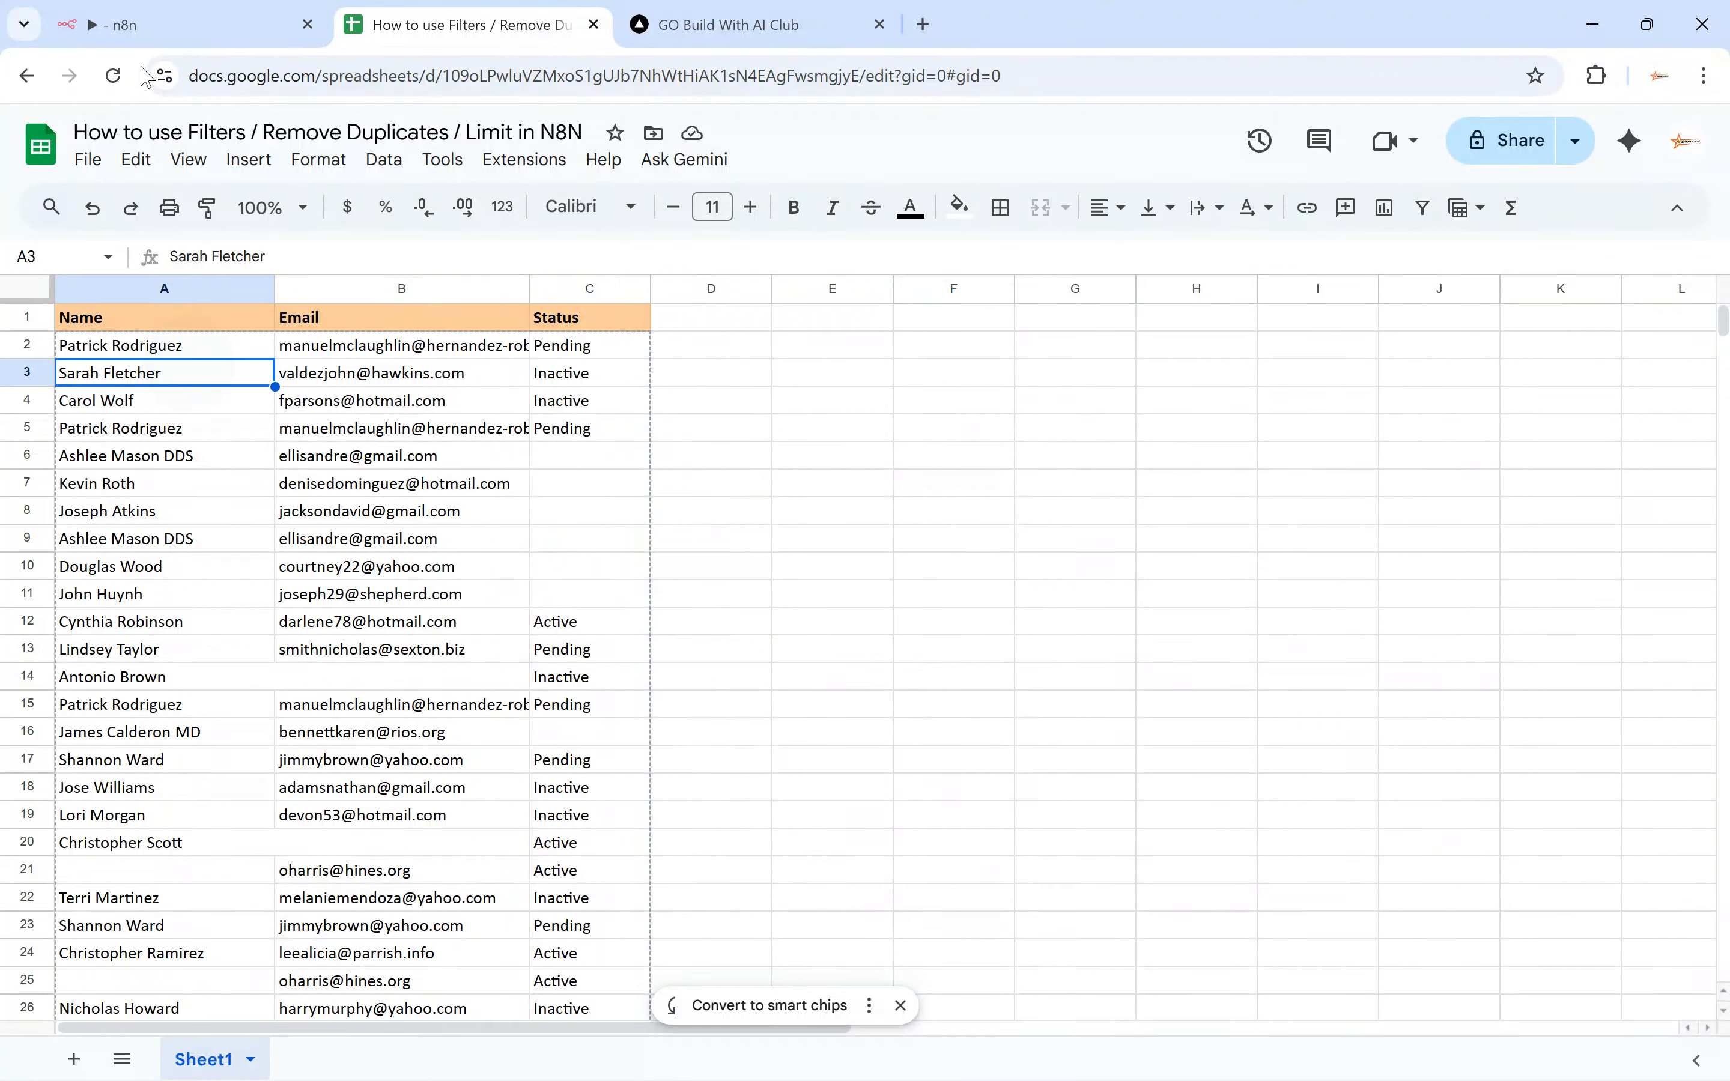
left_click(154, 26)
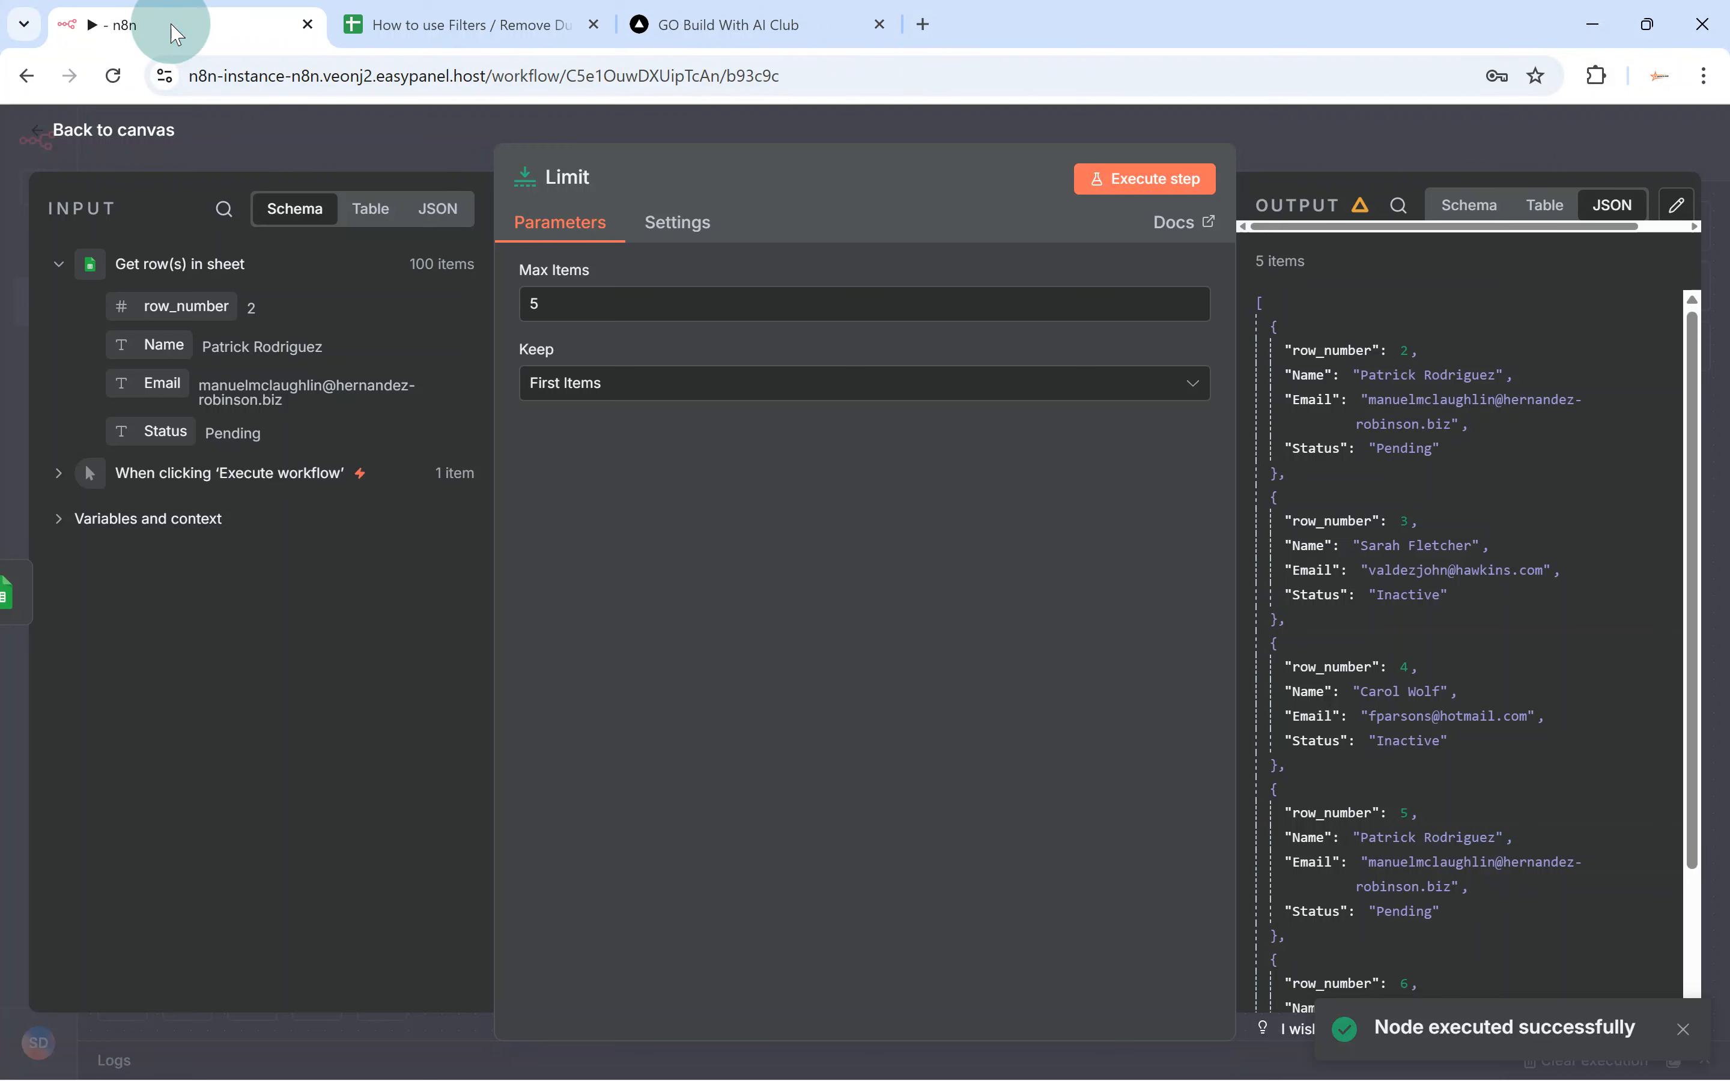
Delete the Limit node's connection from Get row(s) in sheet and swap its place in the flow with the Remove Duplicates node
left_click(1034, 128)
left_click(1193, 369)
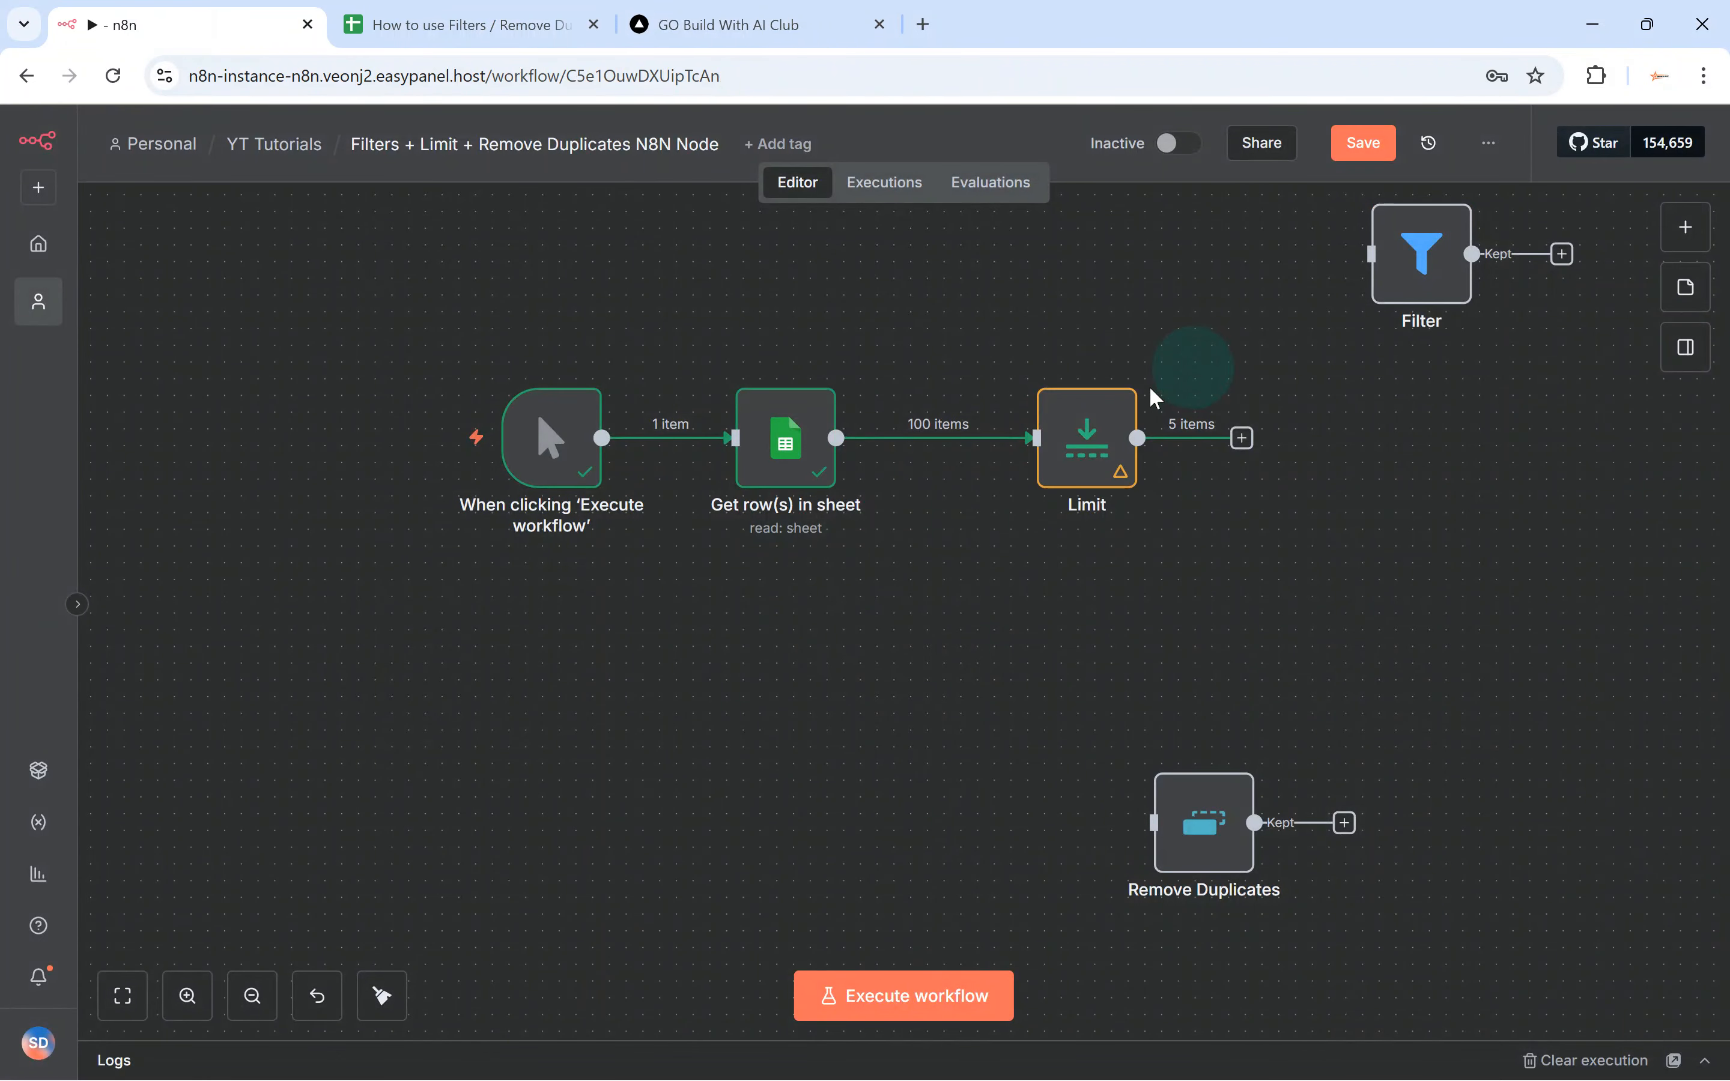
left_click(1079, 416)
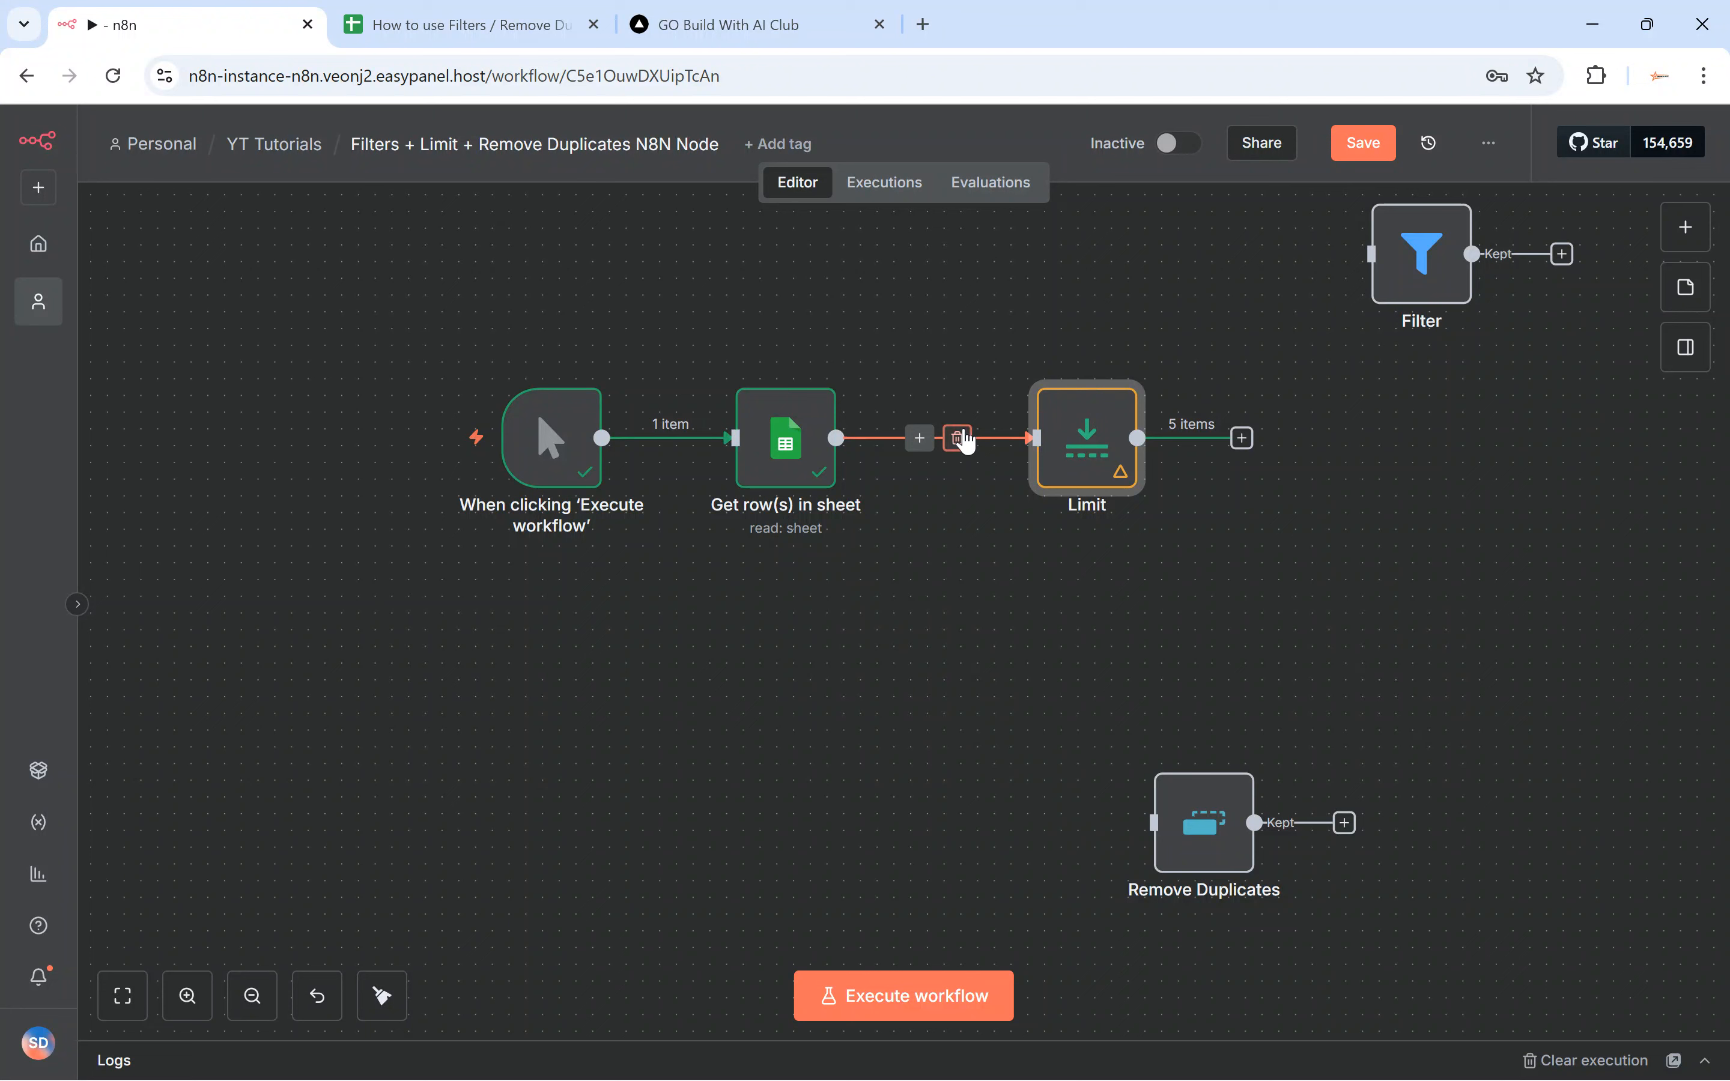
left_click(954, 436)
left_click_drag(1041, 434, 1375, 434)
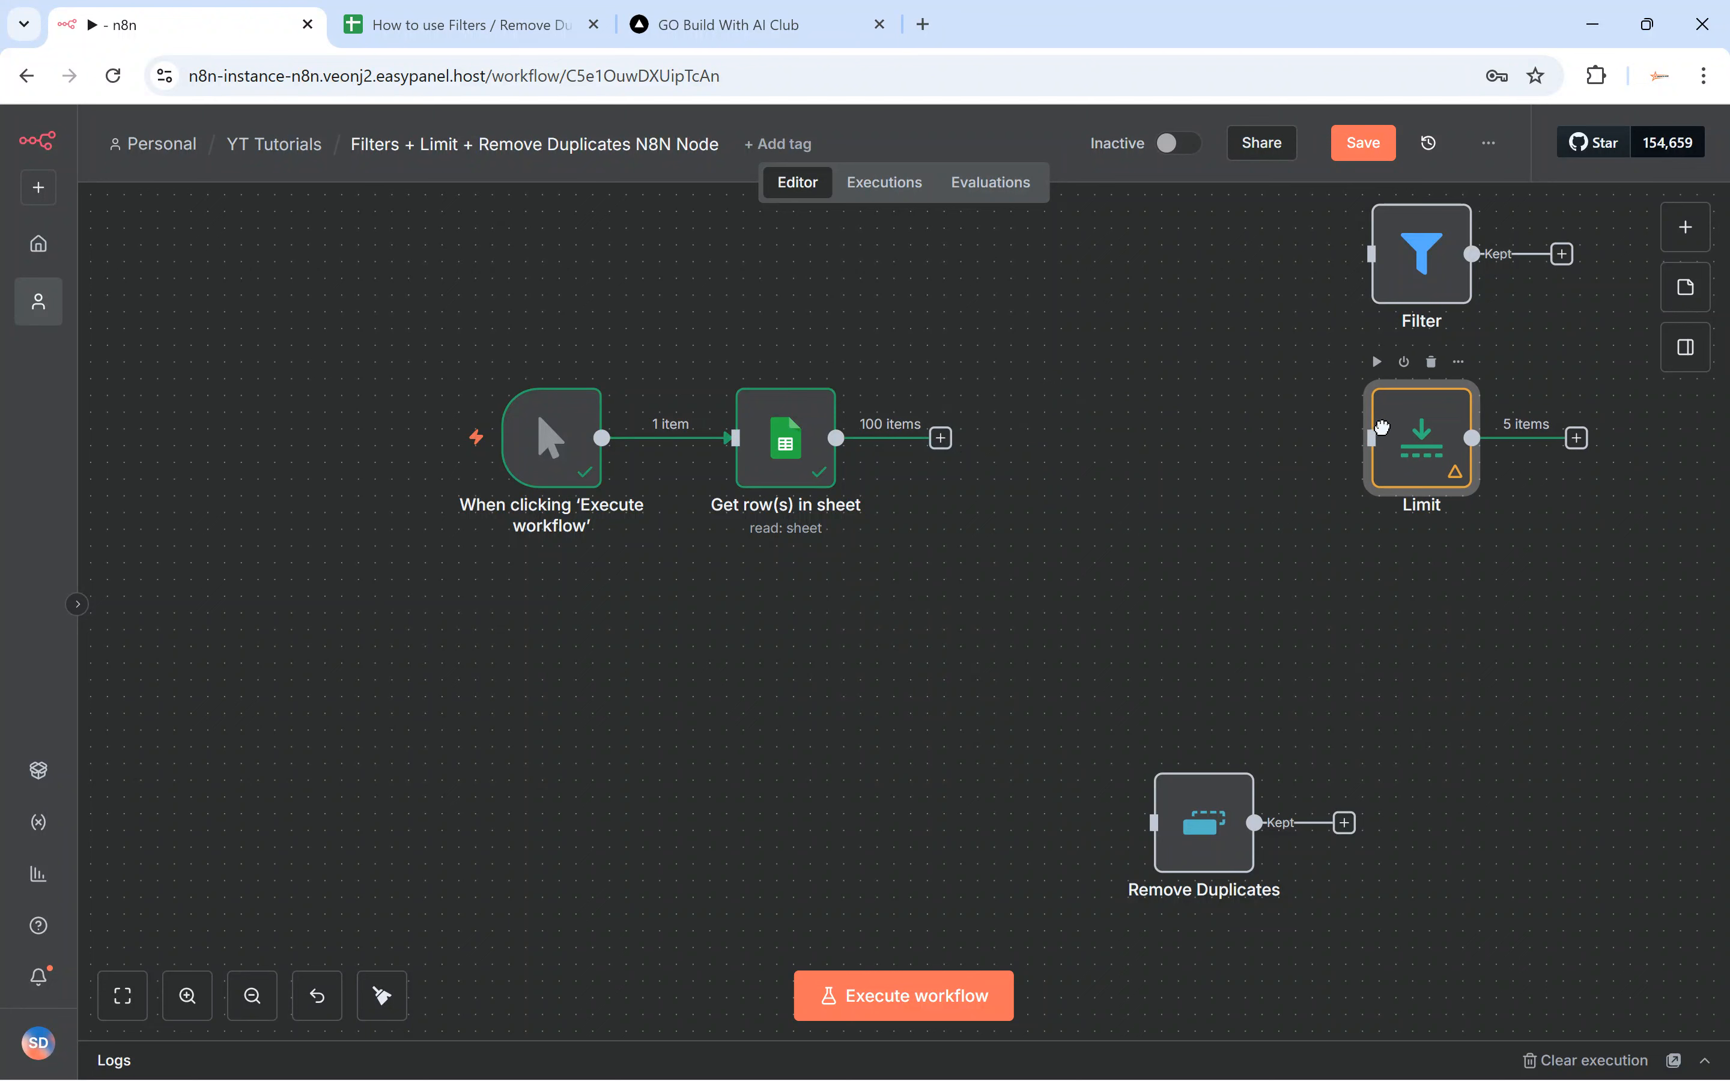
left_click(1222, 841)
left_click_drag(1223, 841, 1086, 445)
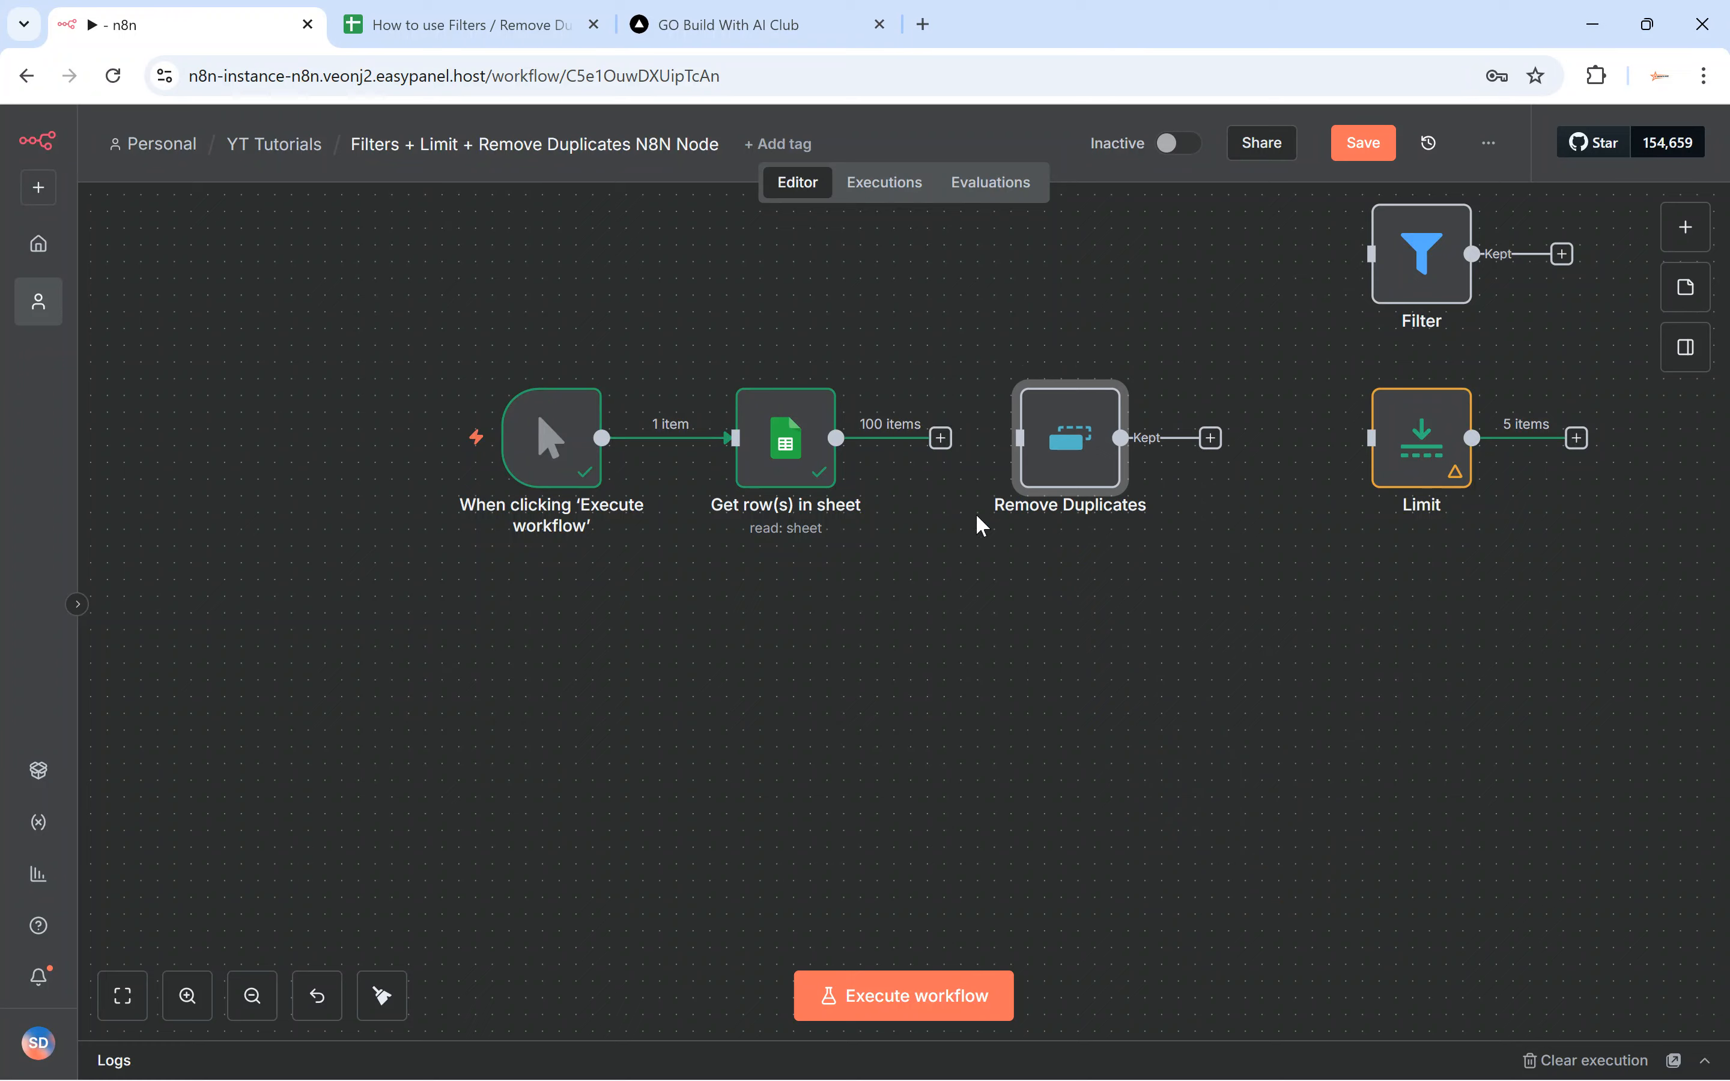
Switch to the Google Sheets source and look through the Name, Email and Status columns for repeated rows
left_click(493, 24)
left_click(194, 481)
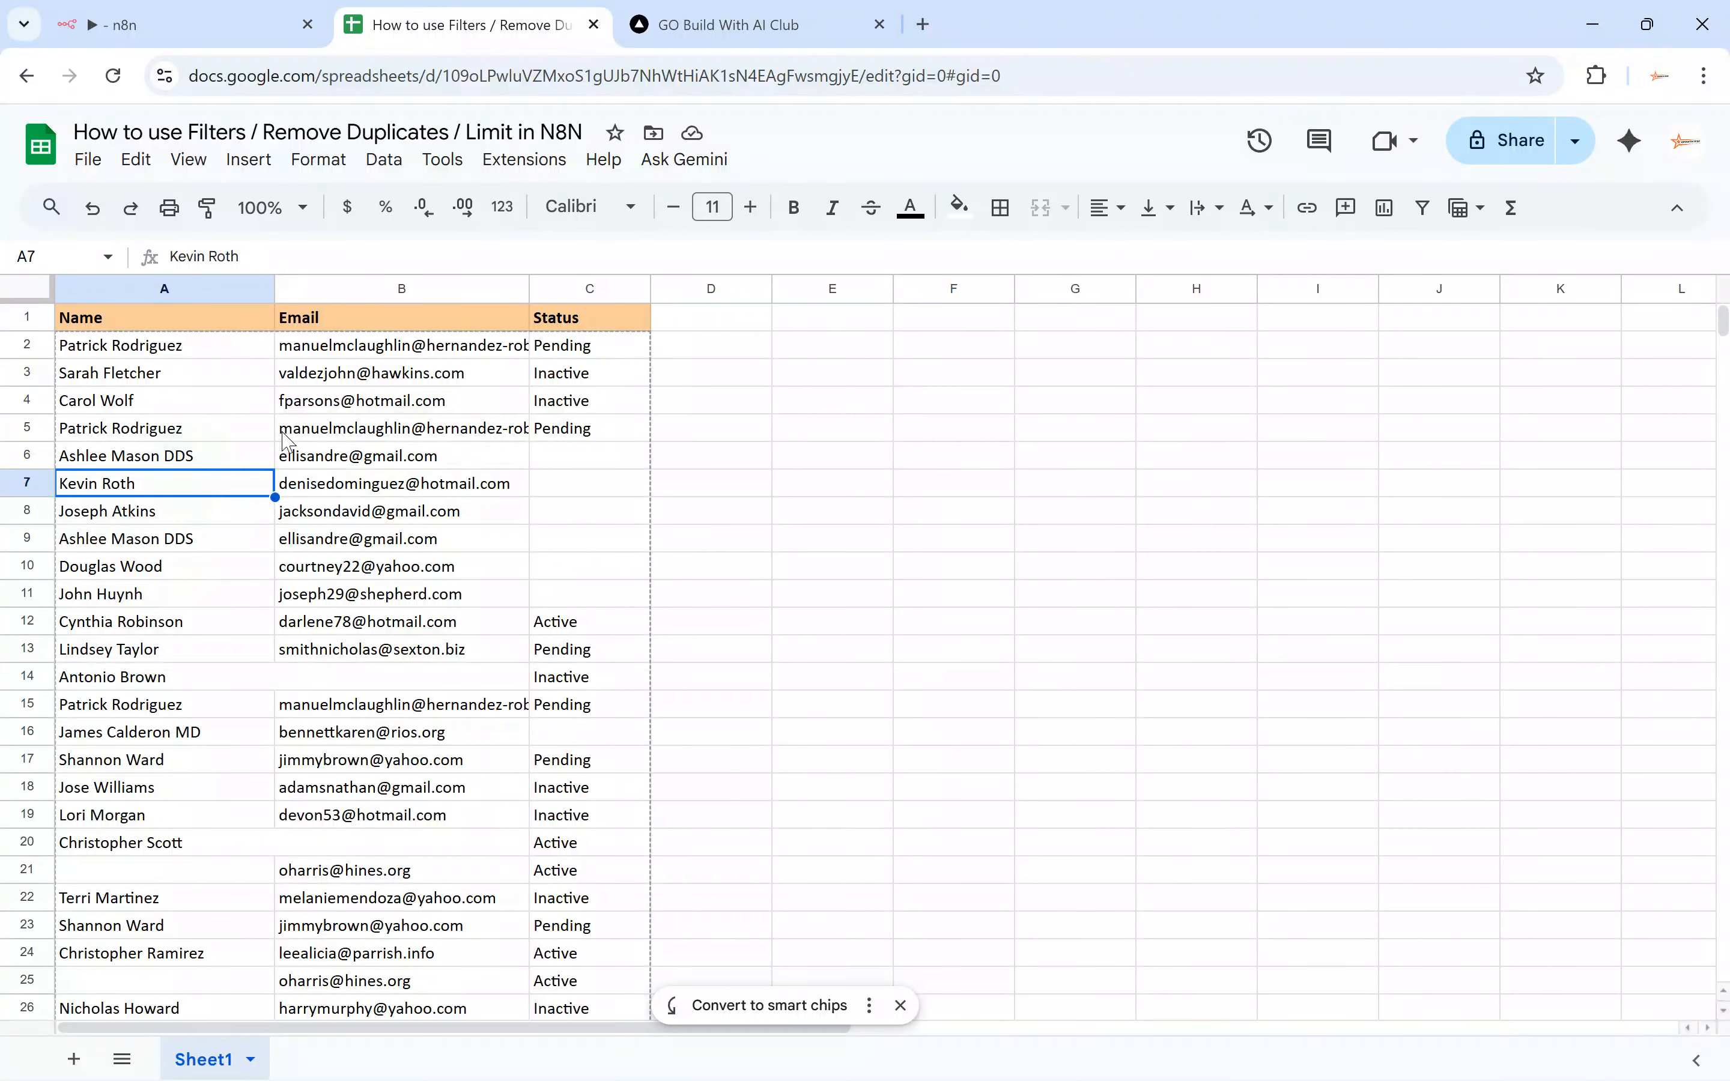
scroll(179, 465, "down", 8)
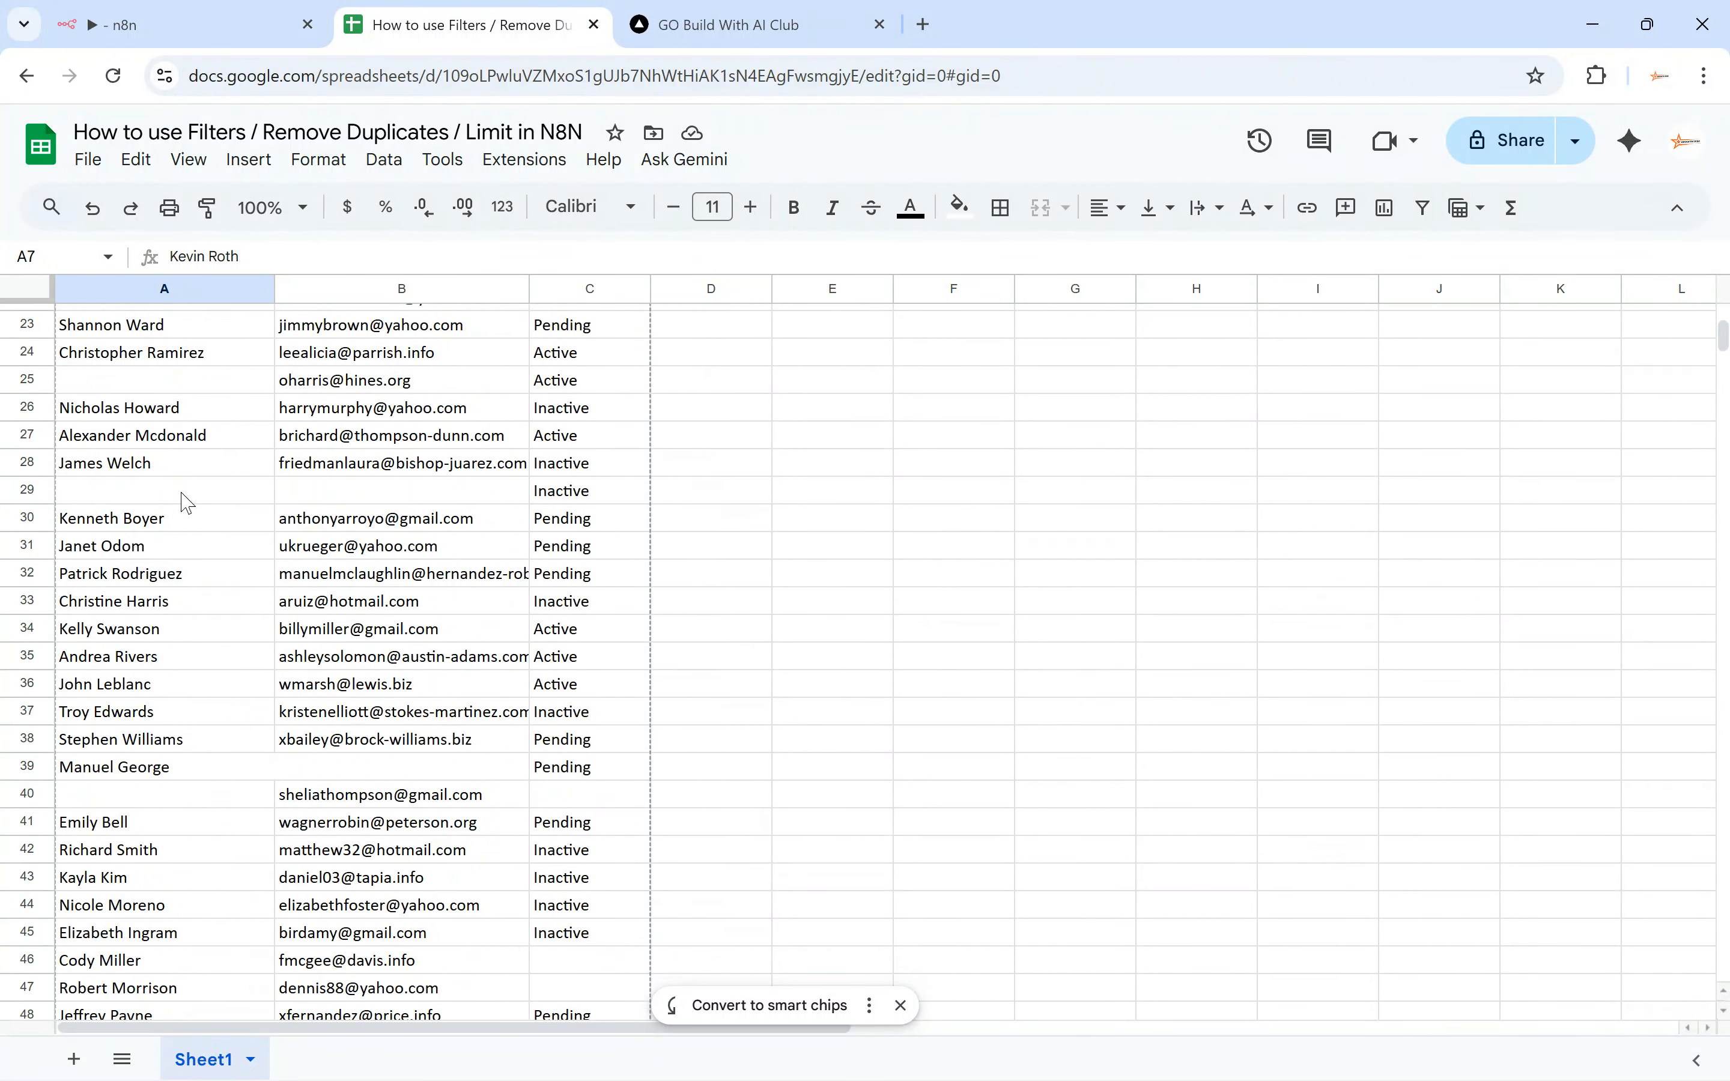
scroll(211, 530, "up", 8)
left_click(387, 402)
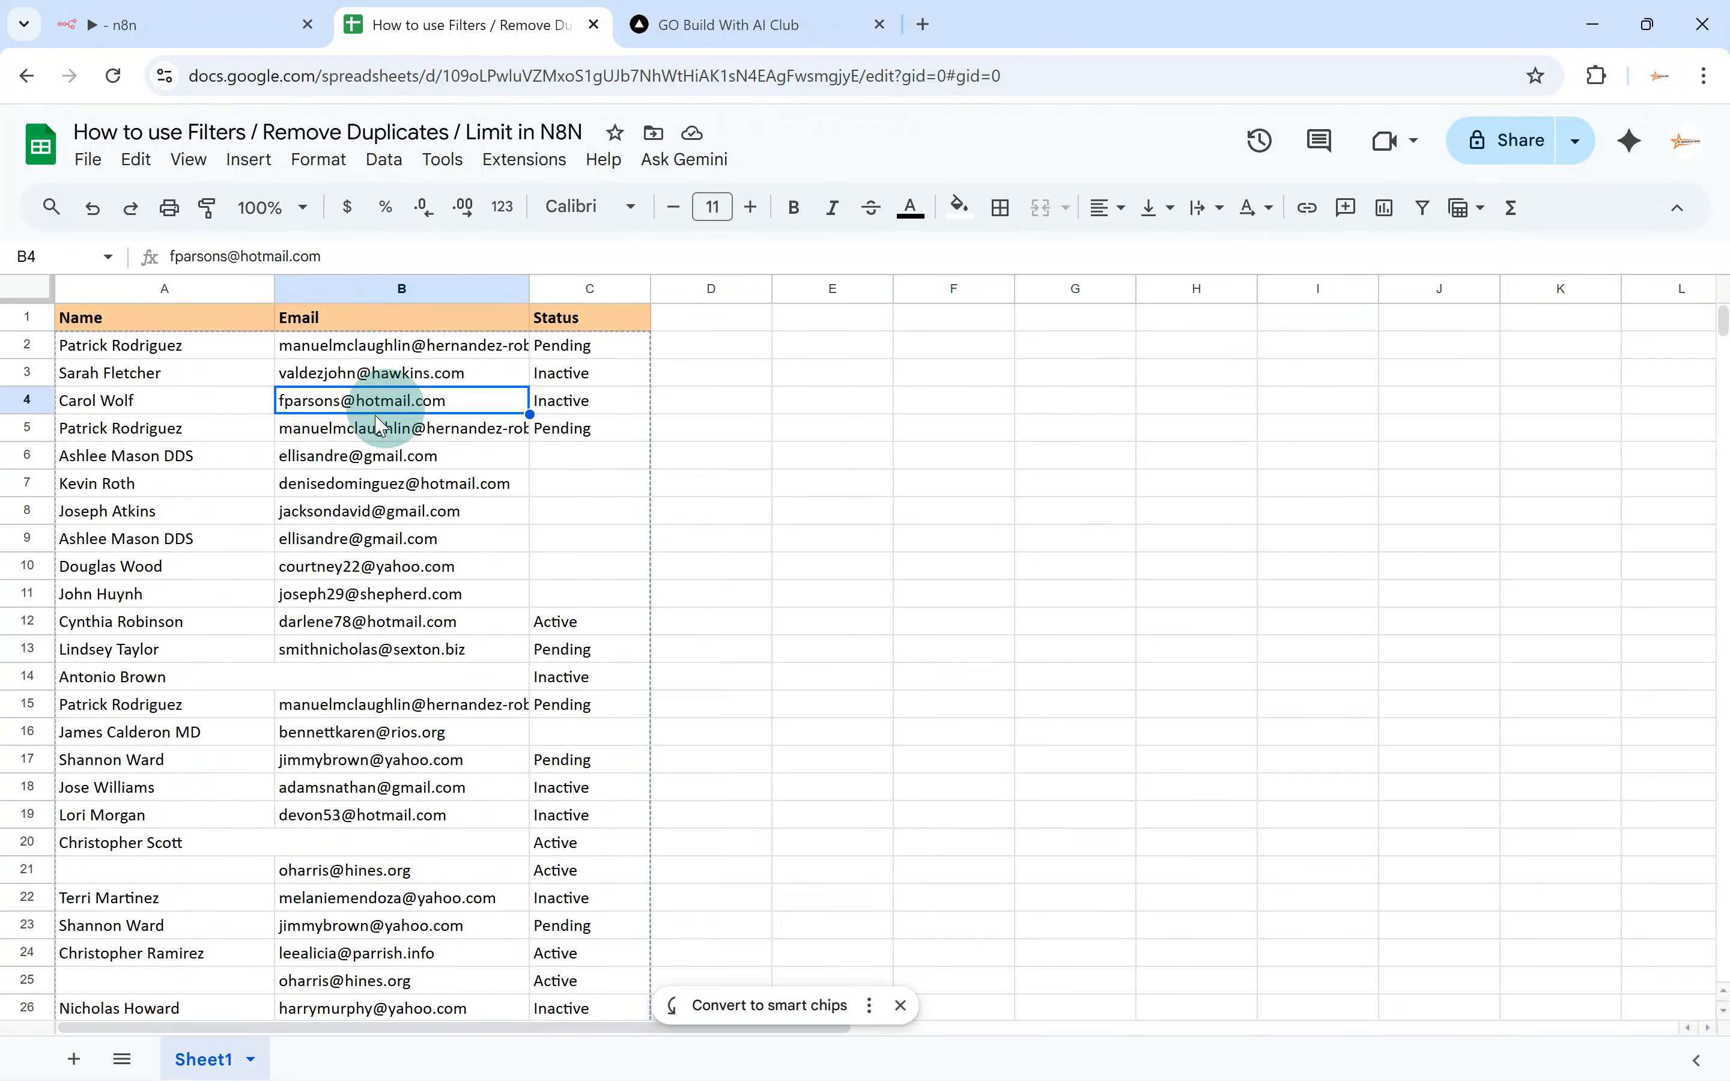
left_click(148, 461)
left_click(99, 345)
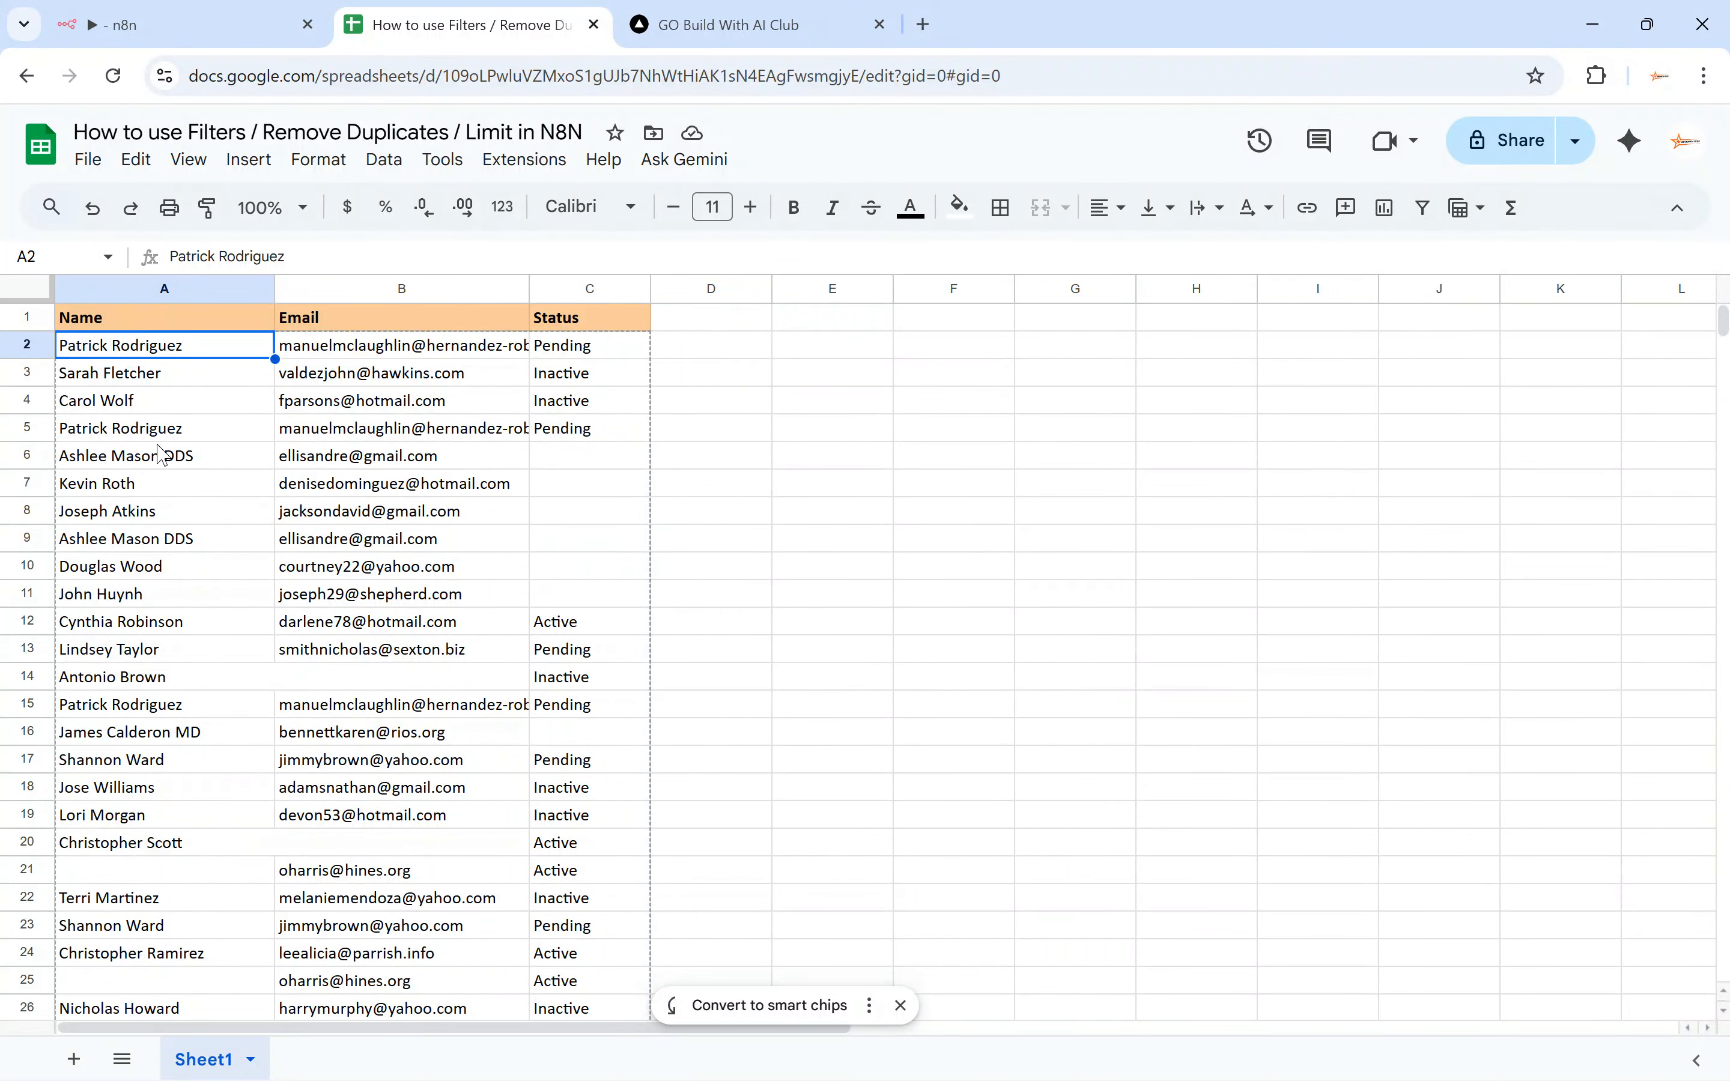
scroll(214, 533, "down", 3)
scroll(337, 562, "down", 6)
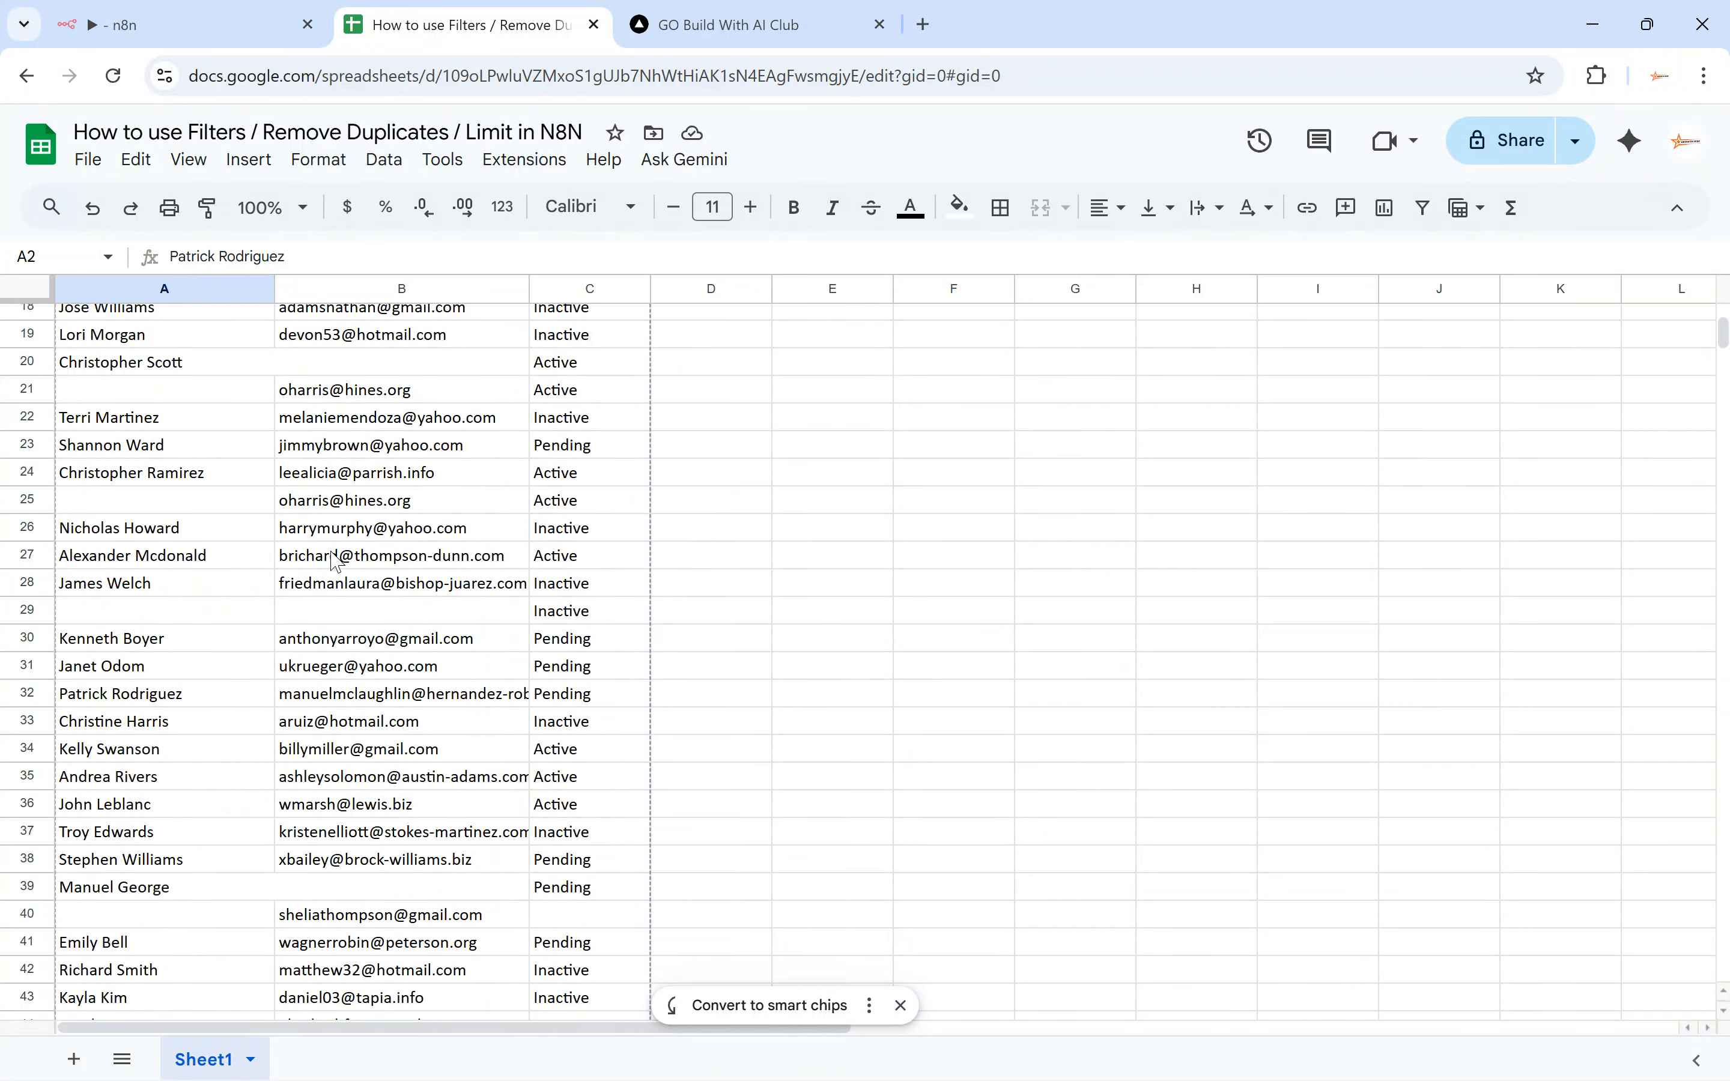
scroll(257, 608, "down", 4)
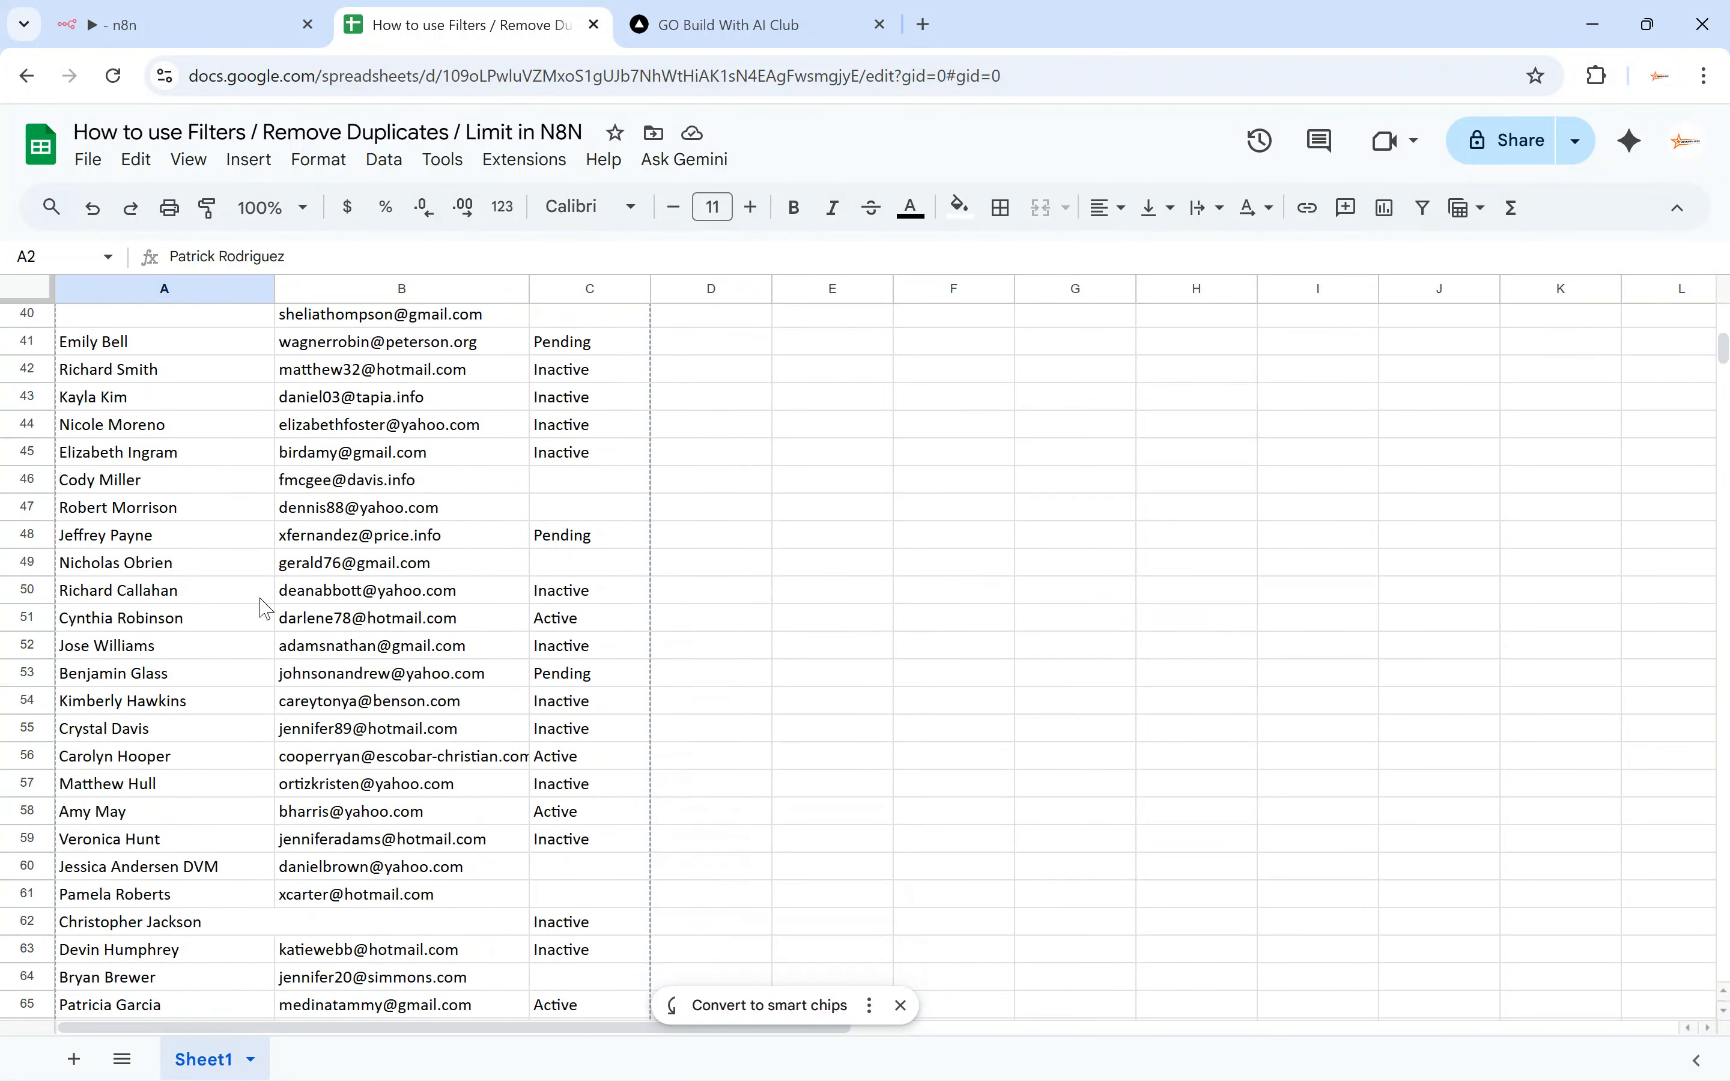
scroll(262, 601, "down", 5)
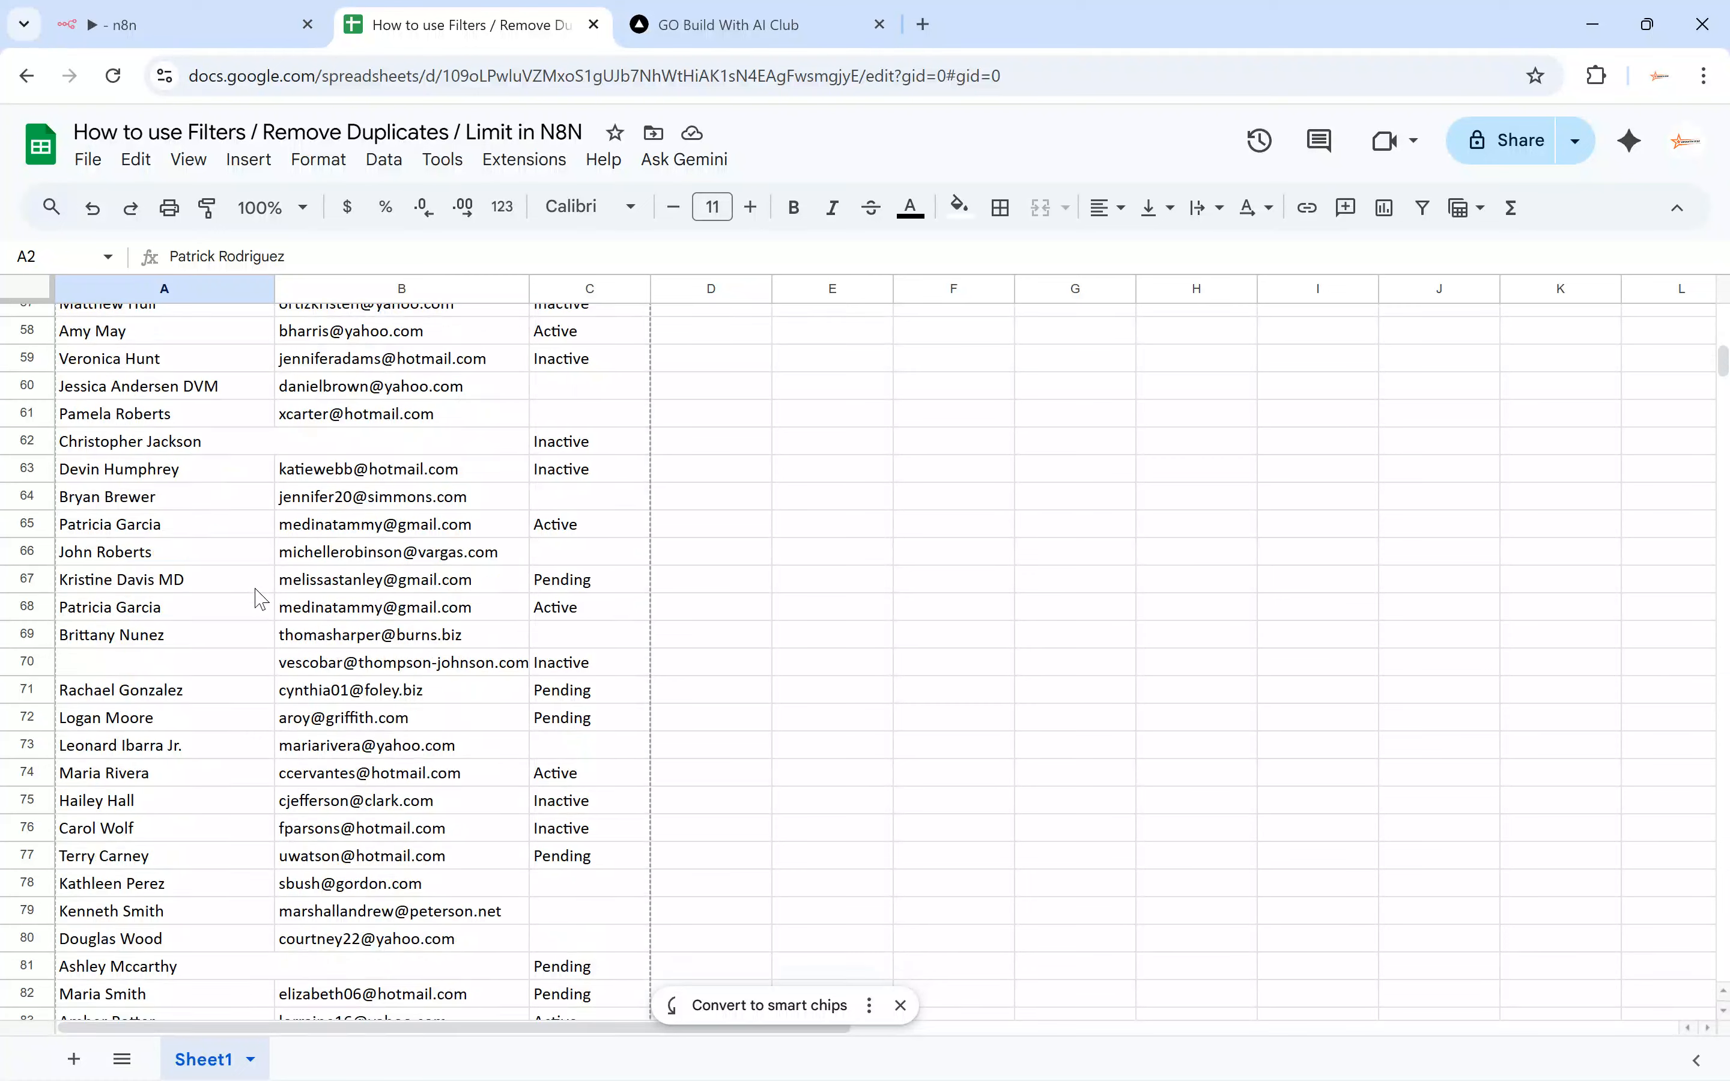
scroll(257, 605, "down", 2)
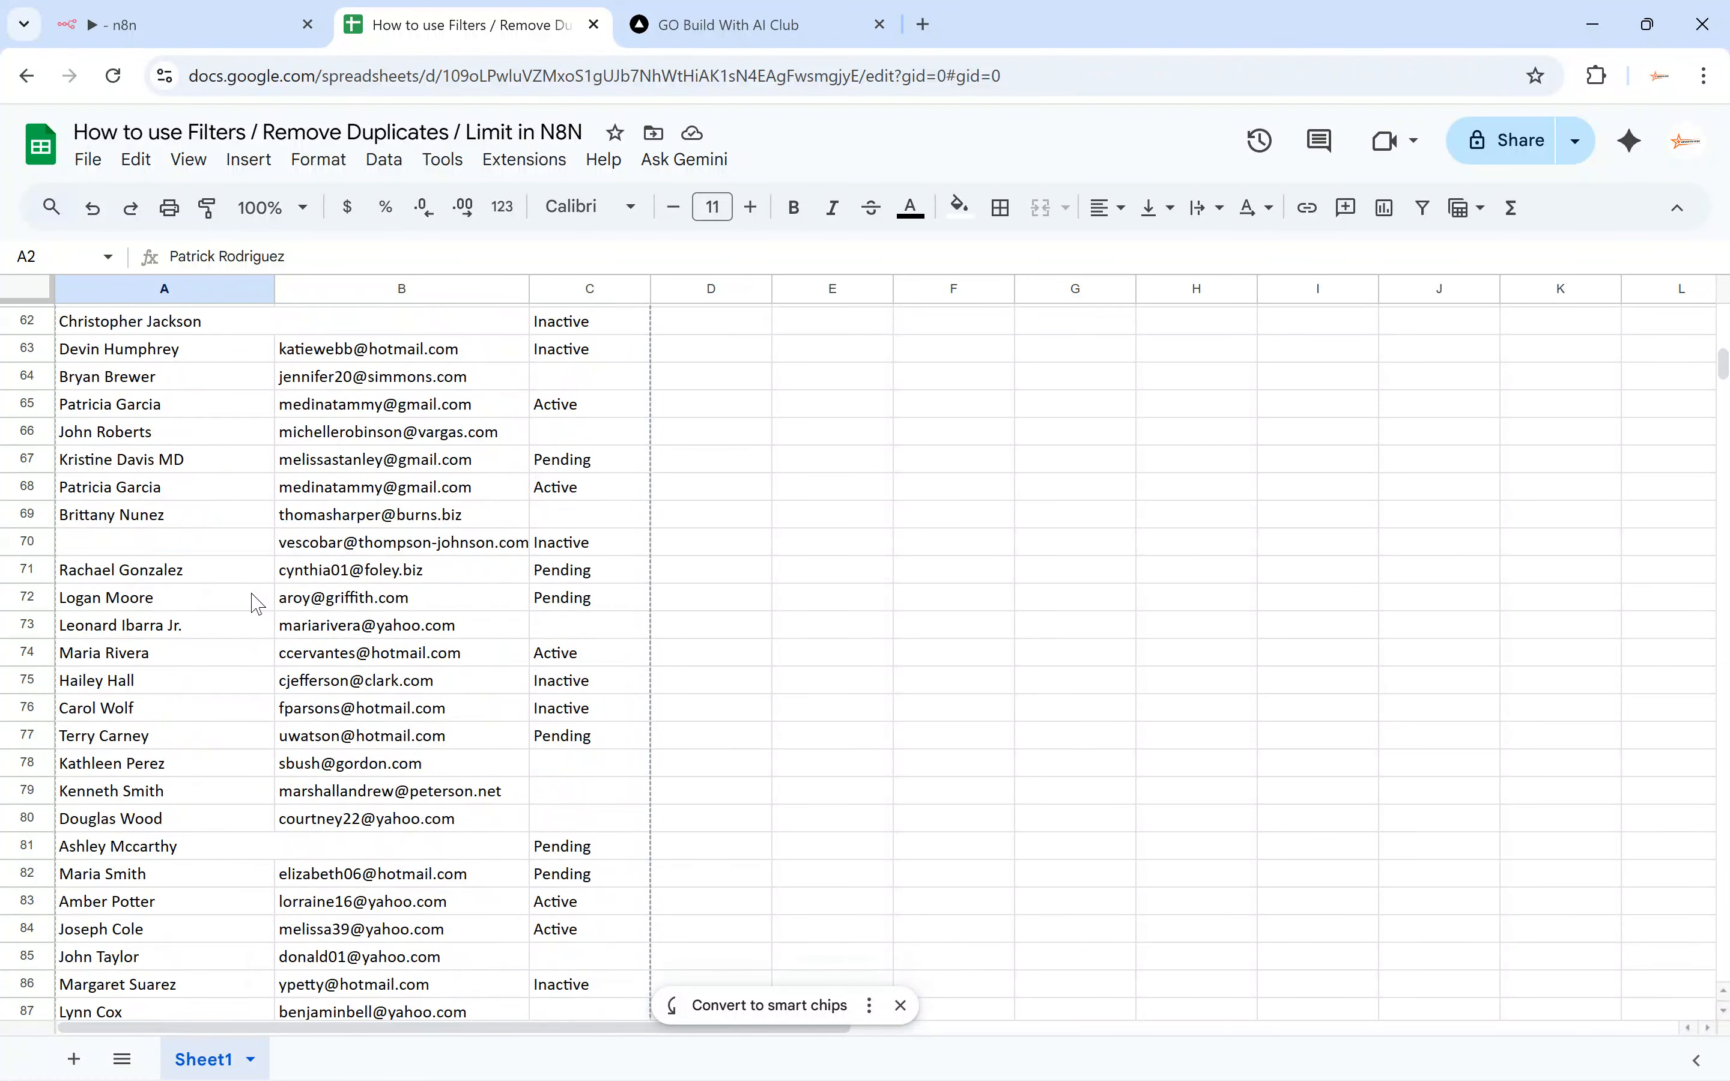
Back in n8n, connect Get row(s) in sheet to the Remove Duplicates node and open that node's settings
left_click(115, 24)
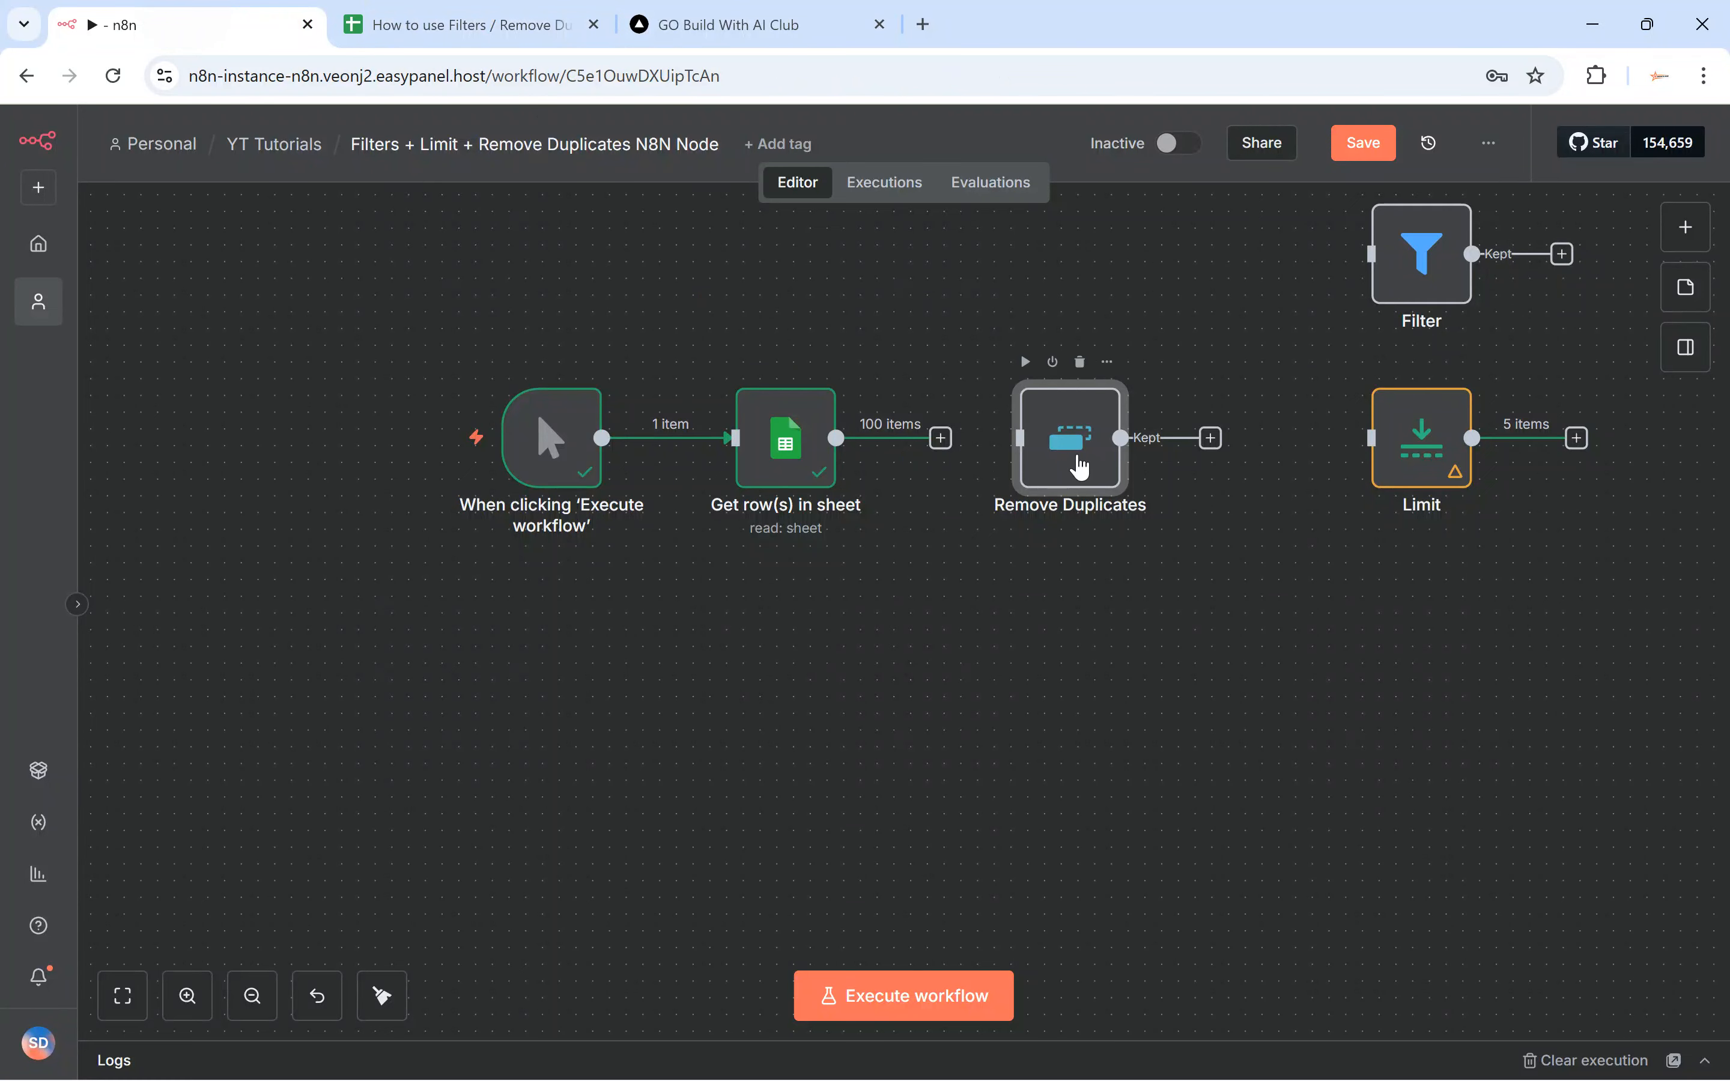
left_click_drag(941, 440, 1065, 444)
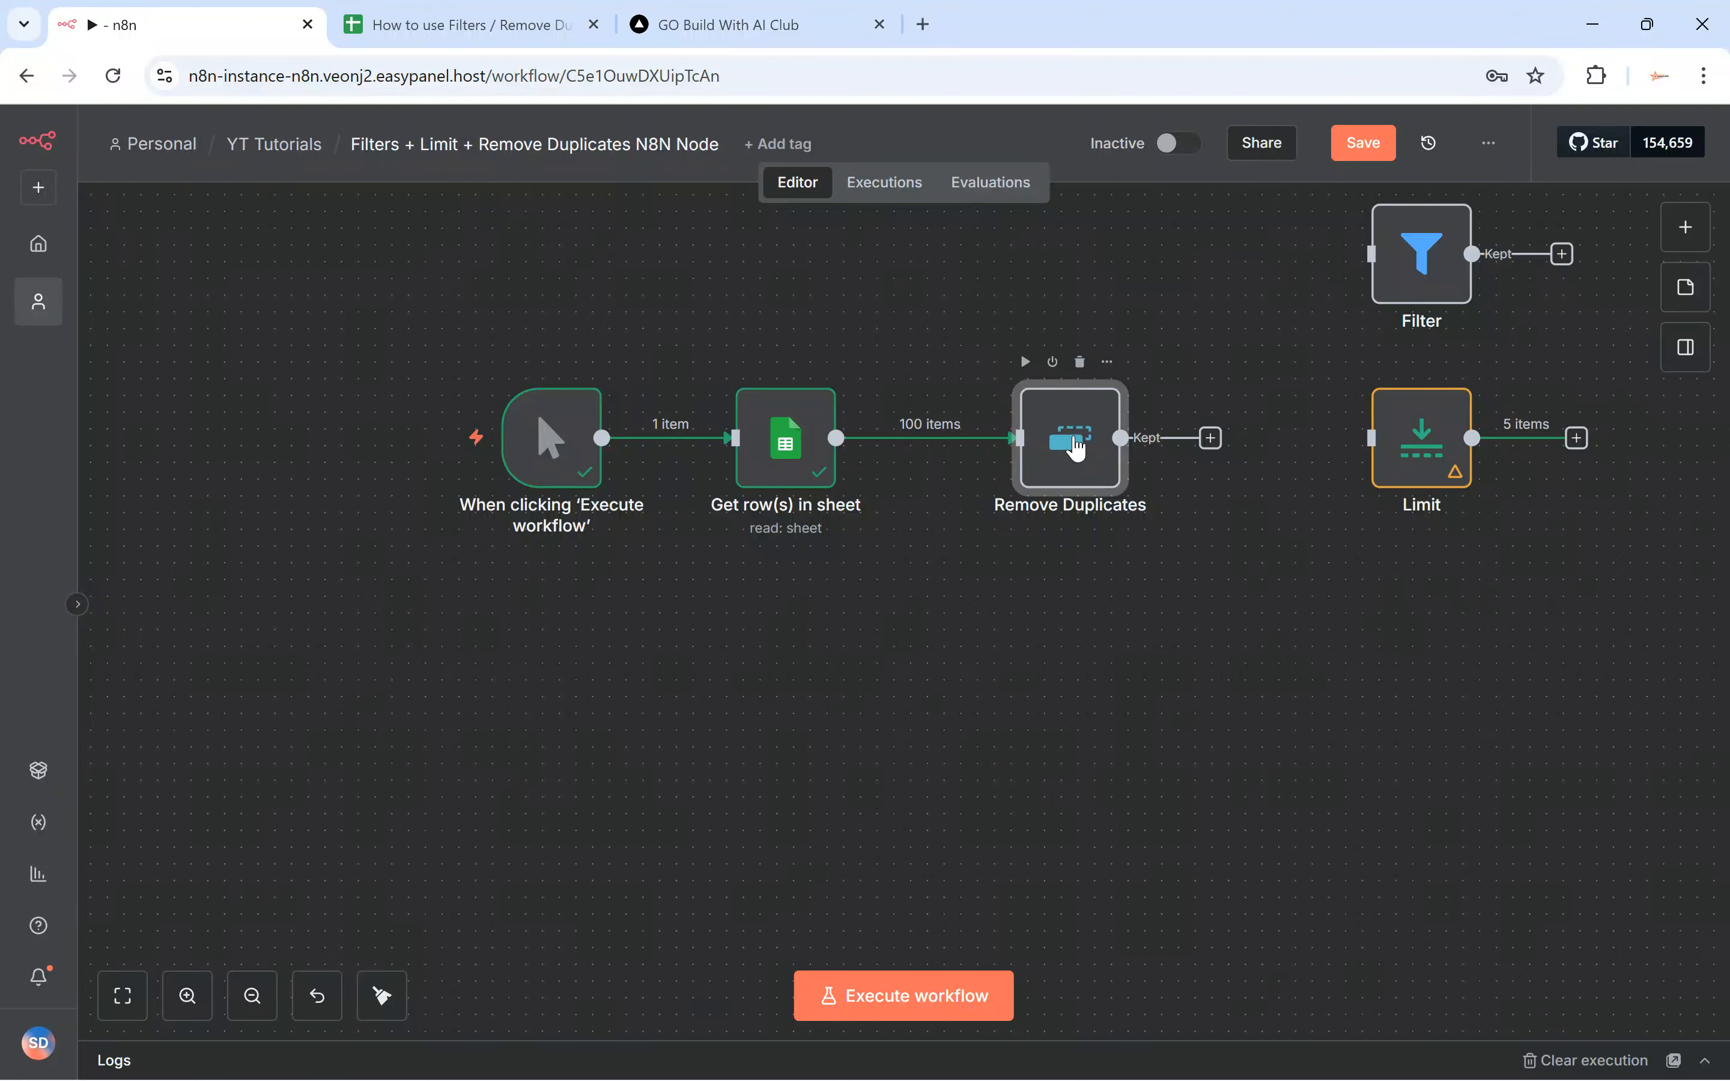
double_click(1076, 450)
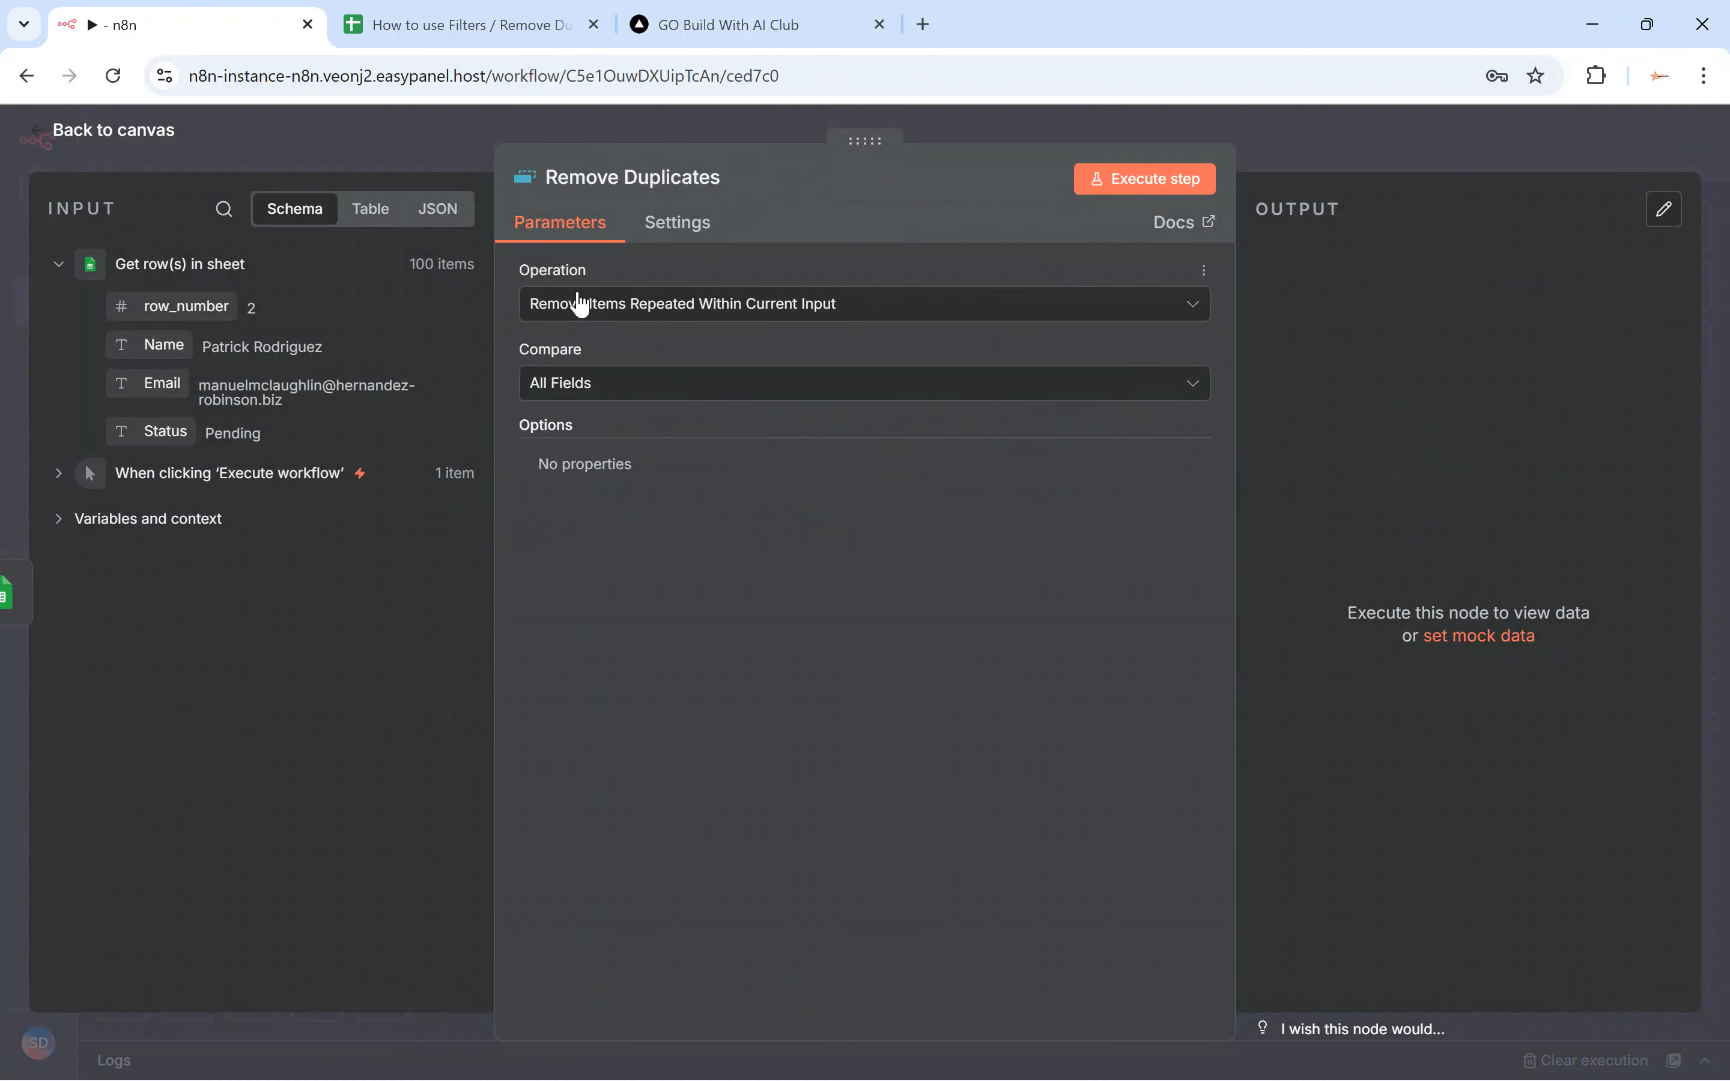
Review the Remove Duplicates operations, keeping Remove Items Repeated Within Current Input with Compare set to All Fields
left_click(794, 309)
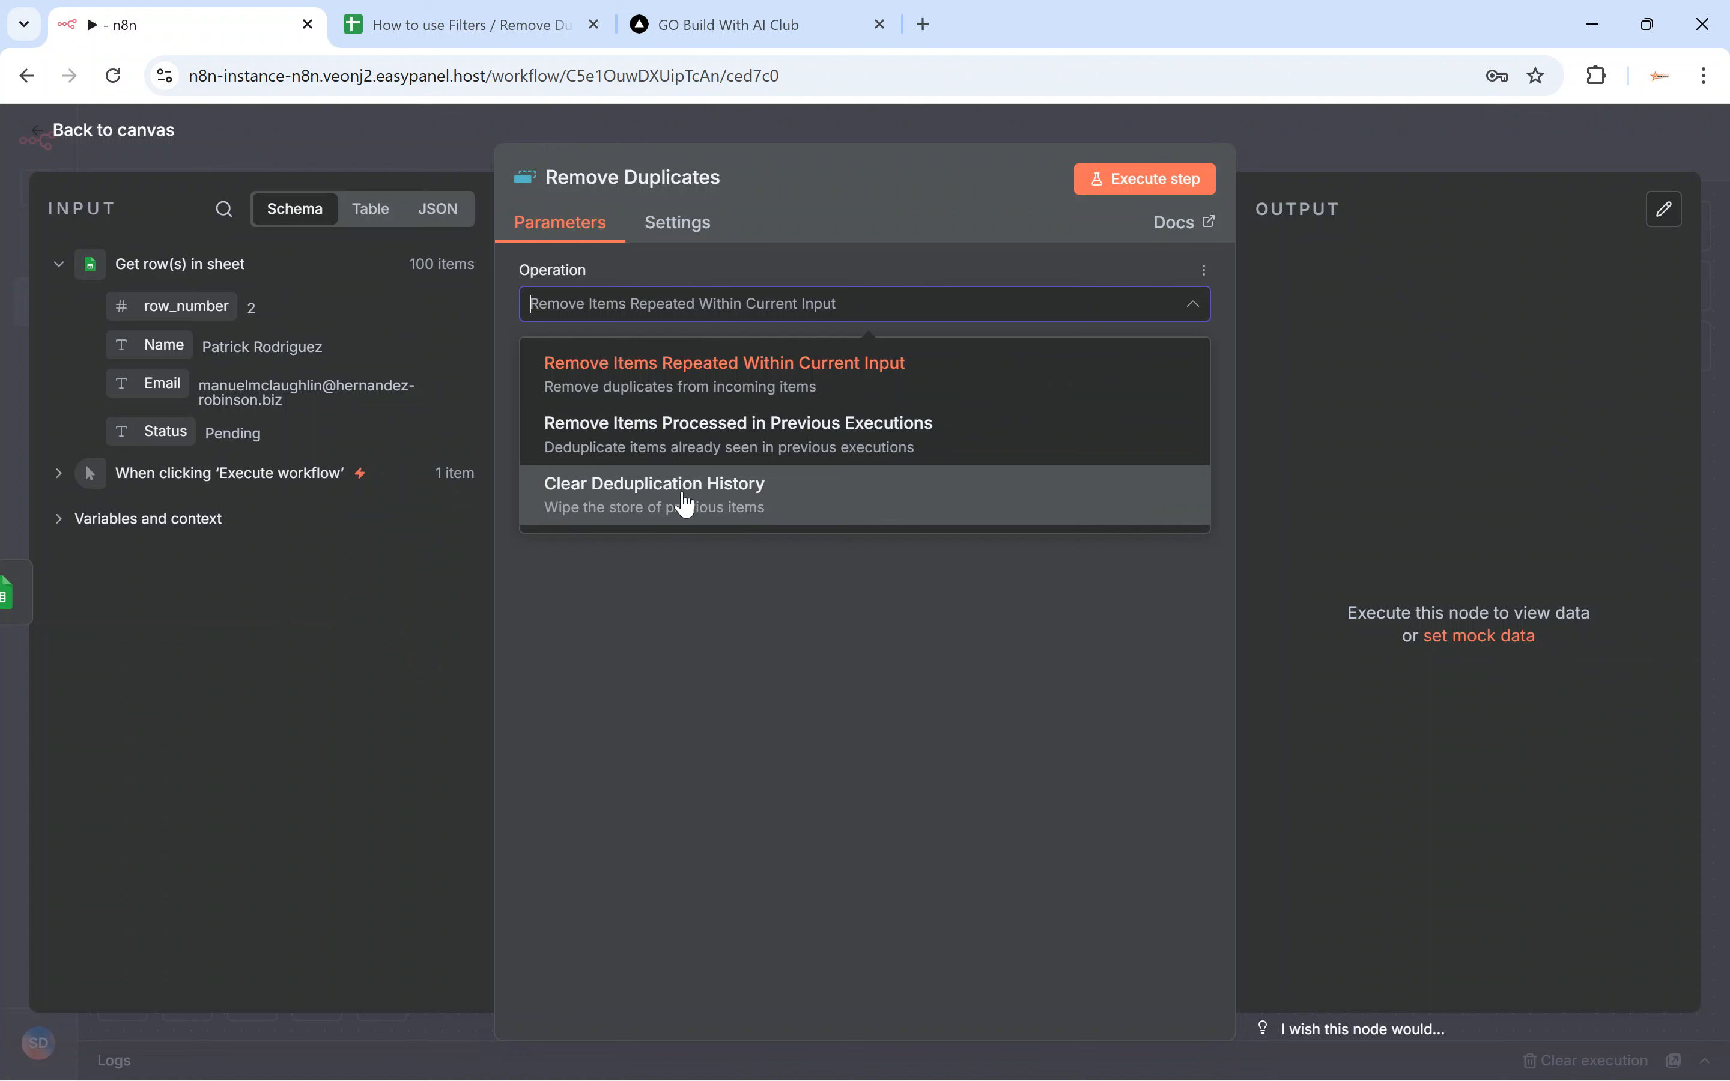
left_click(702, 403)
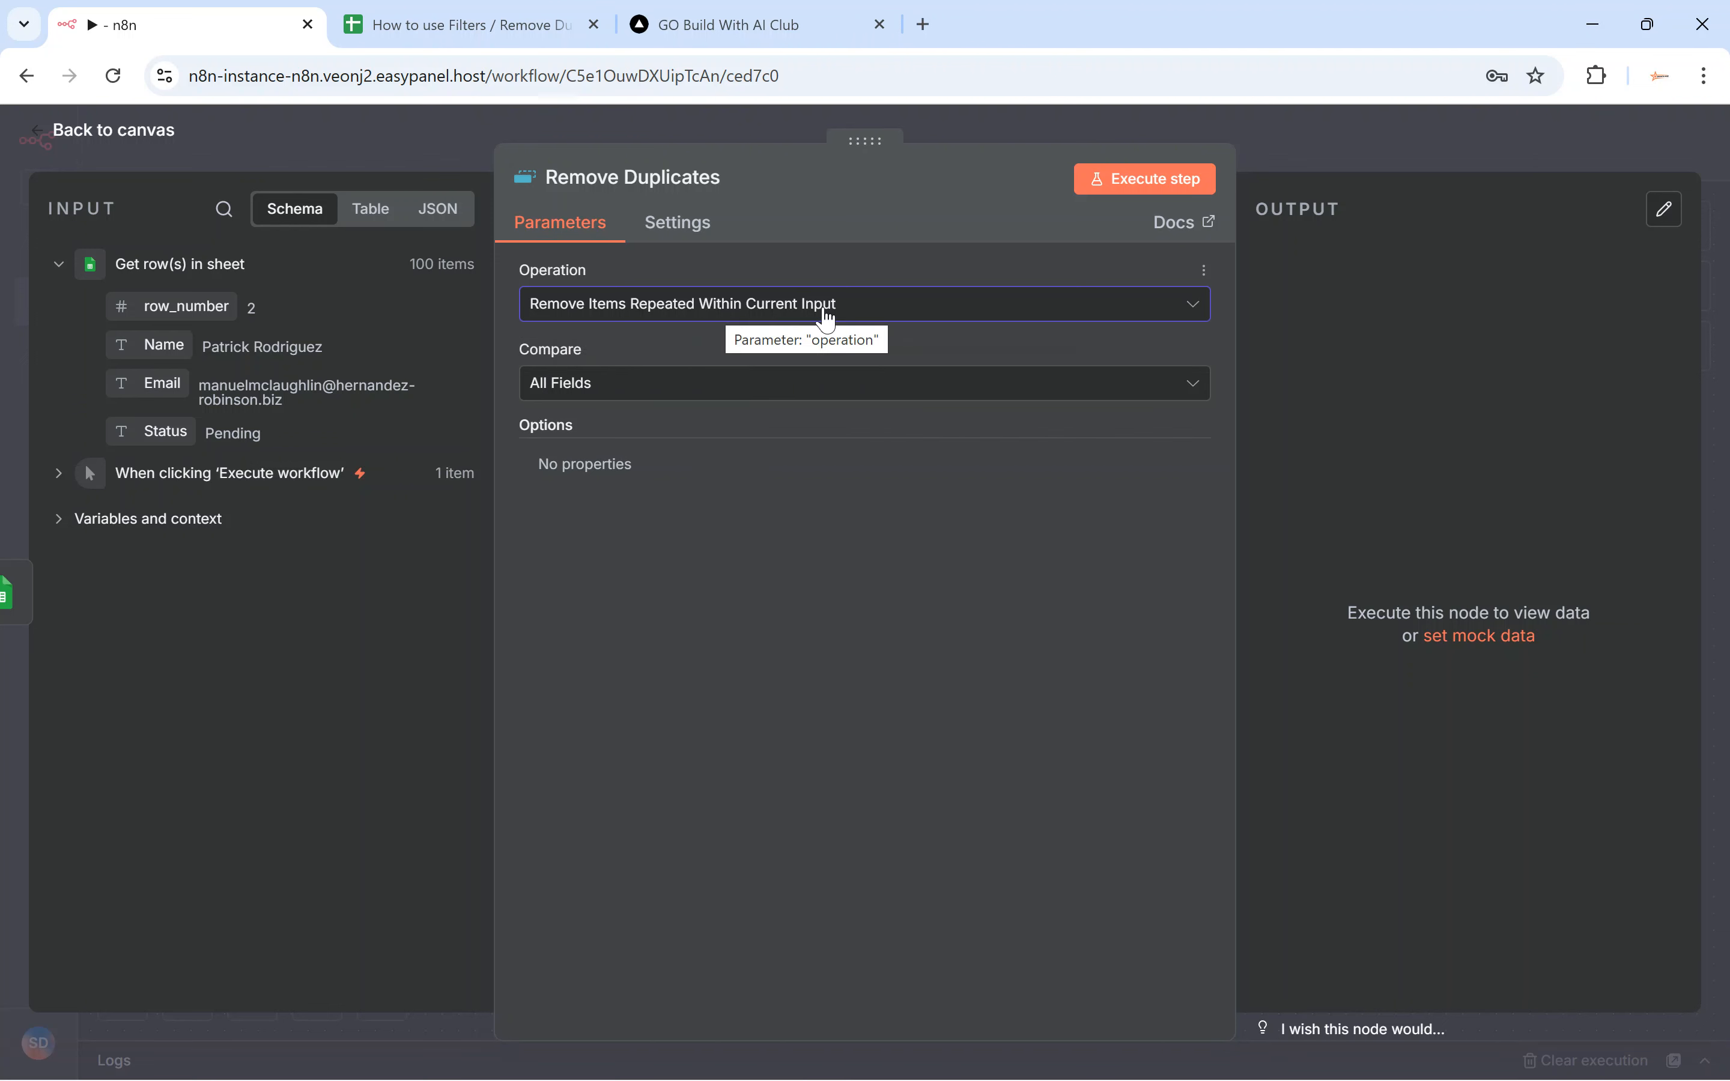
left_click(704, 392)
left_click(640, 447)
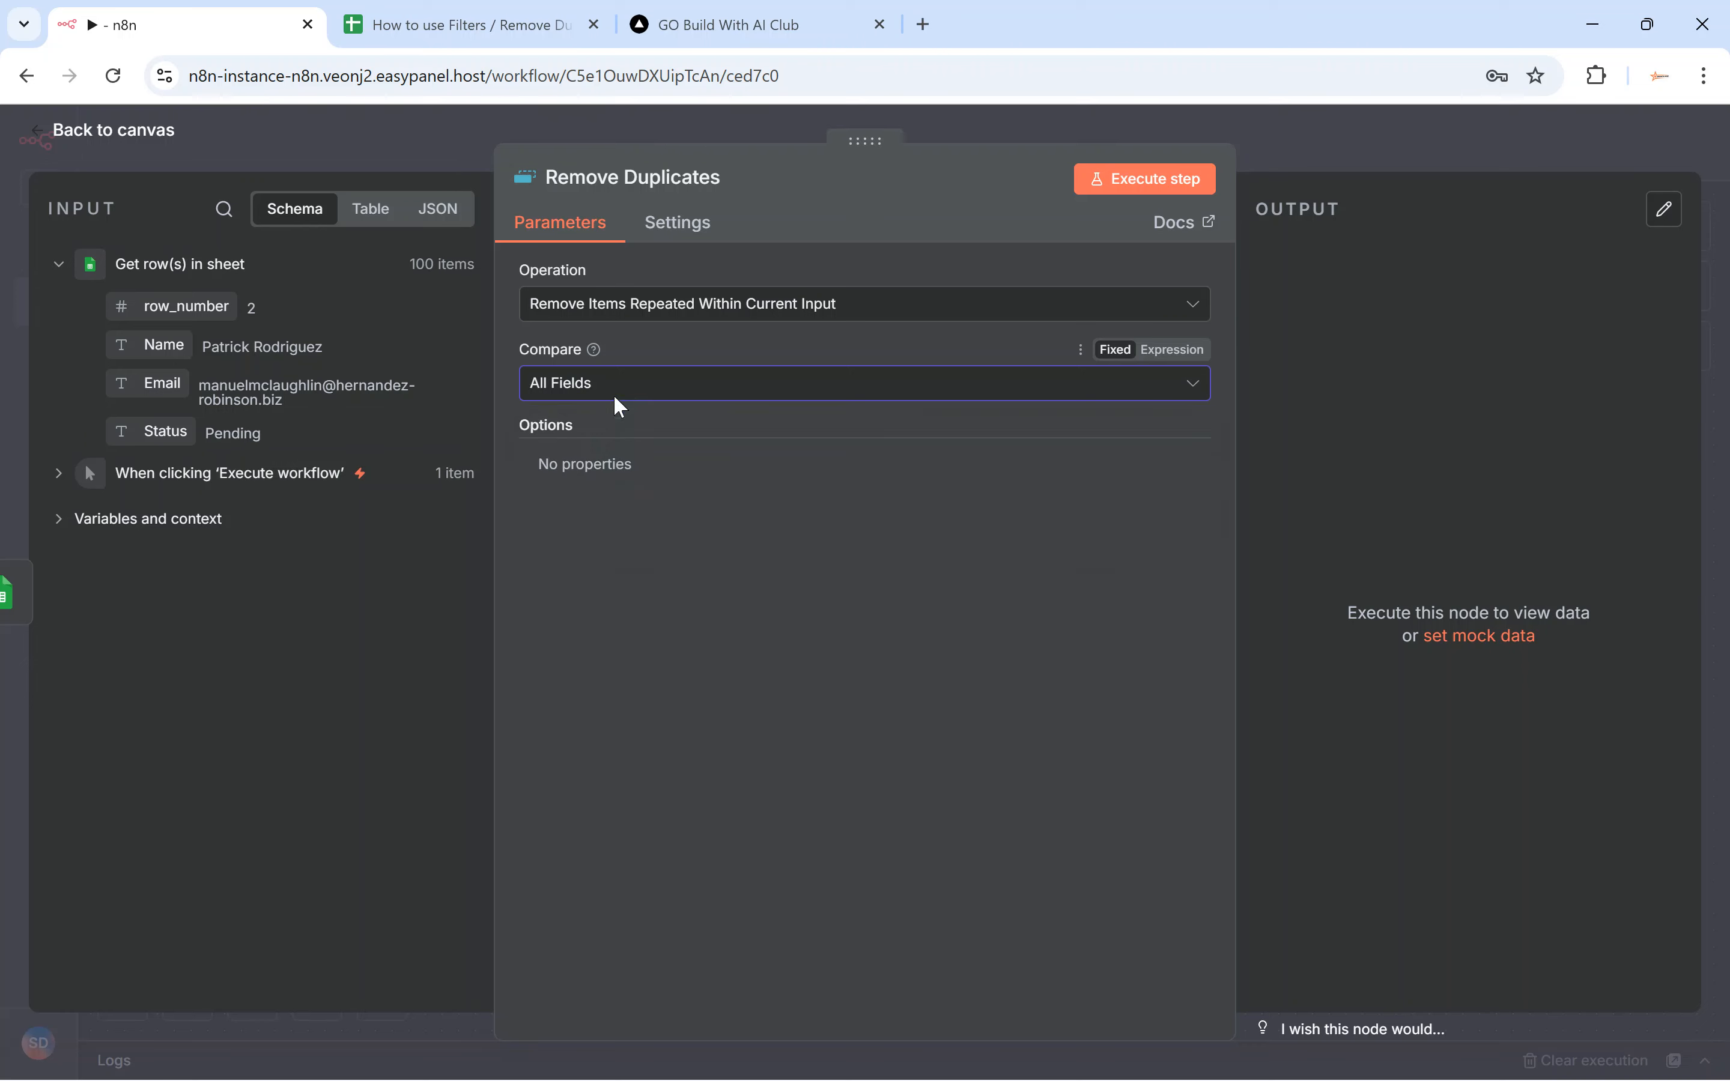
Switch to the source spreadsheet and review the fields that an all-fields comparison would cover
left_click(429, 24)
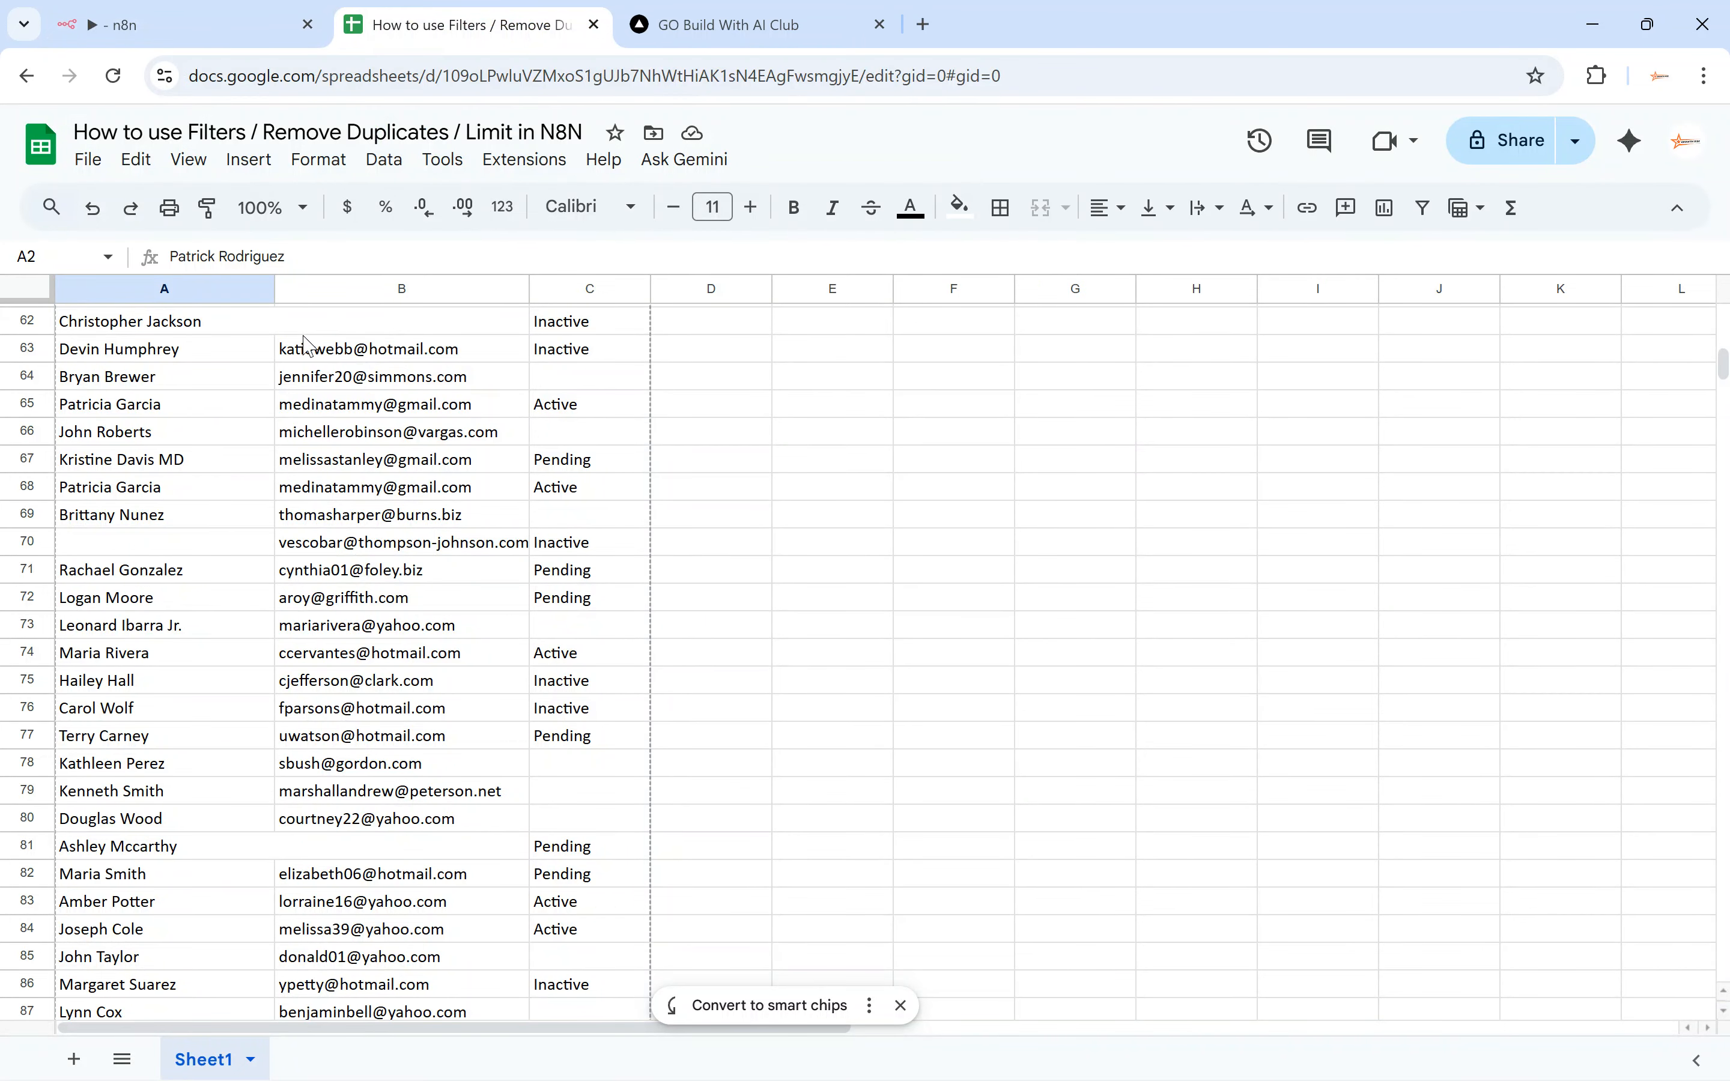
left_click(132, 350)
scroll(193, 357, "up", 5)
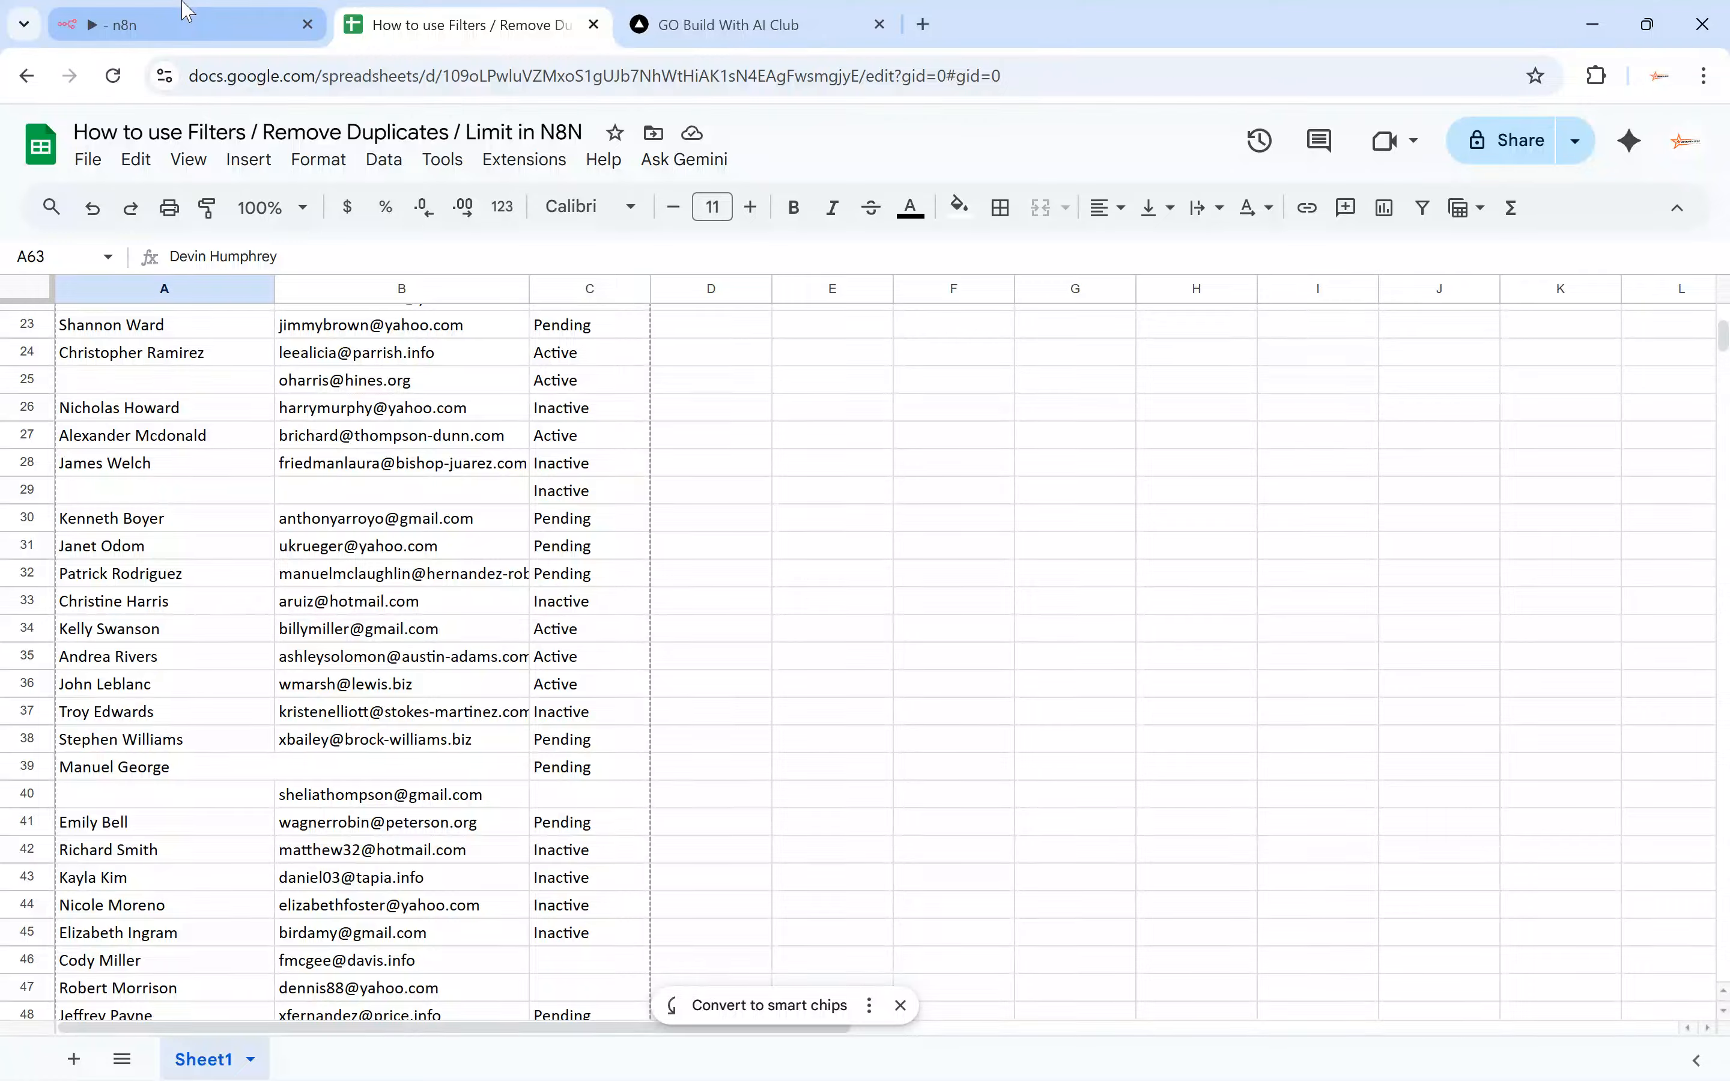
Return to n8n and execute the Remove Duplicates step with Compare set to All Fields
left_click(189, 24)
left_click(609, 449)
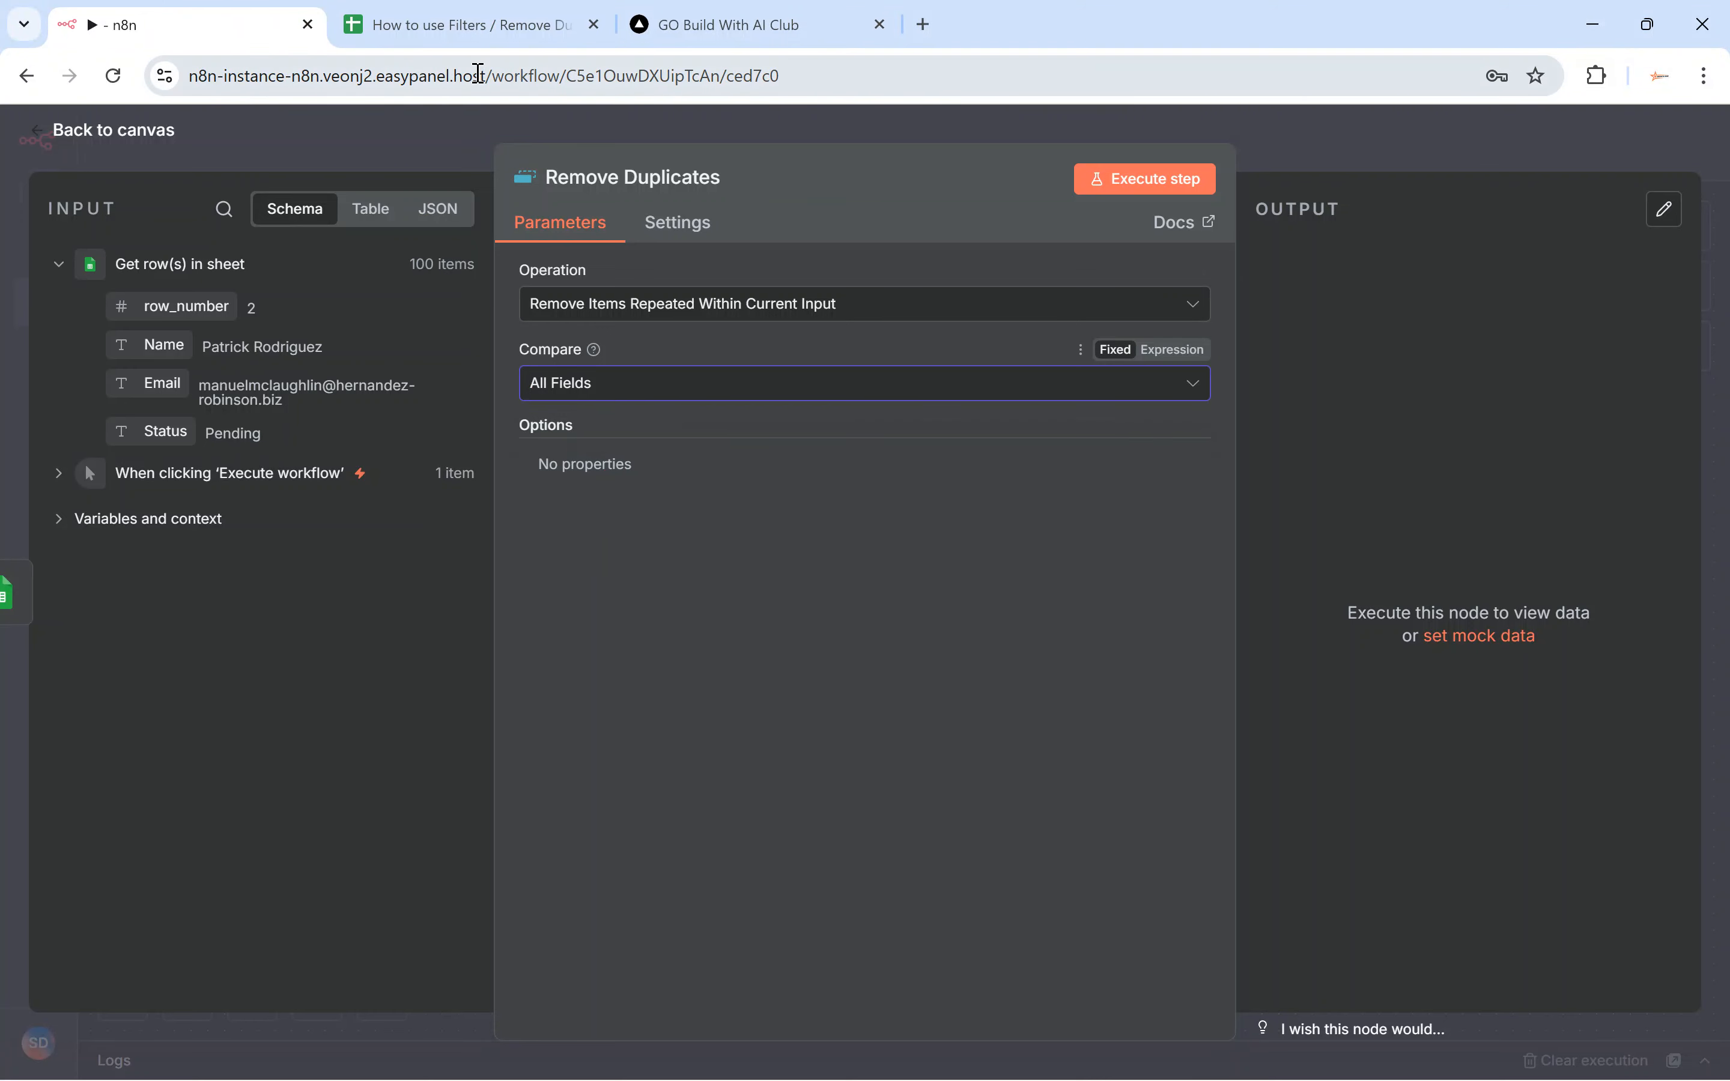
left_click(1169, 180)
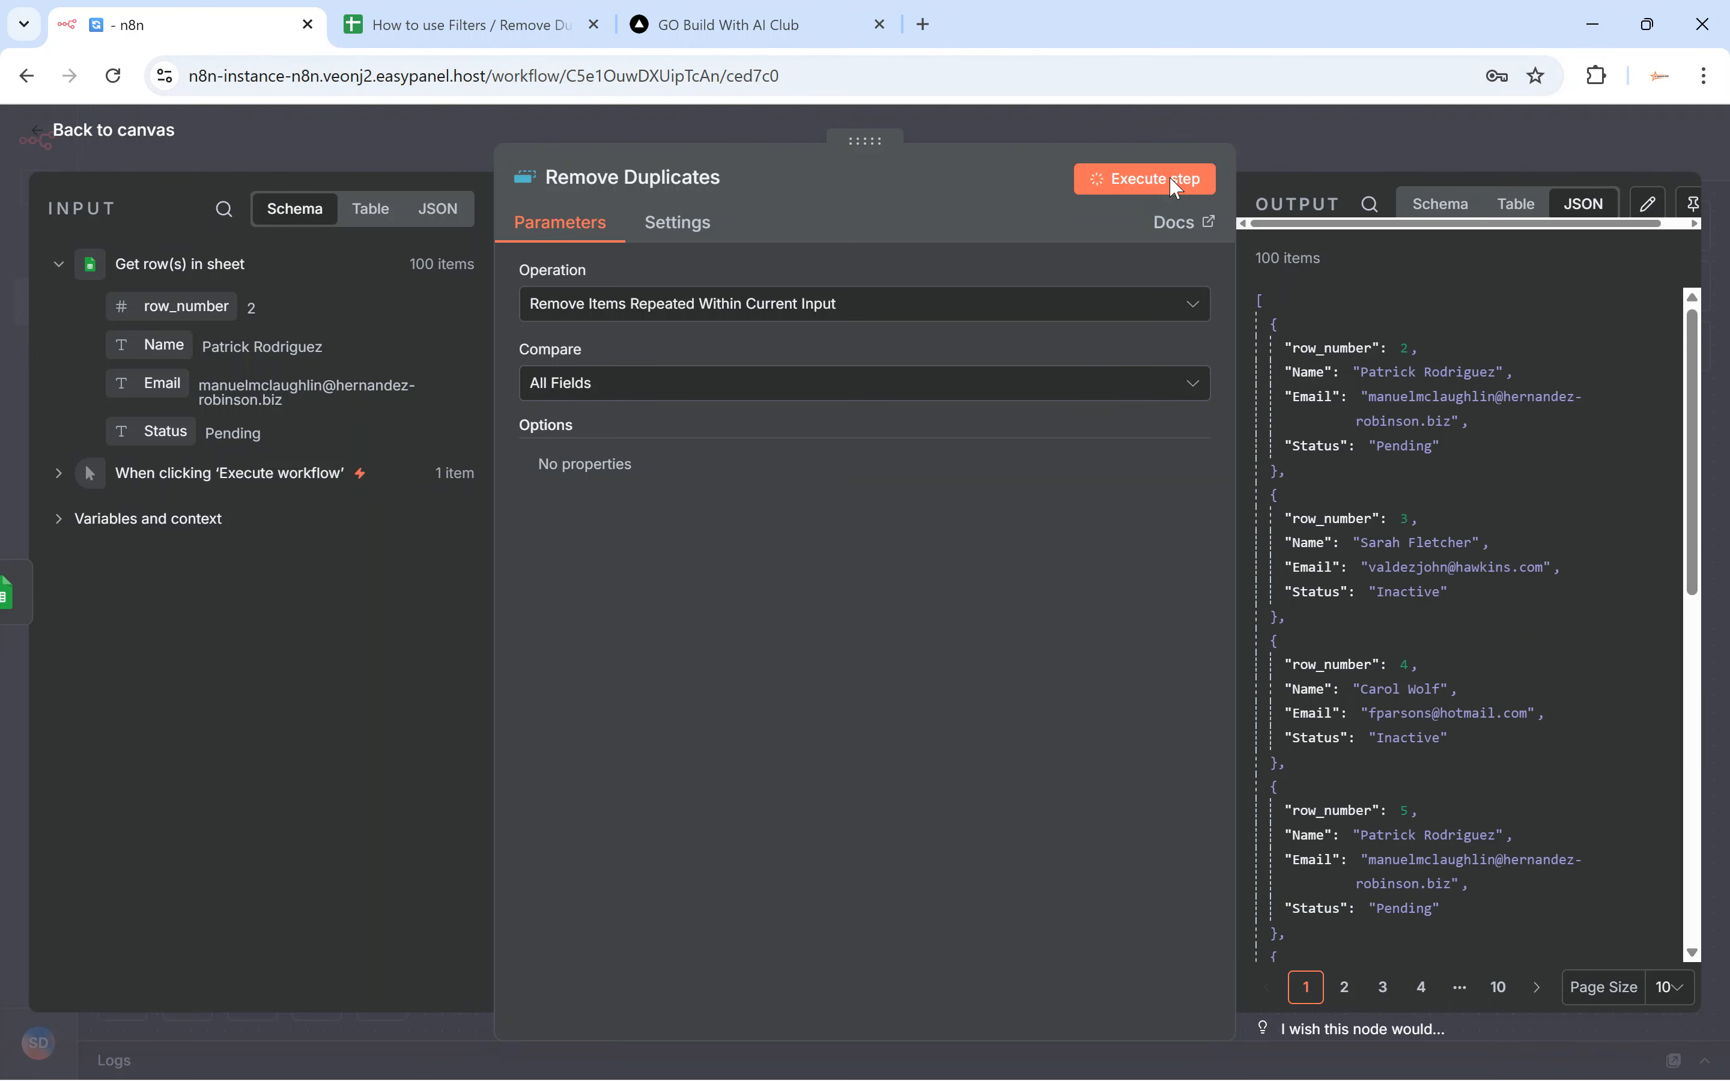
Search the page for the first output item's customer name and cycle through its occurrences
scroll(1309, 325, "down", 2)
scroll(1309, 325, "up", 2)
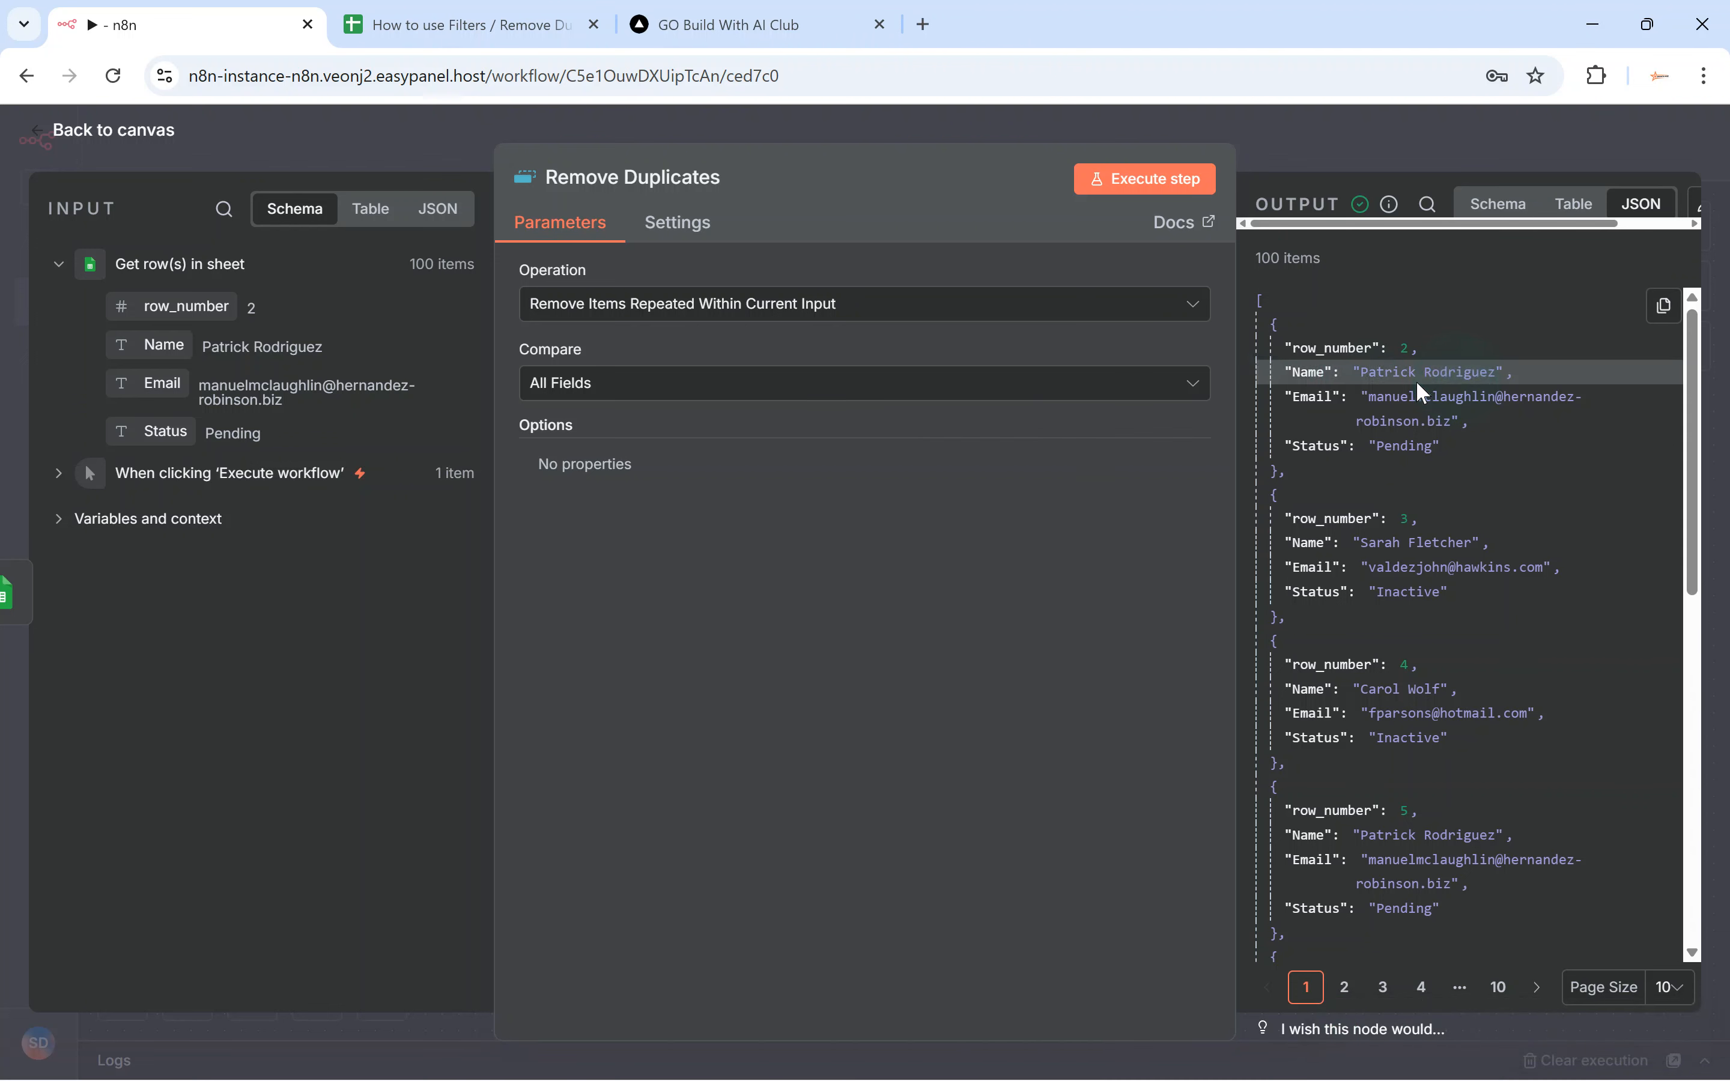
left_click_drag(1359, 369, 1494, 373)
key("ctrl+f")
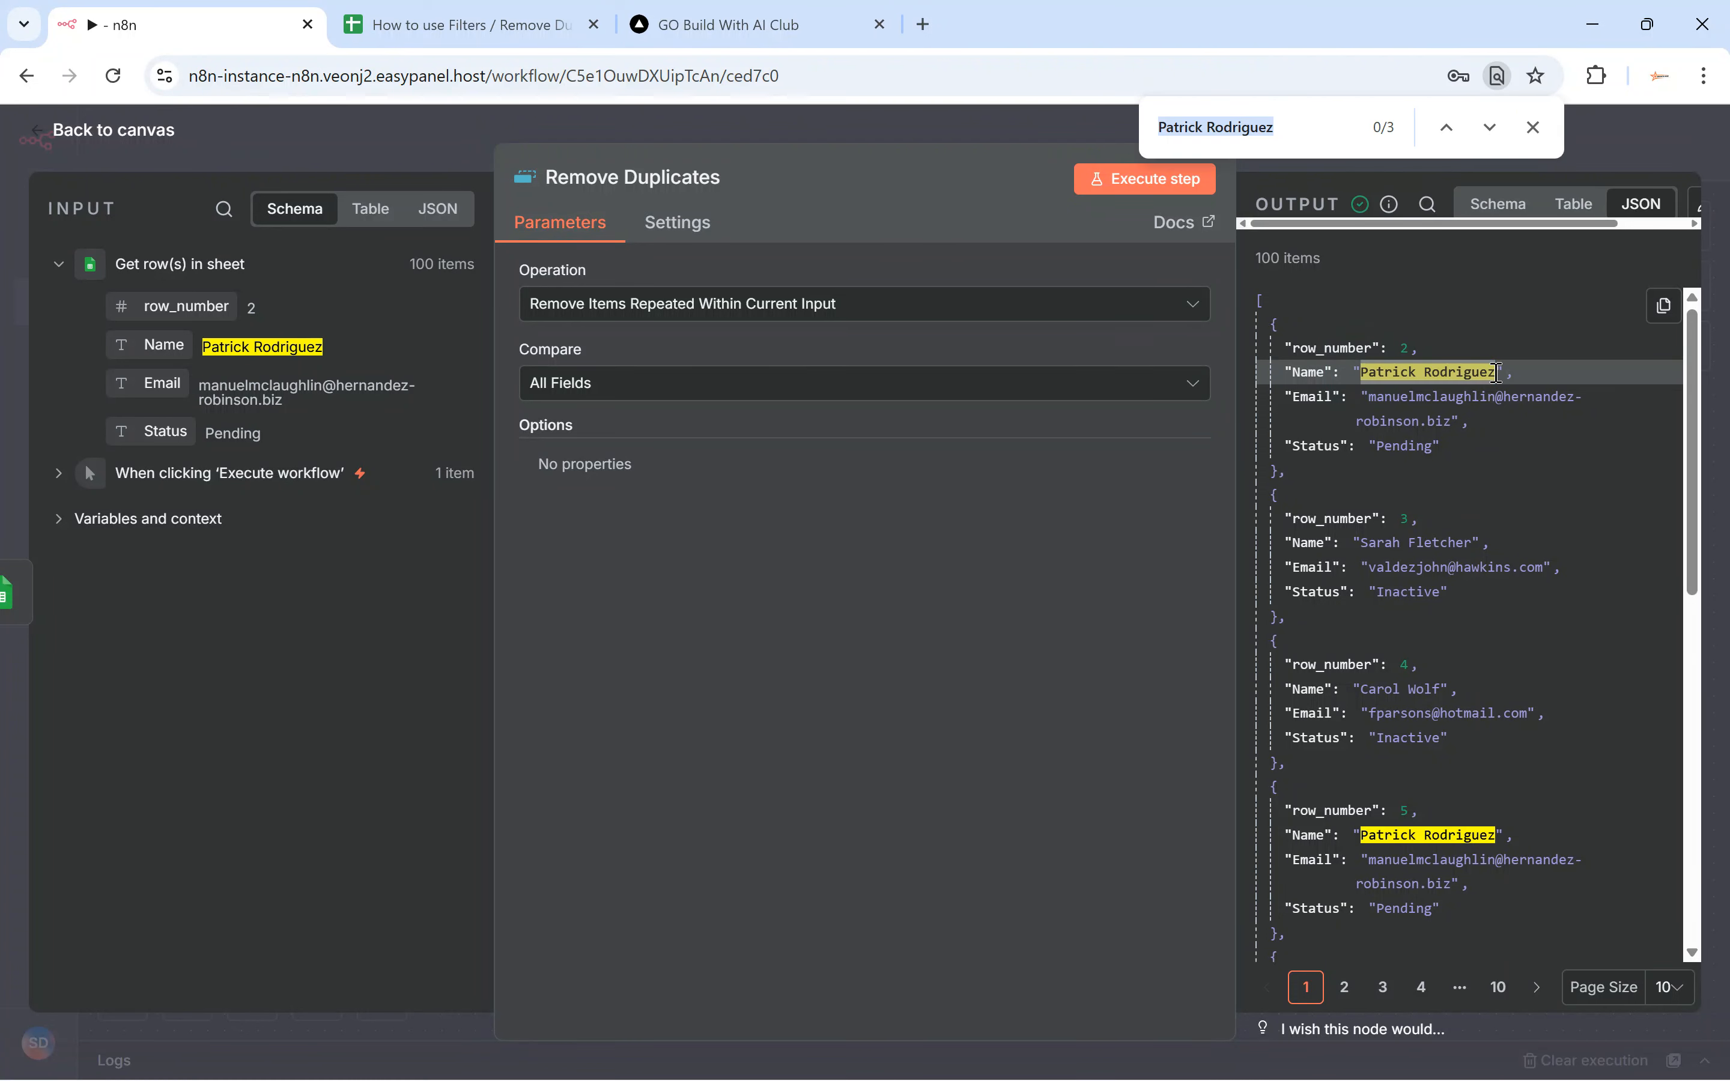
key("Return")
key("Return")
key("Return")
key("Return")
key("Return")
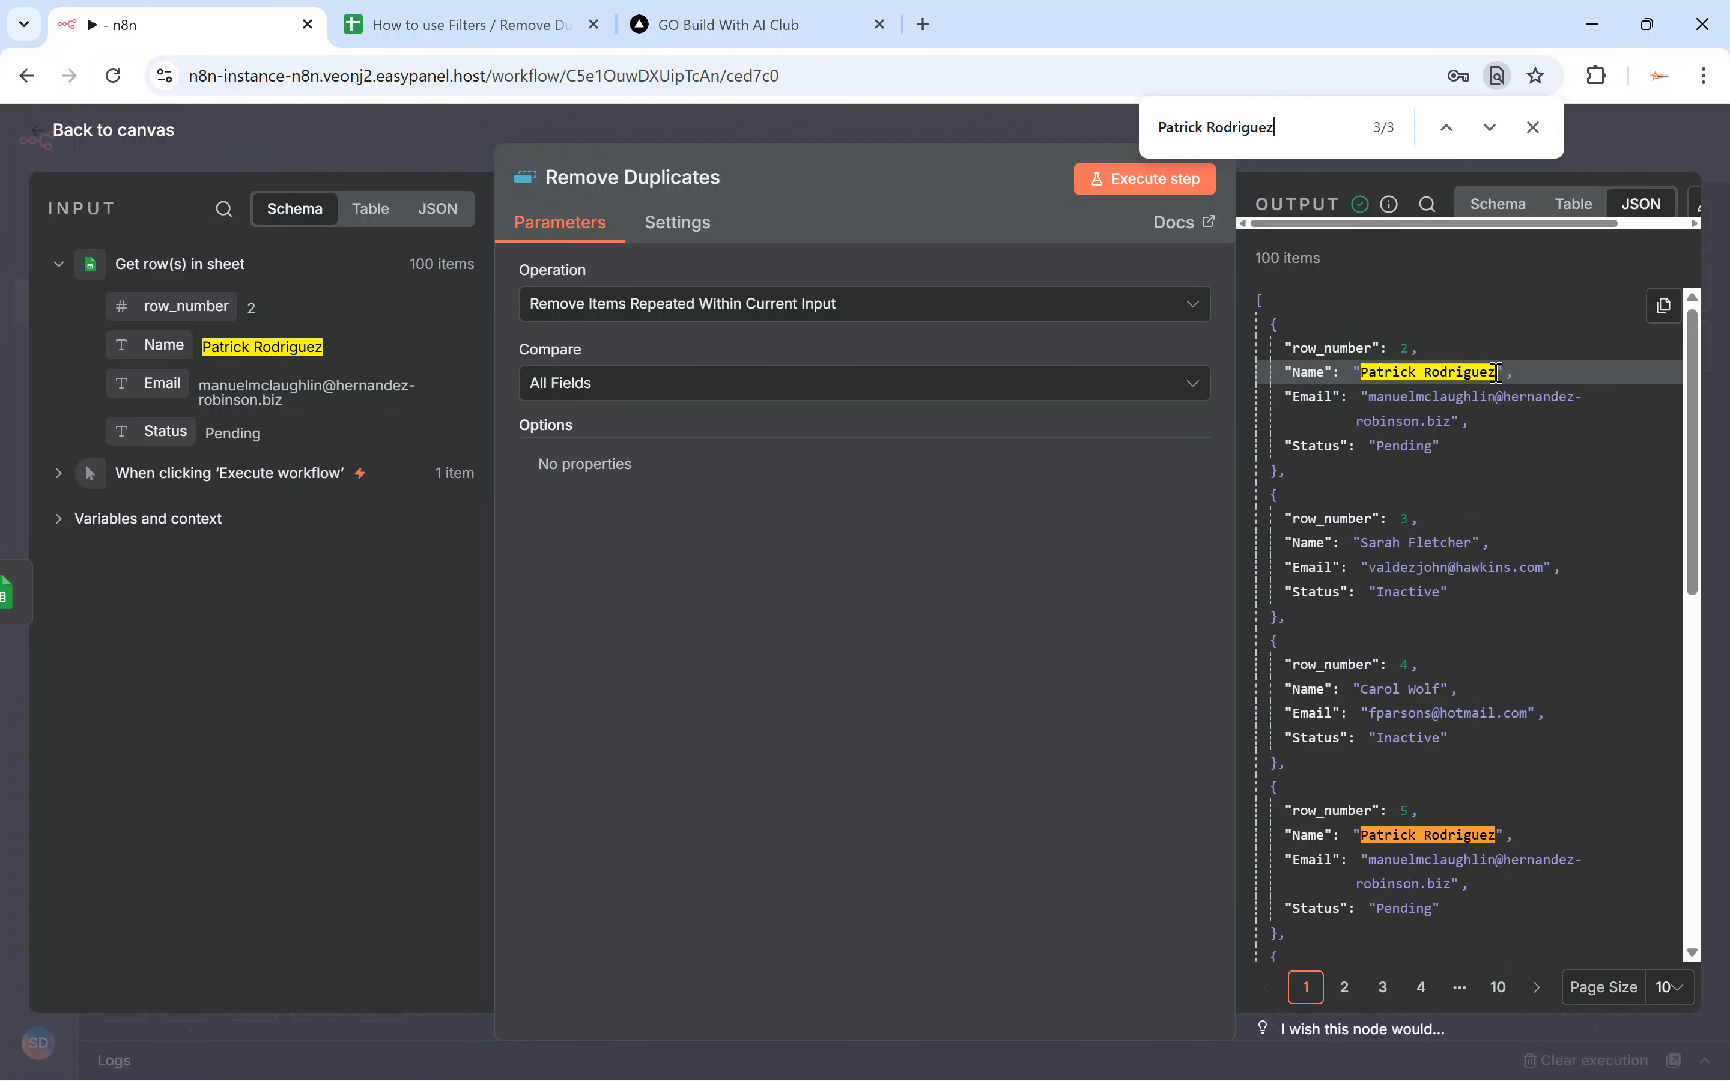
Look through the Remove Duplicates output, check its item count, and close the page search
scroll(1564, 687, "down", 5)
scroll(1563, 686, "up", 5)
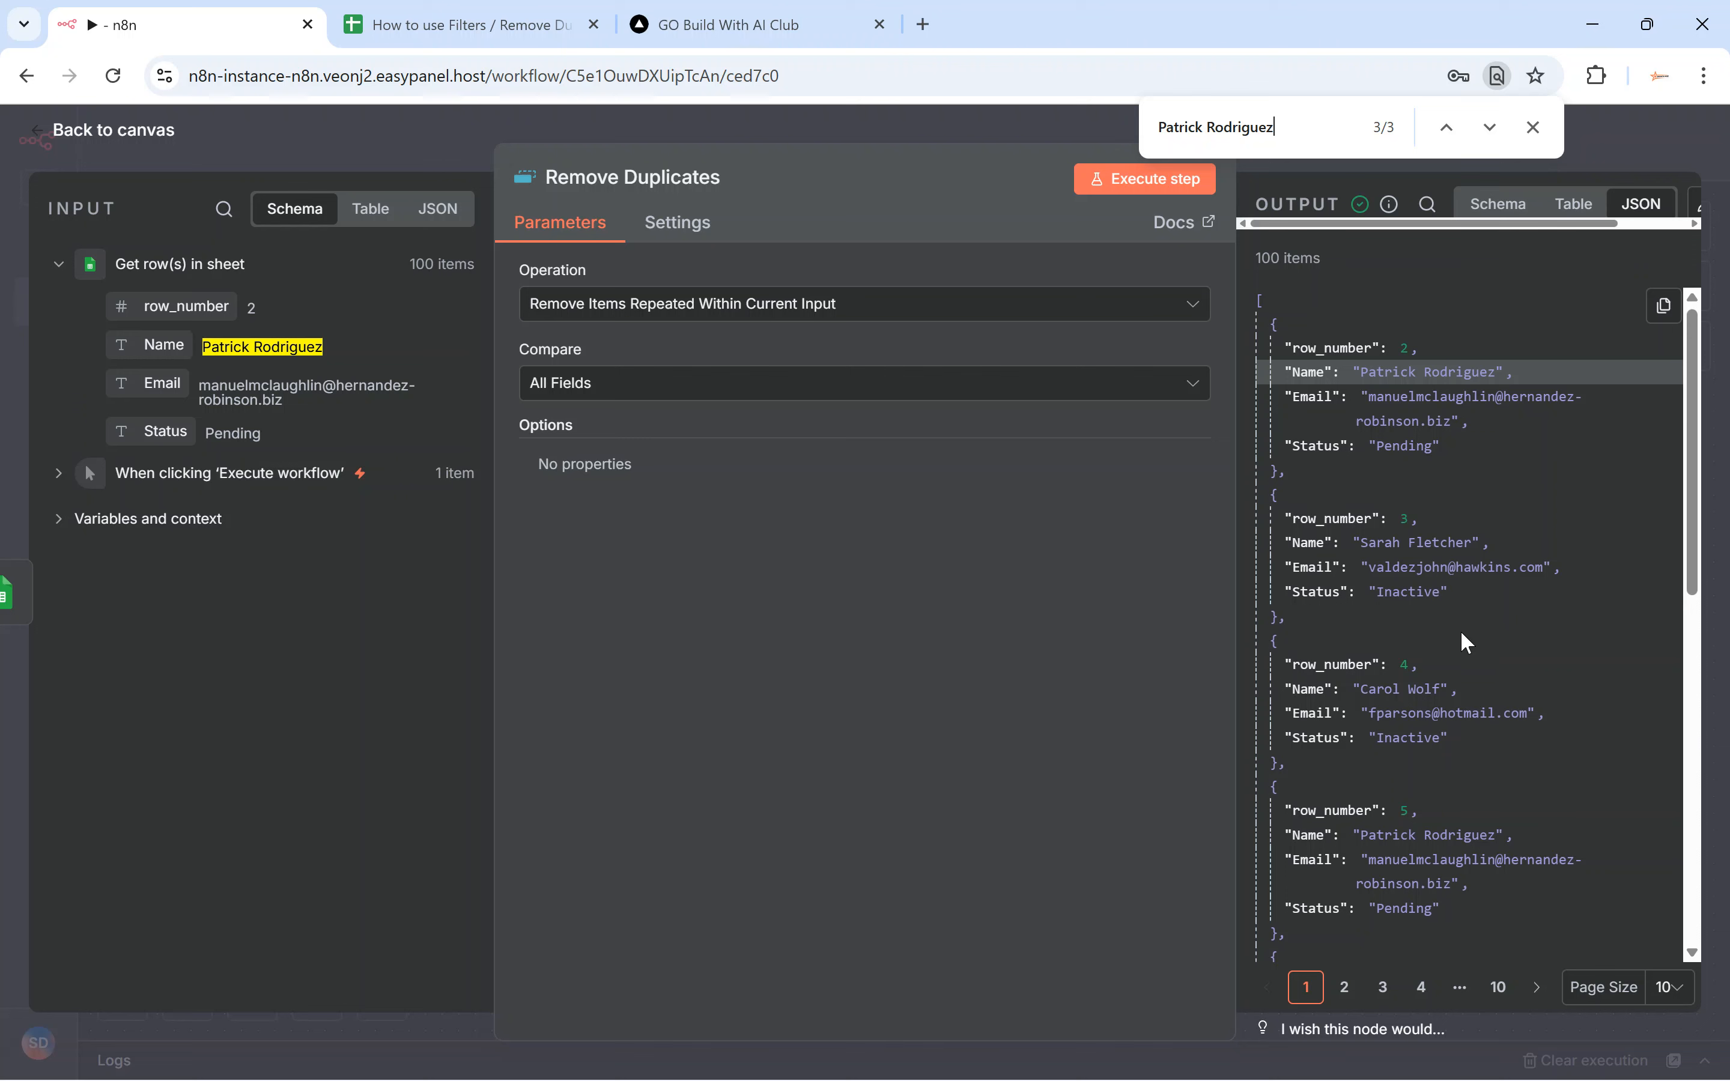
scroll(1482, 538, "down", 5)
scroll(1481, 542, "up", 5)
left_click(1256, 263)
left_click_drag(1314, 258, 1278, 259)
left_click(1533, 128)
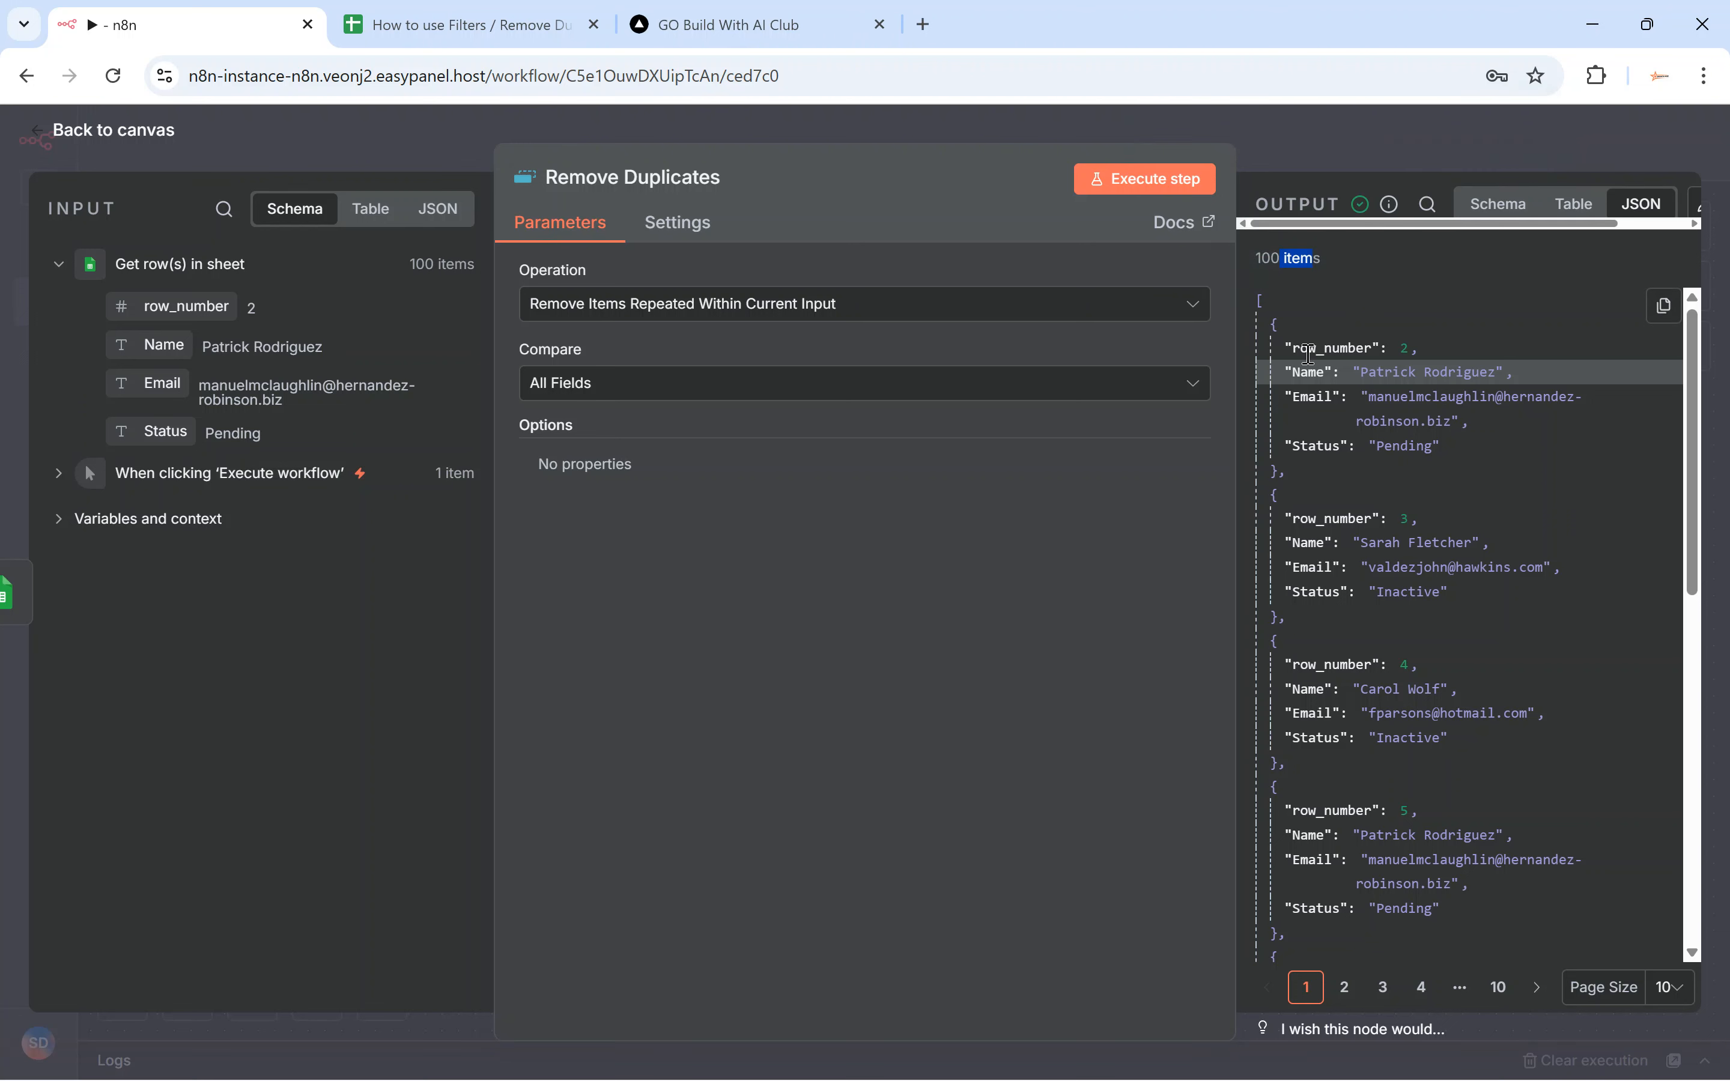
Compare the row_number values of the first few items in the Remove Duplicates output
left_click_drag(1282, 349, 1422, 348)
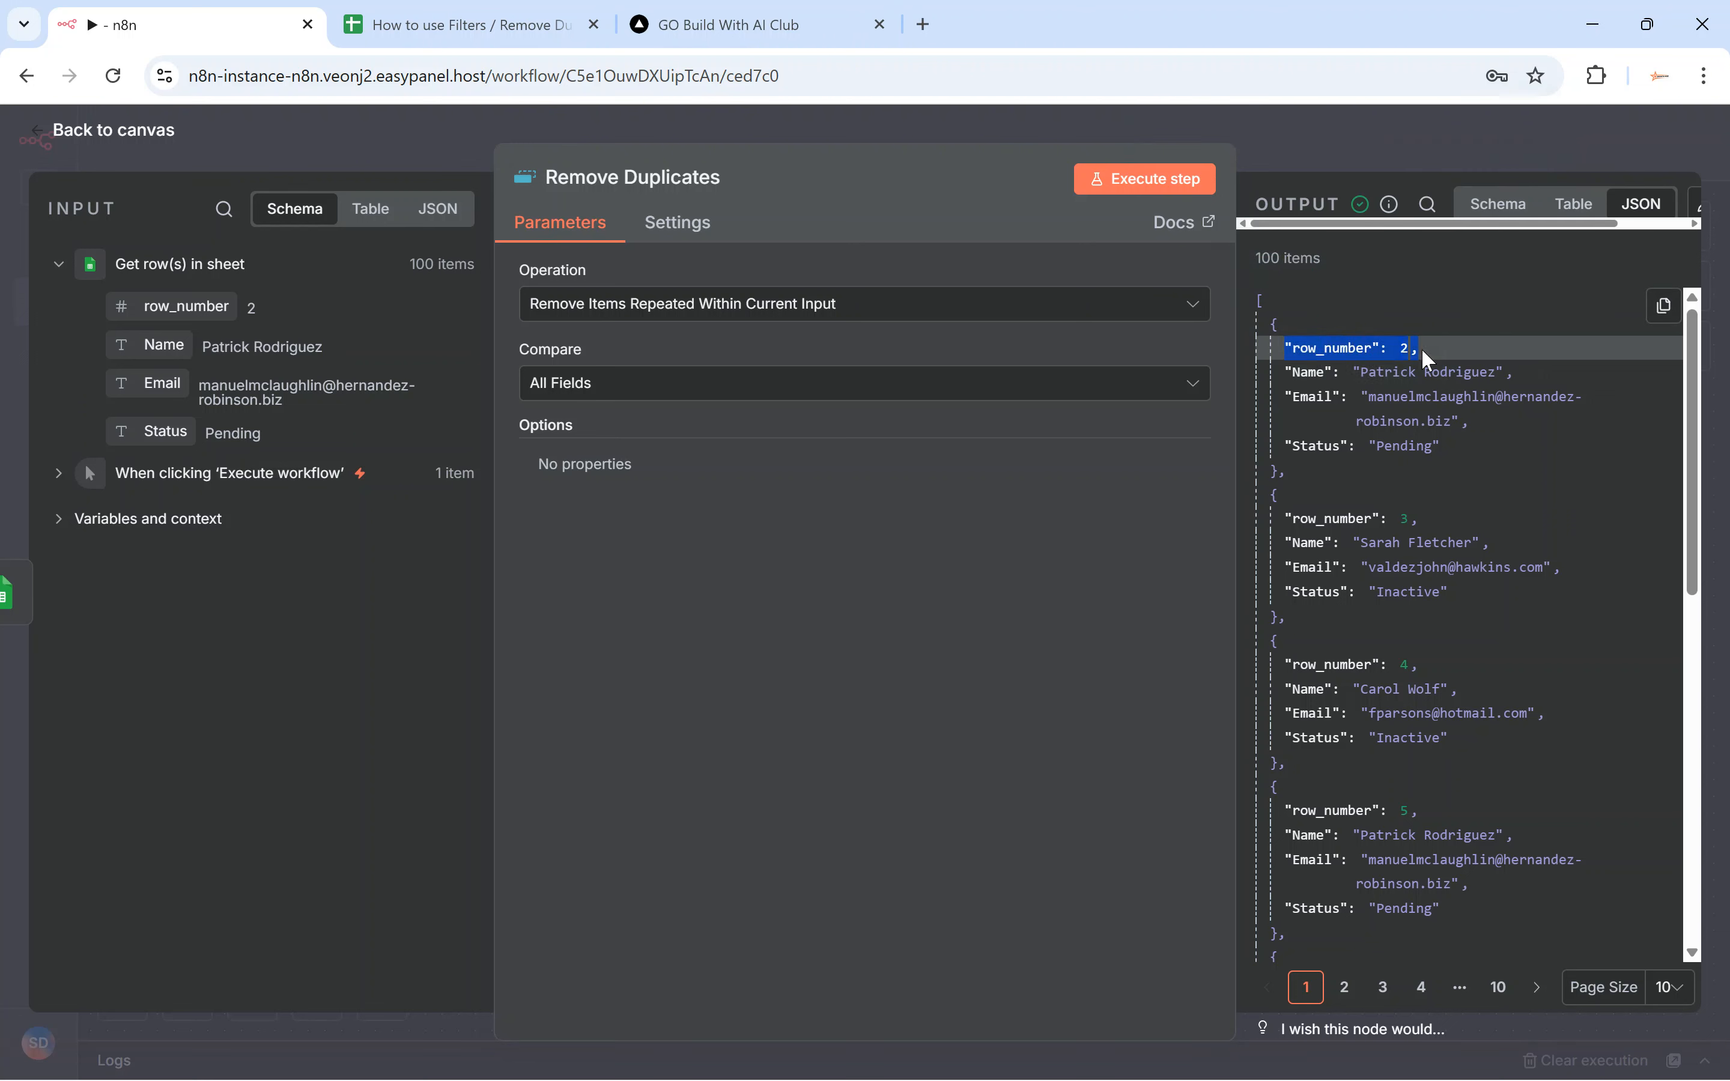
left_click_drag(1279, 519, 1417, 521)
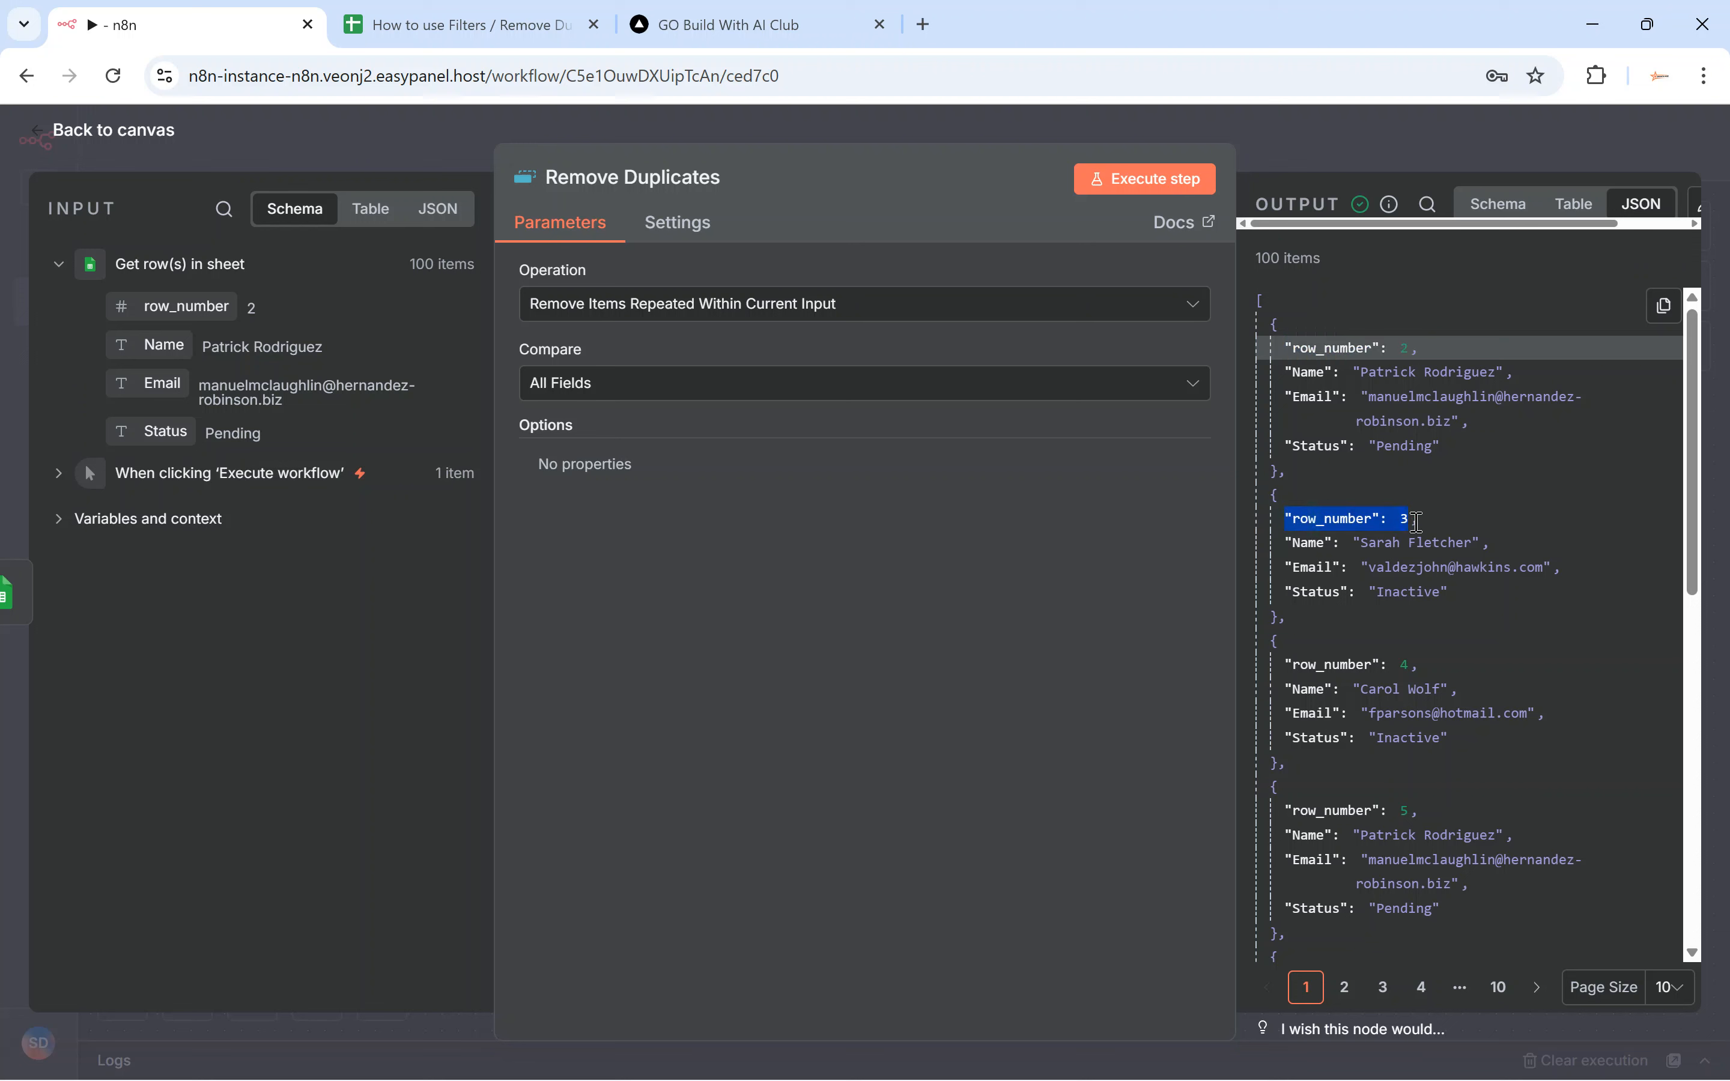
left_click(1344, 672)
left_click(1331, 740)
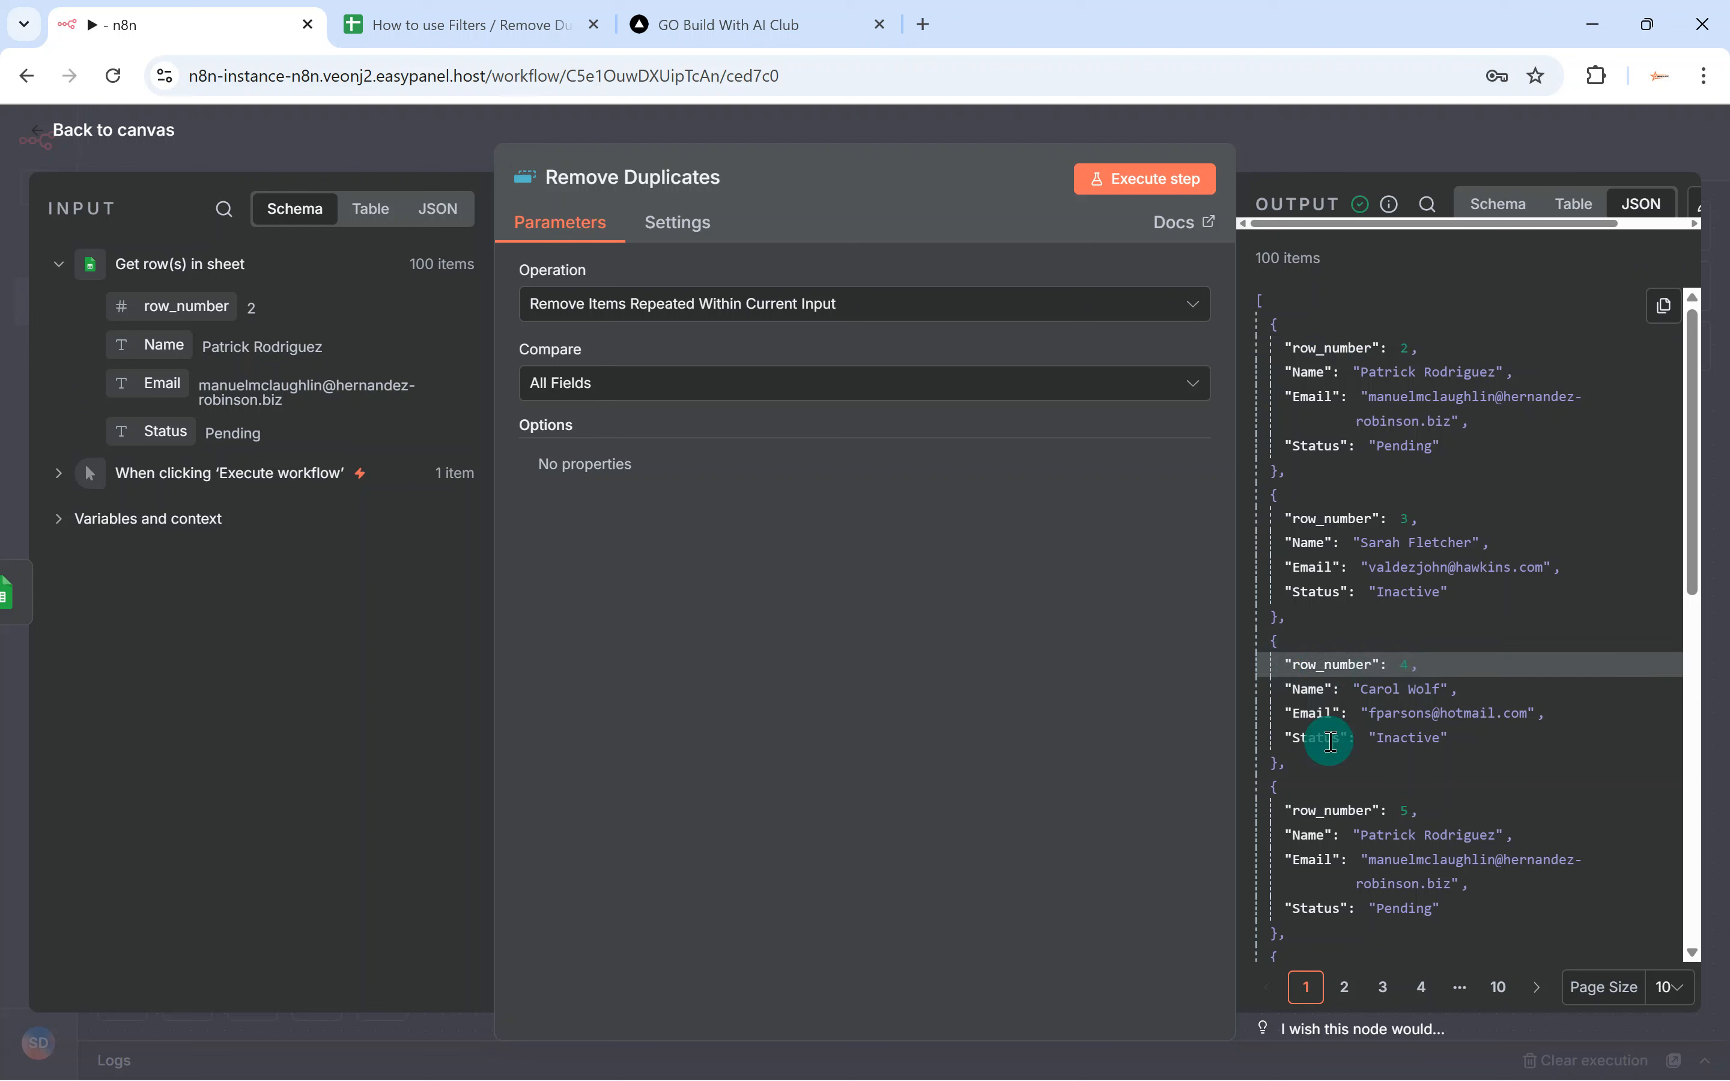
Examine the field values of the third item and the items after it in the Remove Duplicates output
left_click_drag(1330, 742, 1288, 639)
left_click(1289, 641)
left_click(1290, 685)
scroll(1366, 465, "down", 5)
scroll(1373, 503, "up", 5)
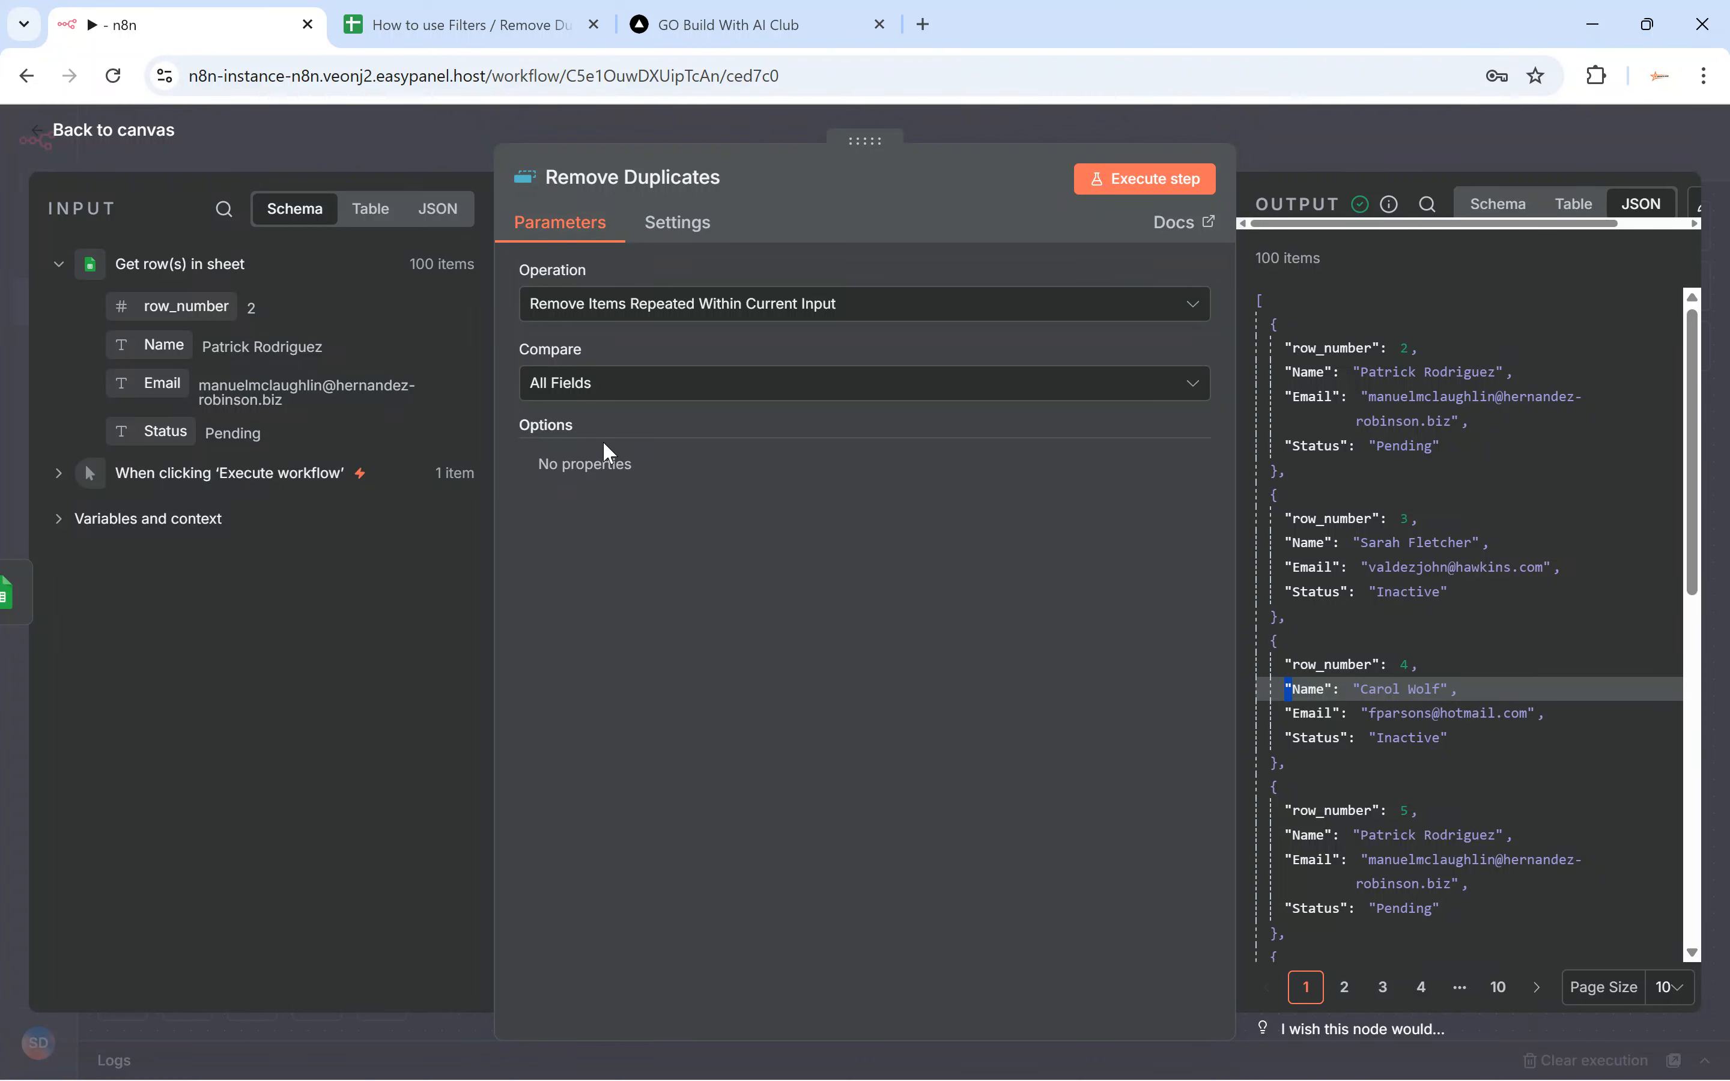
Set Compare to All Fields Except, exclude row_number, and execute the Remove Duplicates step
left_click(608, 390)
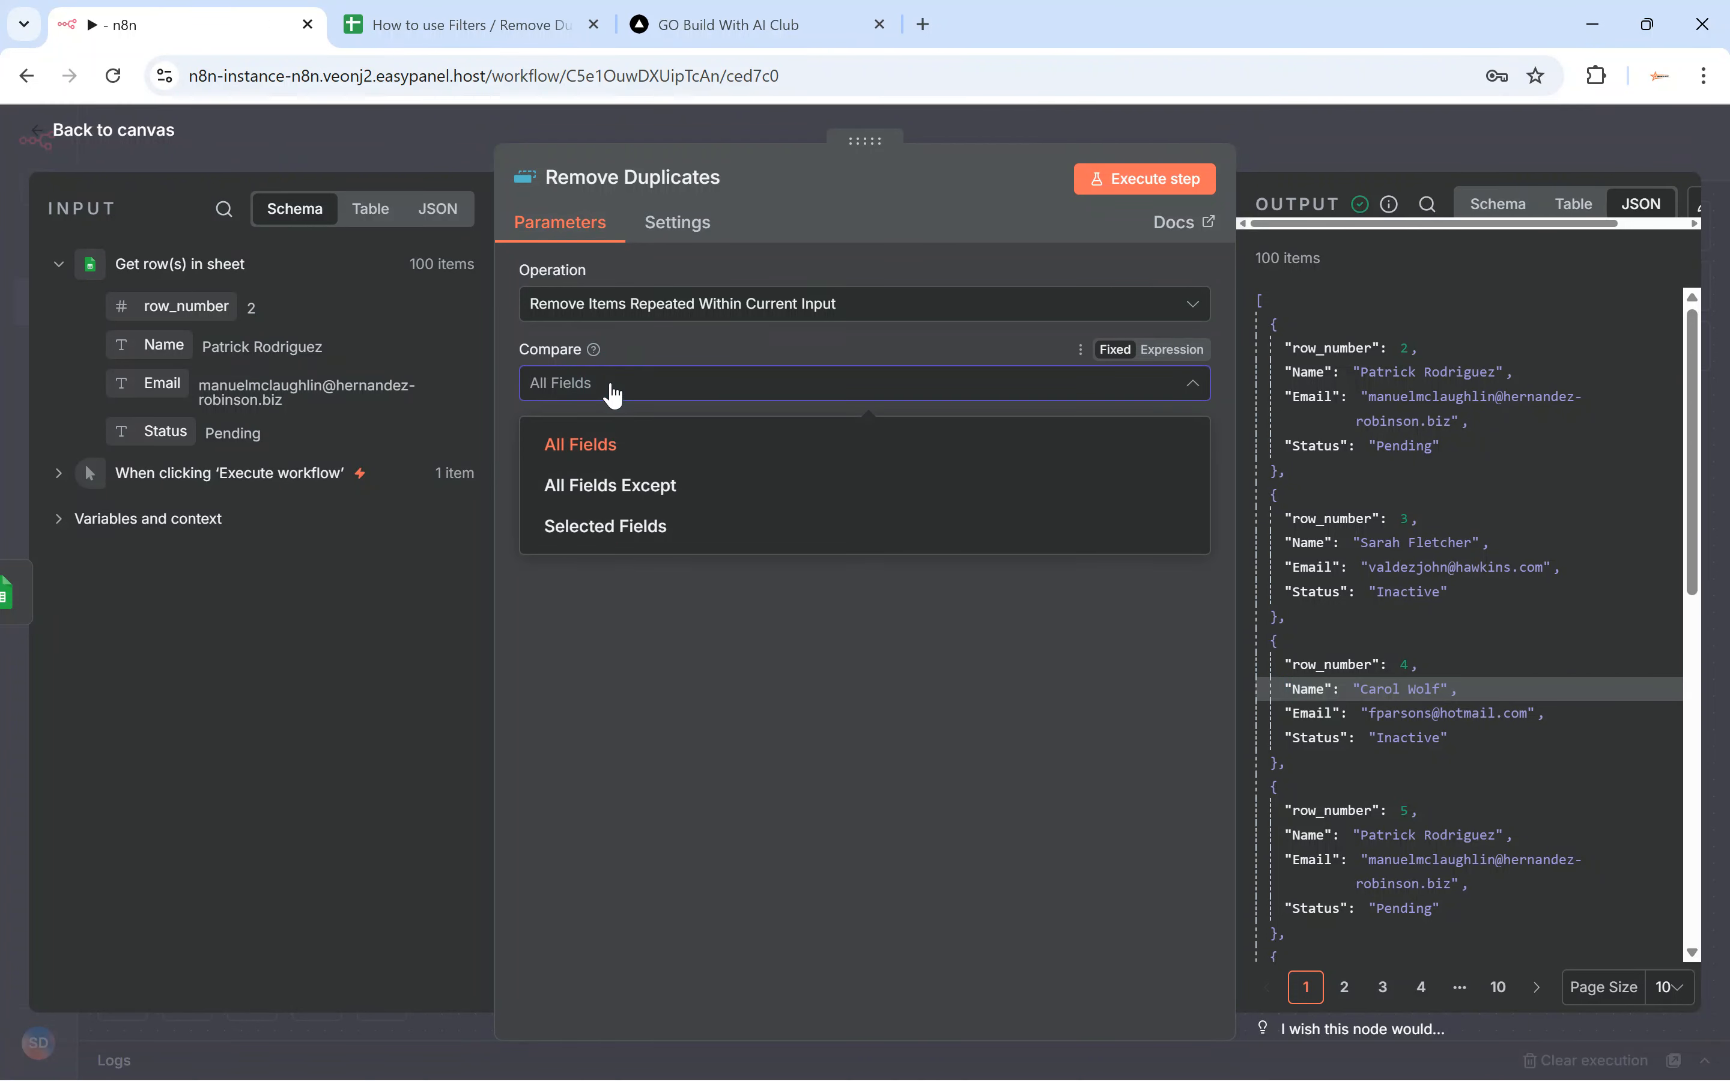
left_click(599, 500)
left_click(640, 456)
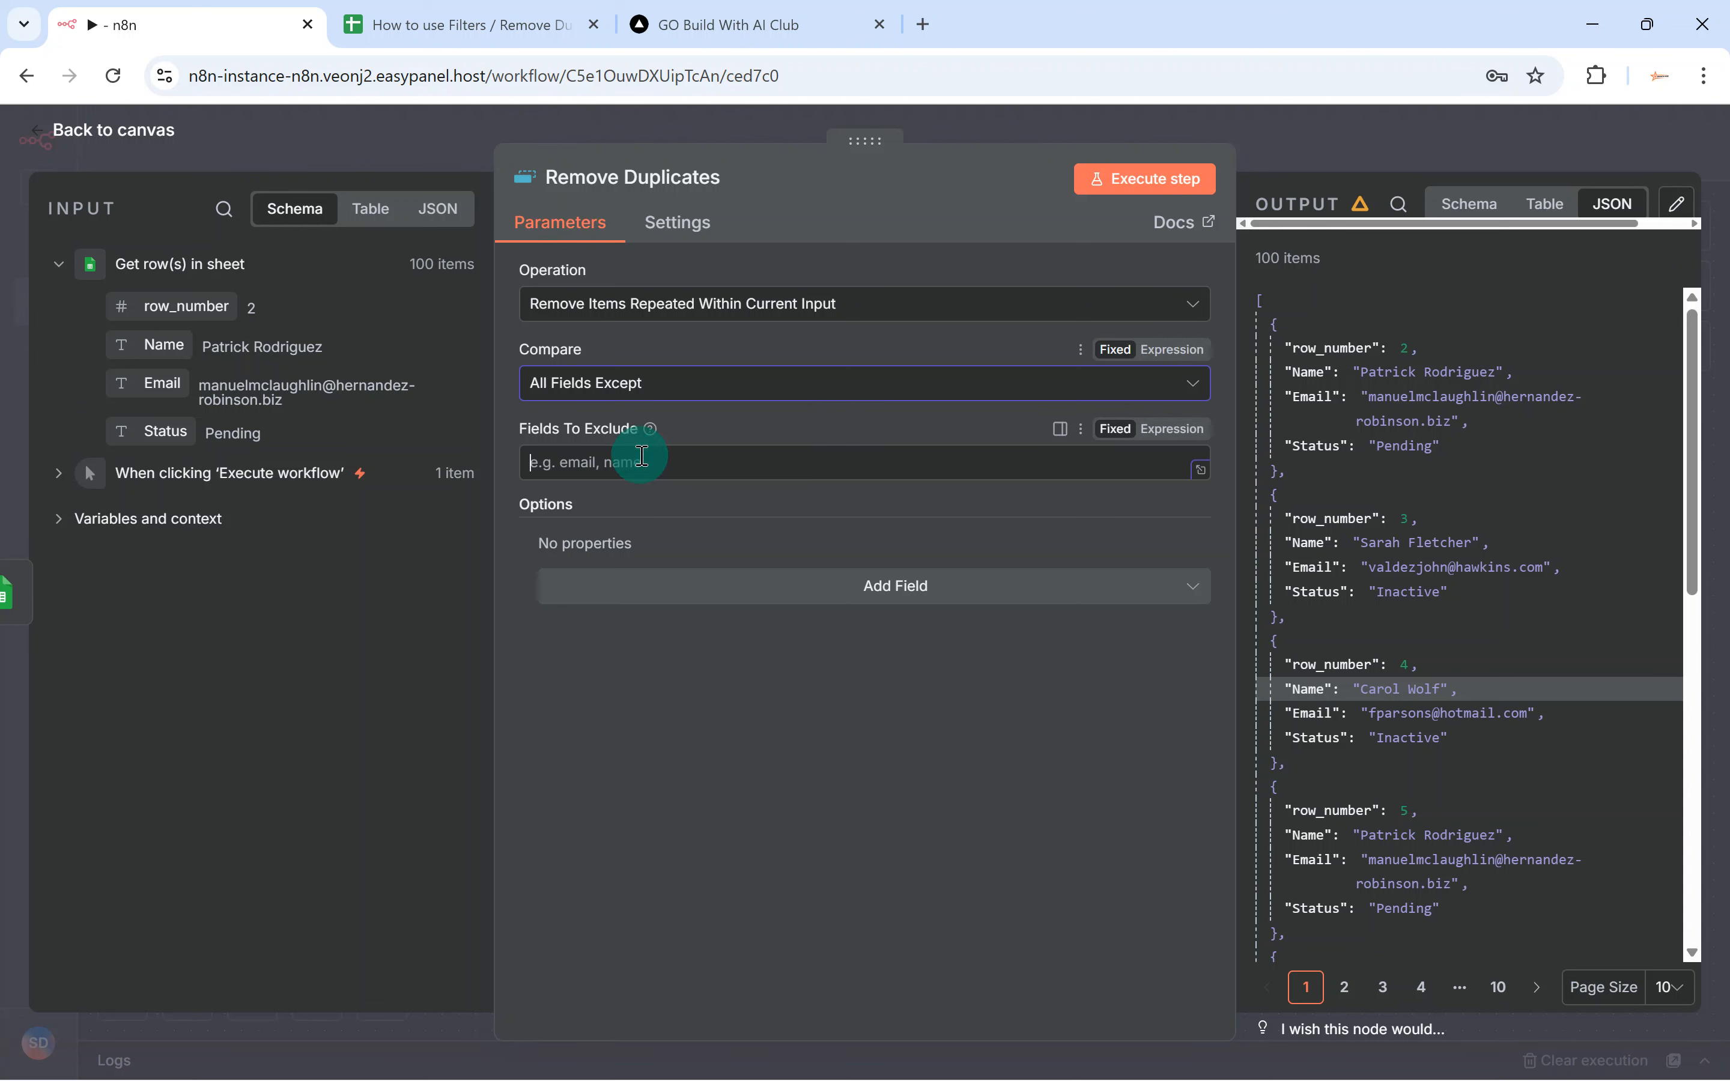
type("row_number")
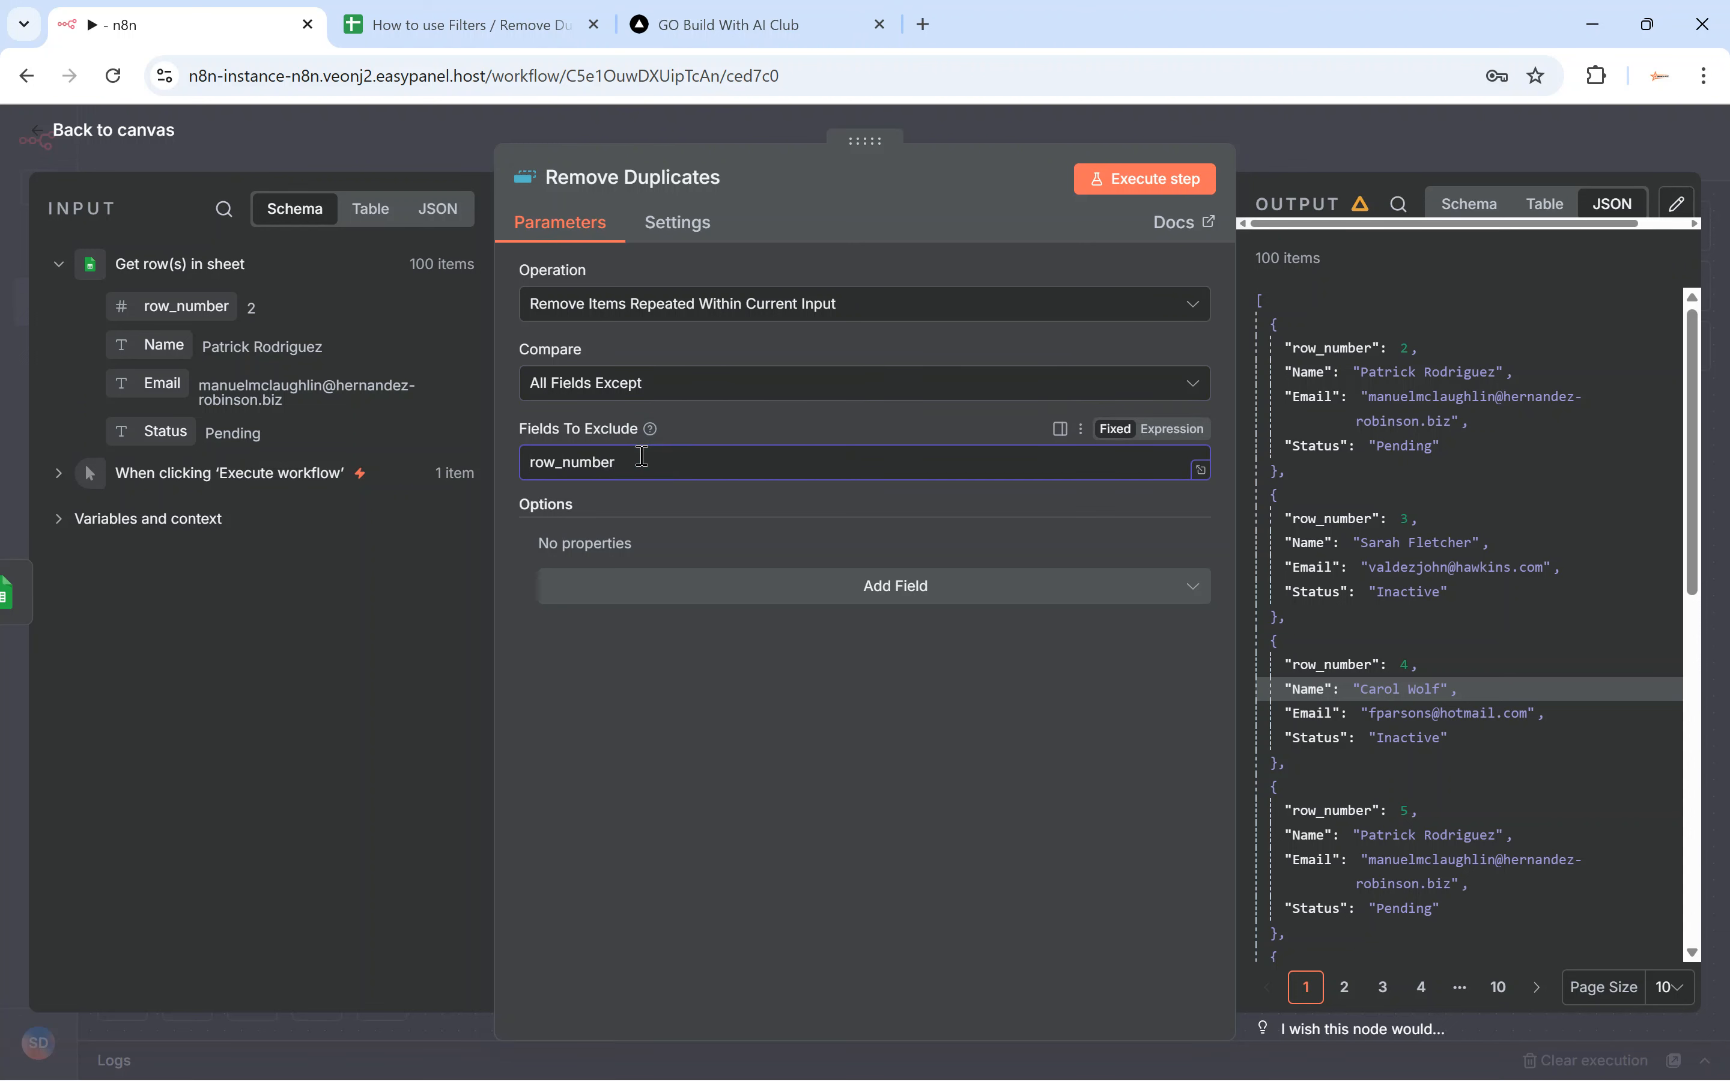
left_click(1137, 178)
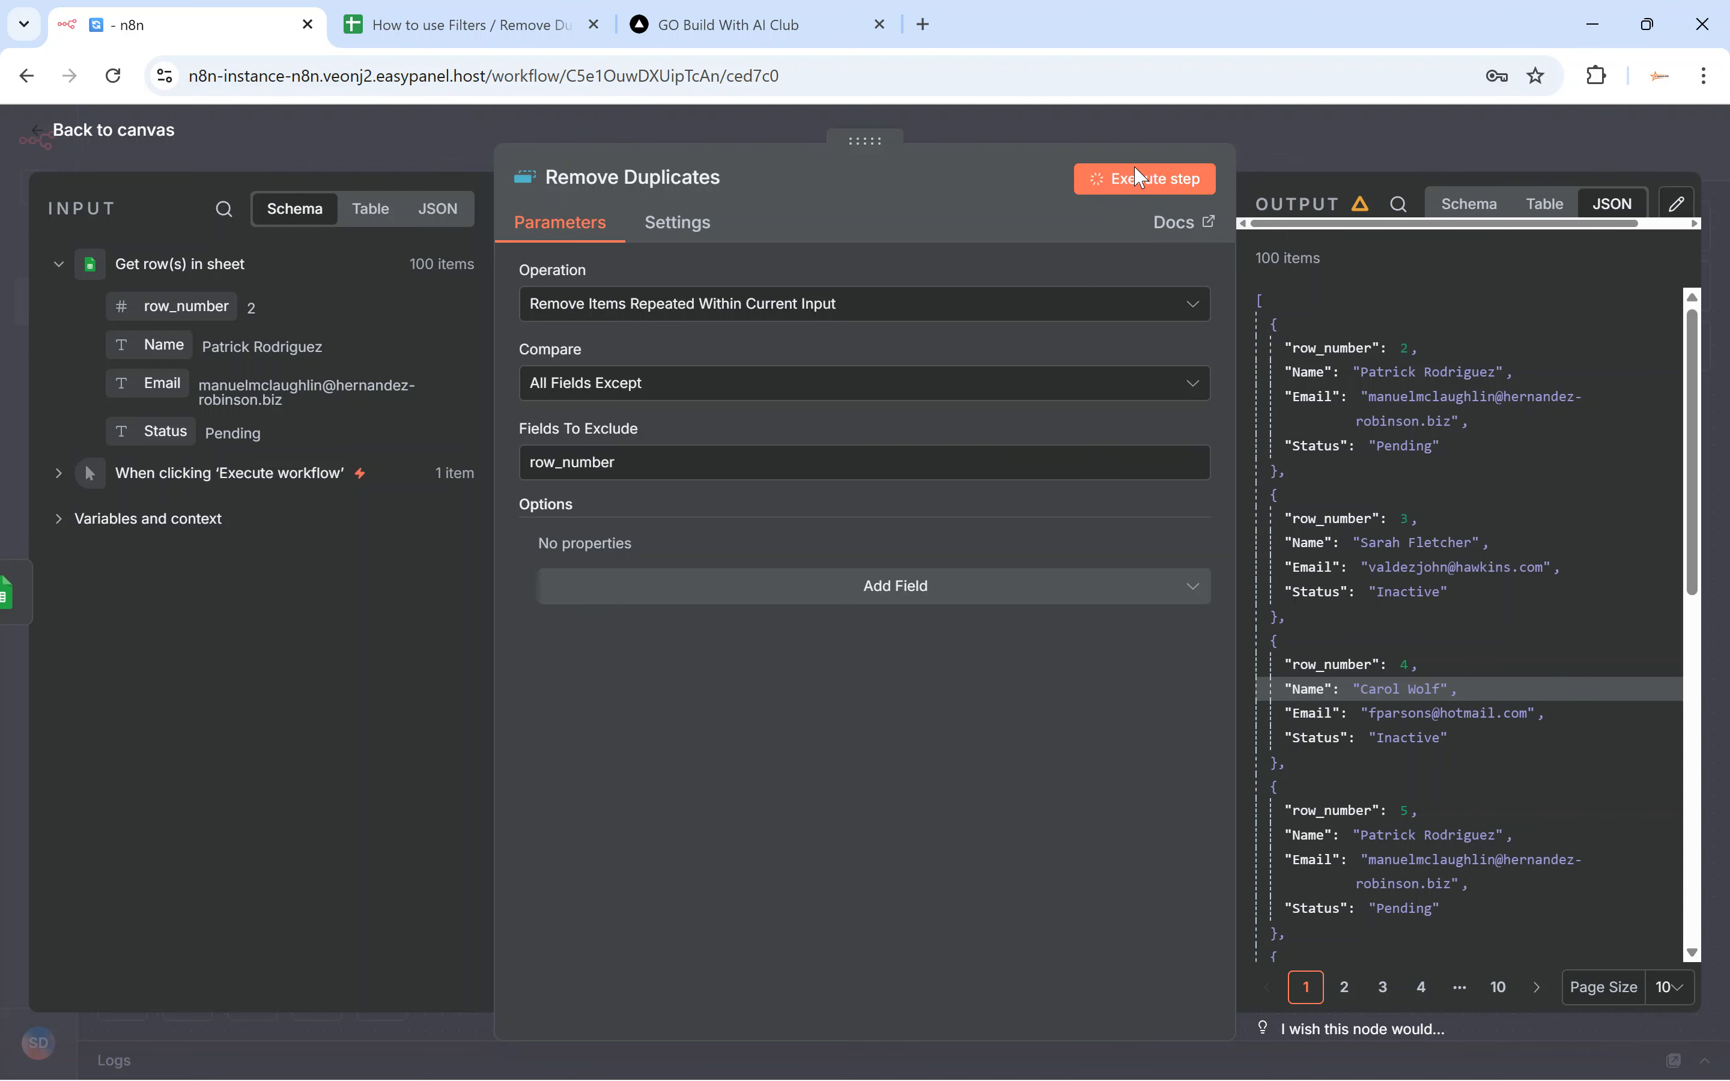
Check the new output's item count and review all fields of the first remaining item
left_click_drag(1344, 259, 1261, 254)
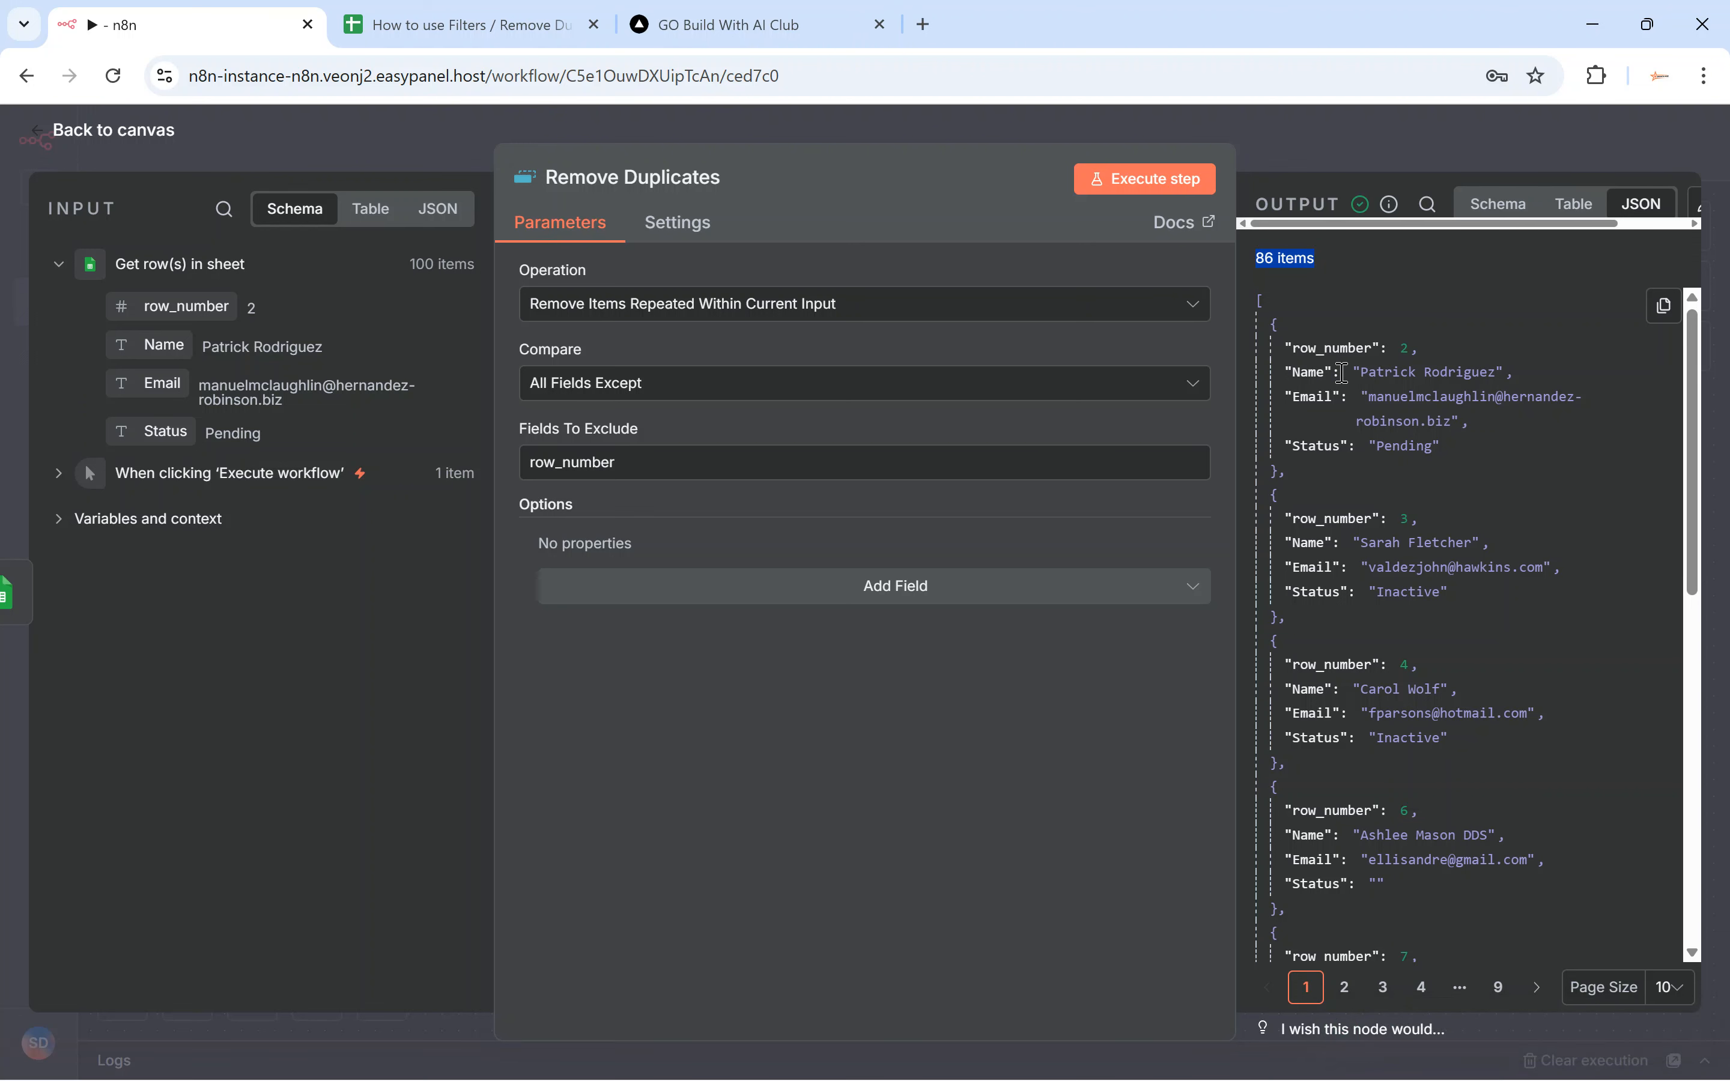
left_click_drag(1284, 343, 1432, 455)
left_click(1308, 372)
left_click(1445, 449)
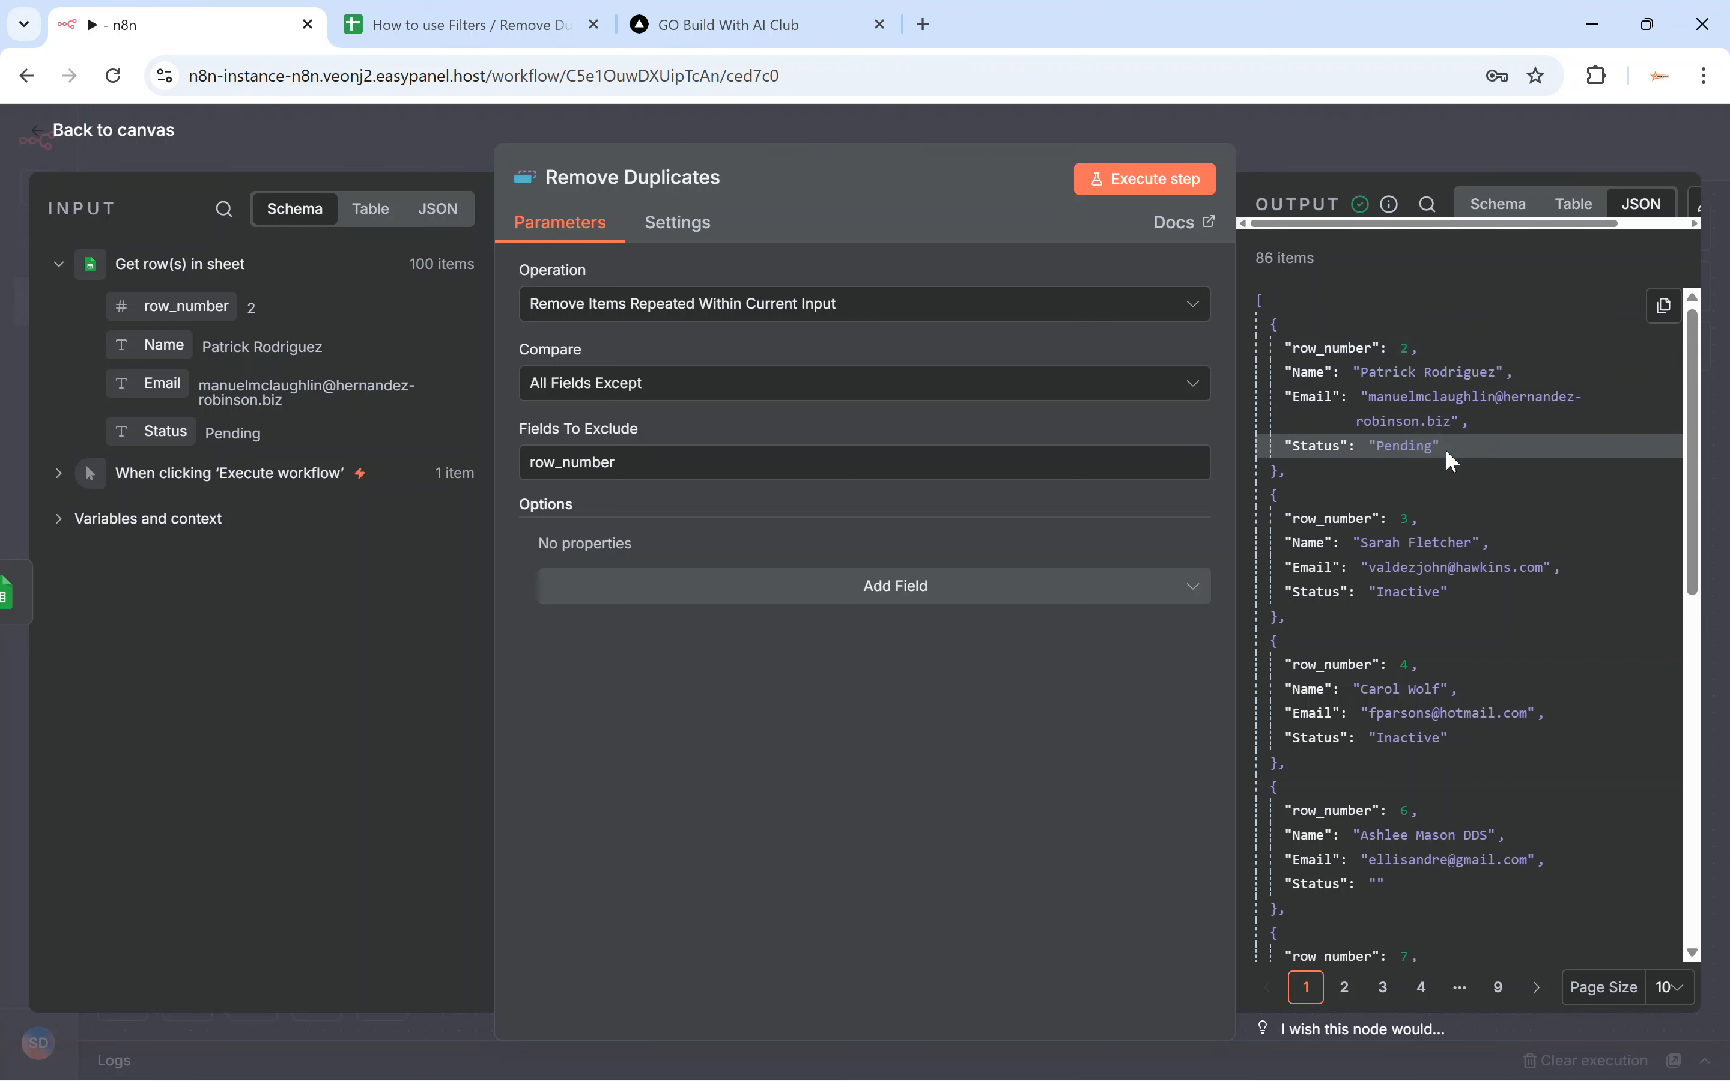
Add the Disable Dot Notation option to the Remove Duplicates node
left_click(688, 466)
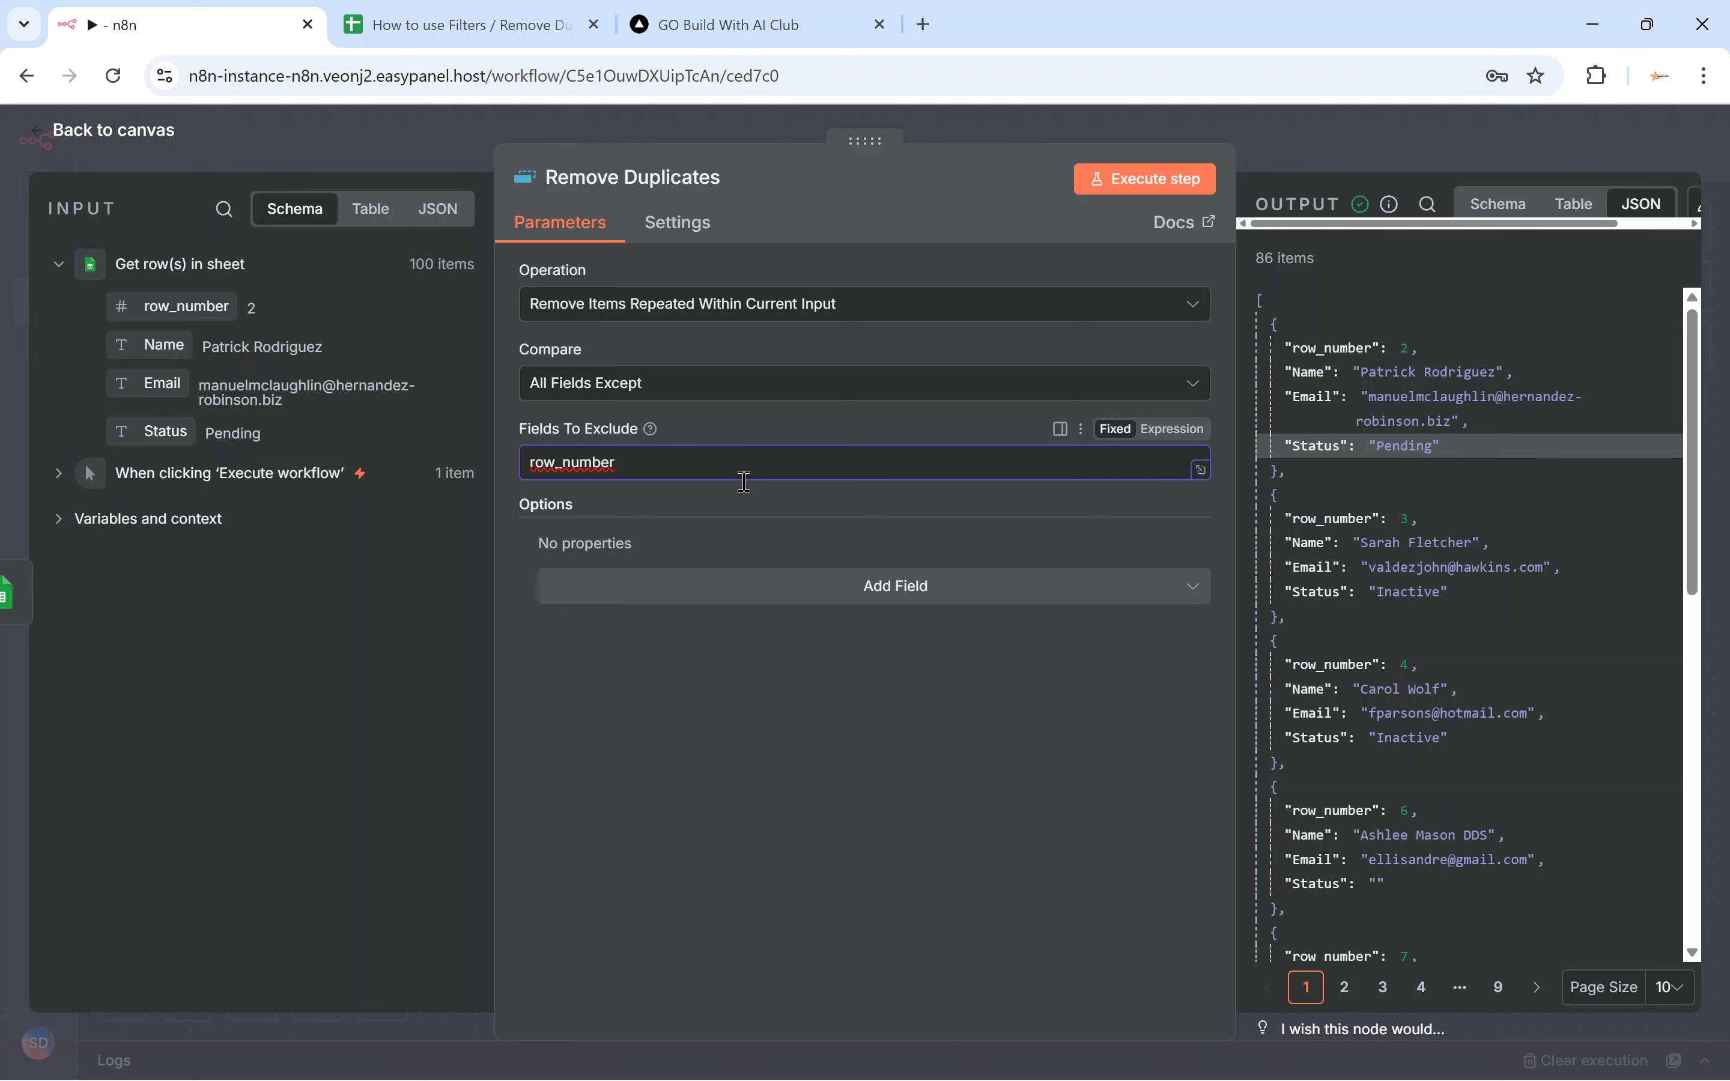
left_click(853, 588)
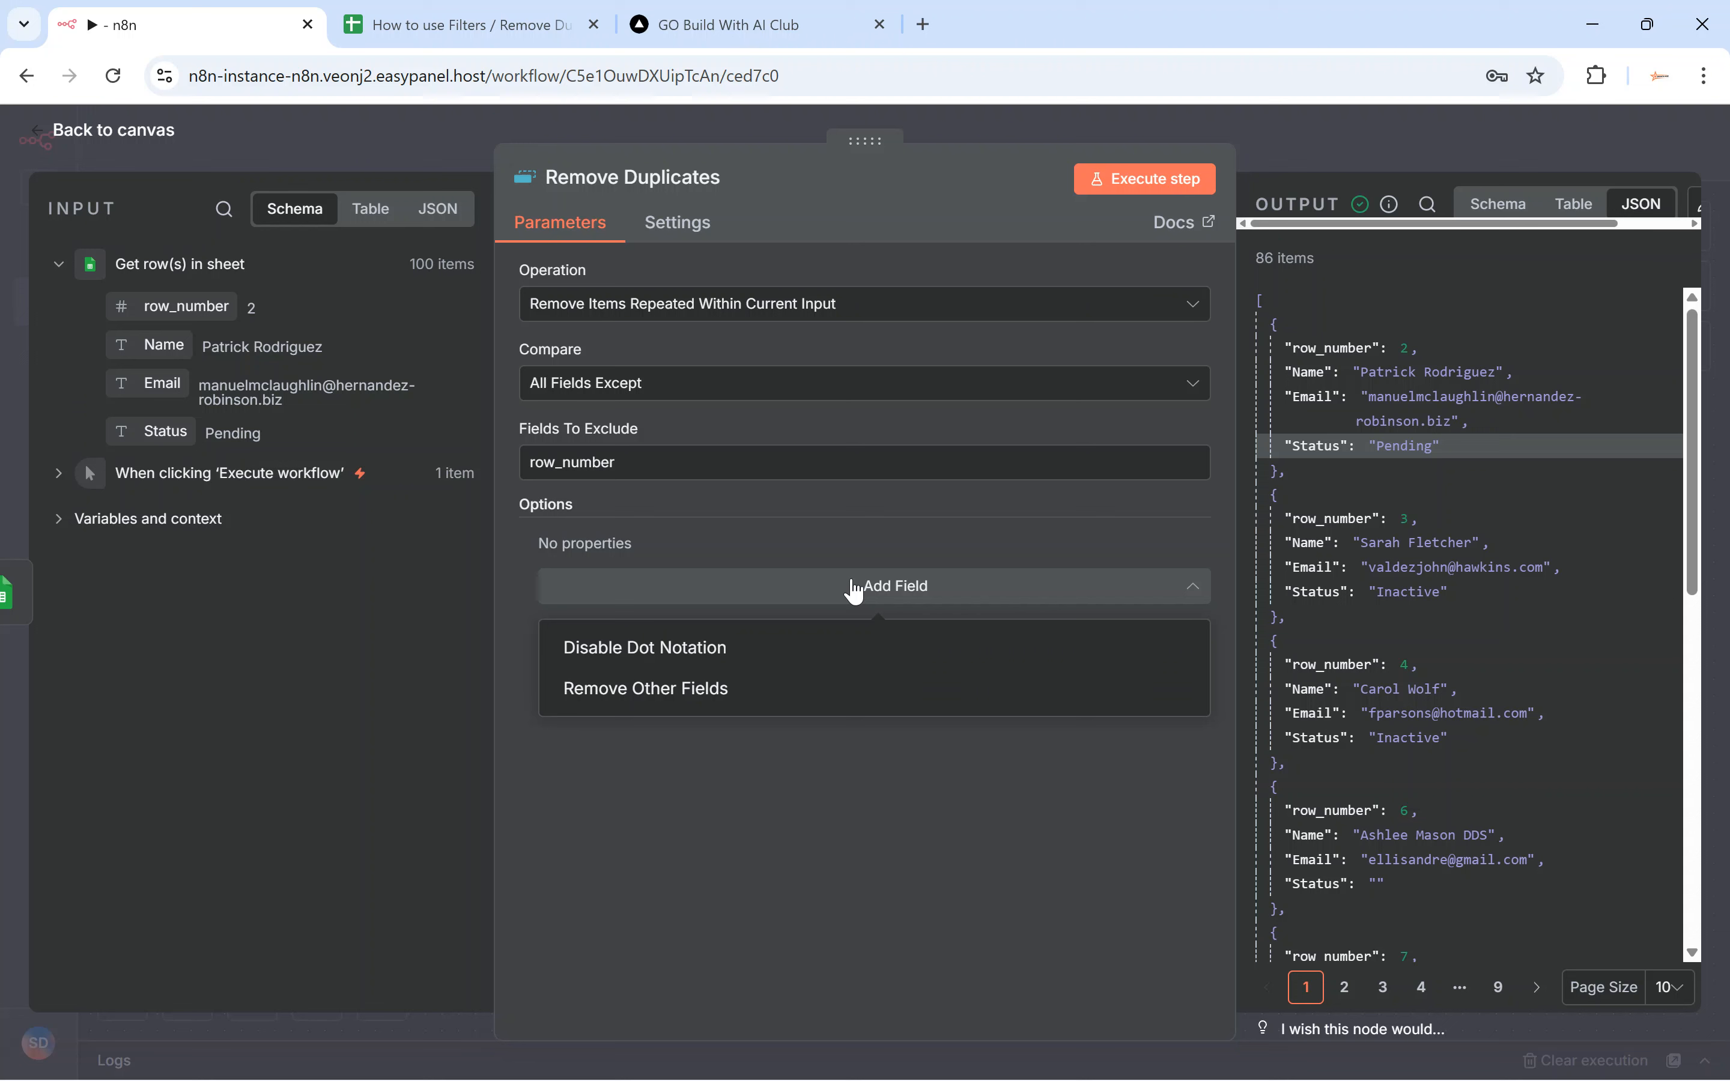
left_click(724, 667)
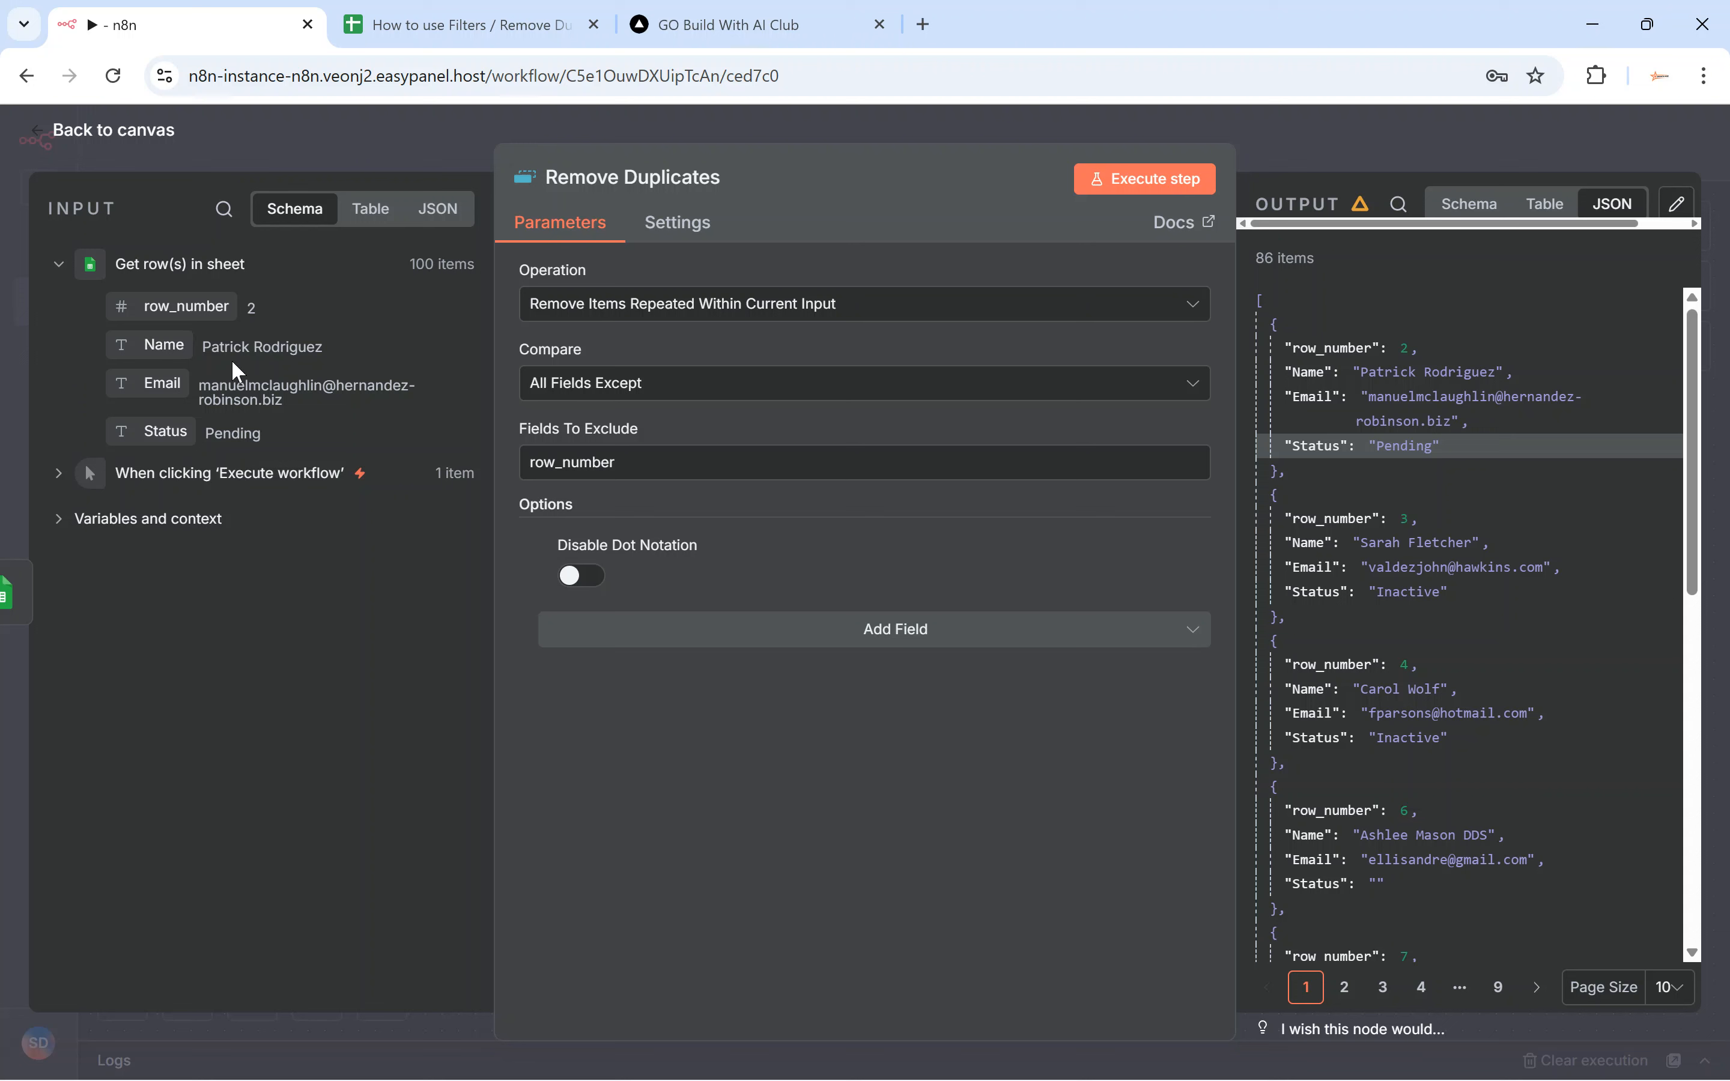
Replace the Fields To Exclude value with the dot-notation example data.name
double_click(617, 463)
type("da")
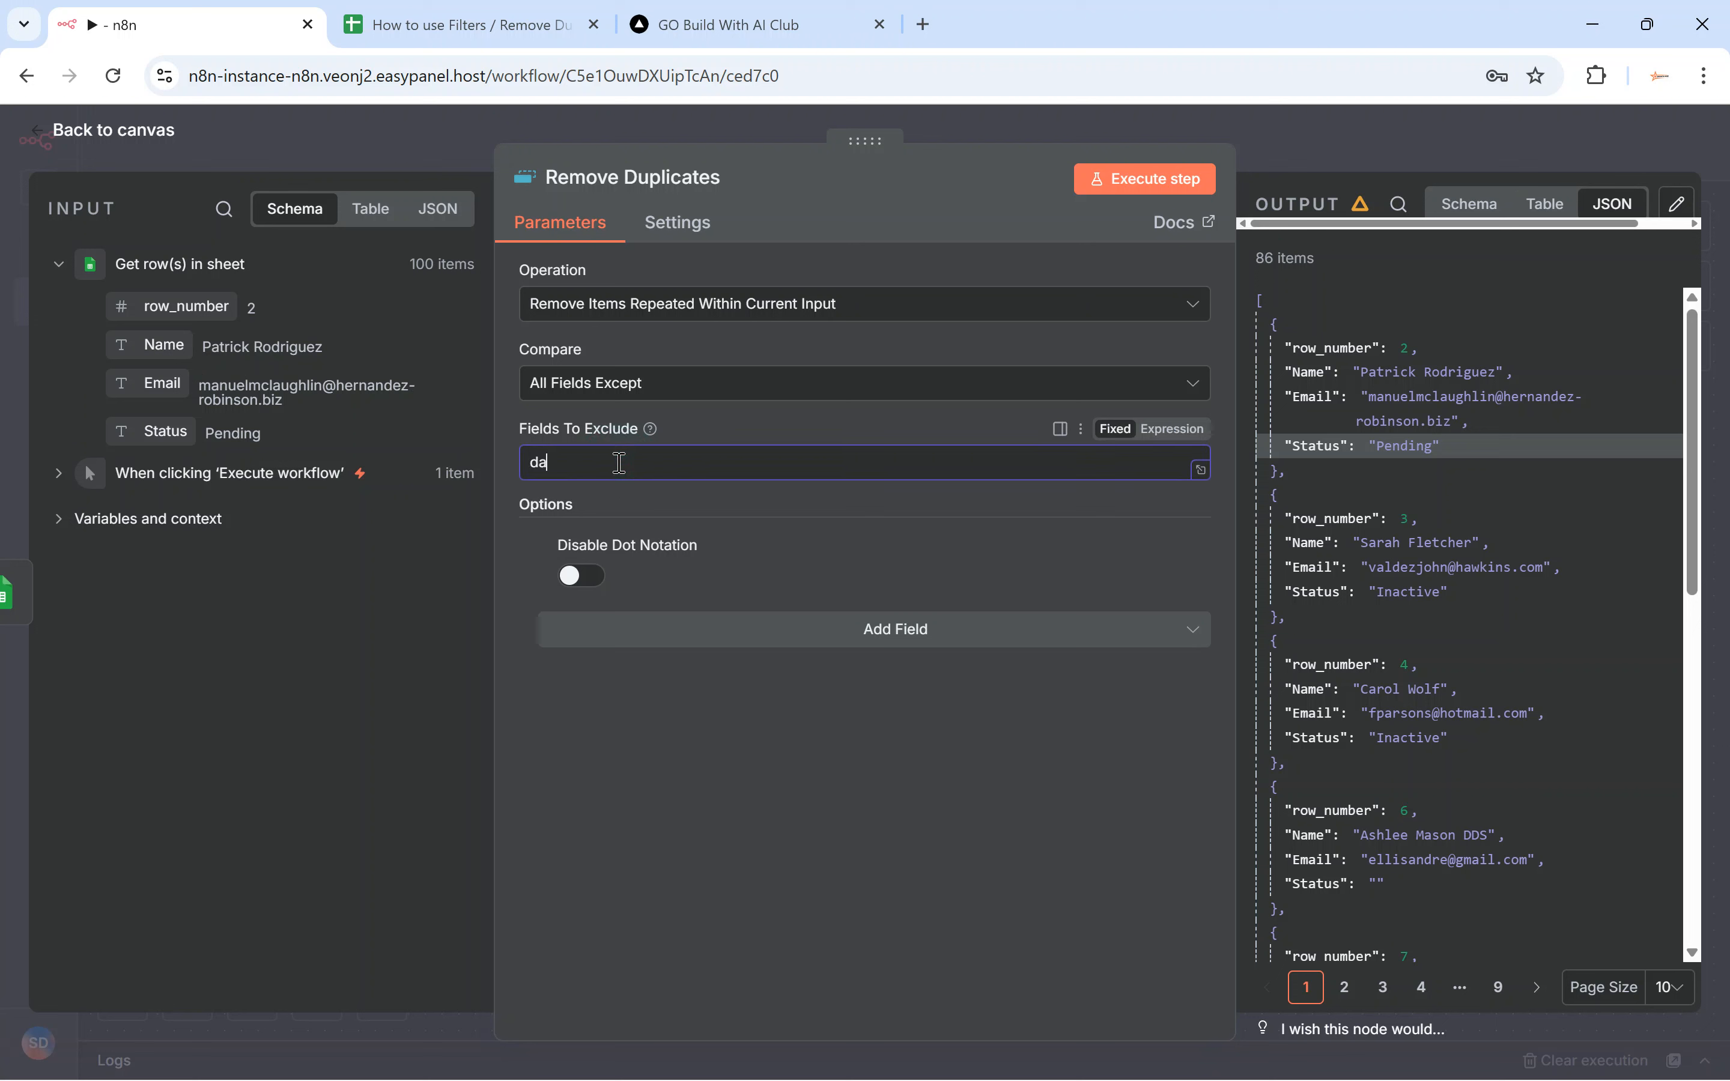
type("ta.name")
left_click_drag(621, 462, 481, 470)
left_click(730, 848)
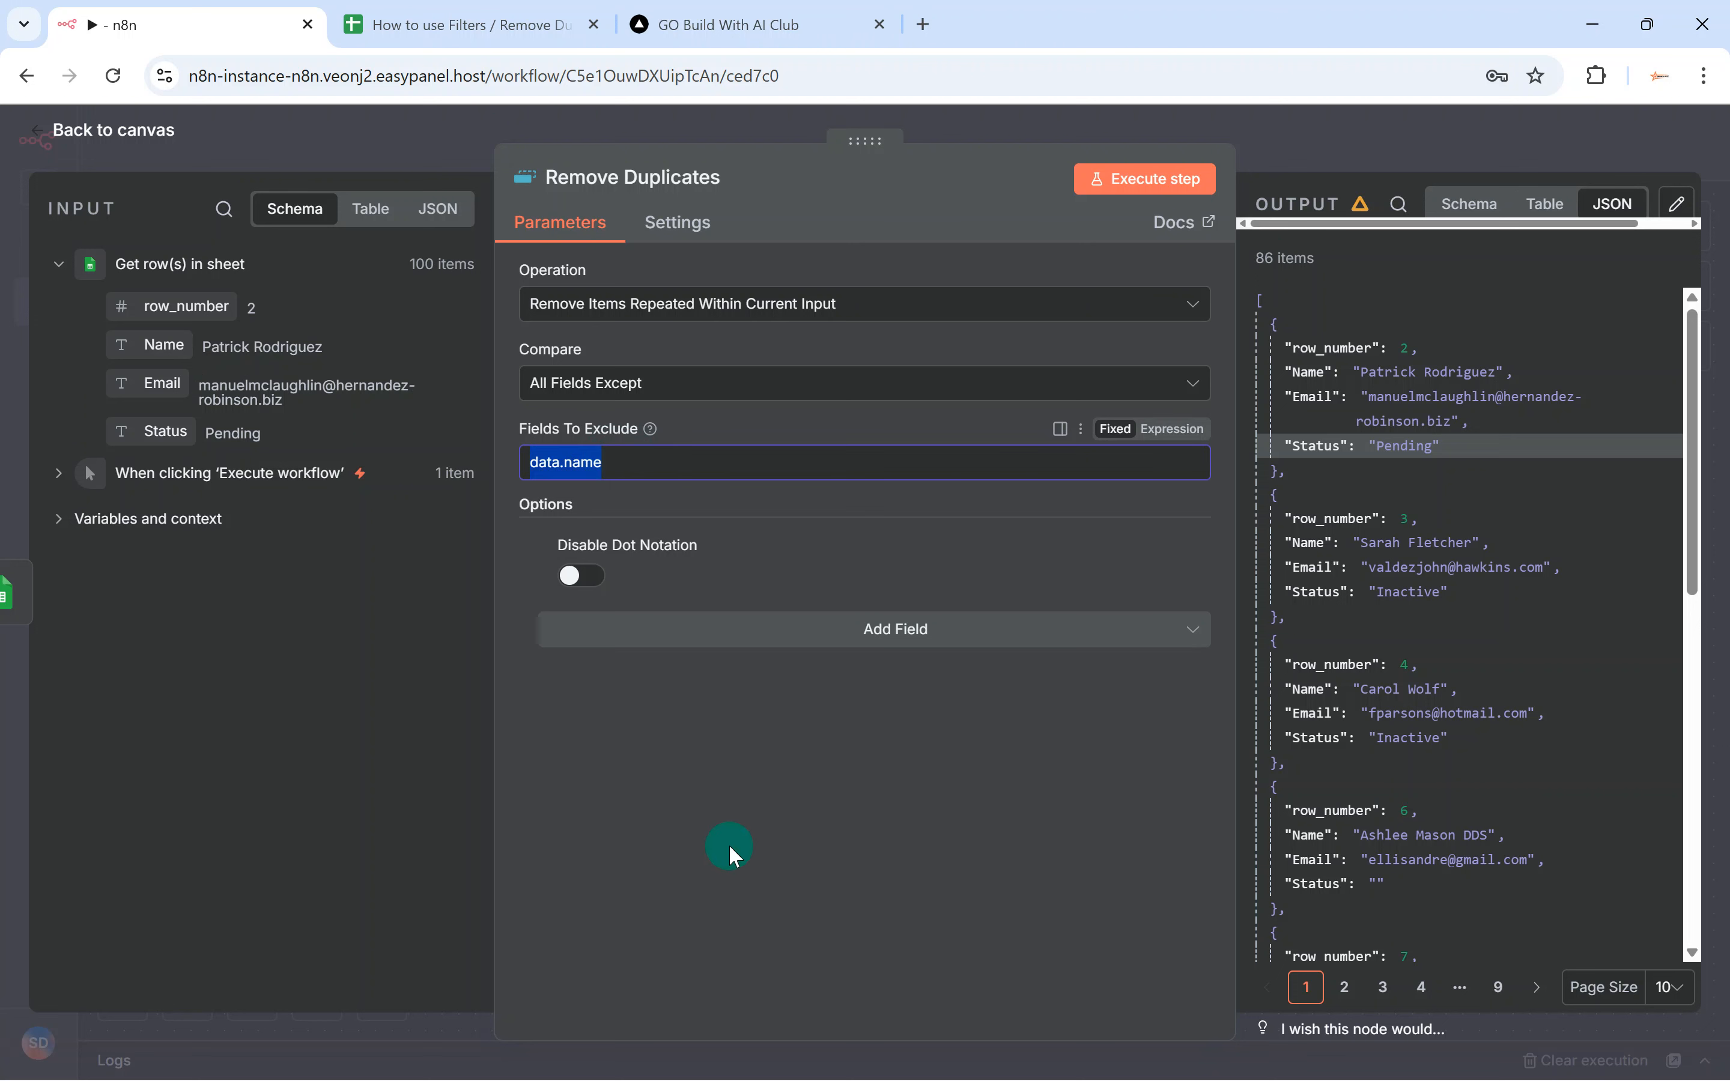
Turn on Disable Dot Notation and clear the Fields To Exclude value
left_click(591, 590)
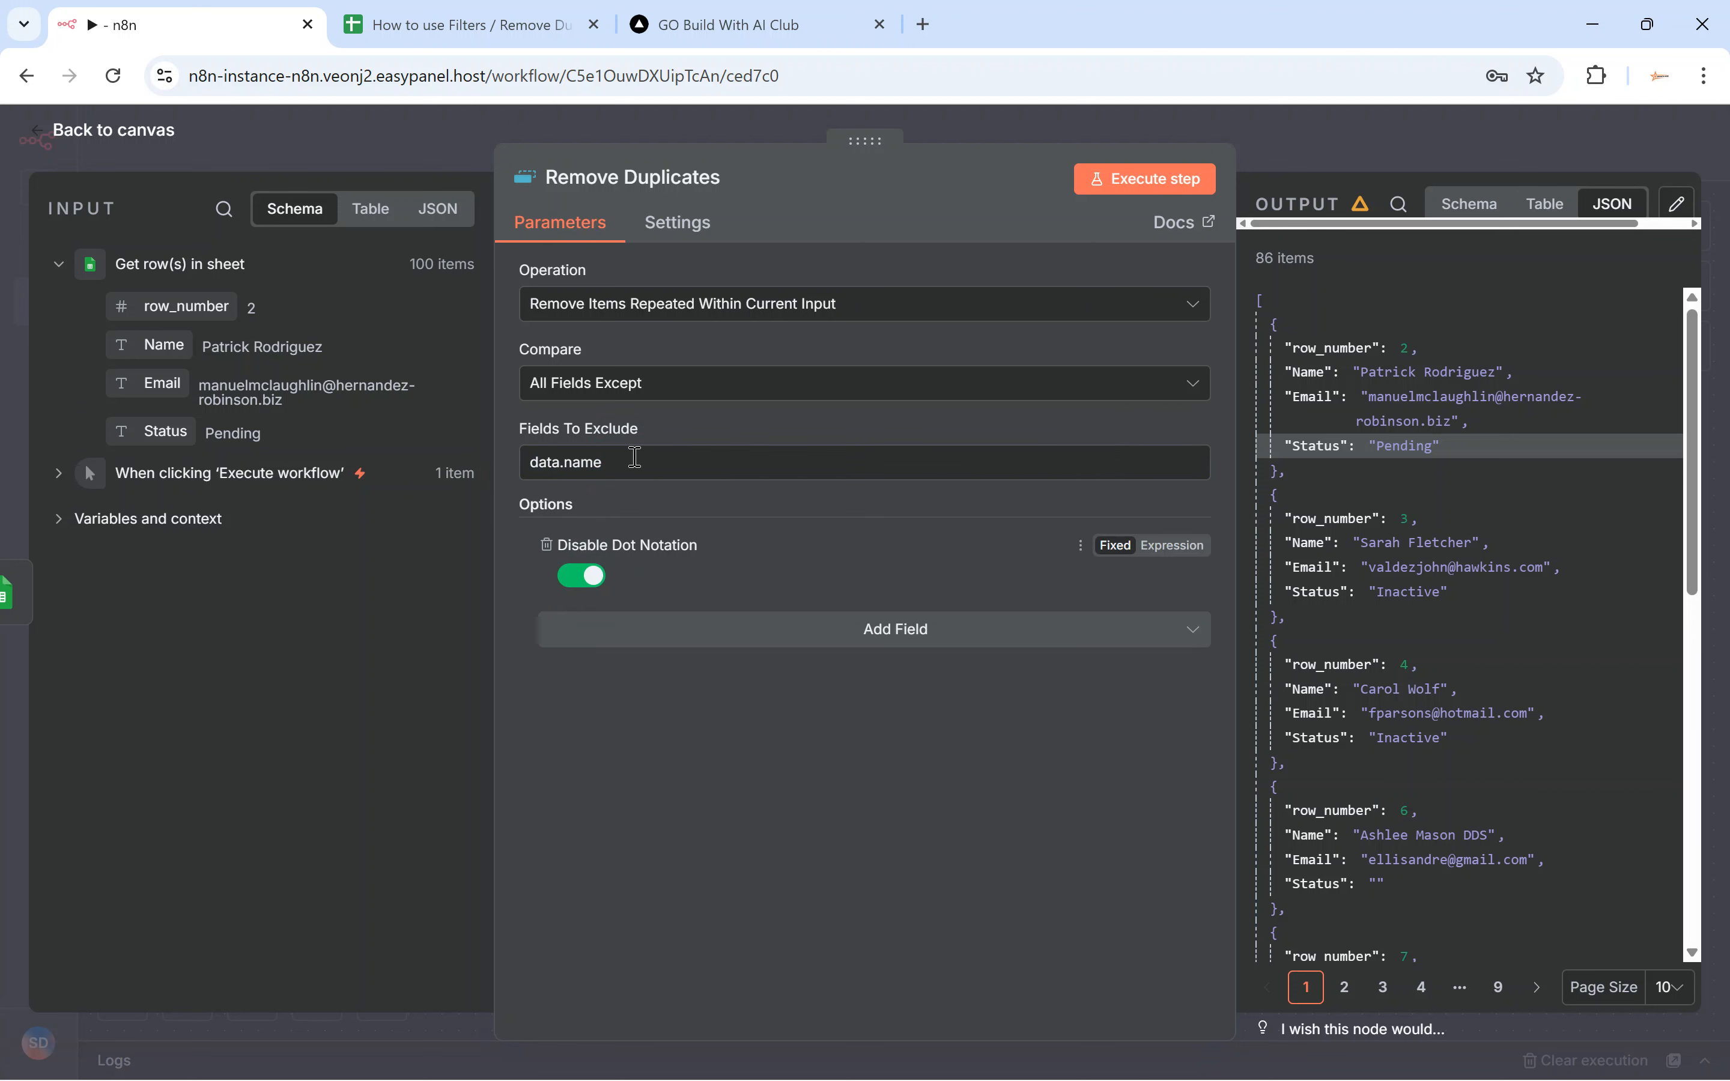
left_click_drag(648, 458, 538, 453)
double_click(581, 458)
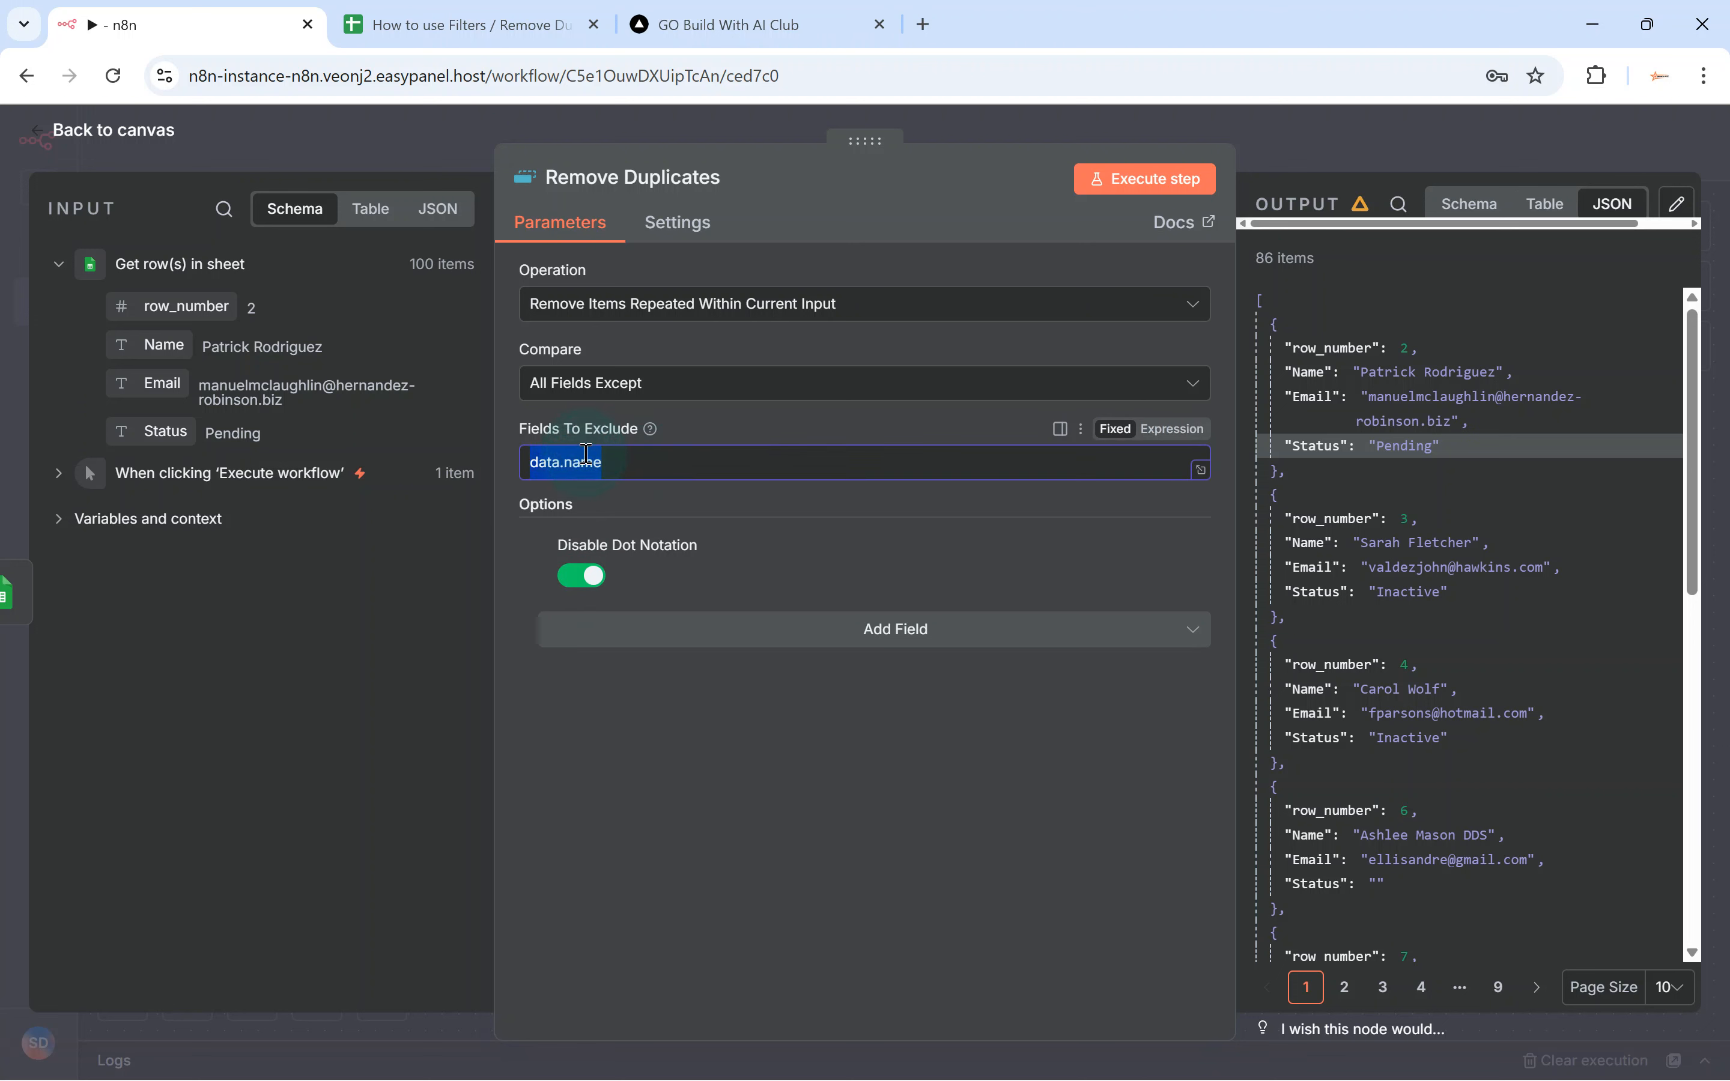
key("BackSpace")
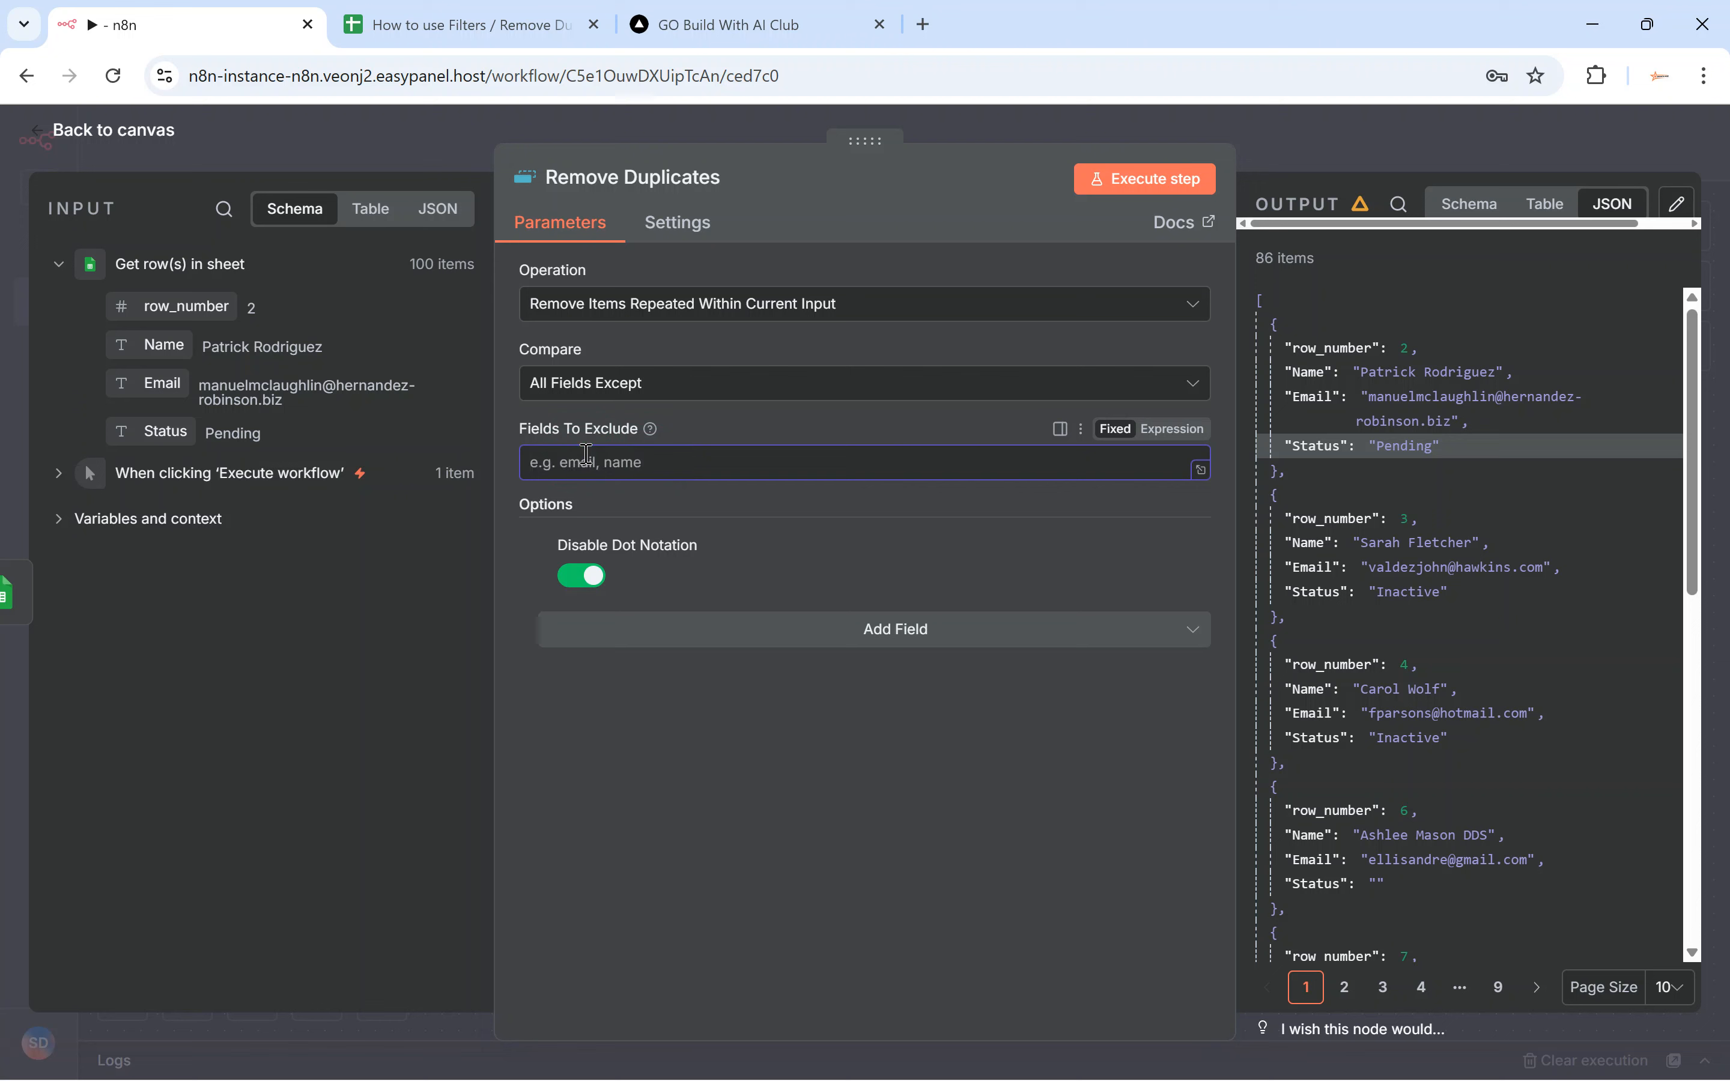
Review the available operations of the Remove Duplicates node without changing the selection, and return to the workflow canvas
left_click(697, 307)
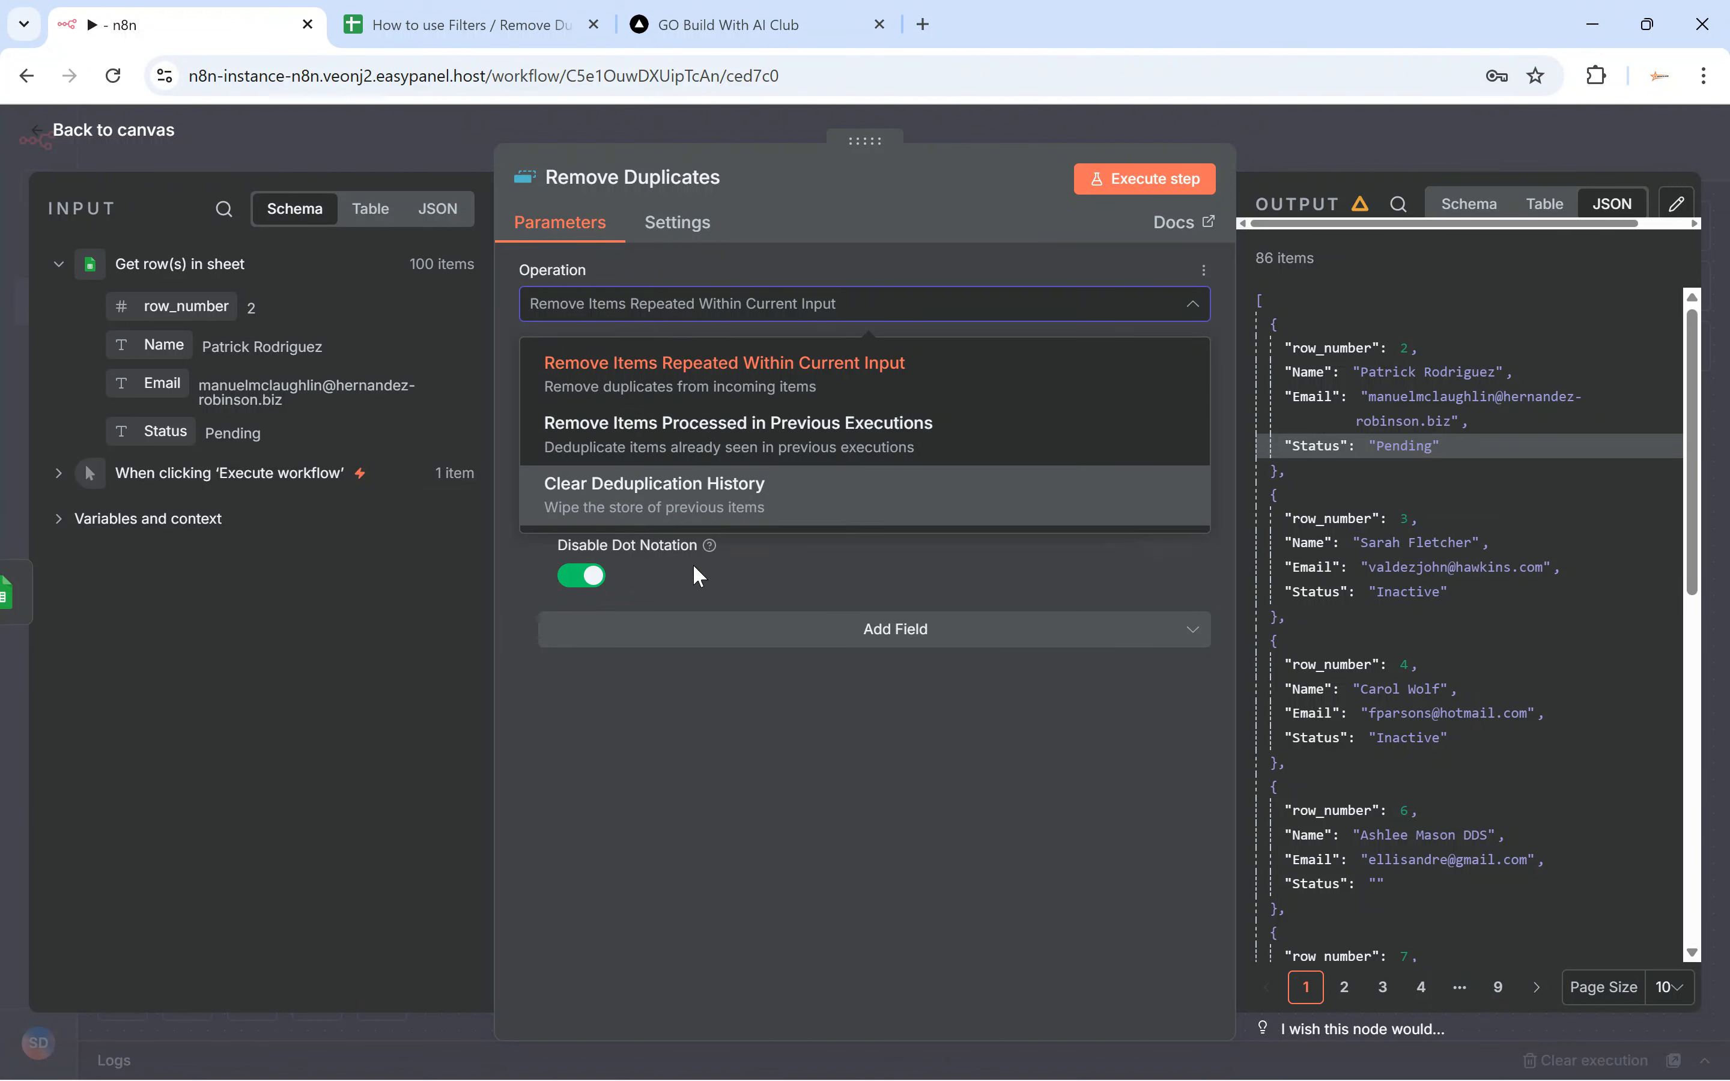
left_click(669, 708)
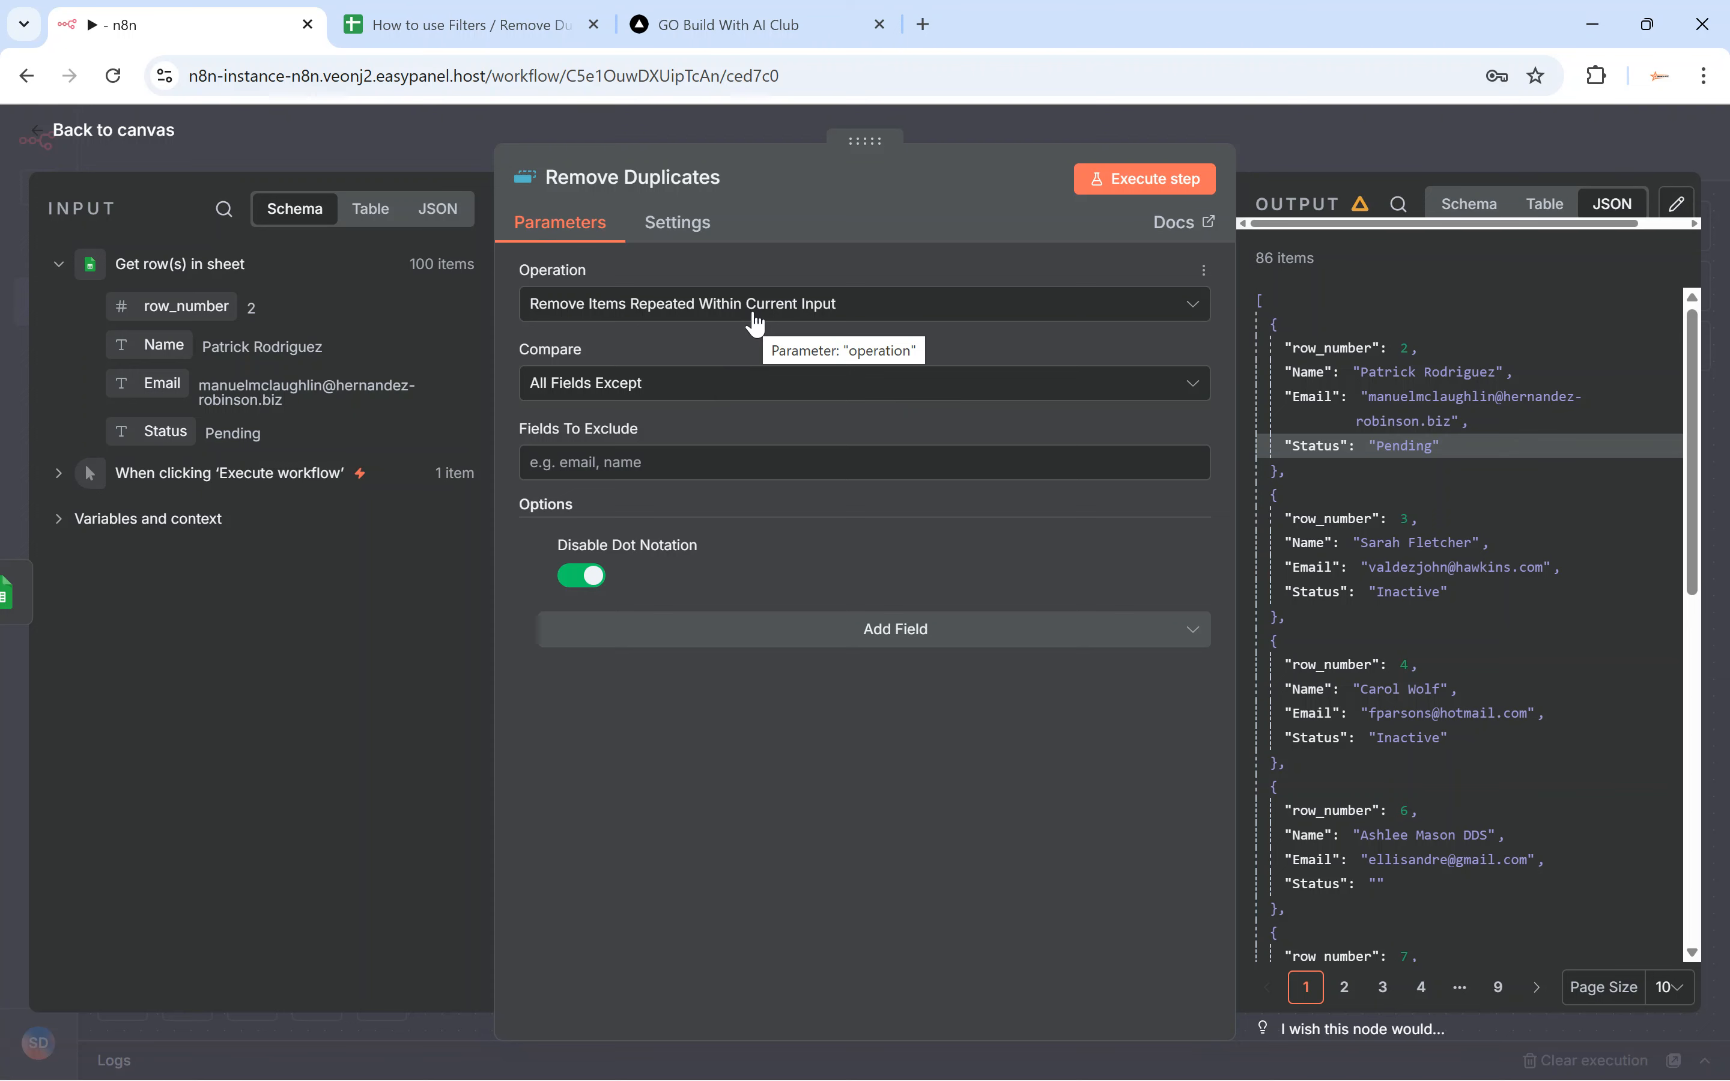
left_click(1352, 141)
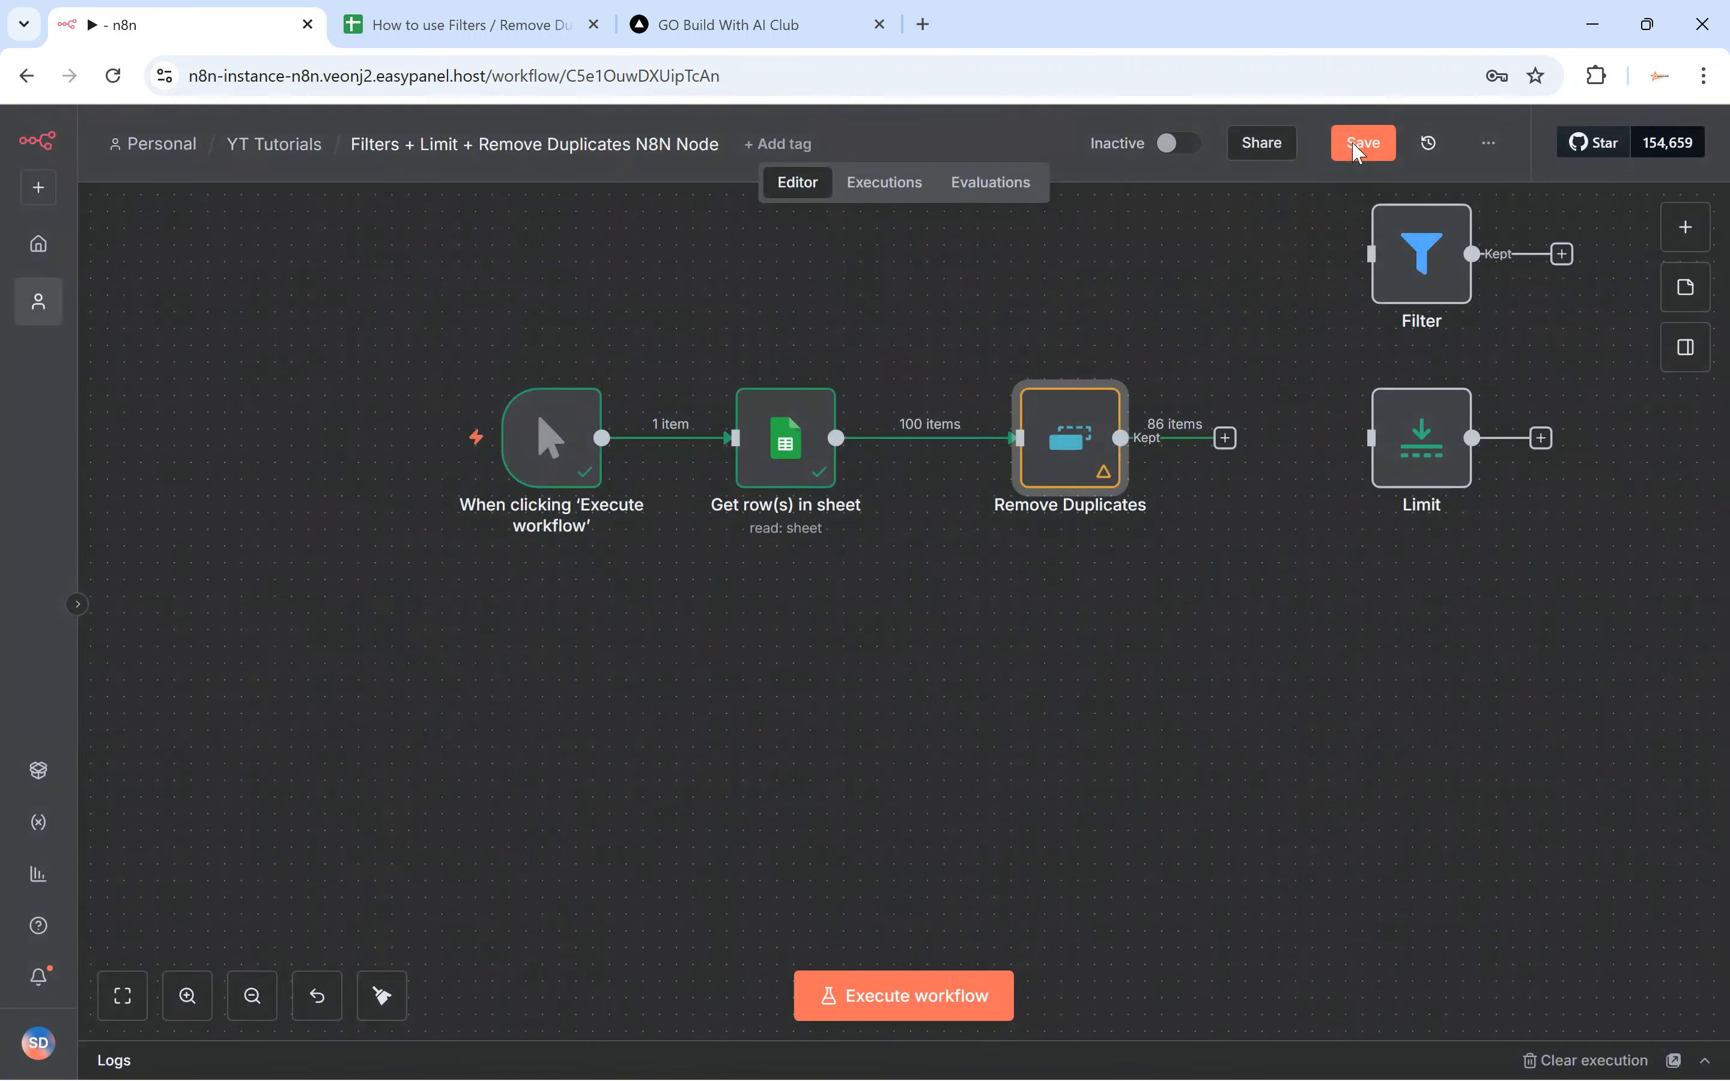
left_click(1154, 241)
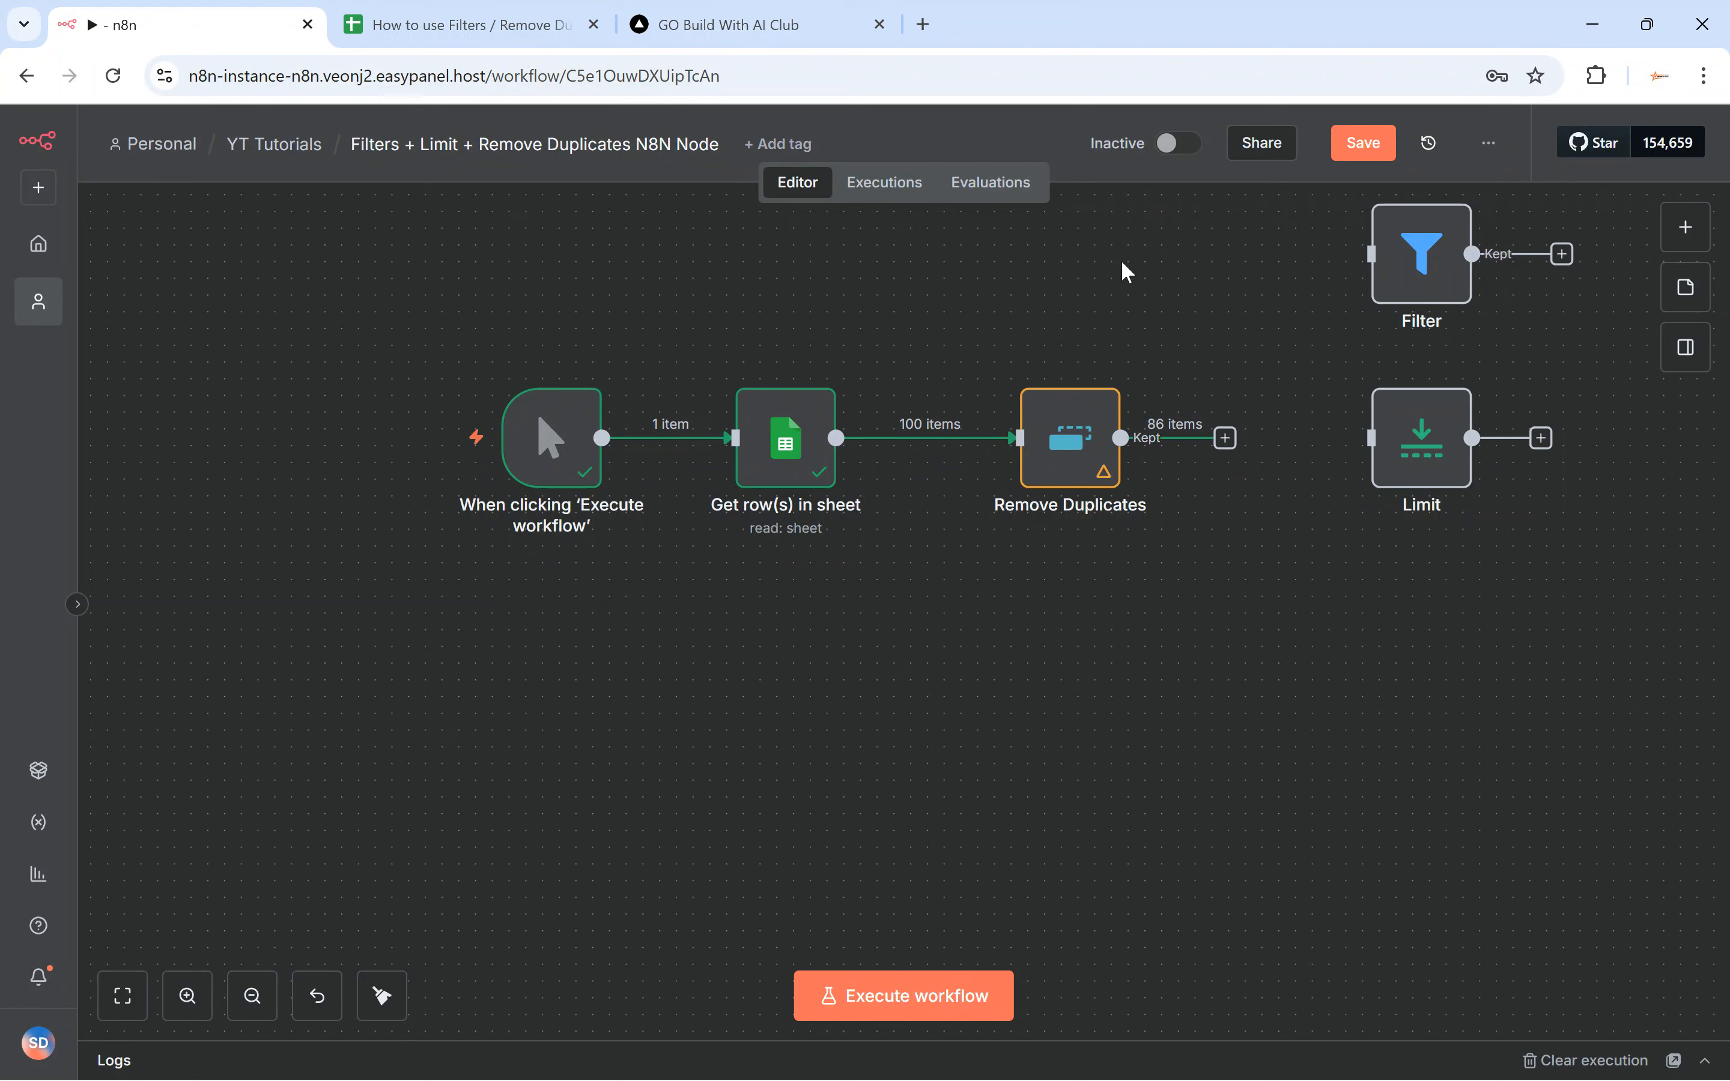
Switch to the GO Build With AI Club website and look over its course offerings and landing page
left_click(755, 24)
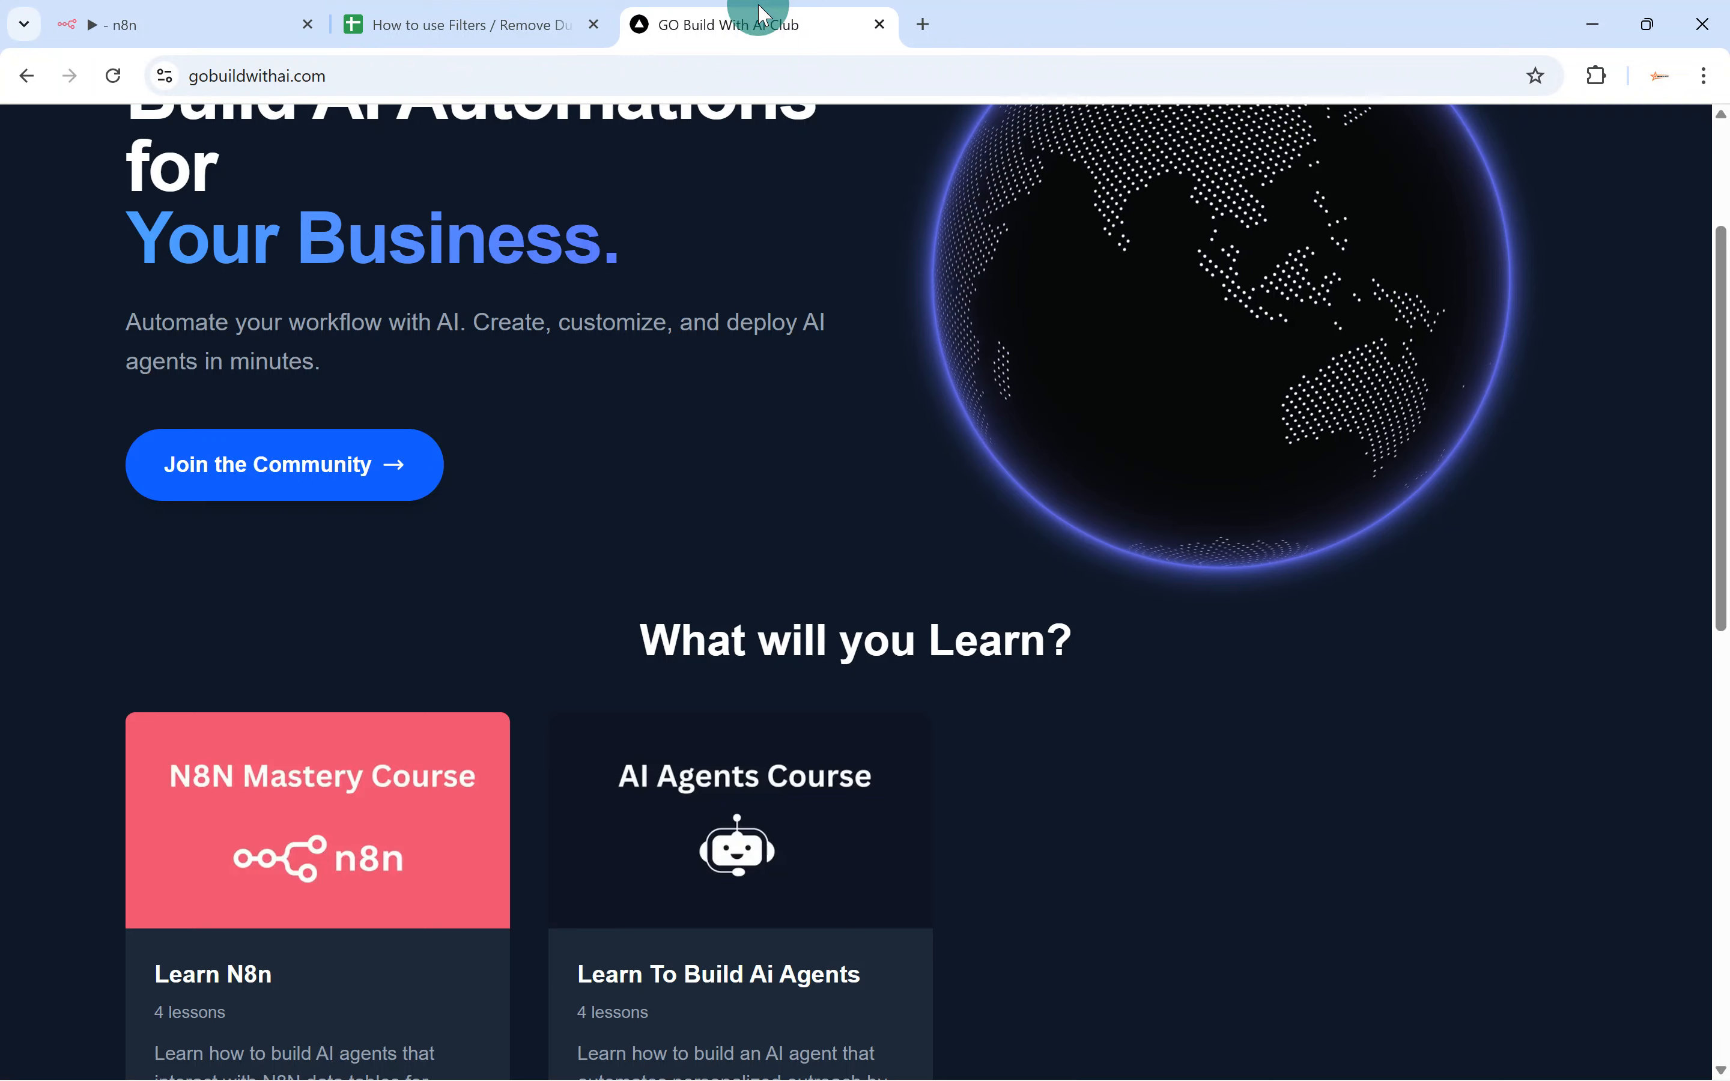
scroll(729, 418, "down", 5)
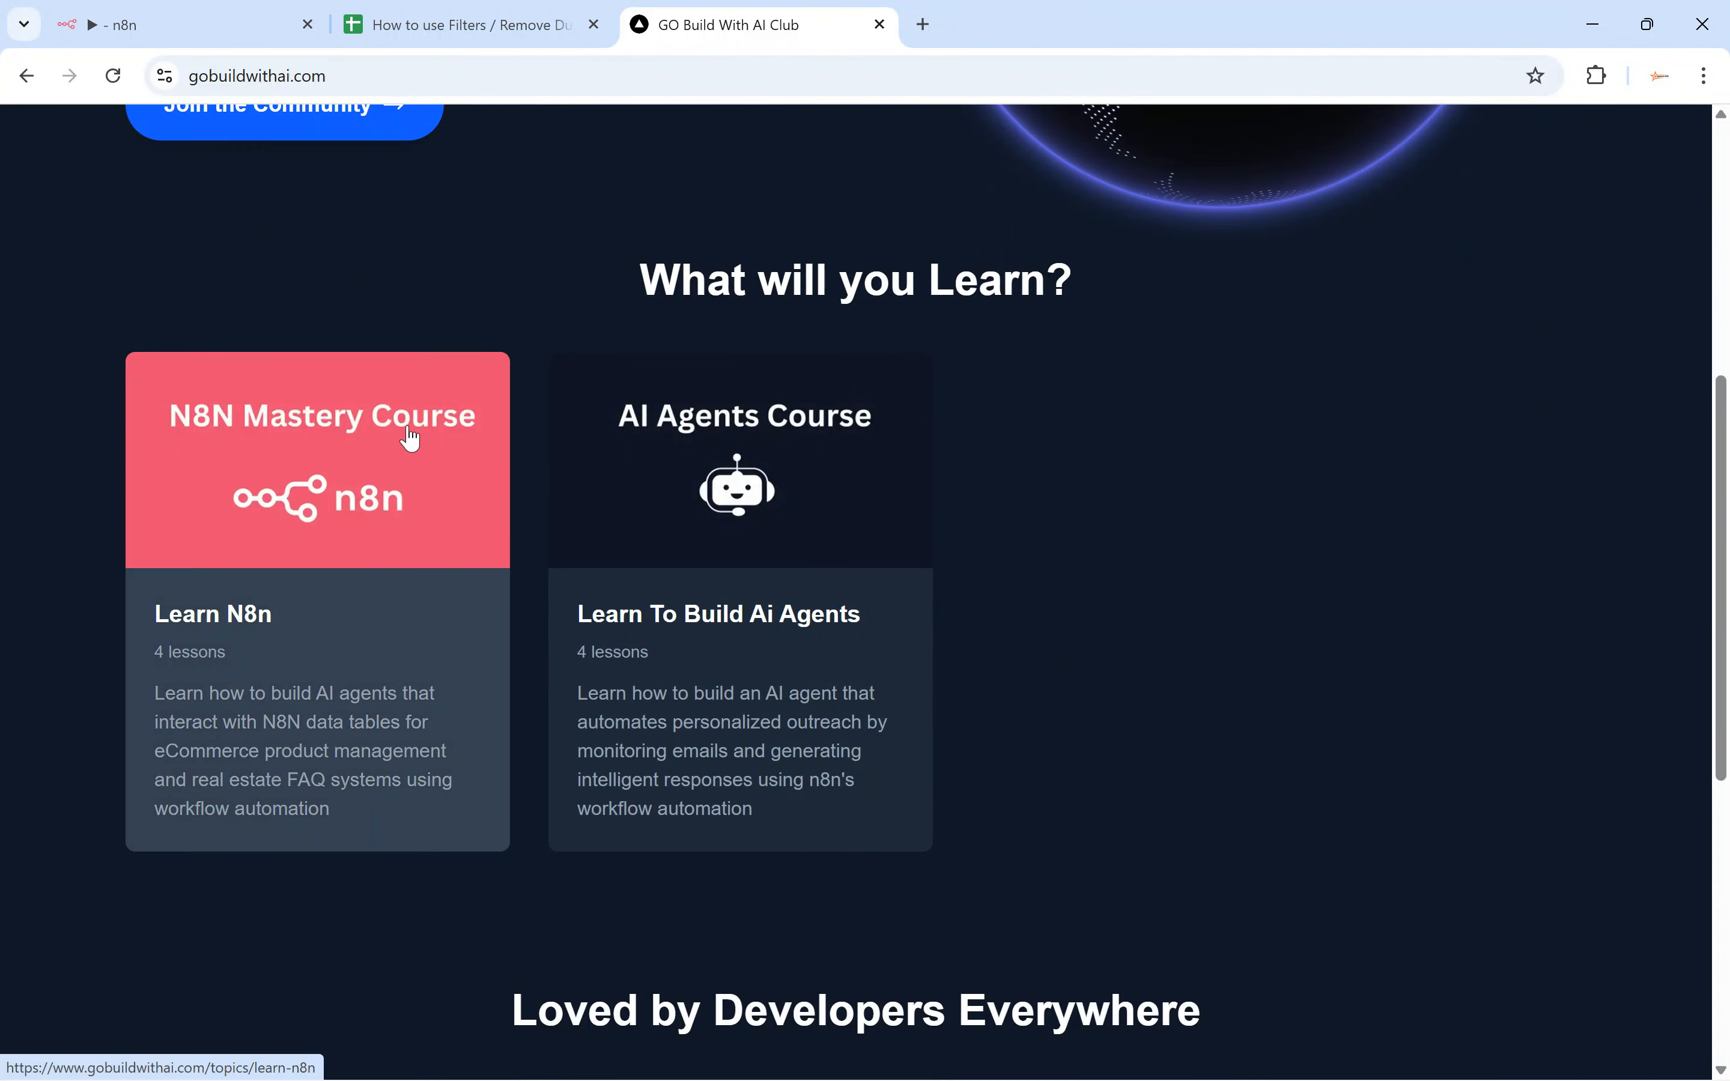
scroll(553, 388, "up", 1)
scroll(553, 388, "down", 1)
scroll(243, 617, "up", 8)
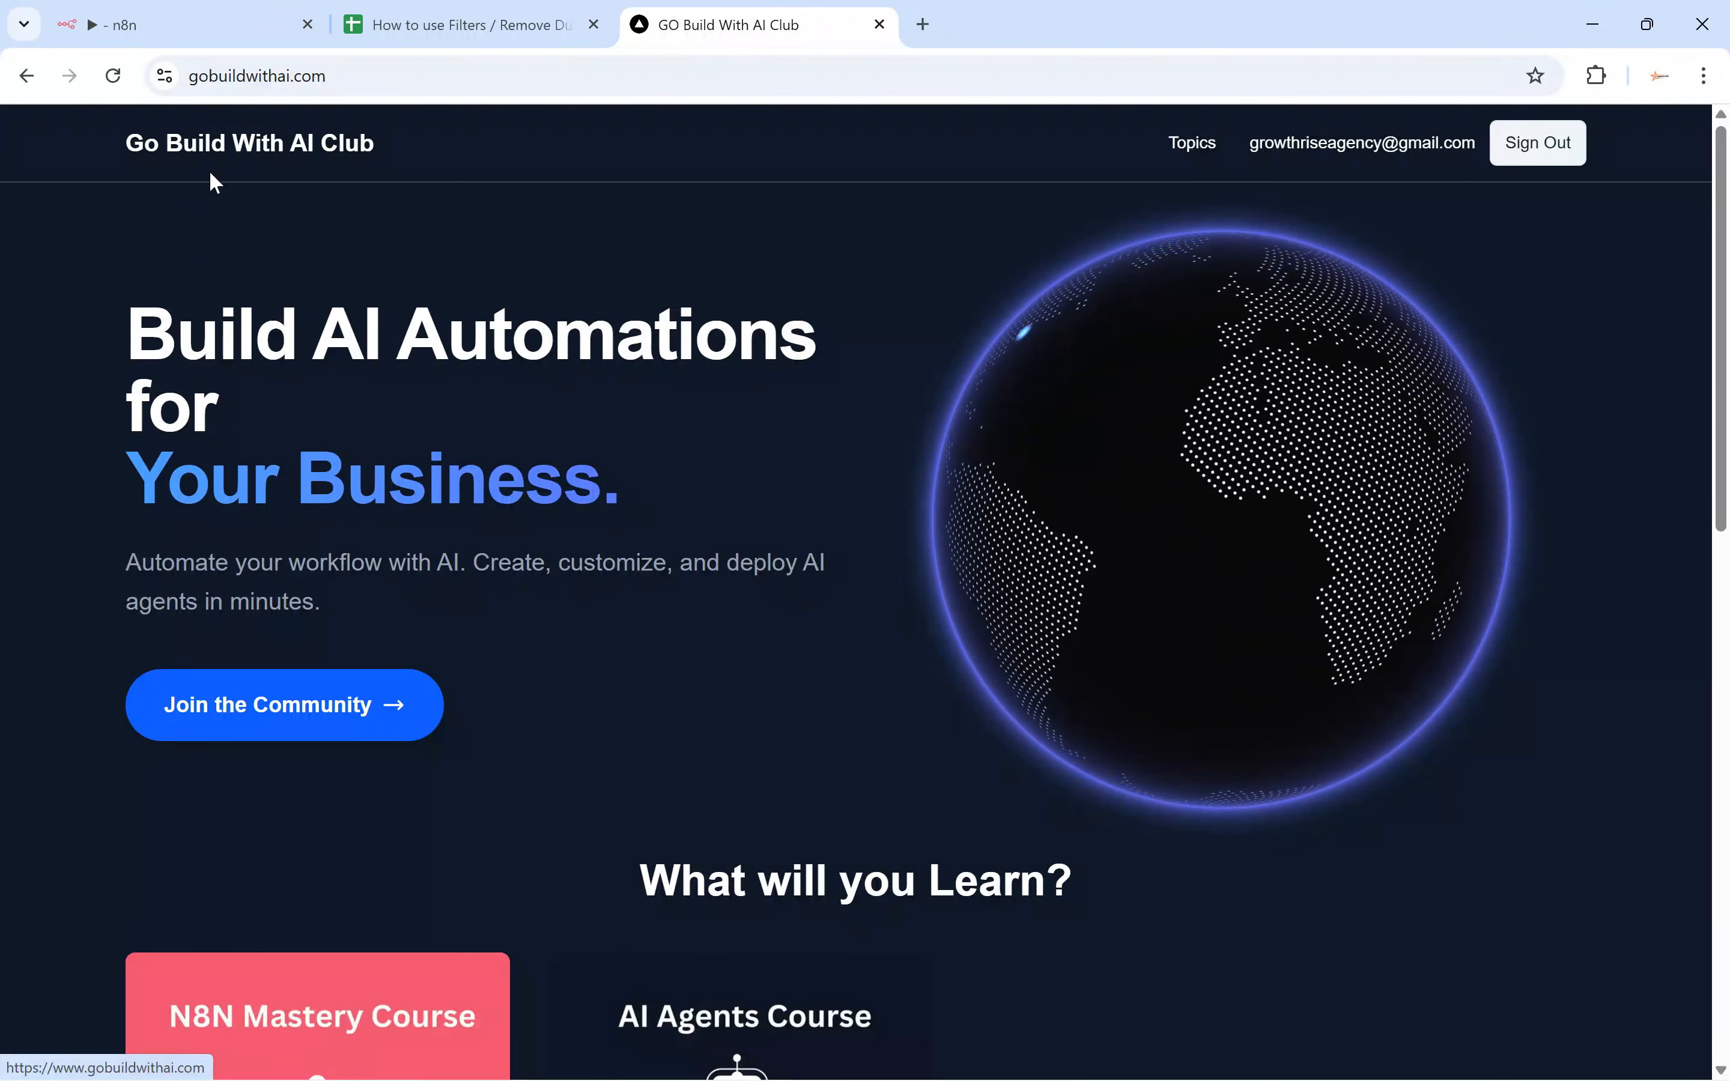